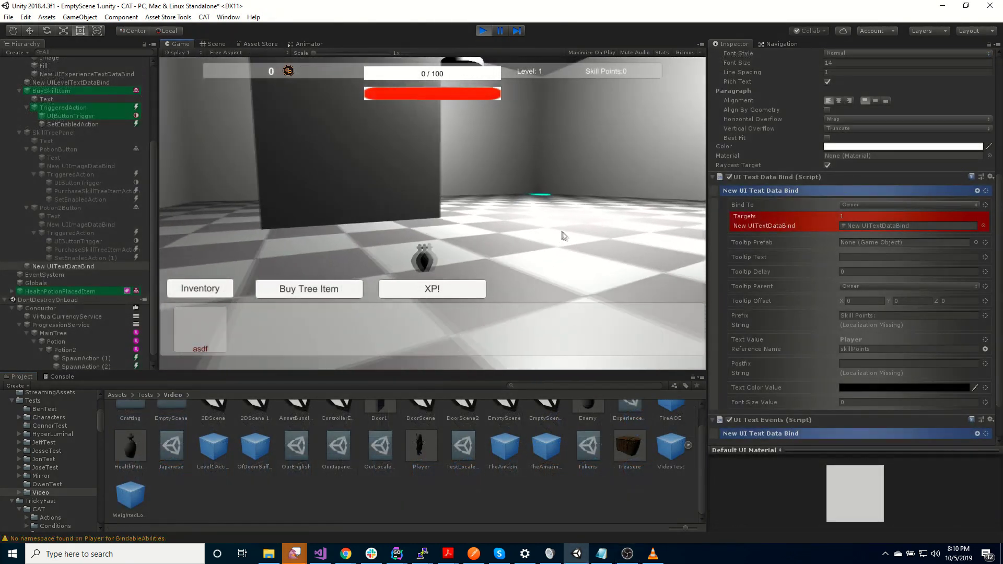
- Test progression in the running game by gaining XP, then buying Potion and Potion 2 from the skill tree
click(455, 290)
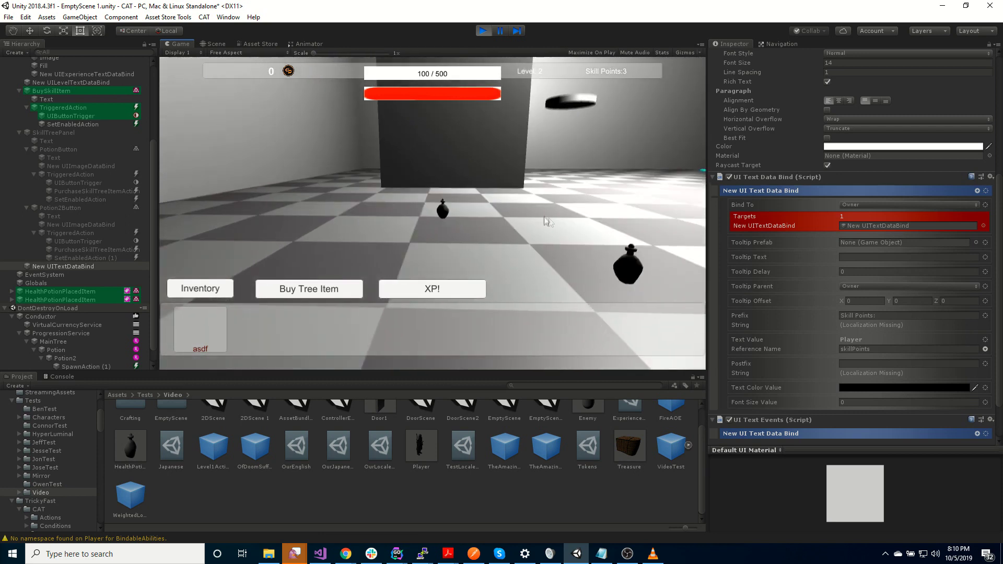
click(320, 289)
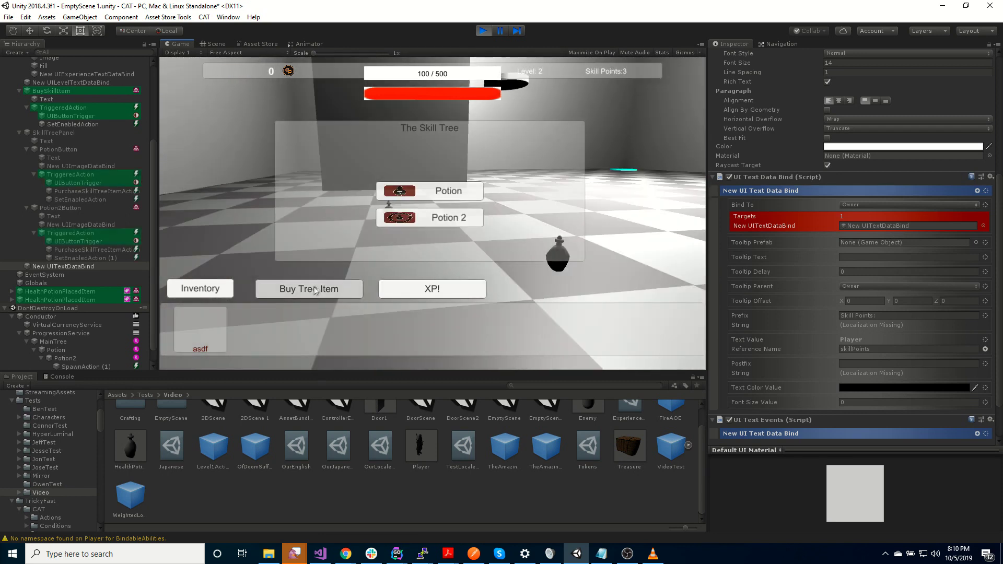
click(462, 192)
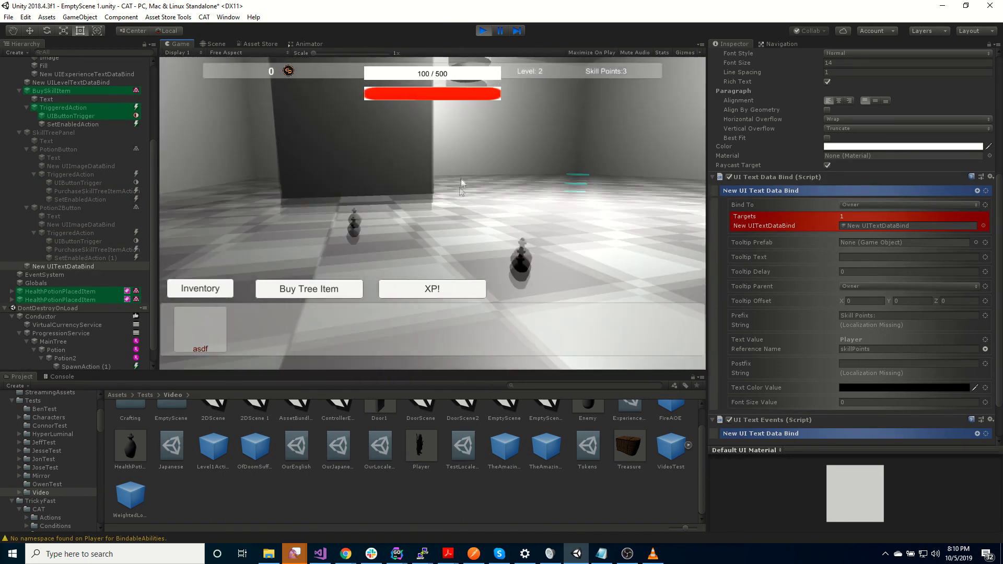
click(306, 290)
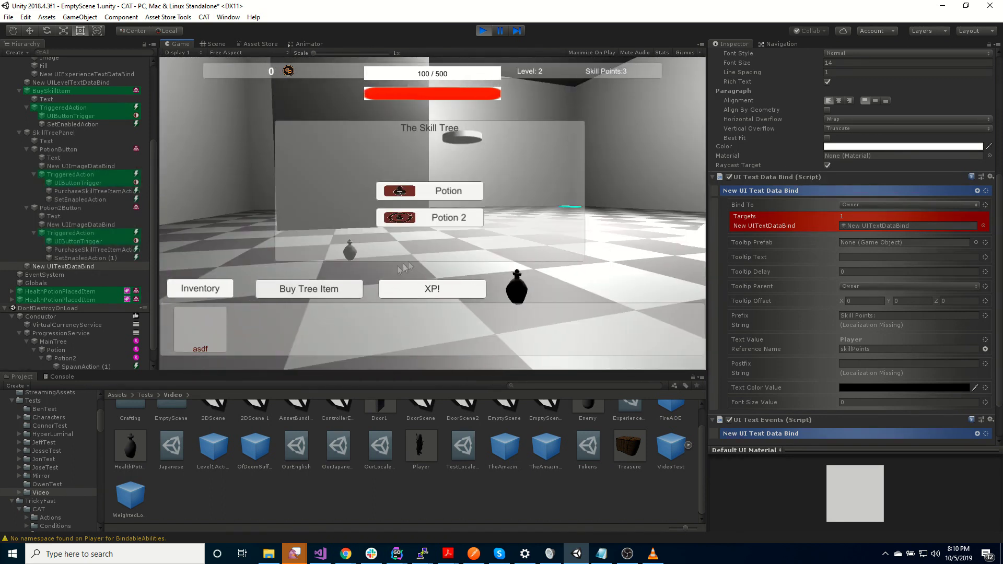
click(450, 222)
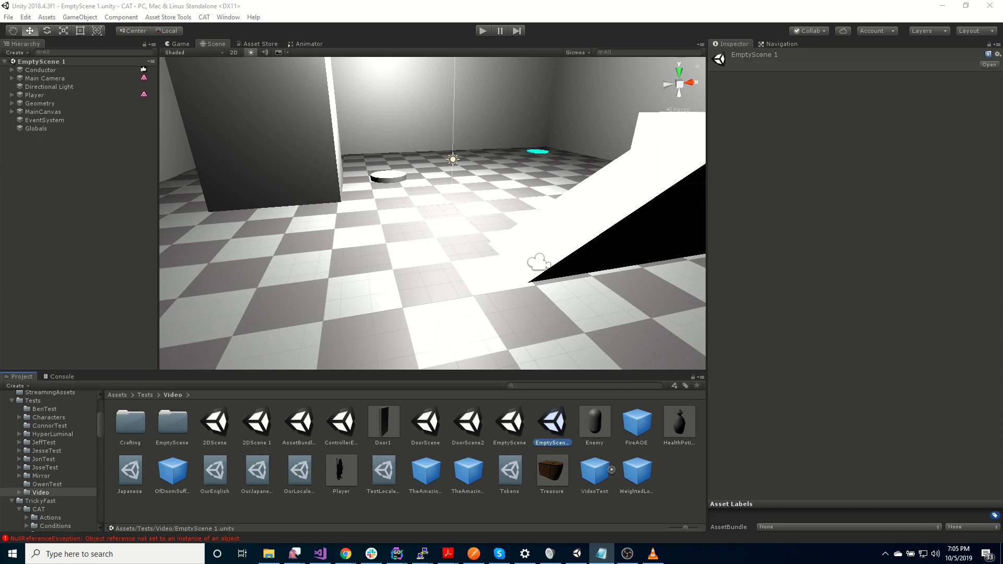
- Add a CAT Progression Service to the scene's Conductor
right_drag(280, 182, 450, 210)
click(204, 17)
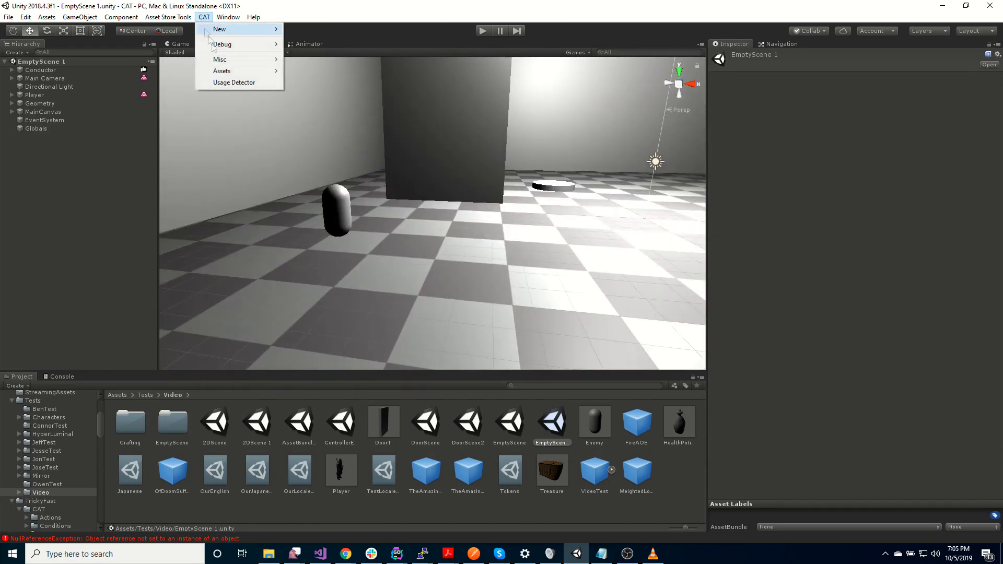
mouse_move(245, 29)
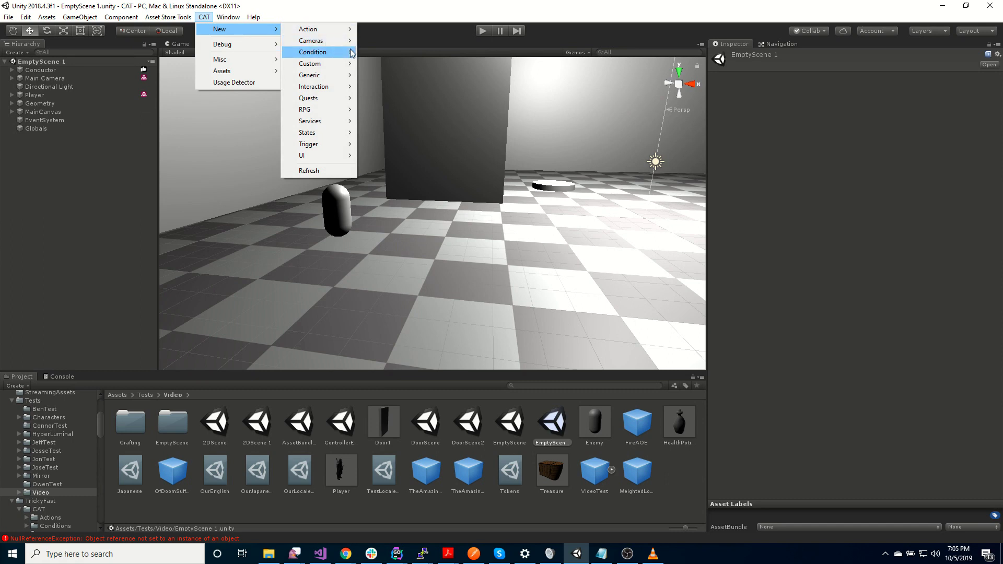
mouse_move(335, 123)
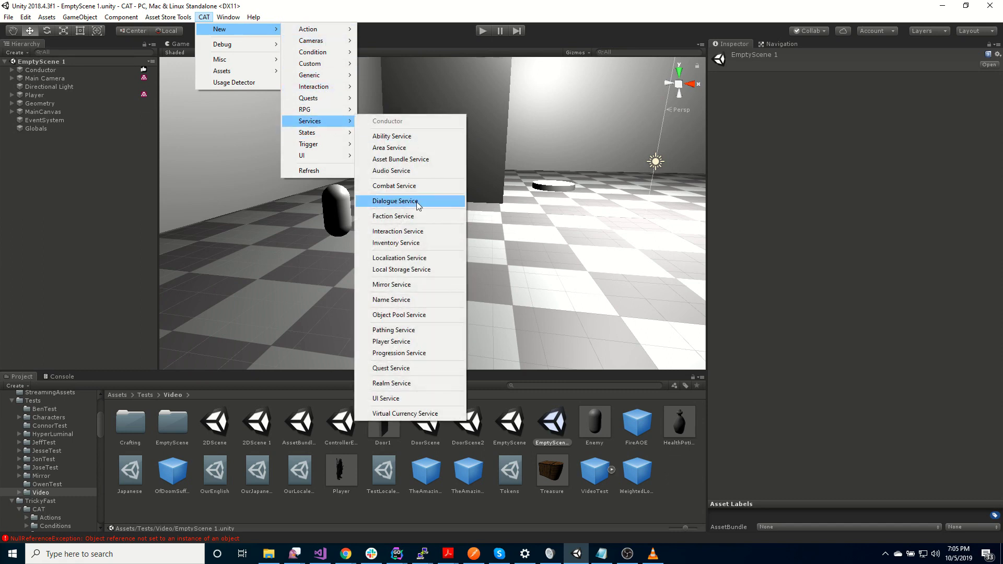
click(417, 355)
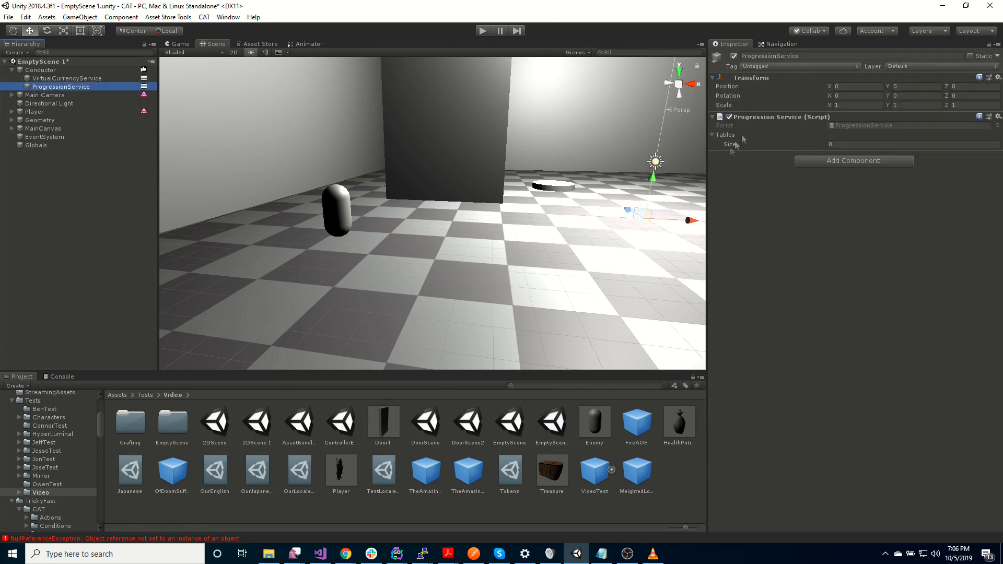
- Set the Progression Service's Tables size to 1 and assign MaxHealthTable to Element 0
click(846, 144)
text(1)
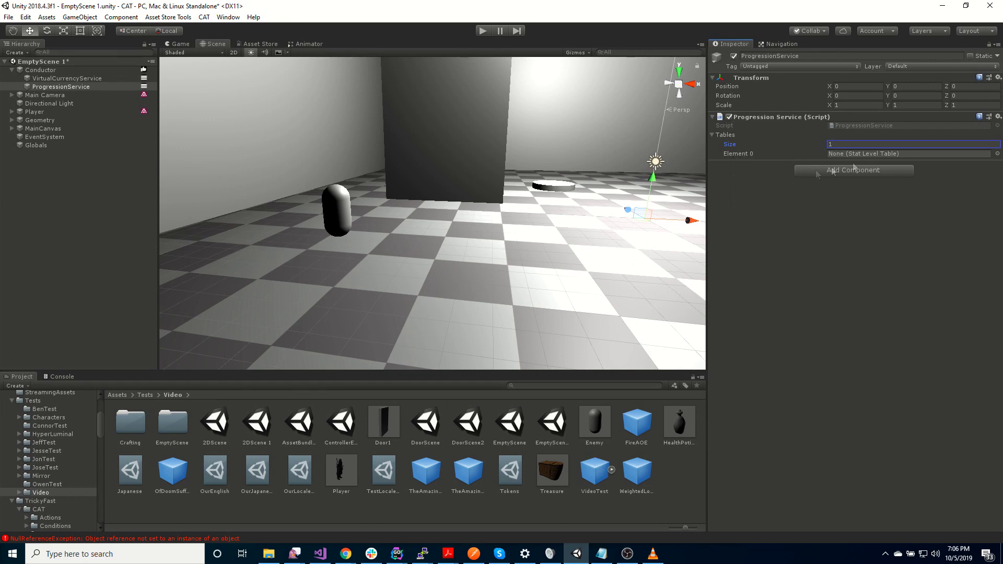
click(997, 153)
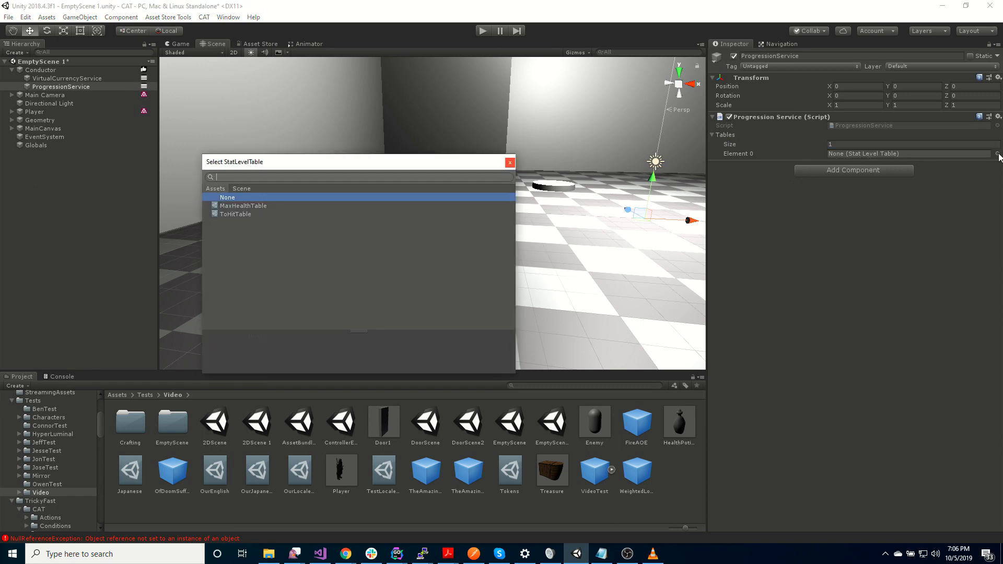
double_click(245, 206)
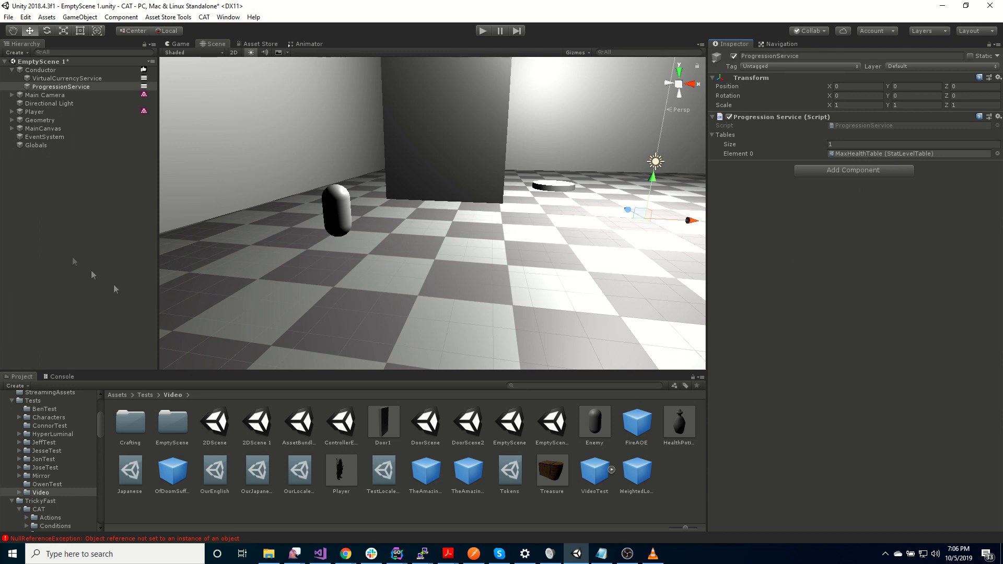
- Add a Progression Manager component to the Player object
click(32, 113)
scroll(791, 320, down, 2)
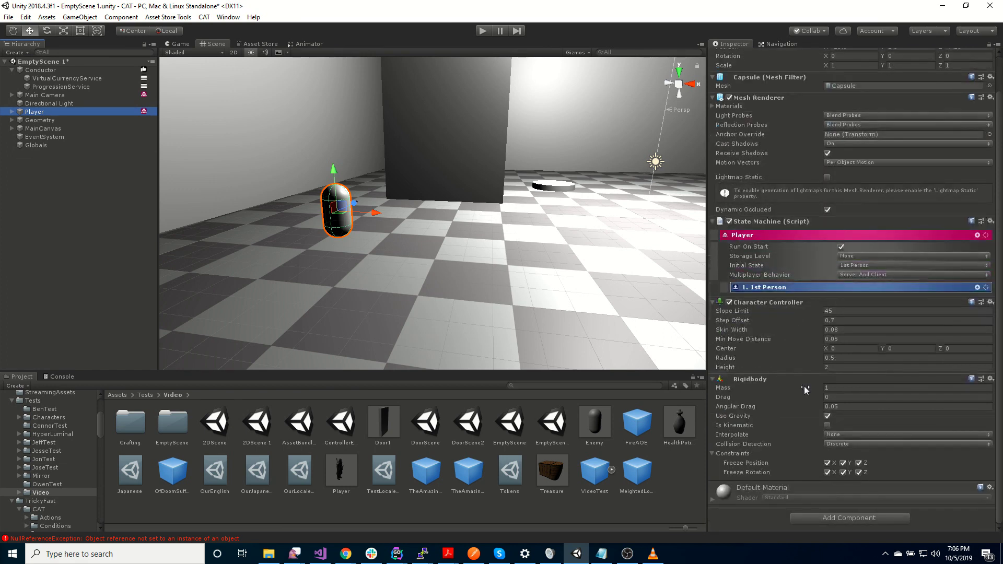
click(849, 517)
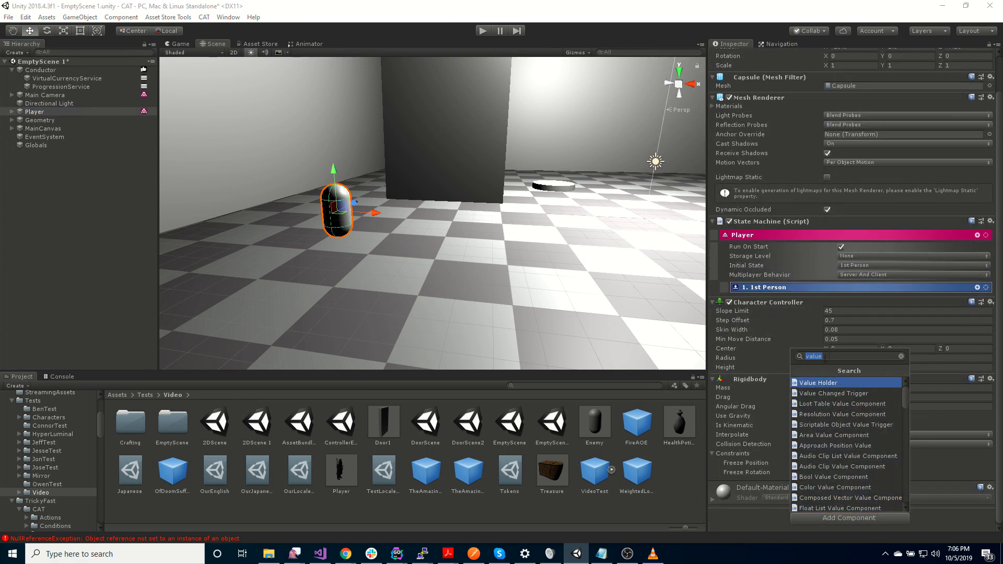
text(progre)
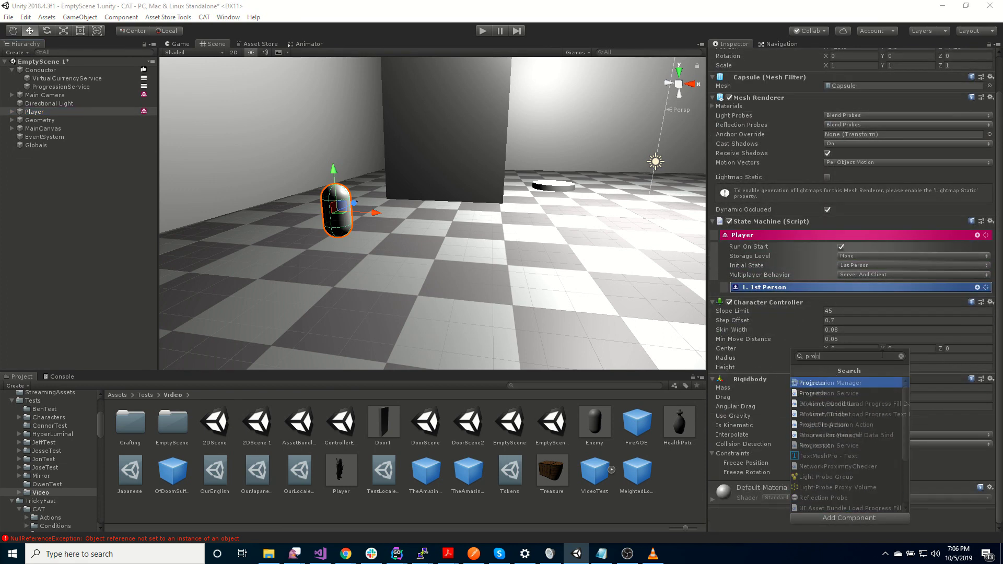
key(Return)
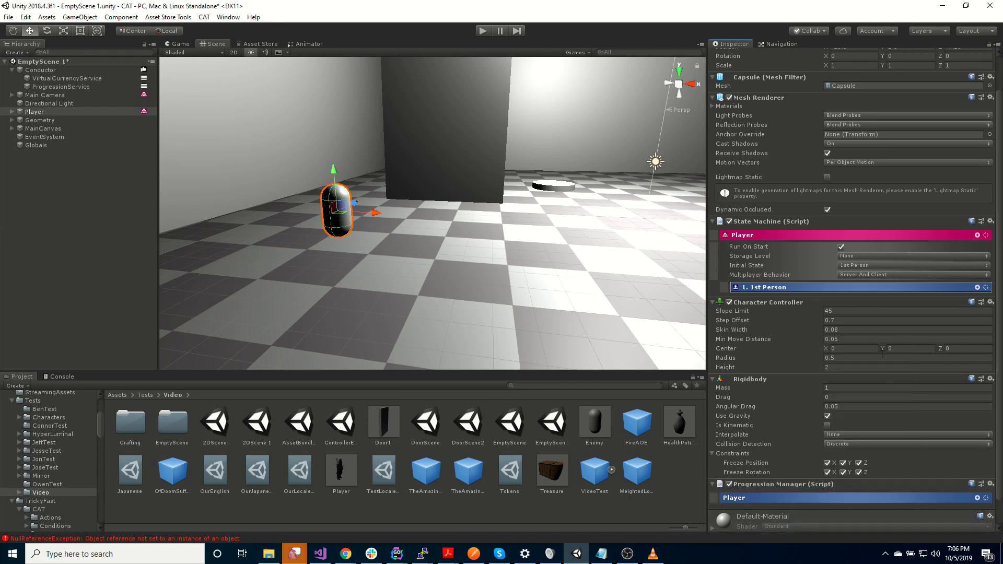
- Expand the Player's Progression Manager settings and set Skill Points to 1
scroll(762, 390, down, 2)
click(789, 474)
scroll(807, 429, down, 4)
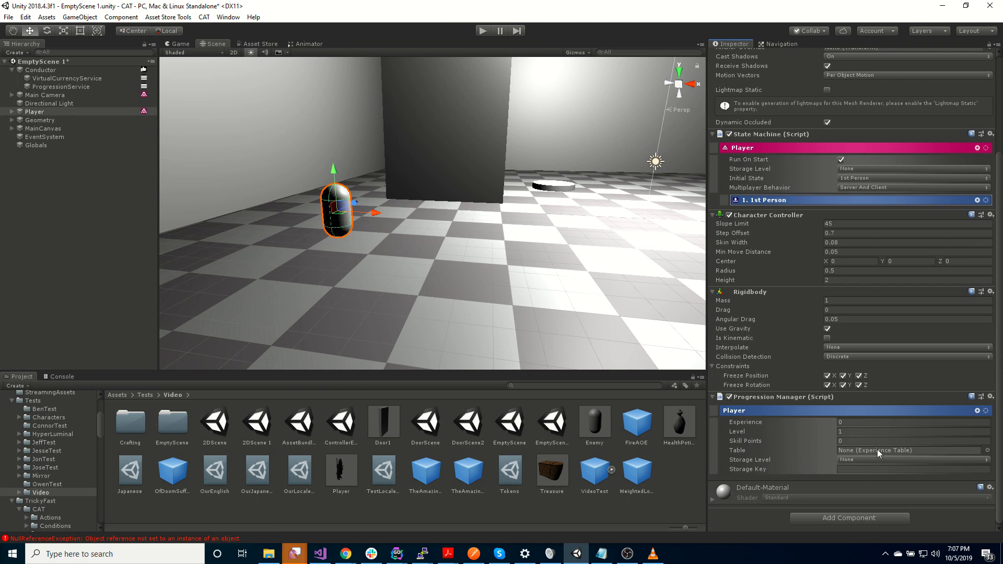
click(856, 441)
text(1)
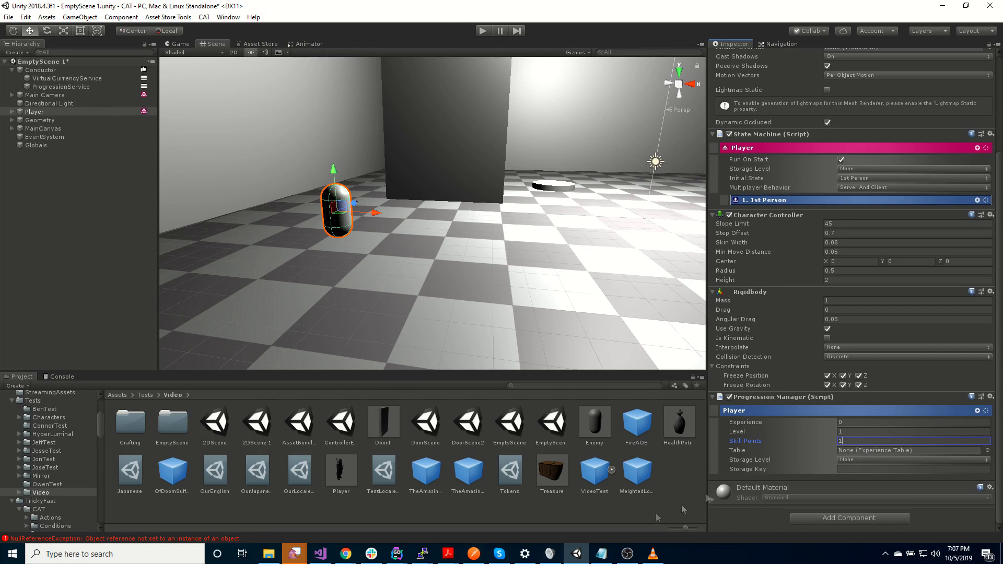
- Create a CAT RPG Experience Table asset in the Video folder, keeping its default name
right_click(302, 509)
mouse_move(349, 256)
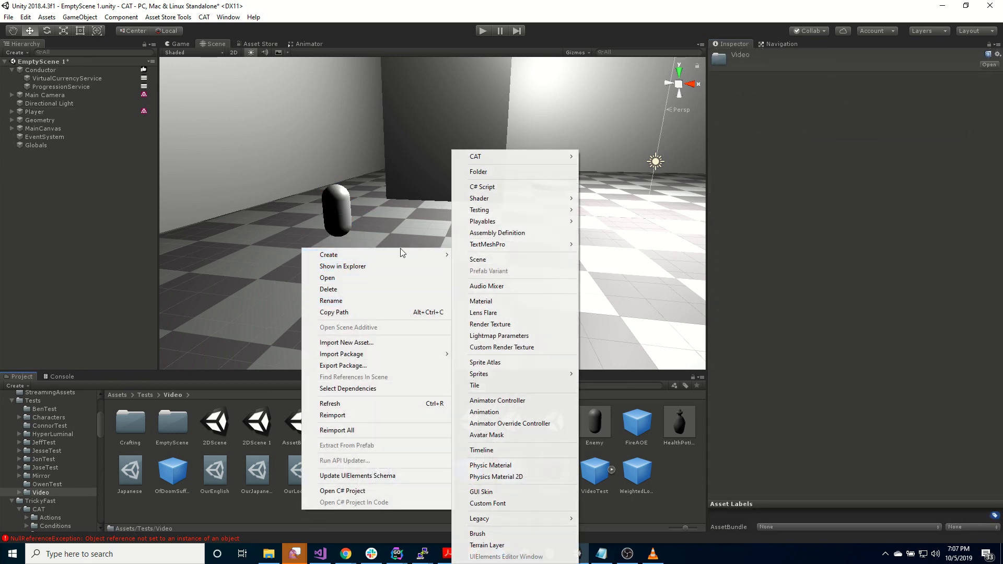
mouse_move(530, 157)
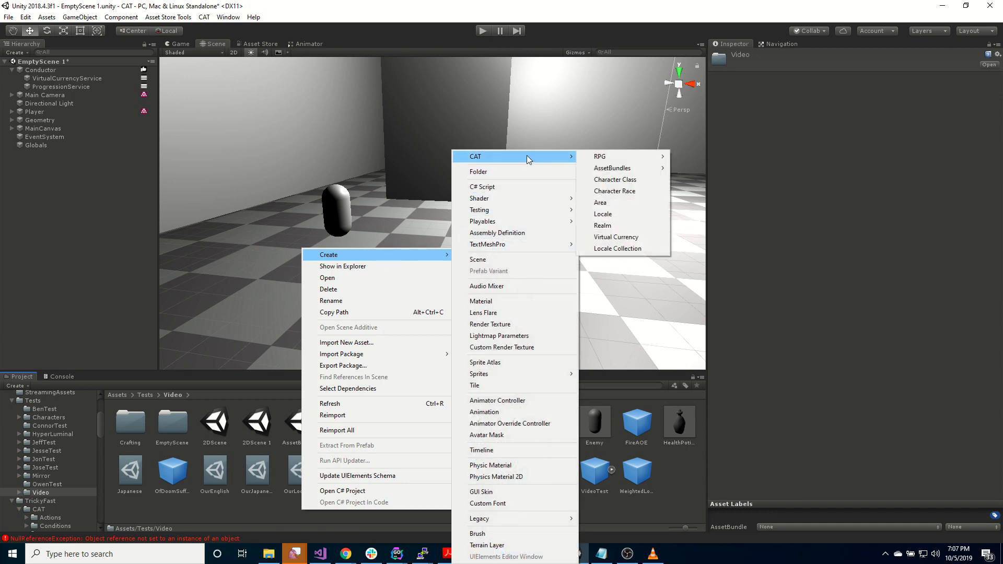
mouse_move(652, 159)
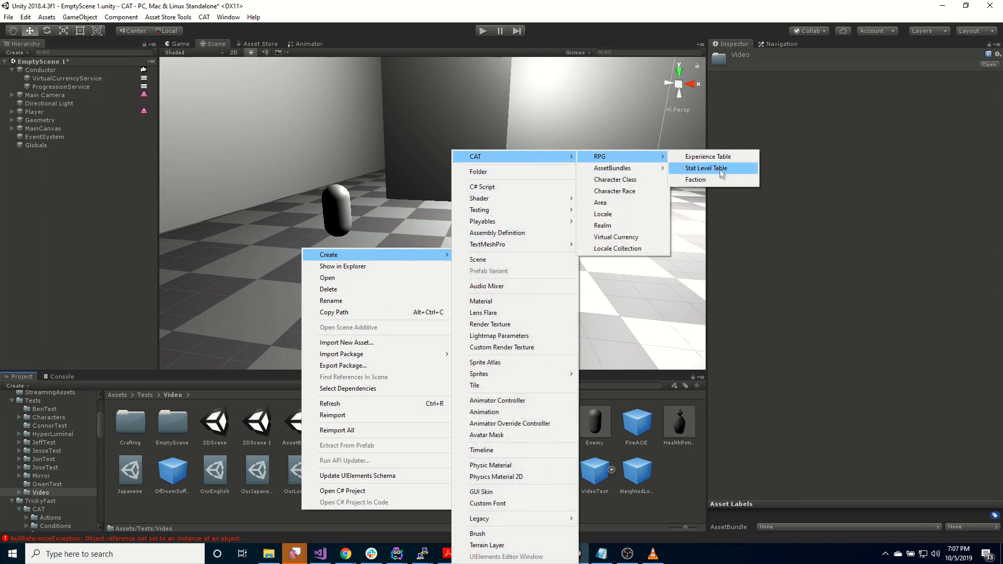
click(708, 156)
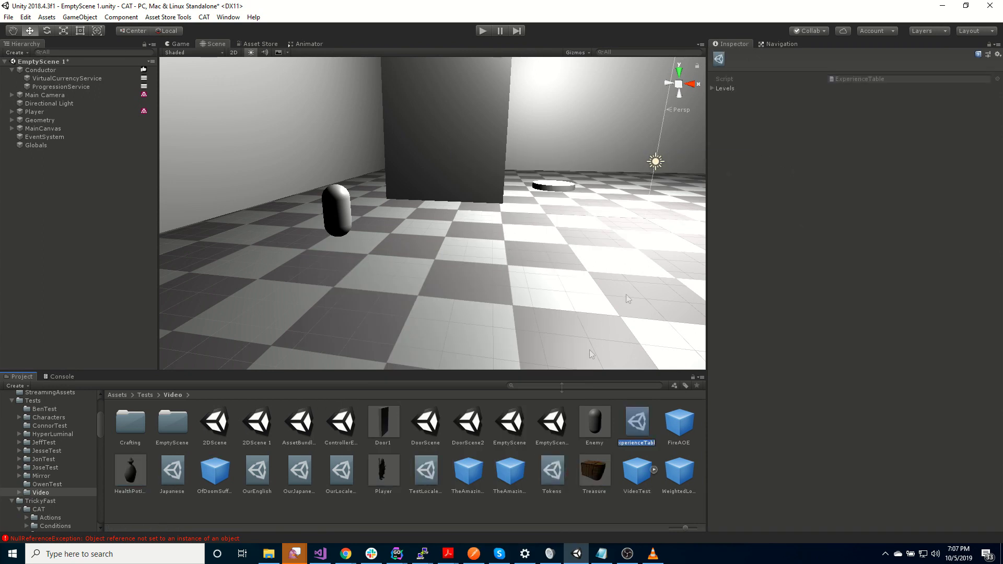
key(Return)
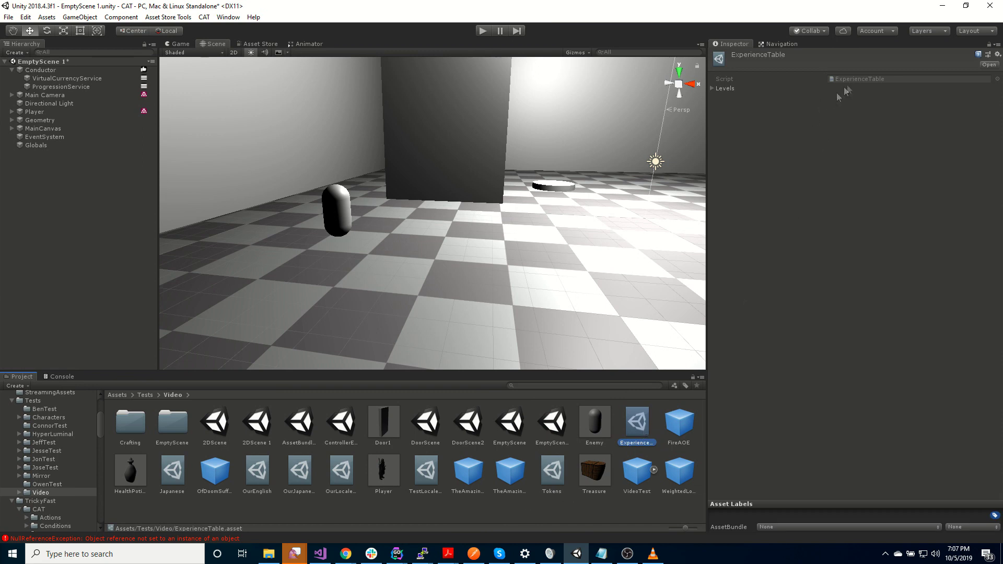
- Set the ExperienceTable's Levels size to 10 and expand Element 0 to review its fields
click(713, 89)
click(775, 97)
text(10)
key(Return)
click(720, 106)
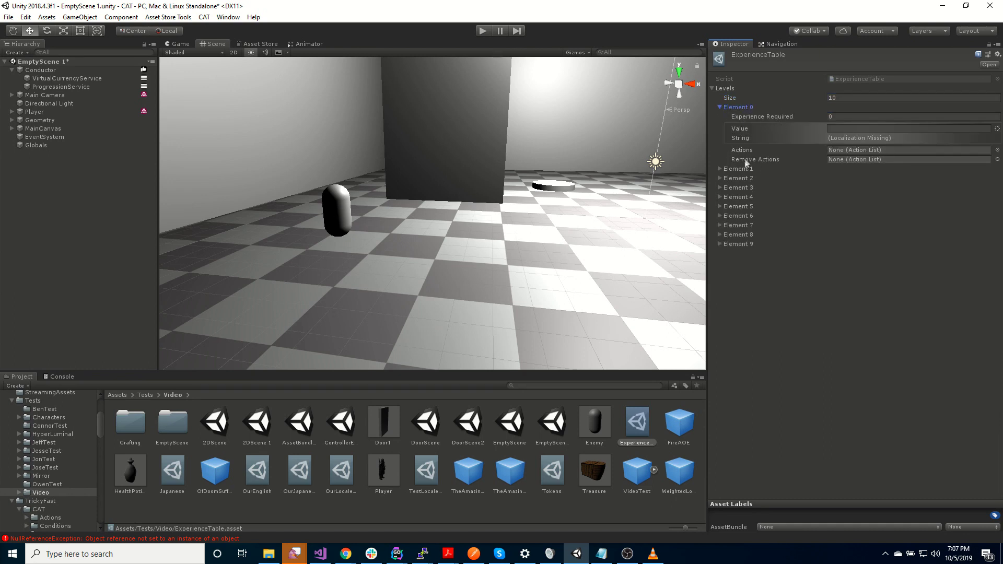
click(857, 113)
key(Tab)
click(757, 130)
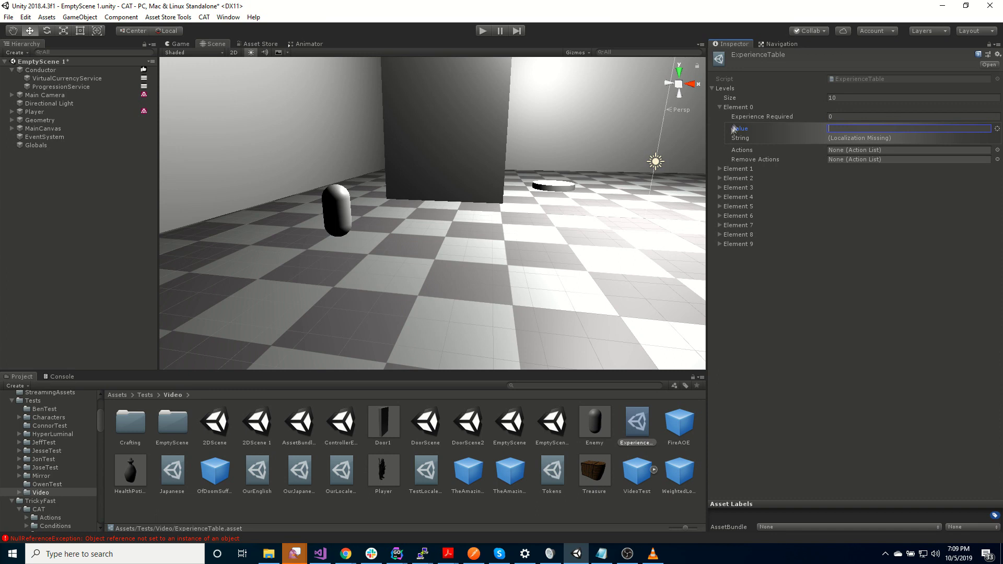
- Set Experience Required to 100 for Element 1, 500 for Element 2 and 1000 for Element 3
click(719, 169)
click(834, 178)
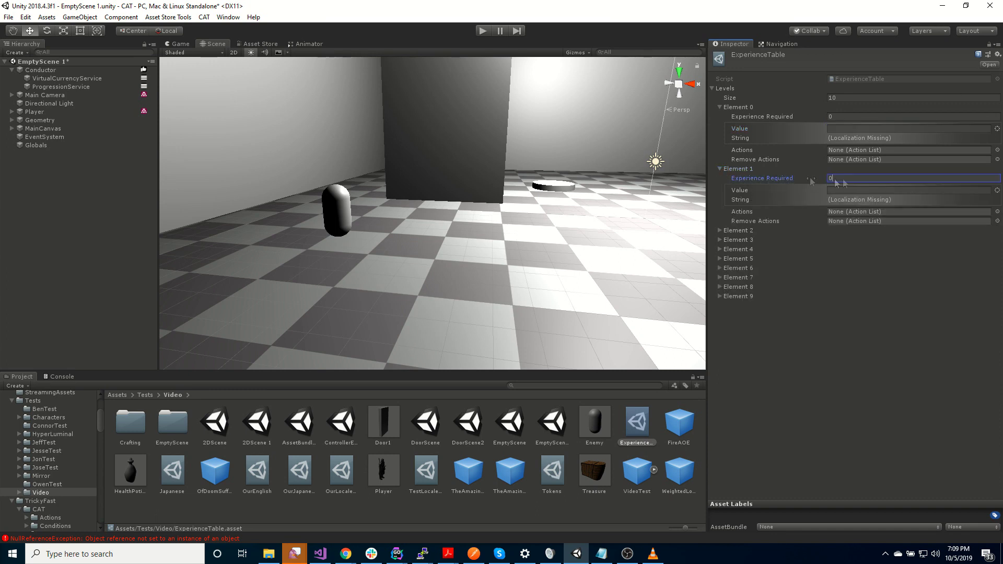
text(100)
click(719, 231)
click(791, 240)
text(500)
click(721, 292)
key(Tab)
text(1000)
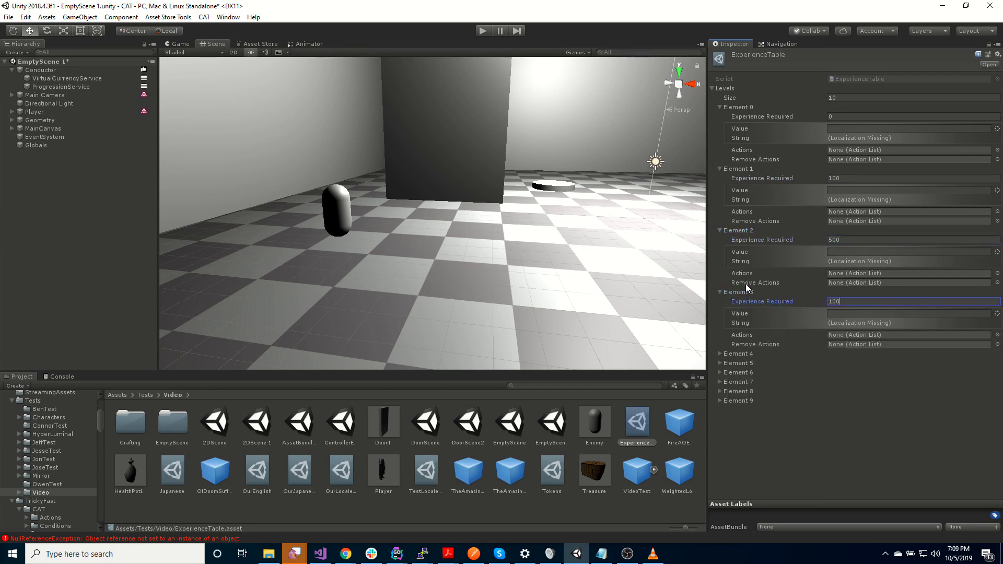
- Set Experience Required to 2000 for Element 4, 3000 for Element 5 and 5000 for Element 6
click(718, 353)
key(Tab)
text(2000)
click(719, 415)
key(Tab)
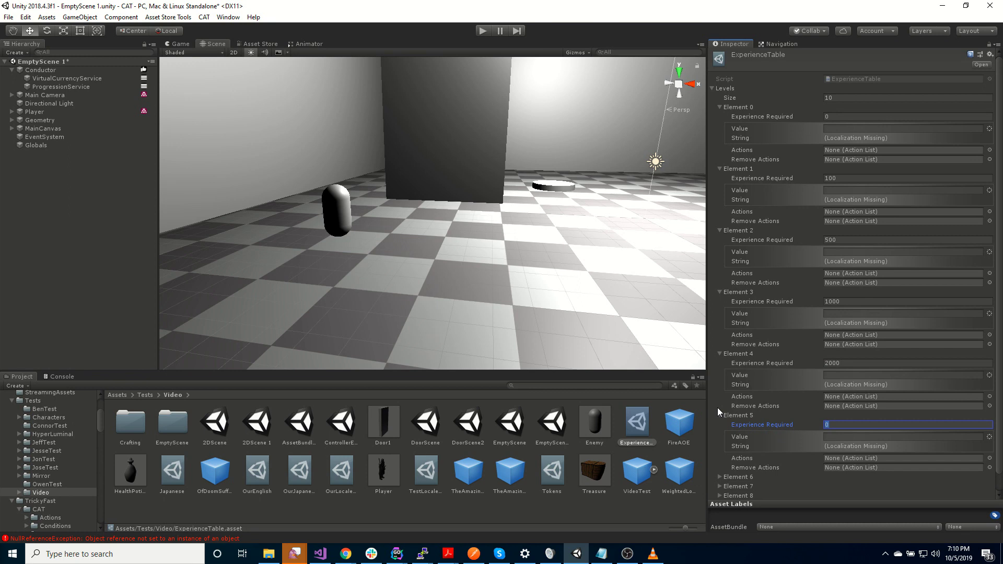
text(3000)
scroll(731, 432, down, 1)
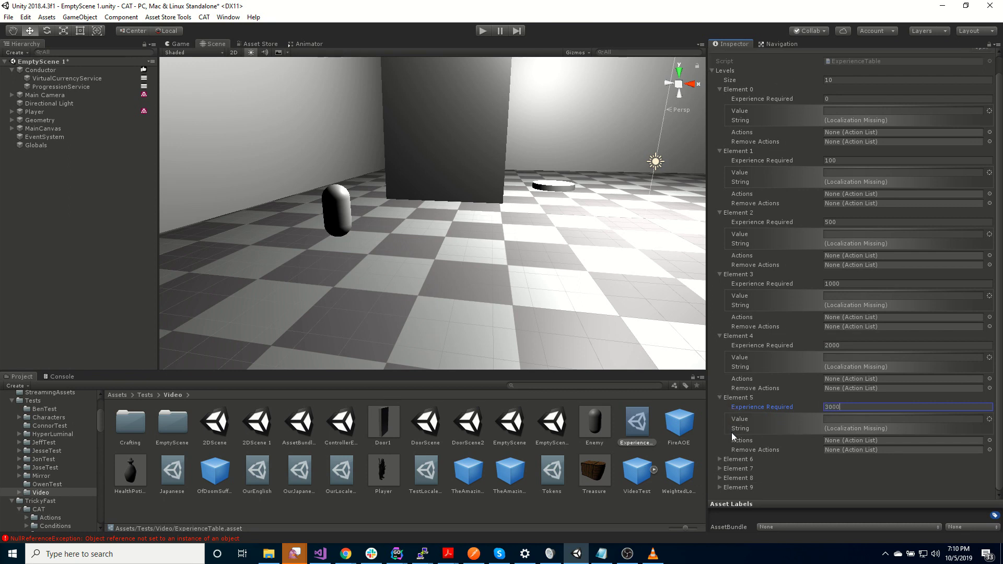
click(720, 459)
click(848, 470)
text(50000)
key(BackSpace)
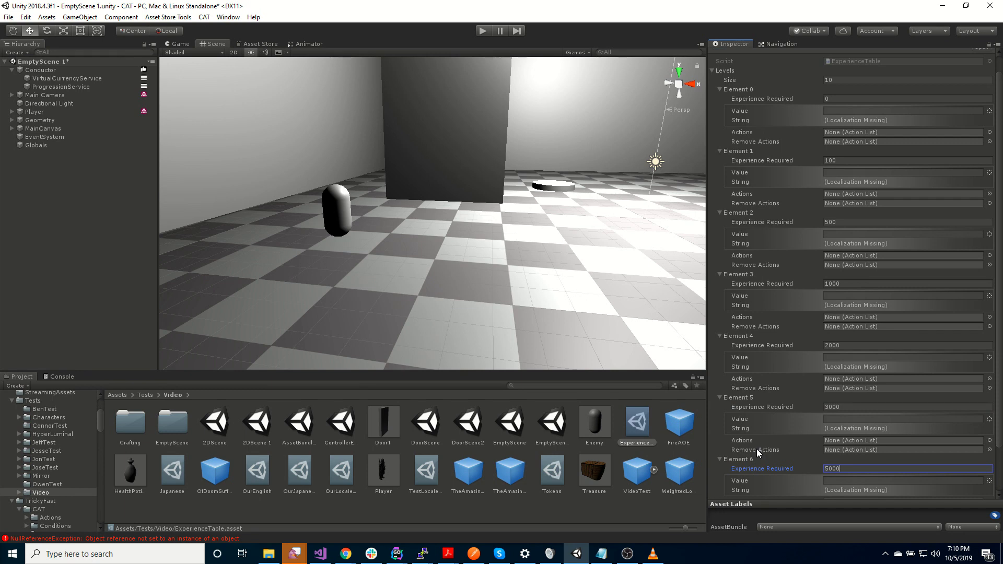
- Set Experience Required to 10000 for Element 7 and 15000 for Element 8
scroll(756, 449, down, 3)
click(720, 468)
click(757, 476)
text(10000)
scroll(744, 473, down, 3)
click(718, 477)
click(772, 488)
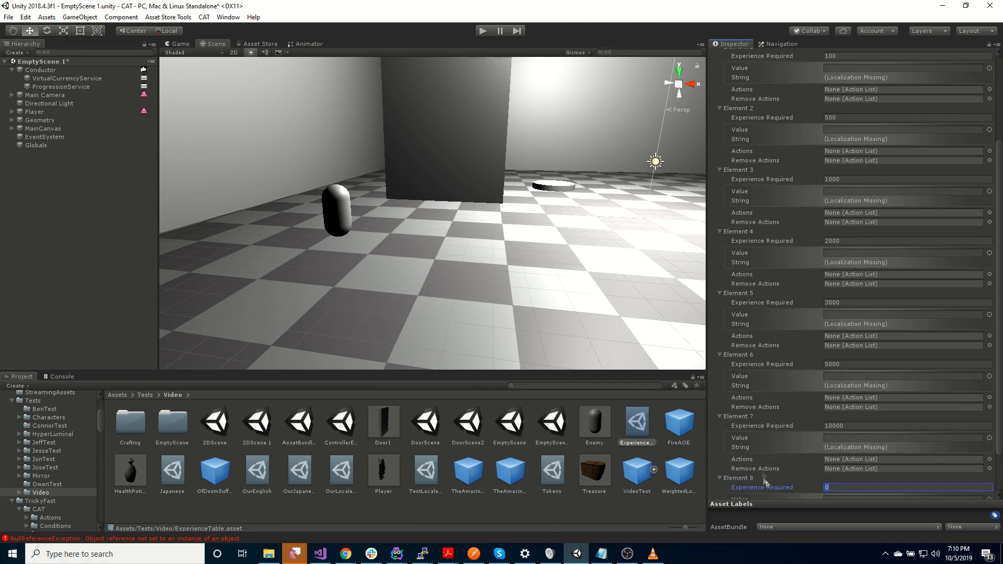
text(15000)
key(Return)
- Expand Element 9 and set its Experience Required to 30000
scroll(761, 465, down, 3)
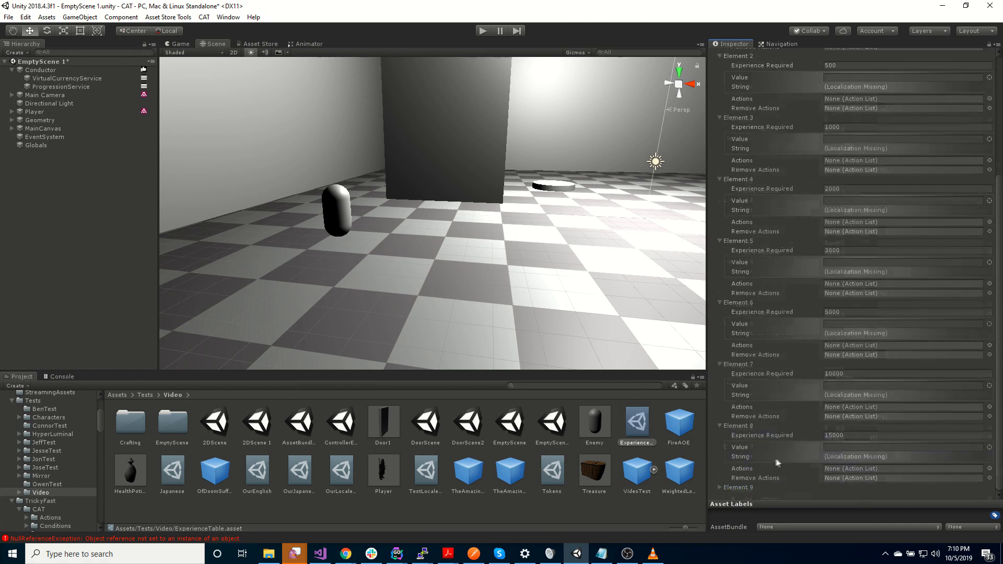
click(719, 487)
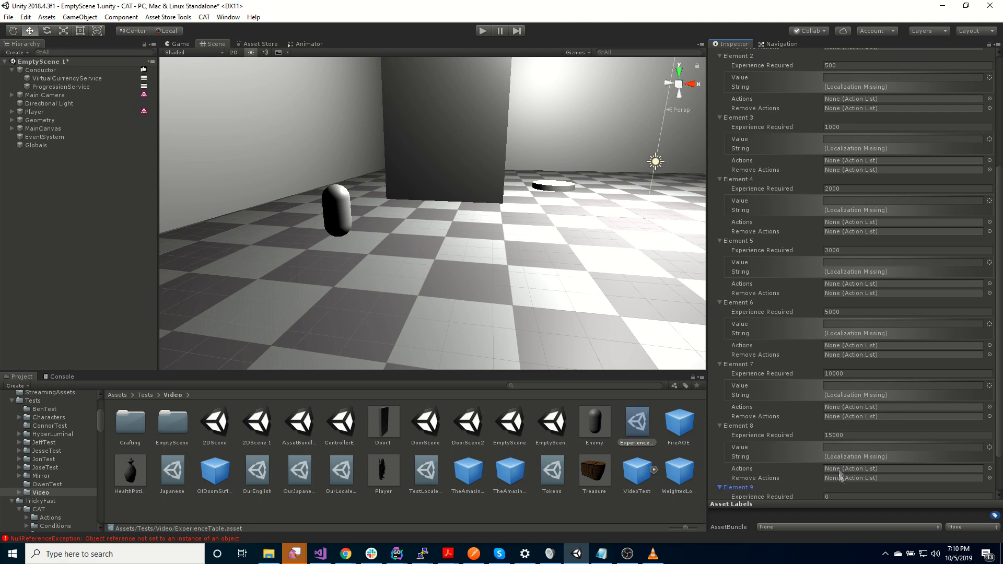
scroll(830, 488, down, 3)
click(762, 445)
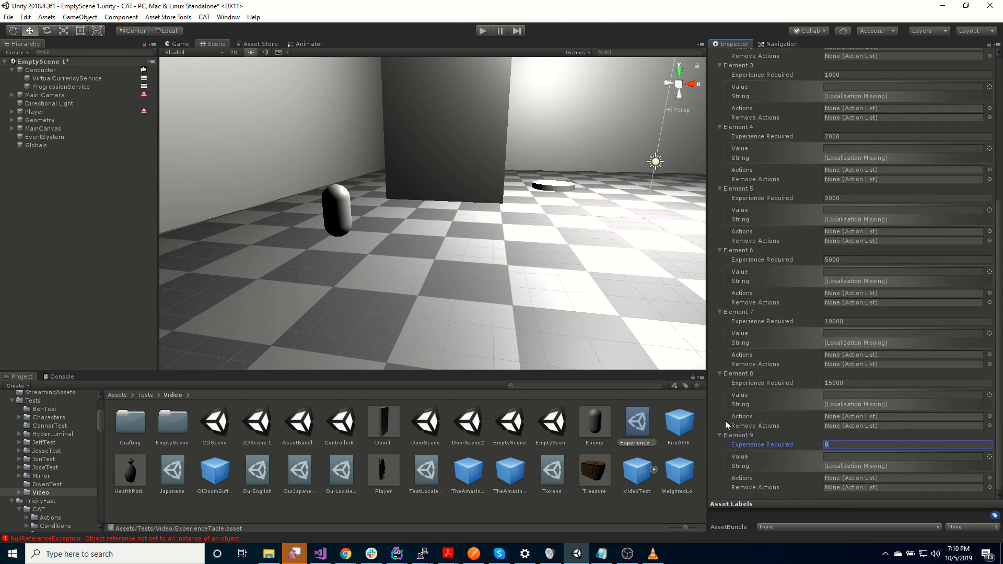
text(30000)
scroll(750, 425, up, 10)
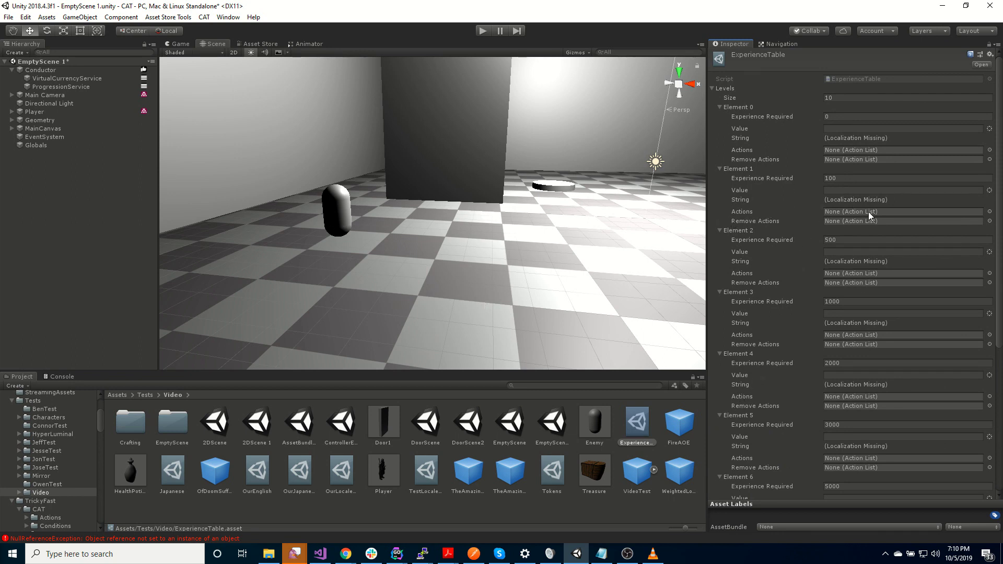
- Create a CAT Action List object in the scene hierarchy
right_click(56, 175)
mouse_move(121, 276)
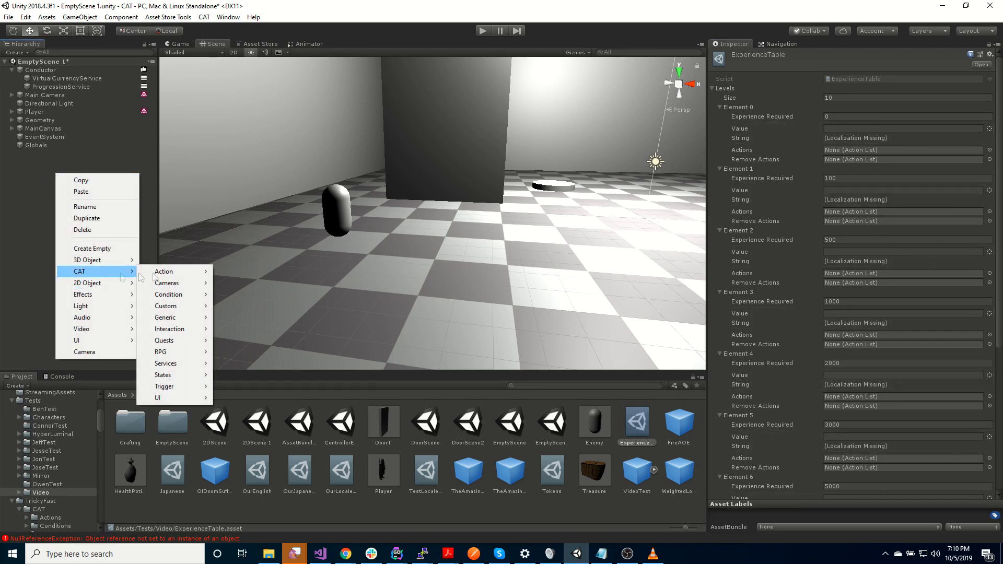
mouse_move(180, 273)
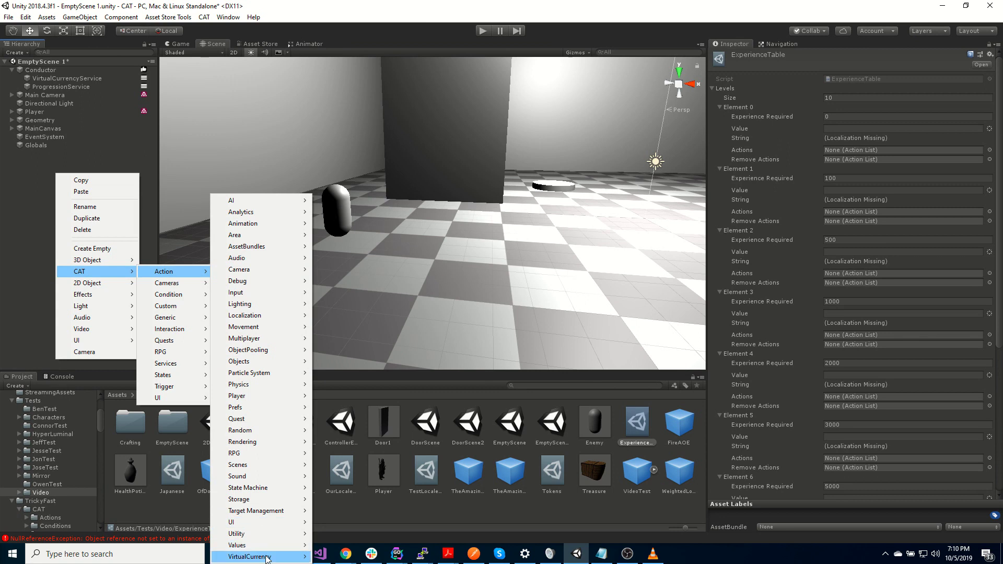
mouse_move(266, 557)
click(337, 385)
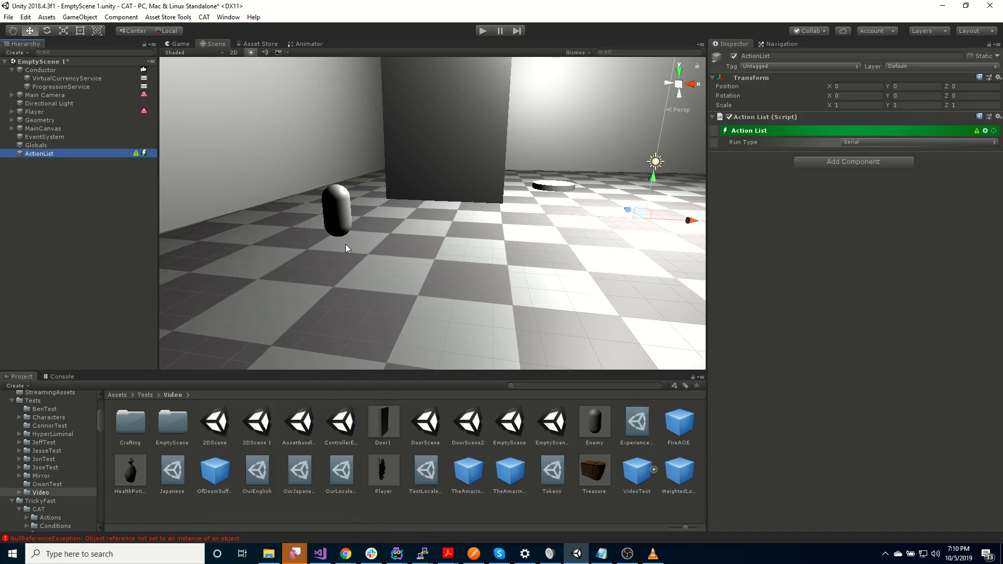
mouse_move(135, 155)
- Find the Spawn Action among the object actions and add it as a child of the Action List
click(985, 131)
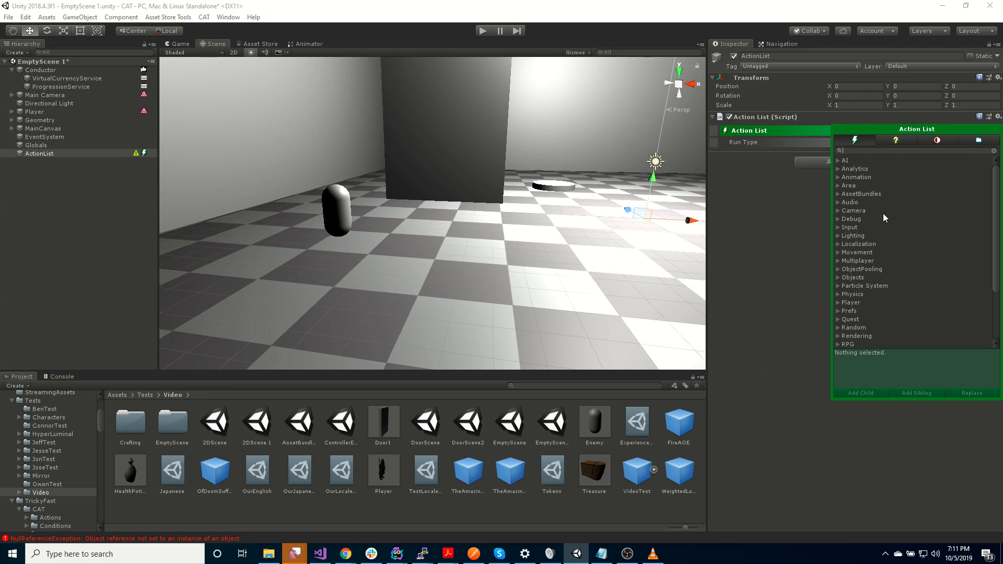
text(spa)
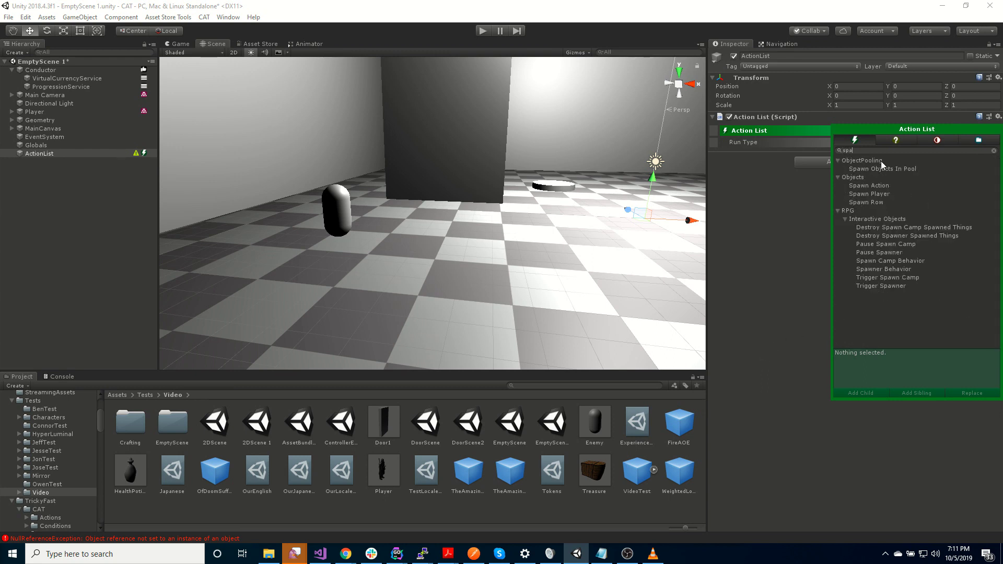
click(901, 188)
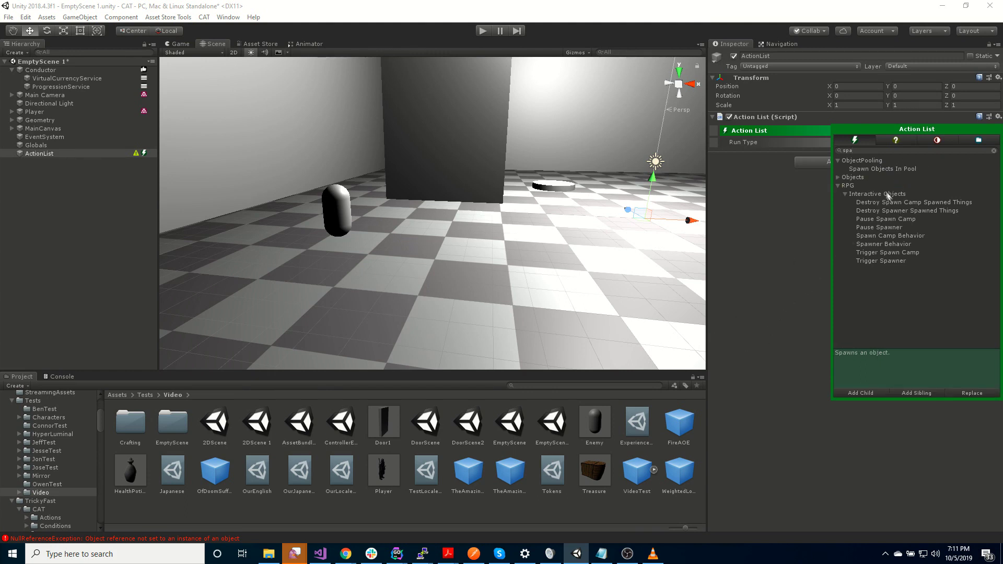
click(839, 178)
double_click(882, 186)
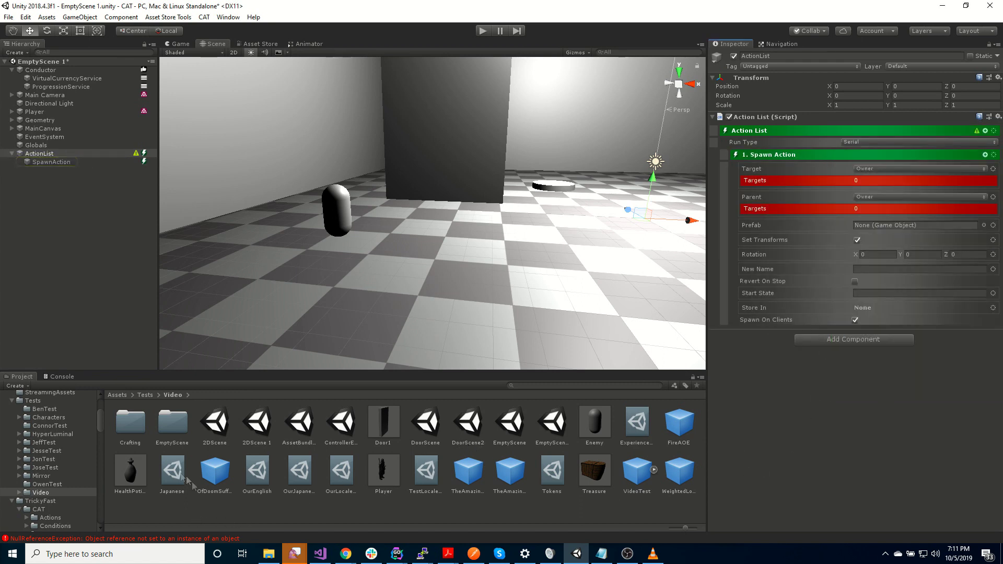
- Set the Spawn Action's Prefab to HealthPotionPlacedItem, its Target to Player and its Parent to None
mouse_move(123, 480)
mouse_down()
mouse_move(931, 313)
mouse_move(875, 216)
mouse_move(878, 223)
mouse_up()
click(882, 170)
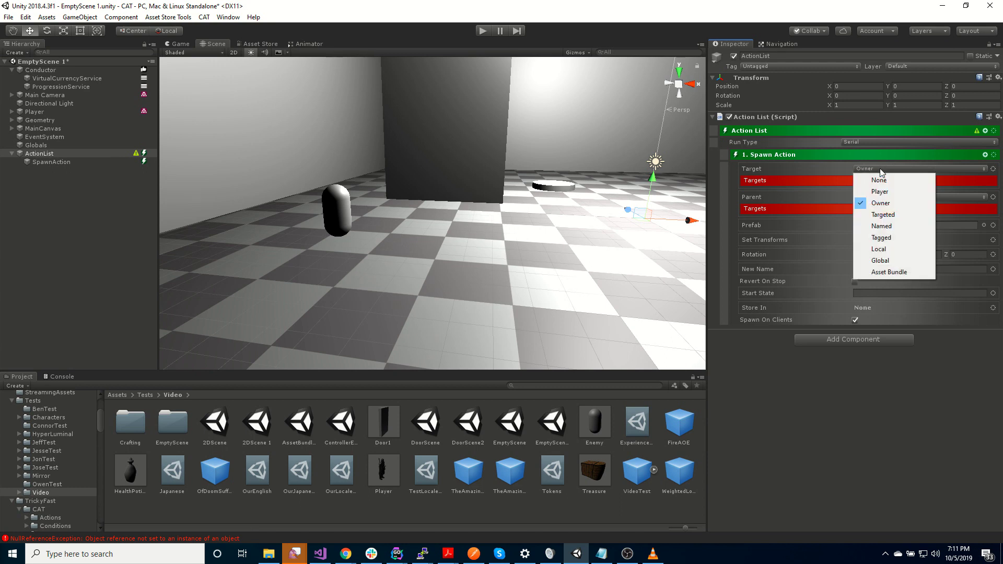
click(895, 192)
click(917, 205)
click(909, 216)
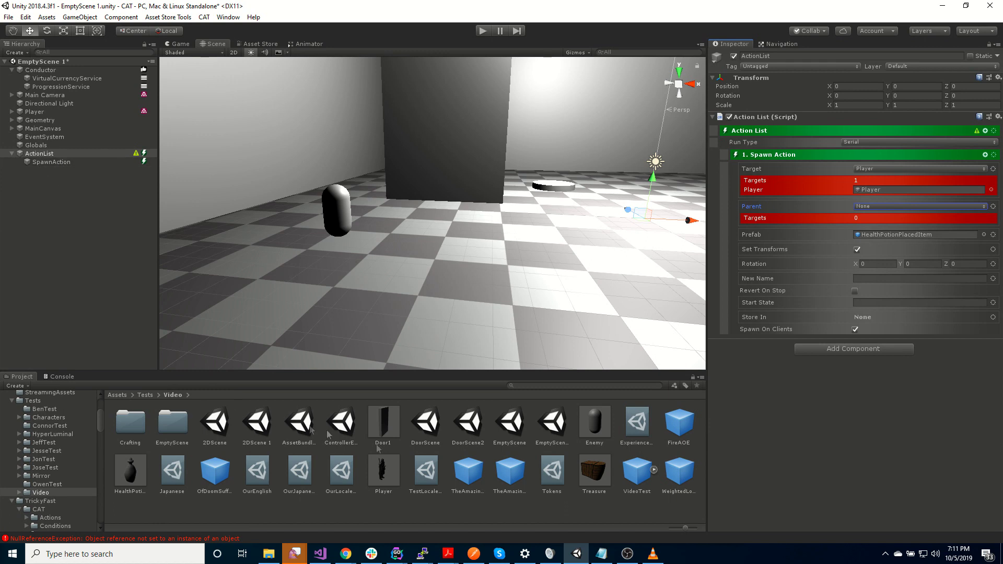
- Rename the ActionList object to Level1Actions and save it as a prefab in the Video folder
click(635, 424)
drag(634, 426, 56, 155)
key(F2)
text(Level1Actions)
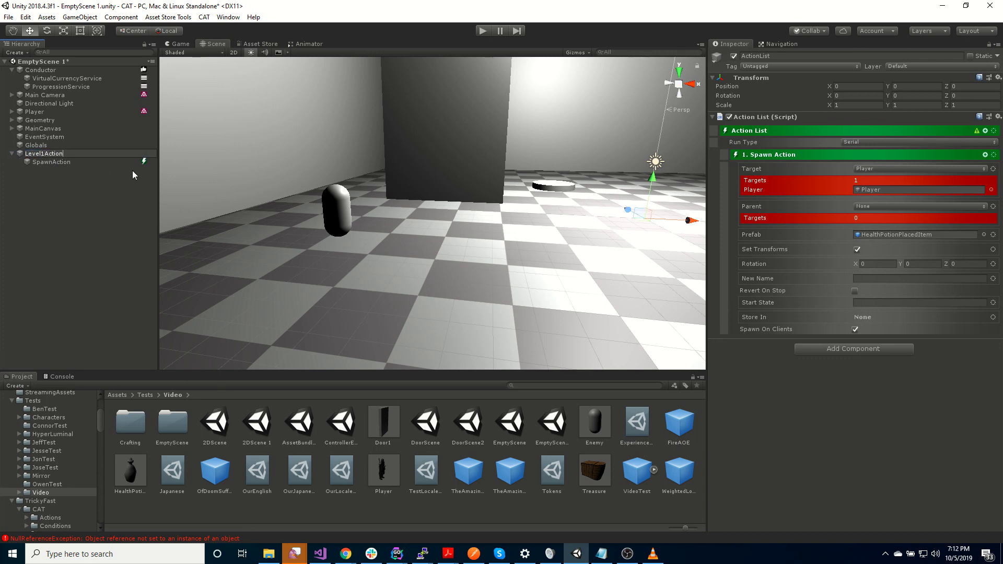
key(Return)
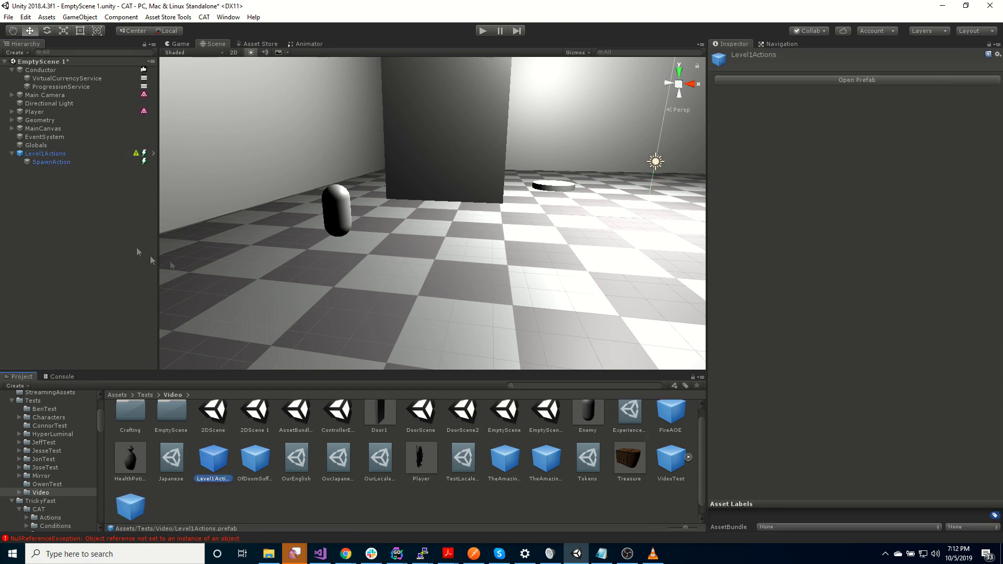
- Delete Level1Actions from the scene and assign its prefab to Element 1's Actions in the ExperienceTable asset
click(45, 155)
key(Delete)
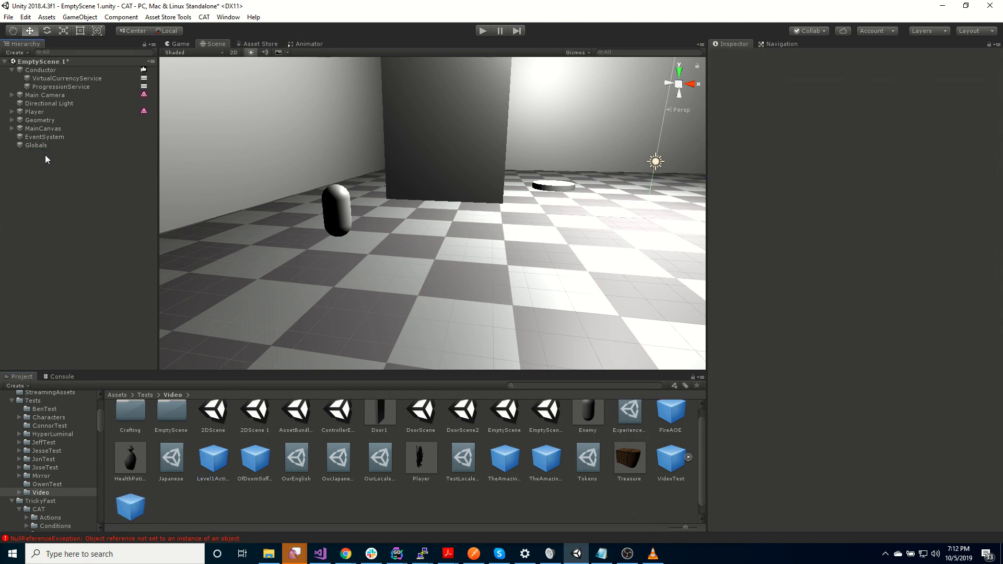
click(629, 415)
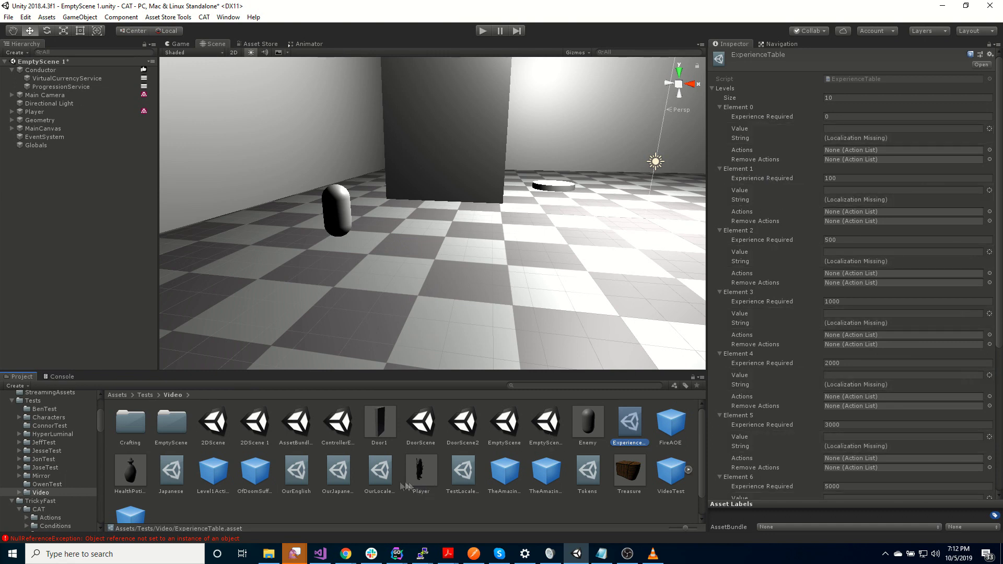
drag(214, 478, 840, 211)
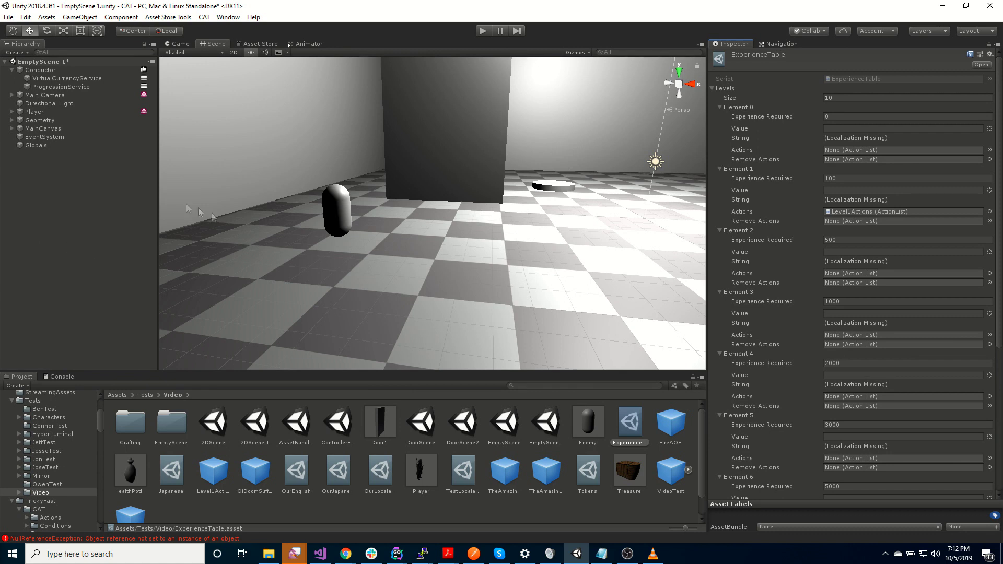
- Review the Player's Progression Manager, checking its Table assignment and the Storage Level options
click(37, 111)
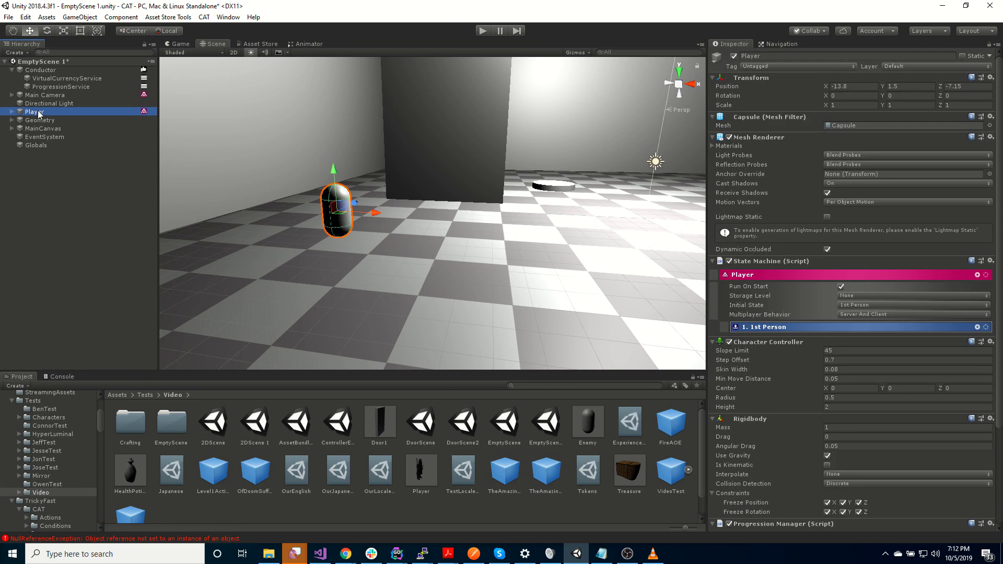
scroll(846, 309, down, 3)
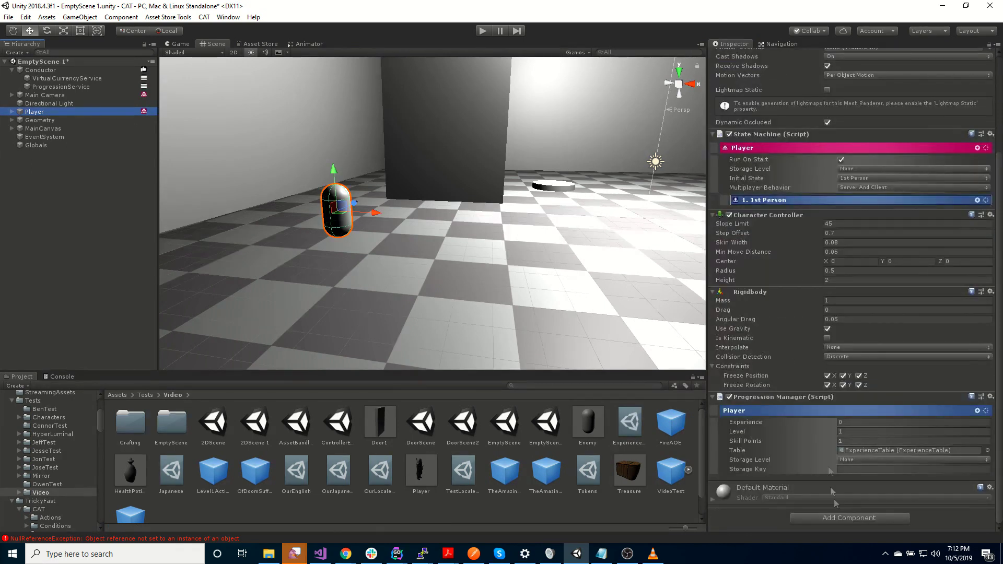
drag(647, 447, 860, 449)
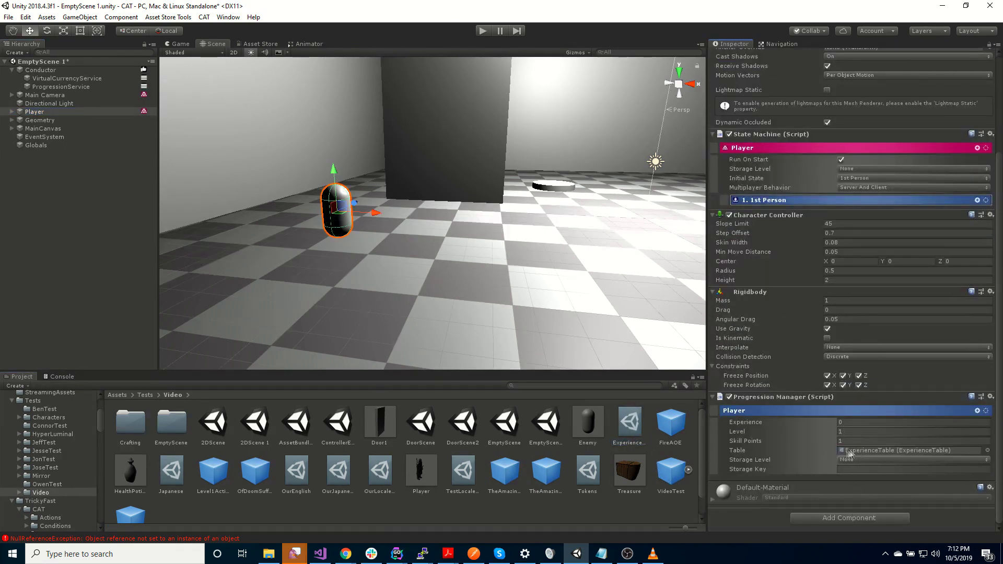
click(900, 459)
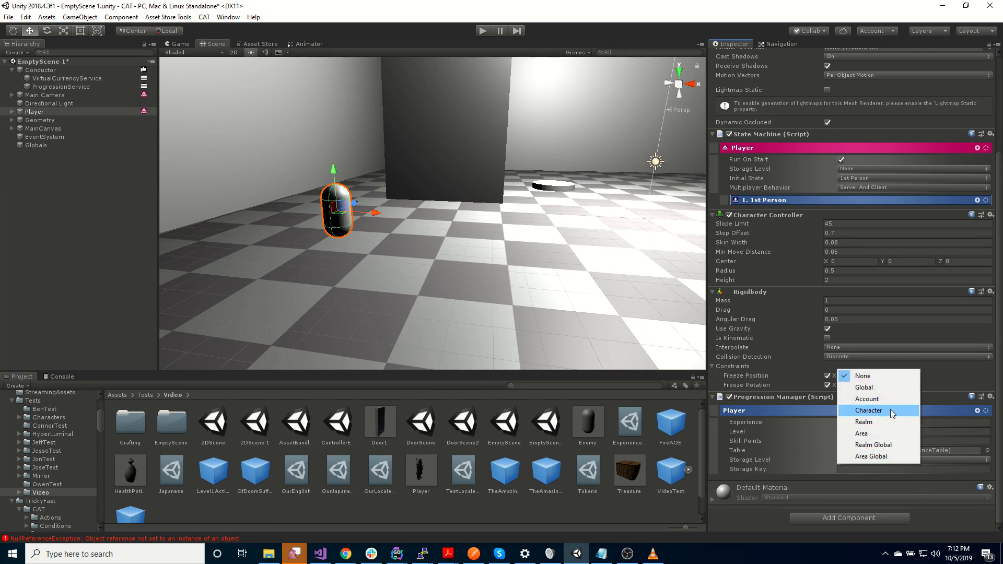
click(713, 471)
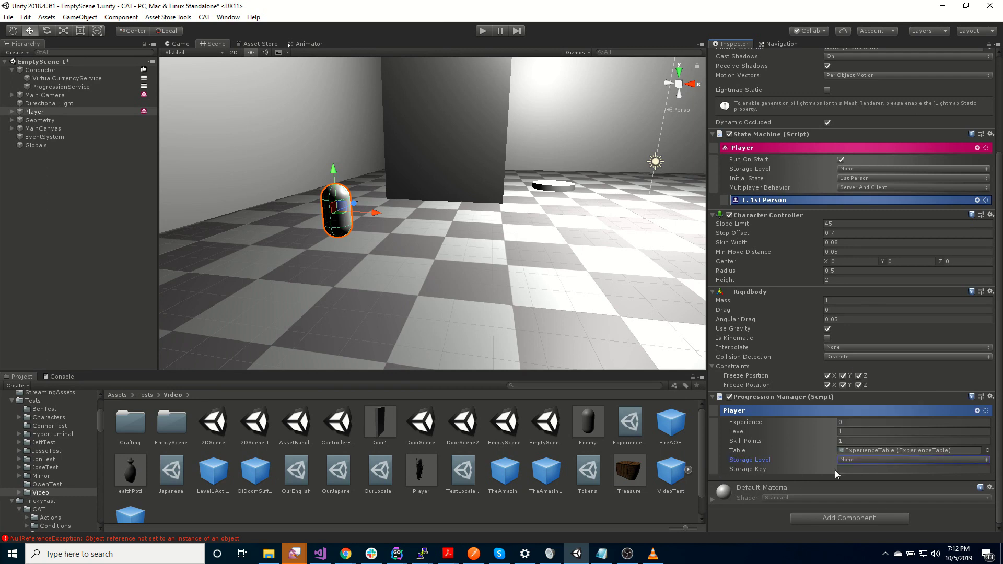
- Add a UI Button under MainCanvas and name it GrantXP
click(12, 128)
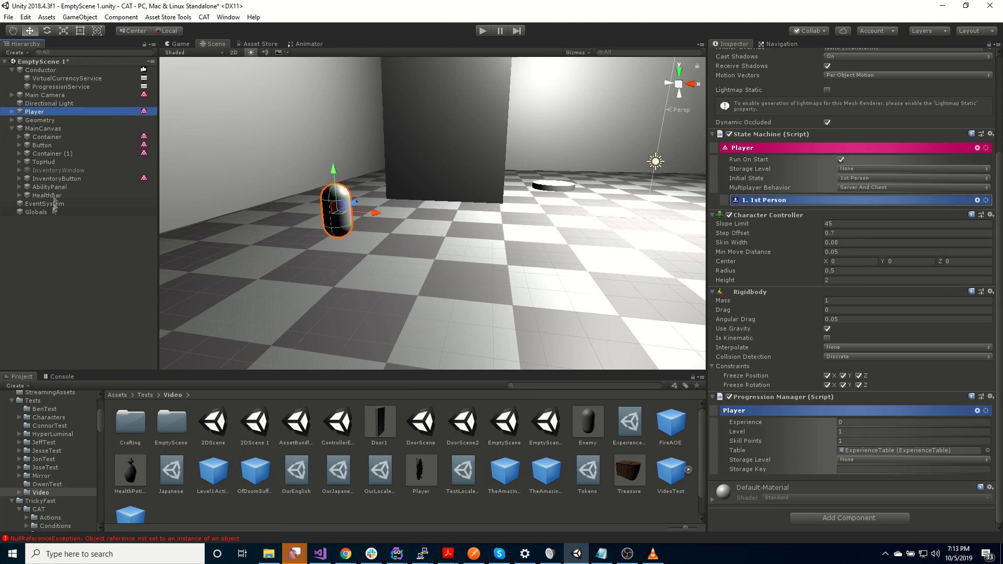
right_click(43, 130)
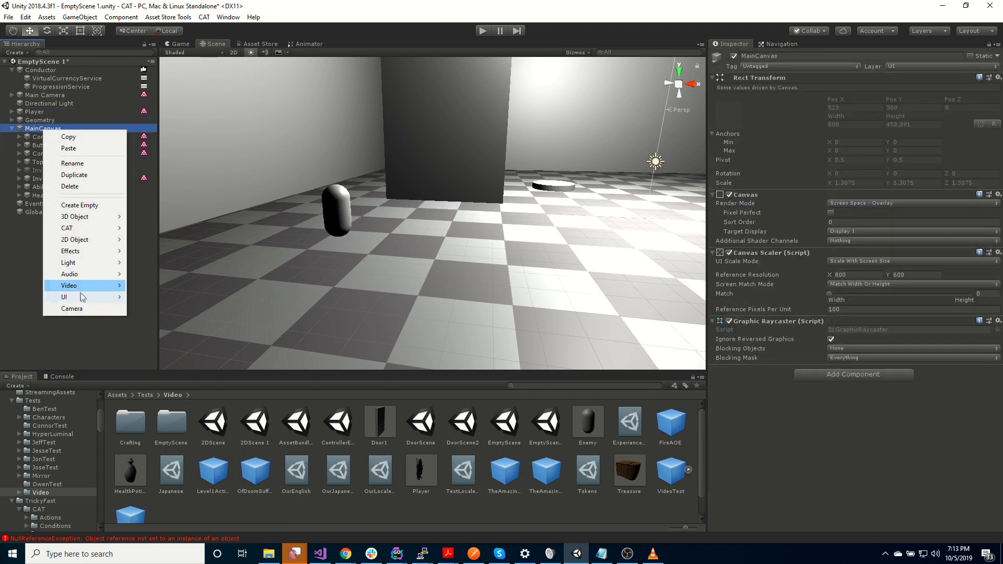
mouse_move(93, 298)
click(195, 343)
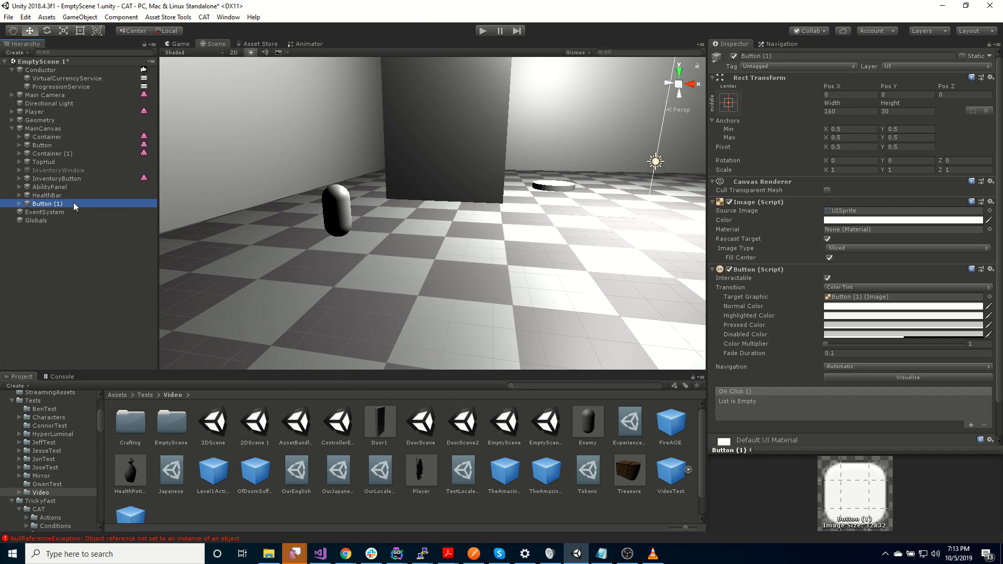
click(73, 202)
text(Gtra)
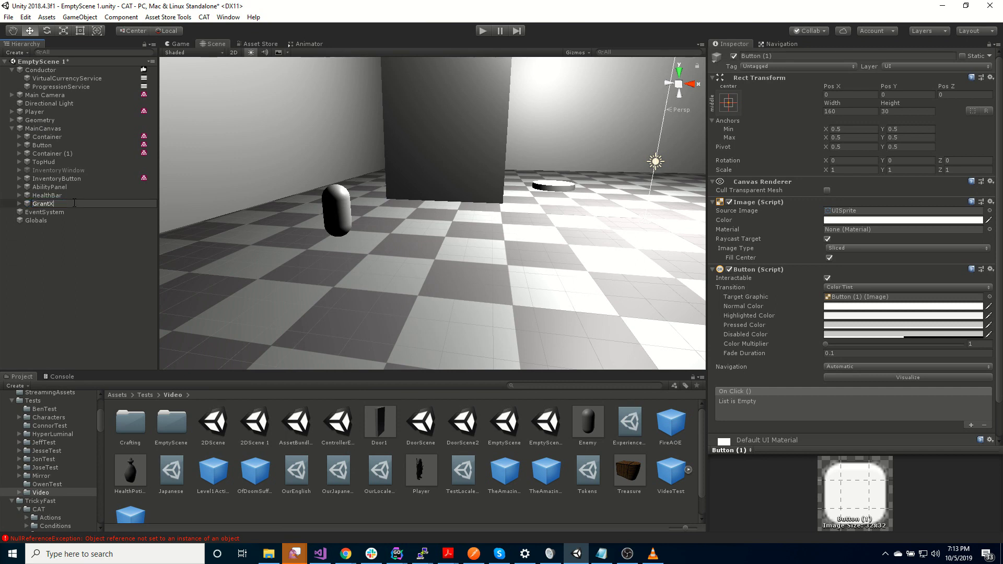
text(ntXP)
key(Return)
- Set the GrantXP button's label text to "XP!"
key(Right)
key(Down)
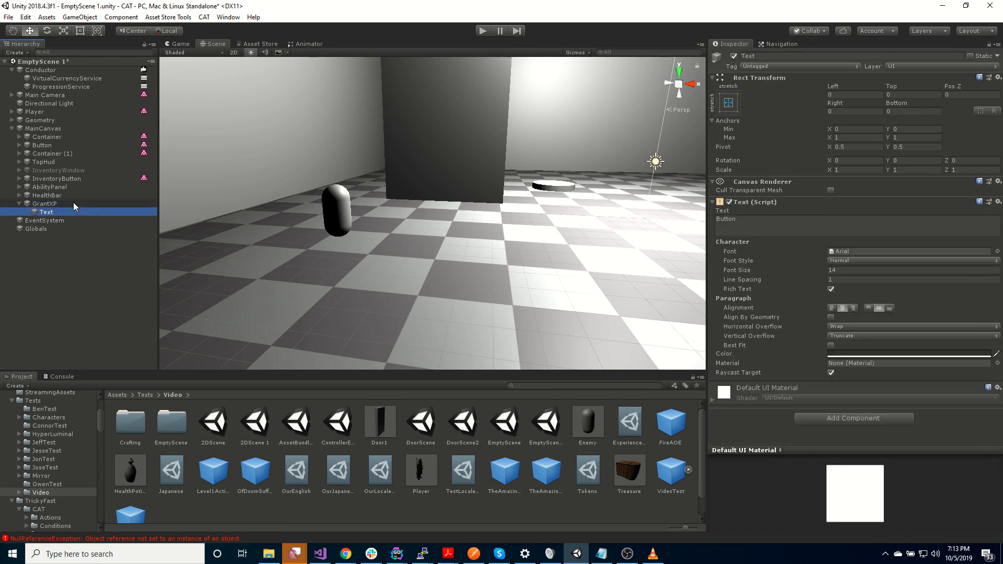
key(Tab)
text(XP ME)
key(BackSpace)
key(BackSpace)
key(BackSpace)
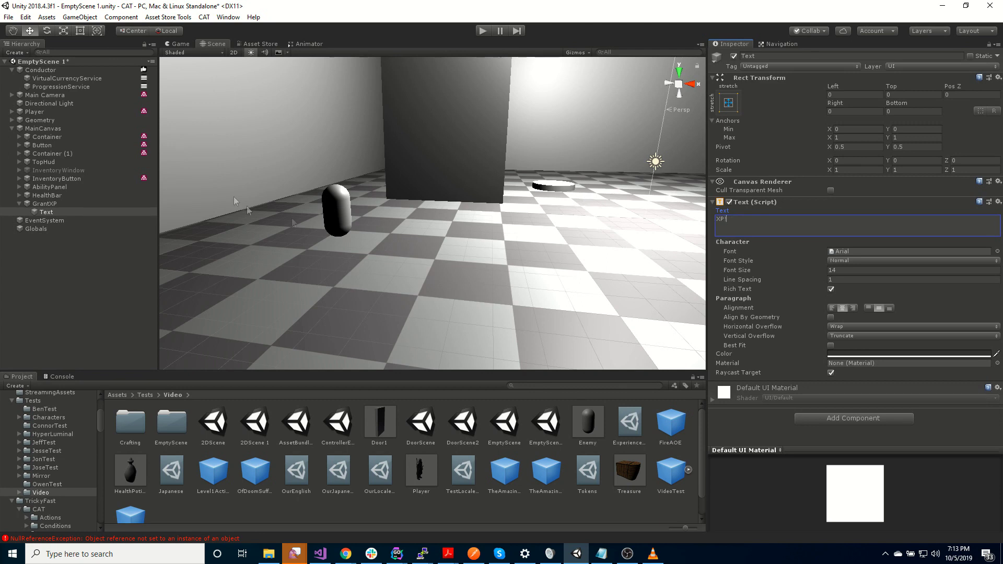
- Show the Game view and lower the GrantXP button to a Pos Y of about -110
click(176, 41)
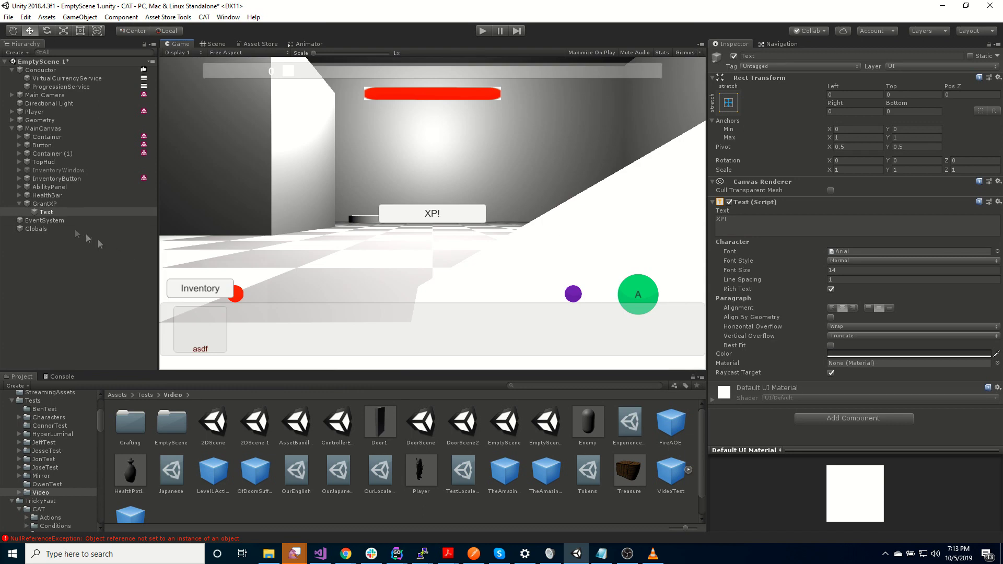
click(77, 204)
drag(912, 90, 985, 208)
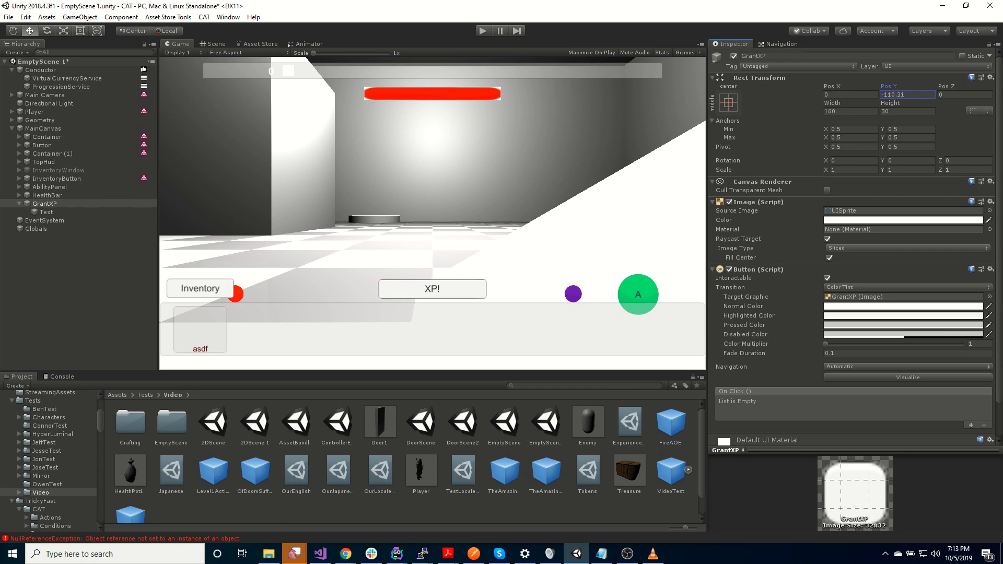
- Add a State Machine component to the GrantXP button
scroll(799, 290, down, 3)
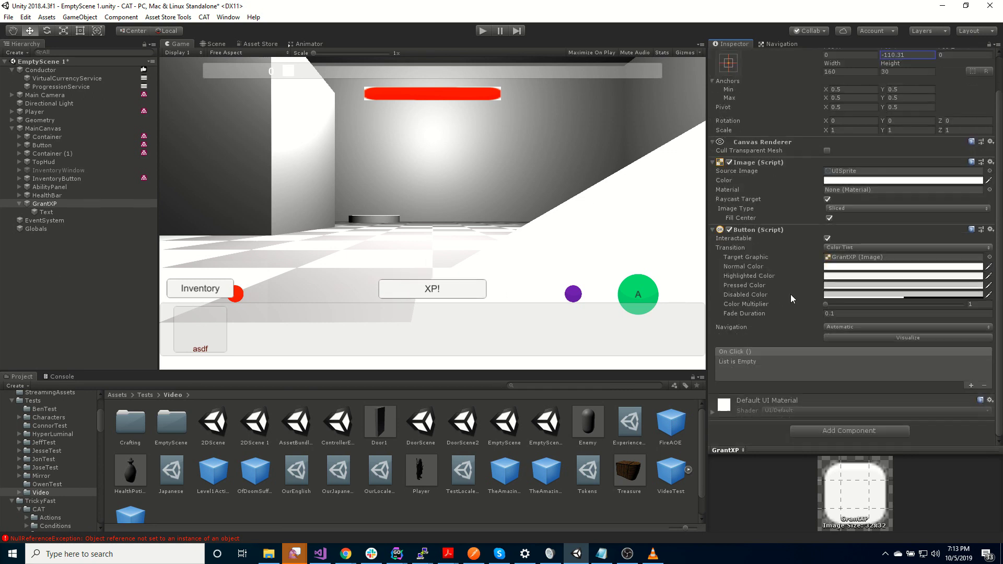
click(838, 430)
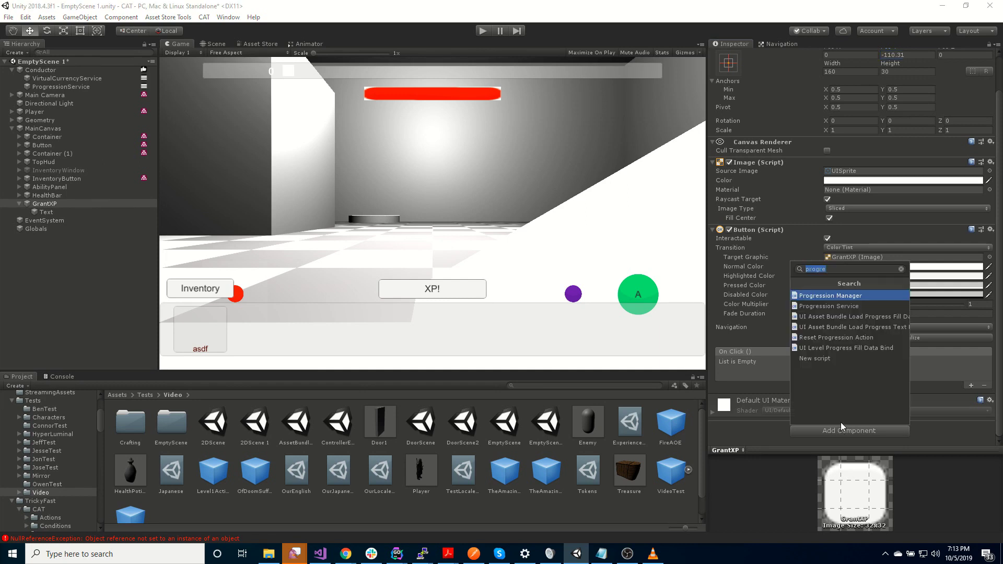
text(state)
key(Return)
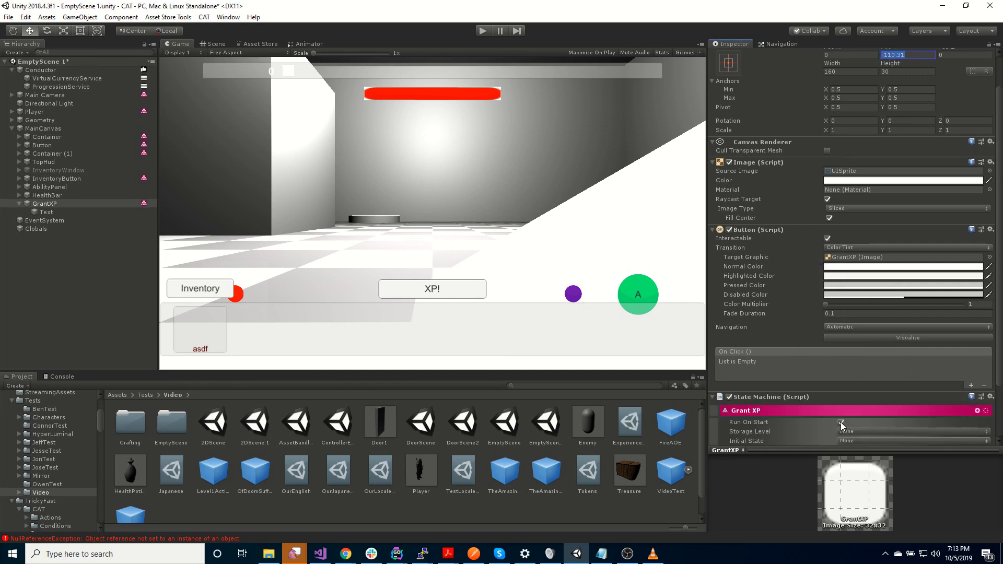
- Add a UI Button trigger to the Grant XP state machine
scroll(860, 355, down, 4)
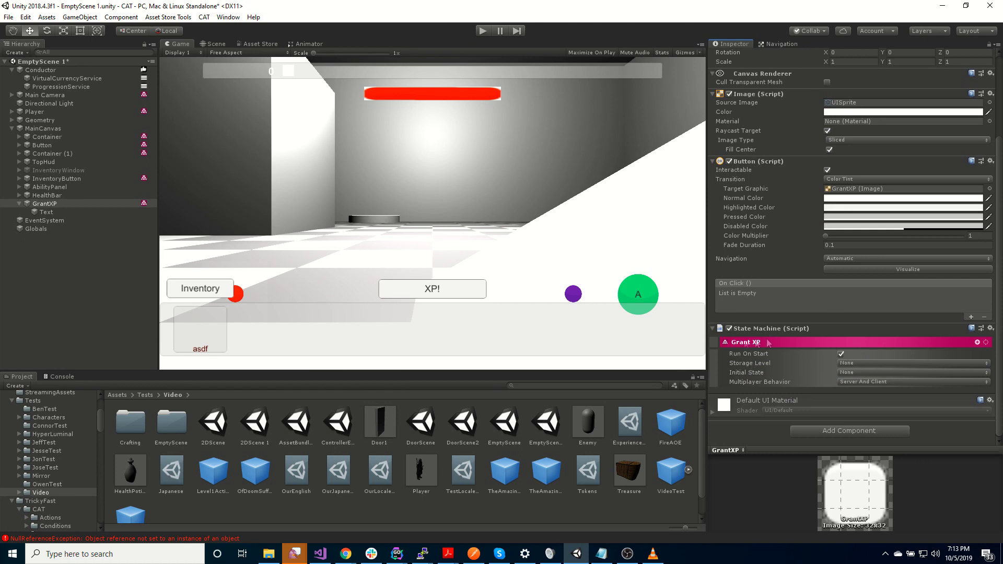
click(977, 342)
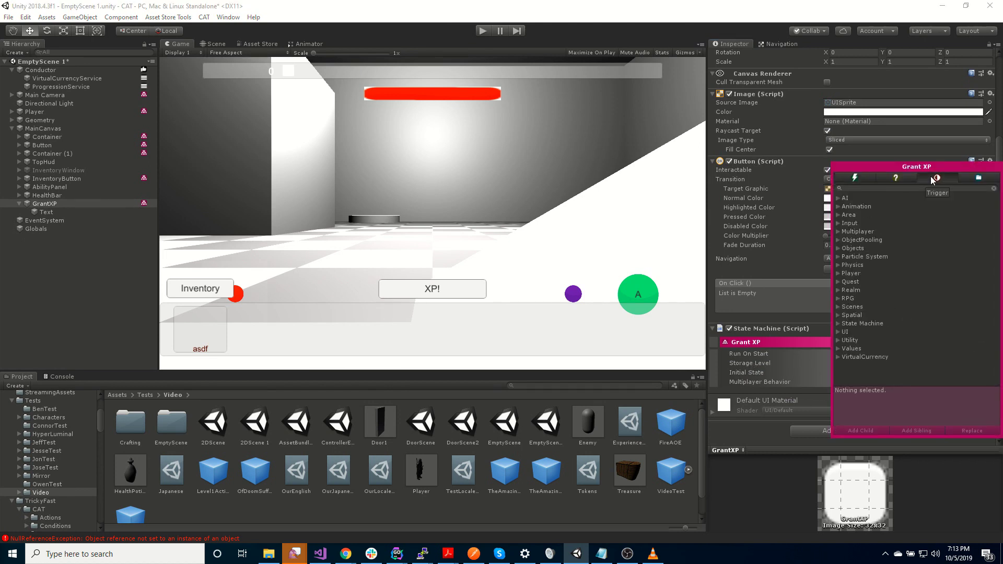
text(ui bu)
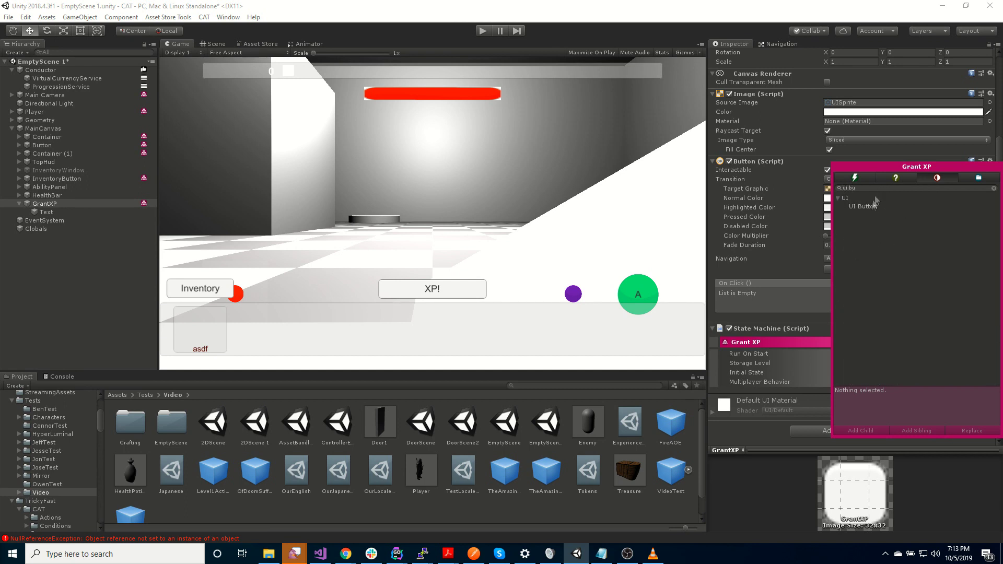
double_click(871, 206)
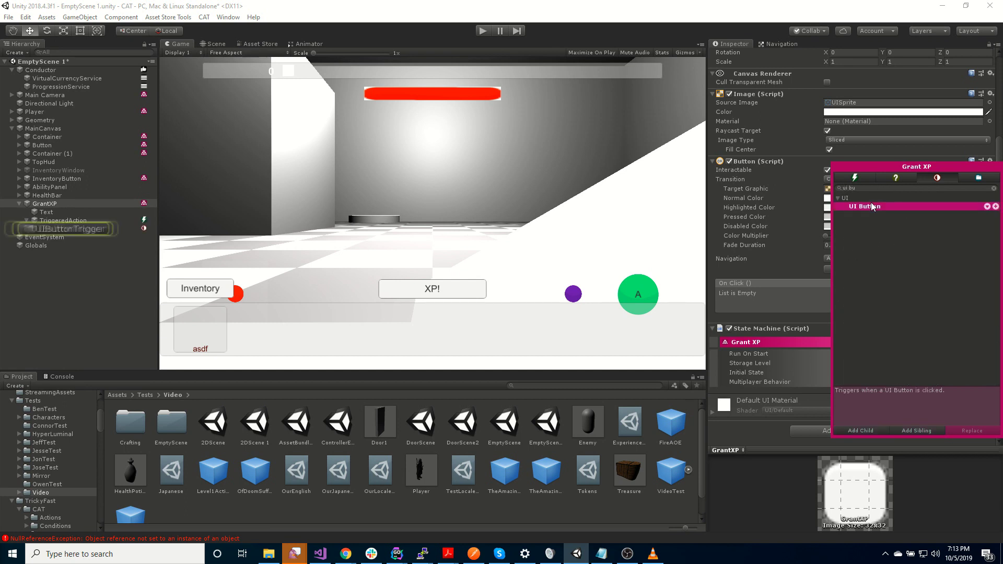
click(734, 436)
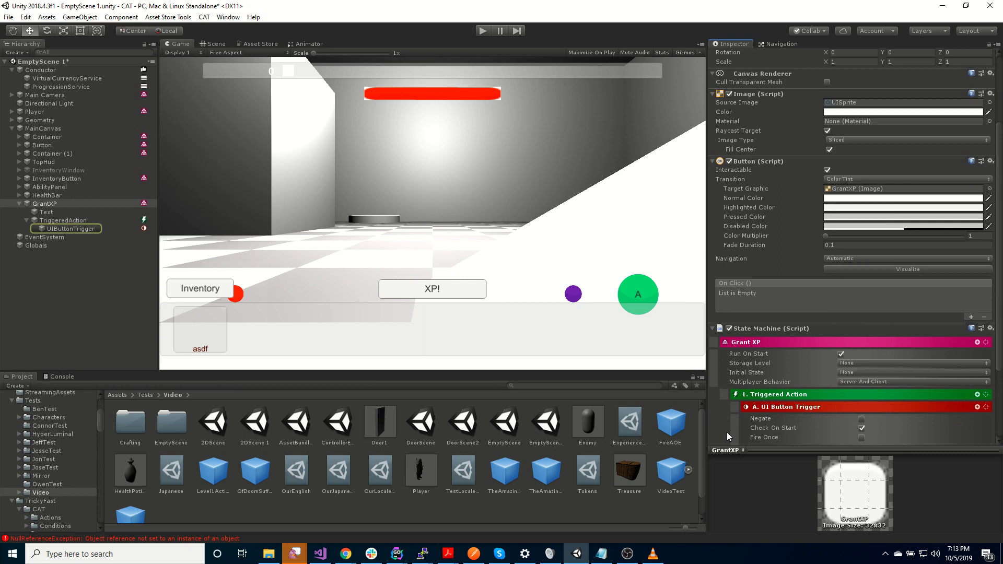
- Add a Grant Experience action to the Triggered Action of the Grant XP state machine
scroll(726, 432, down, 3)
click(977, 287)
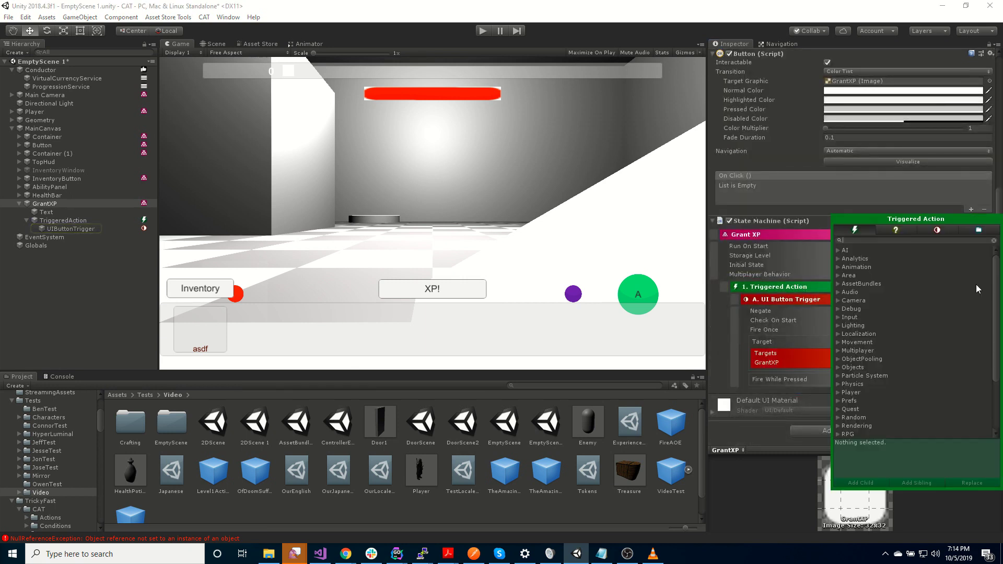
text(gera)
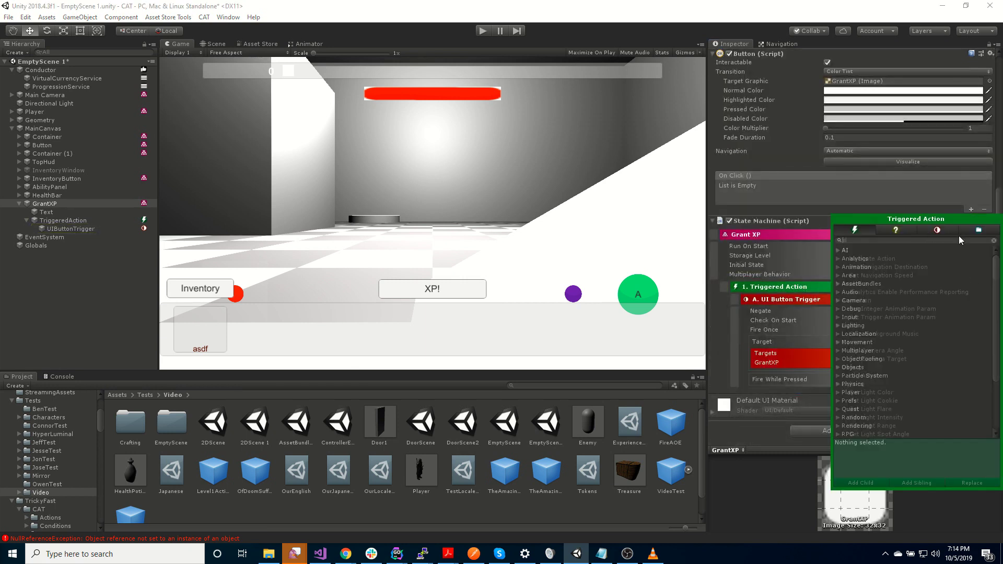
key(BackSpace)
key(BackSpace)
key(BackSpace)
text(ran)
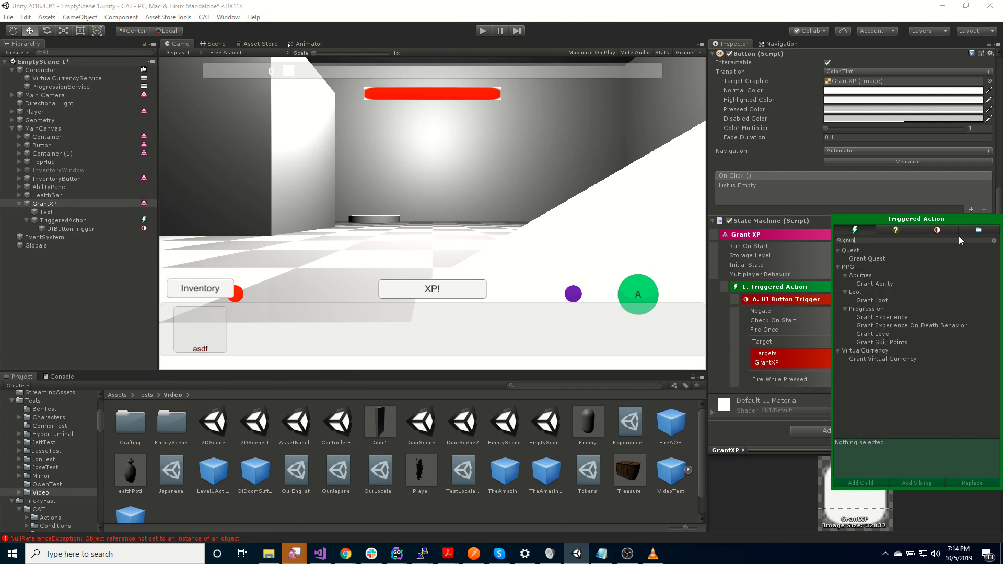
double_click(895, 317)
click(742, 518)
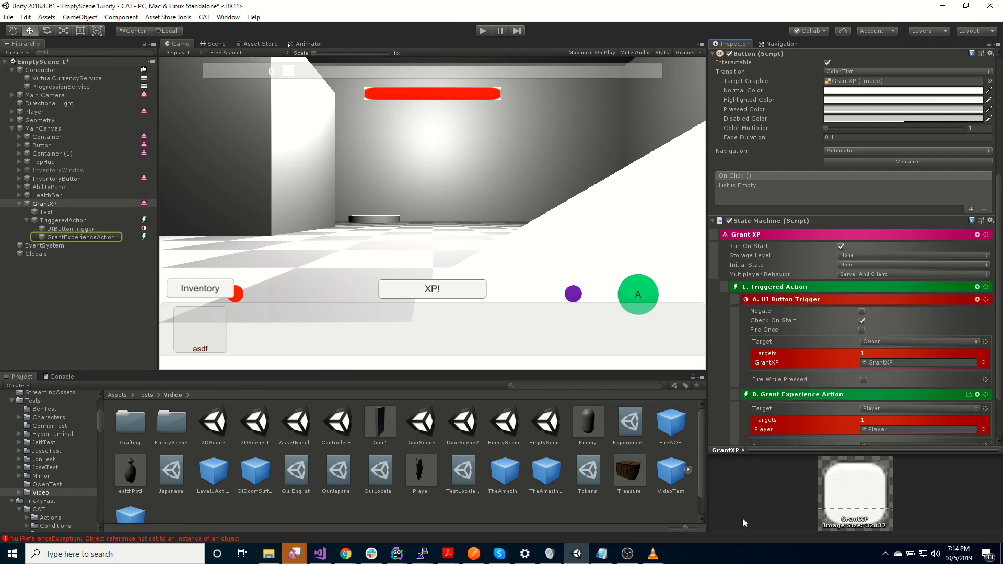
- Set the Grant Experience action's Amount to 100
scroll(799, 376, down, 3)
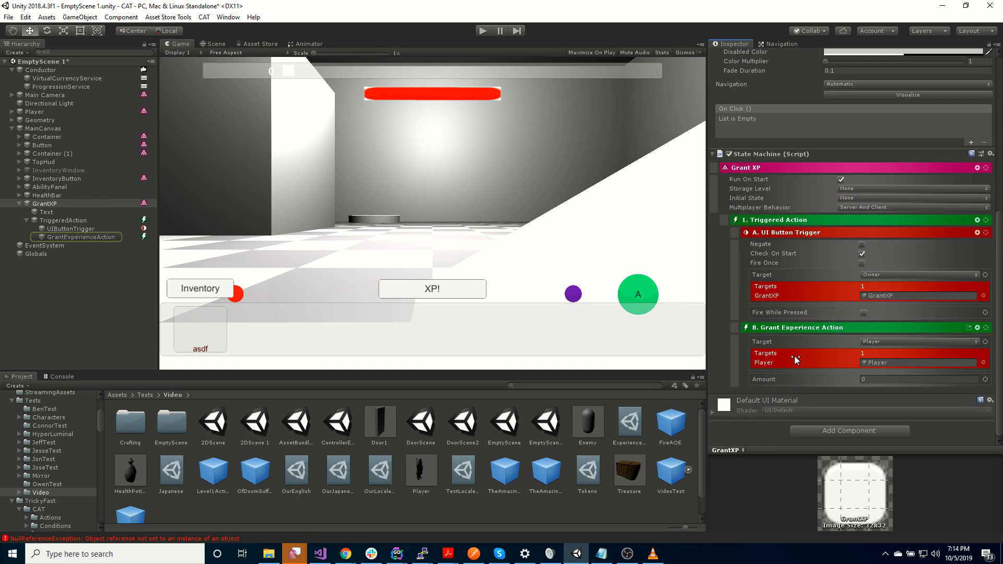
click(838, 382)
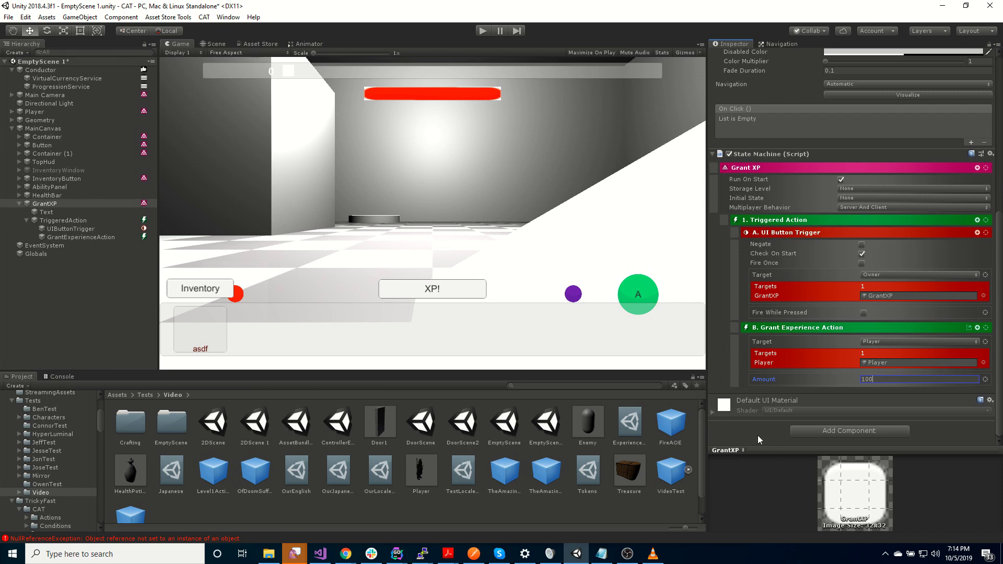
click(496, 206)
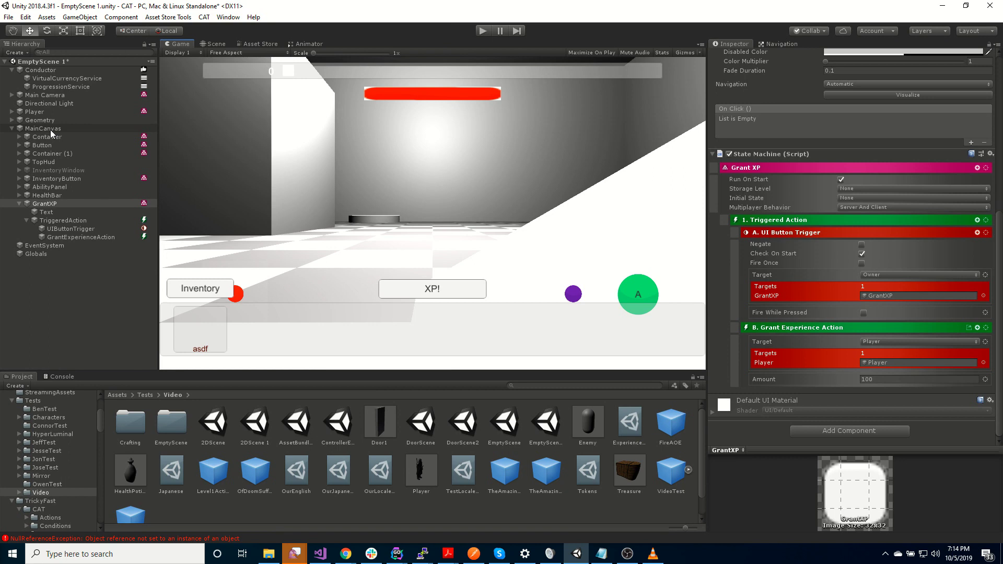
- Duplicate the HealthBar object and rename the copy ExperienceBar
click(61, 195)
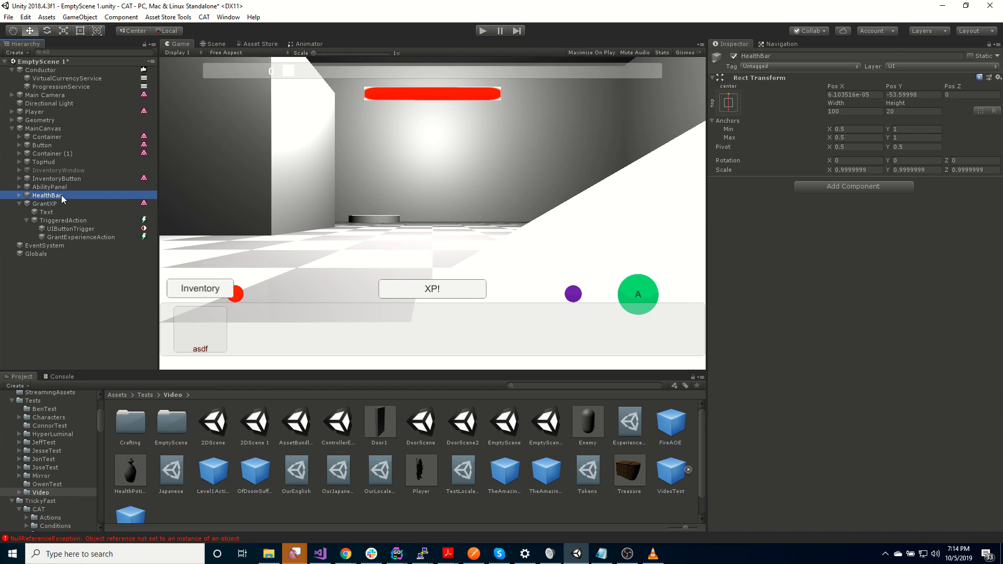
key(ctrl+d)
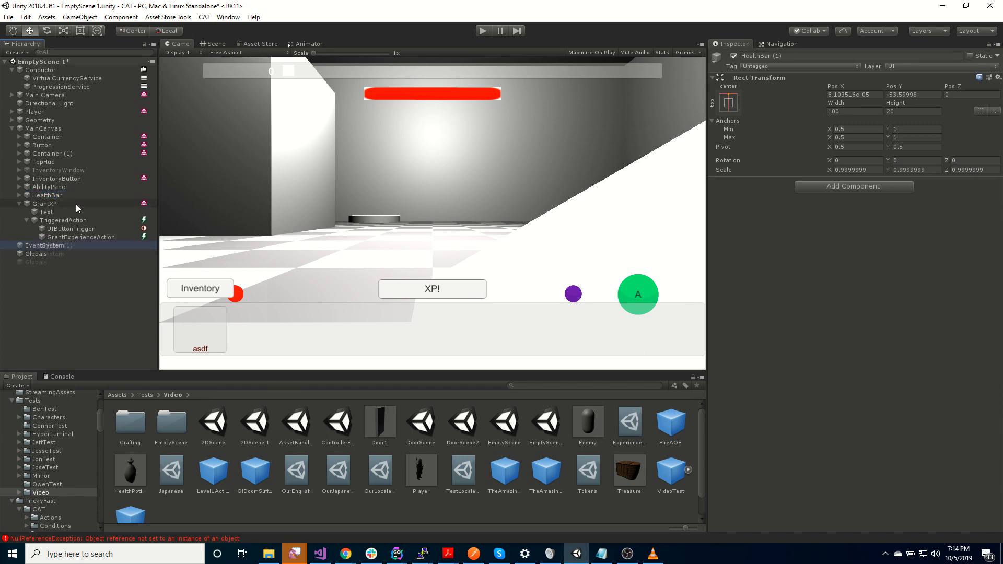
key(F2)
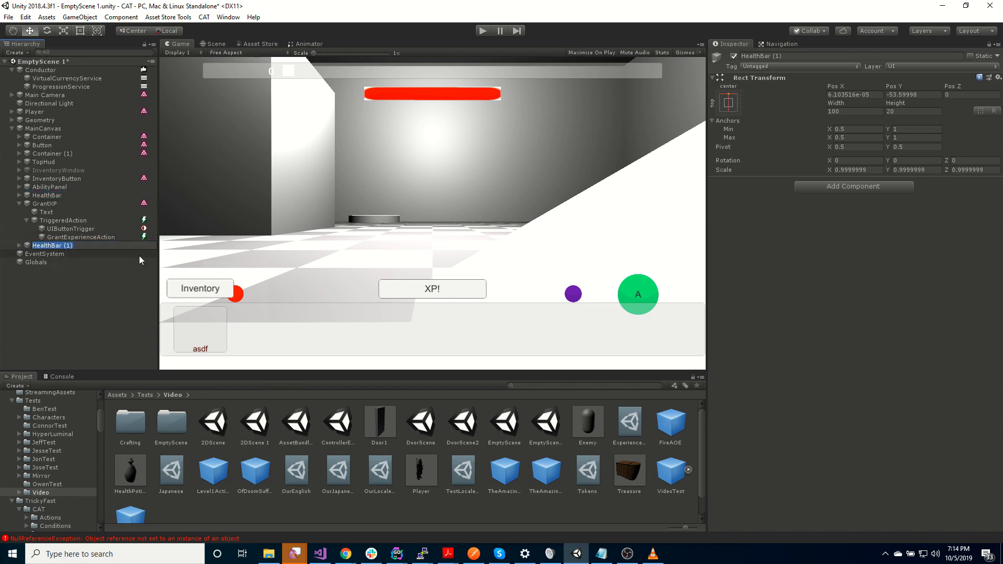
text(ExperienceBar)
key(Return)
- Recolor the ExperienceBar's Fill image blue (204EFF) and raise the bar to a Pos Y of about -23.59
key(Right)
key(Down)
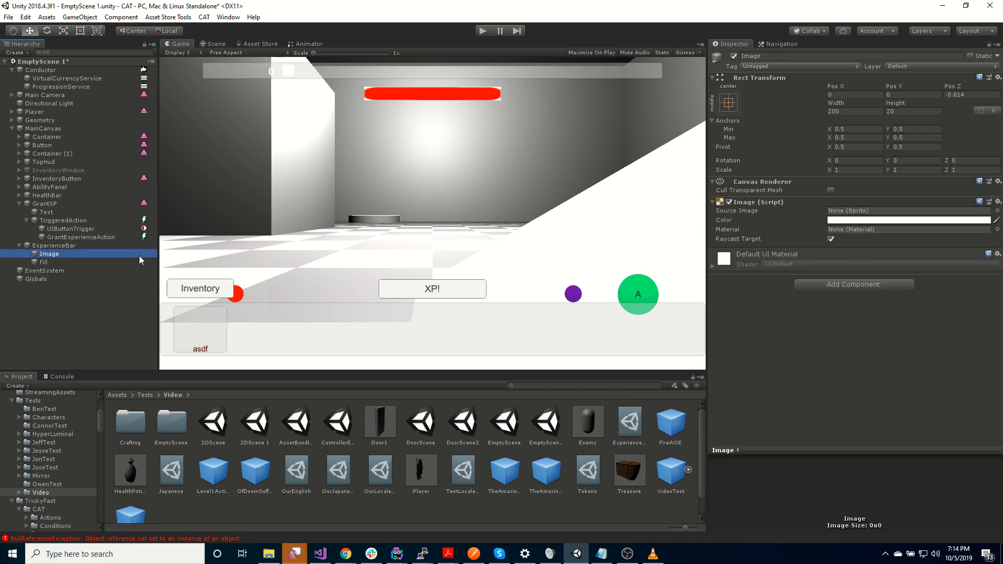
key(Down)
click(841, 220)
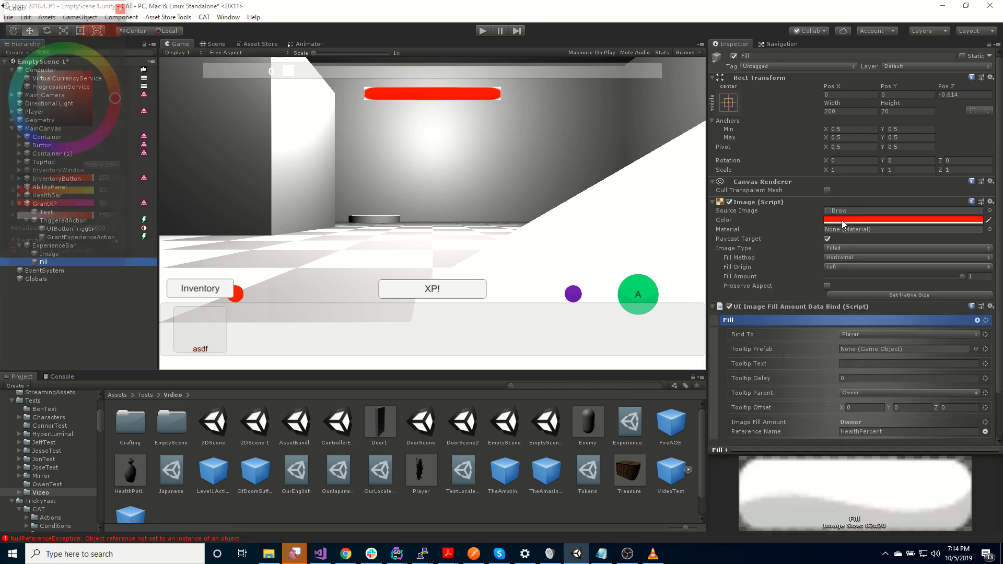
click(32, 136)
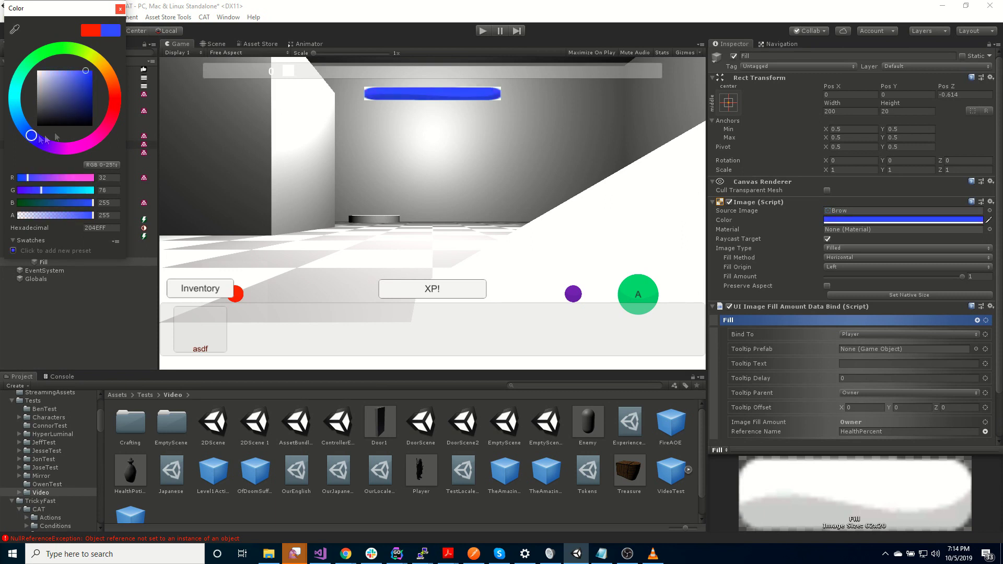
click(119, 9)
click(52, 245)
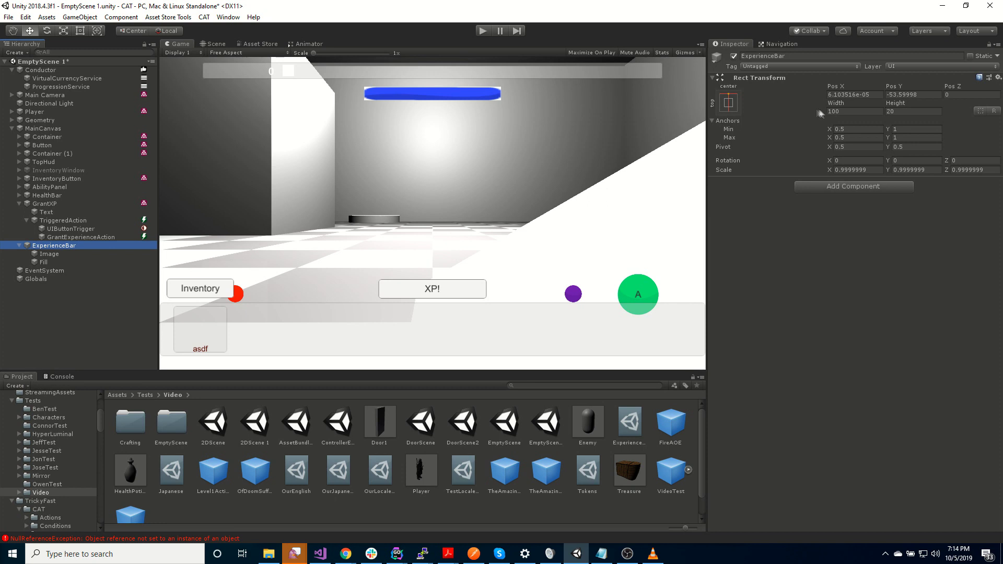
drag(886, 90, 421, 105)
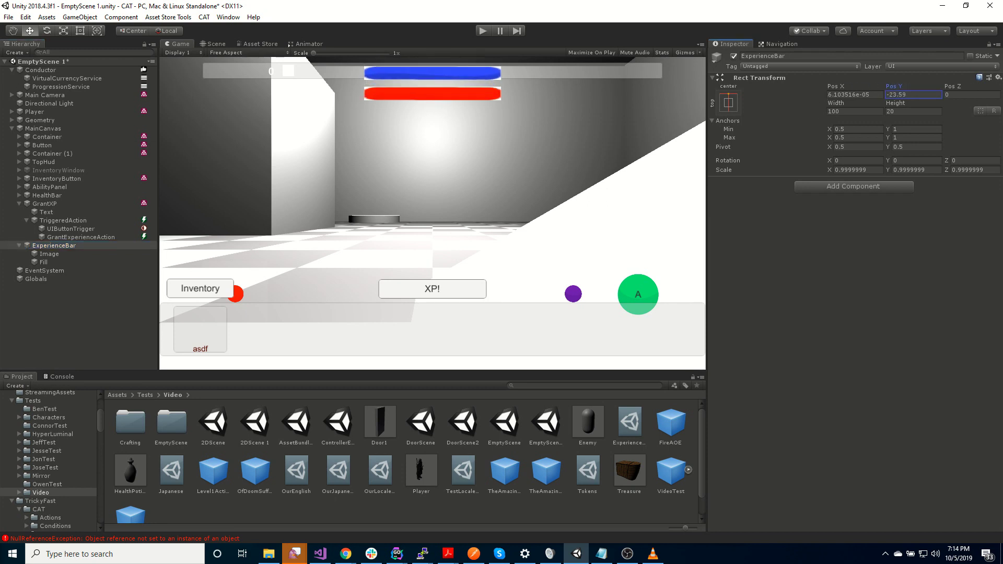
- Replace the UI Image Fill Amount Data Bind on the ExperienceBar's Fill with a UI Level Progress Fill Data Bind component
click(64, 262)
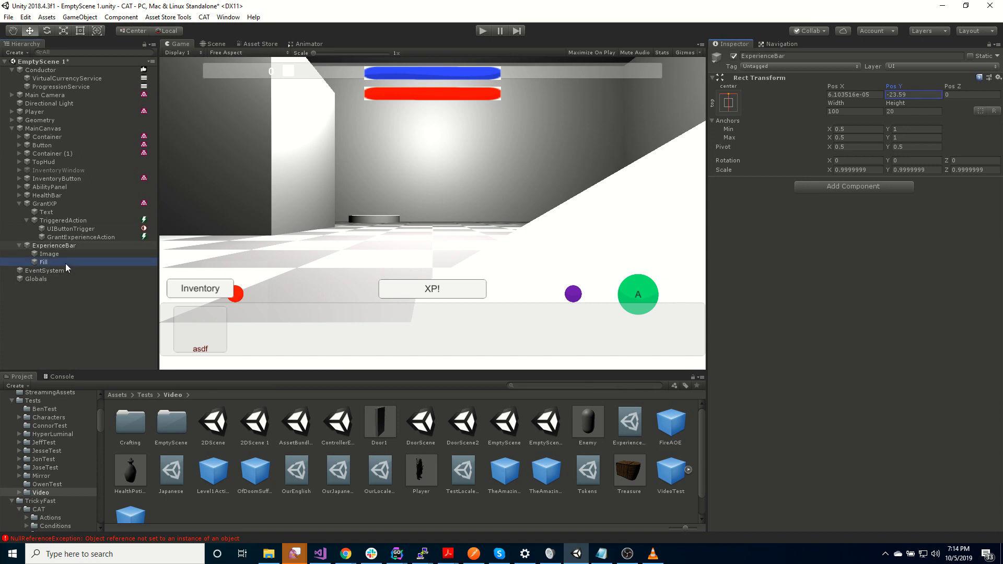
right_click(781, 310)
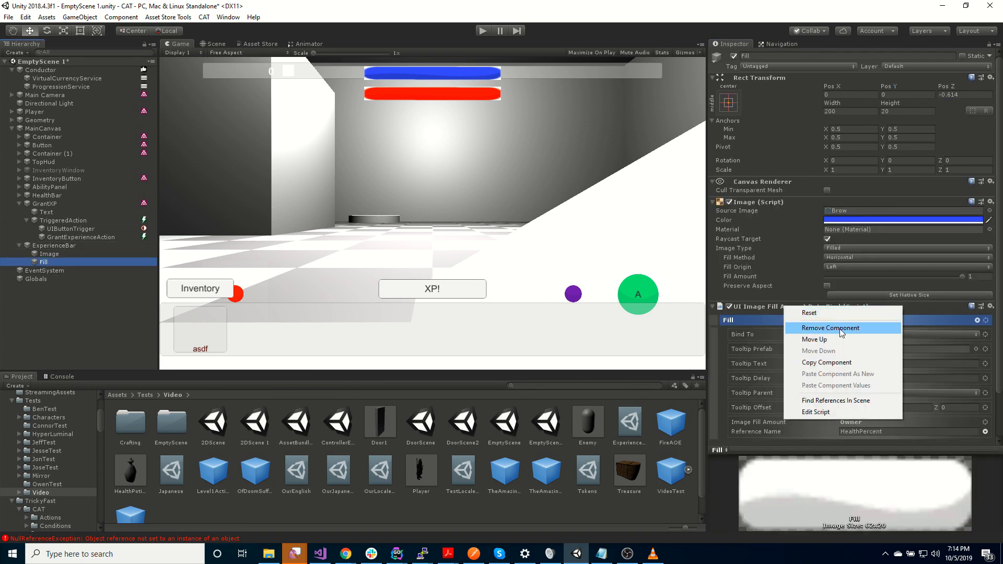
click(807, 325)
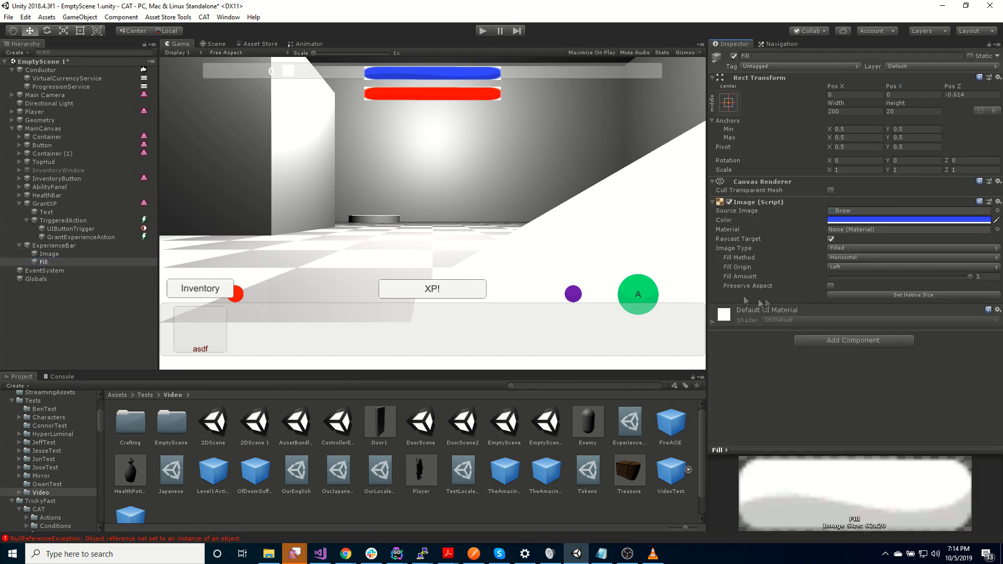
click(839, 340)
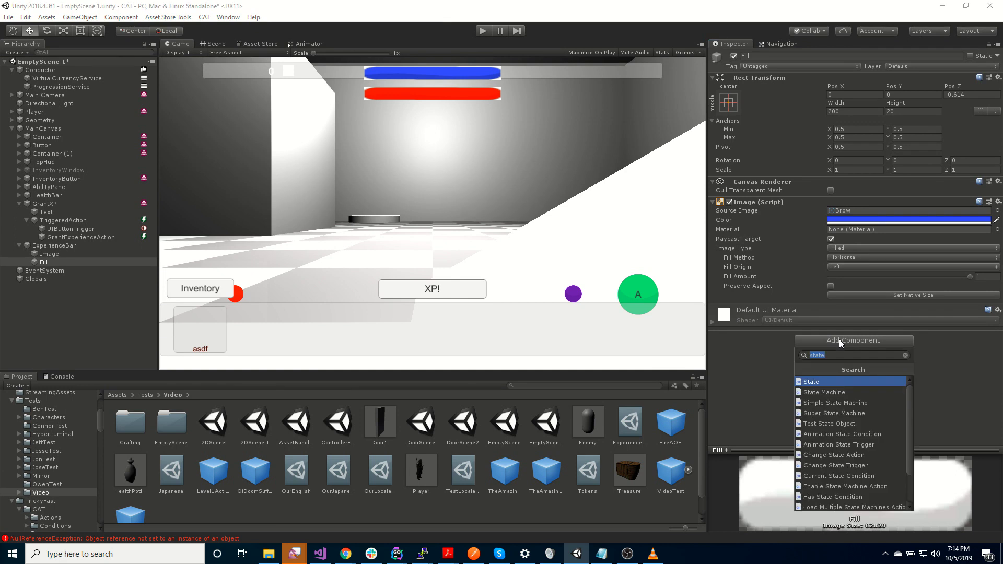
key(BackSpace)
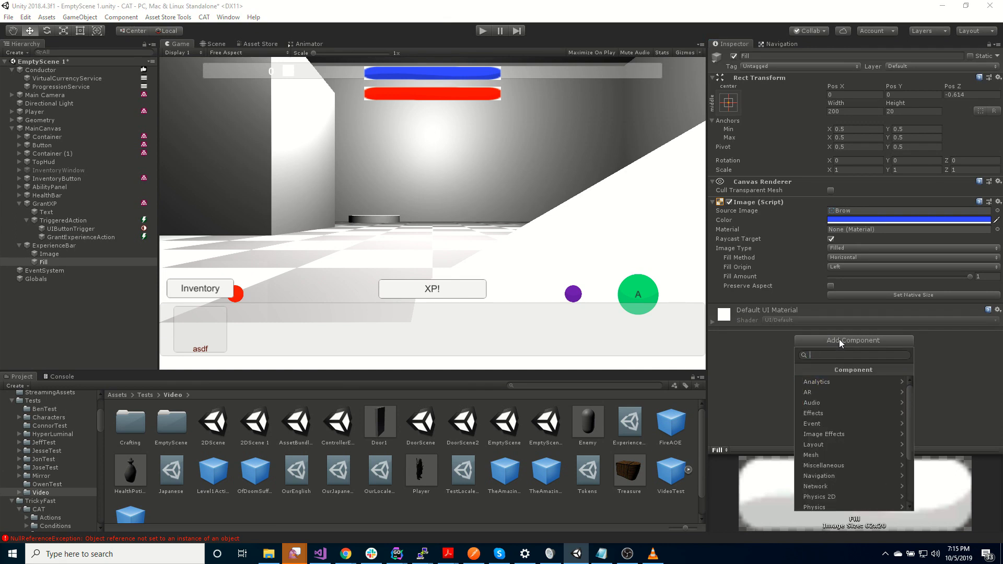
text(le)
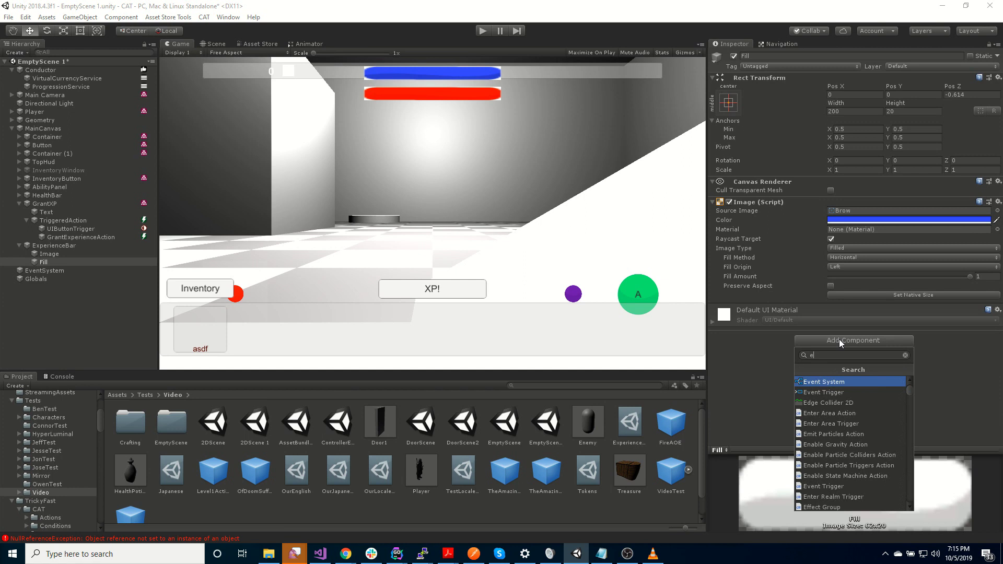
text(vel fi)
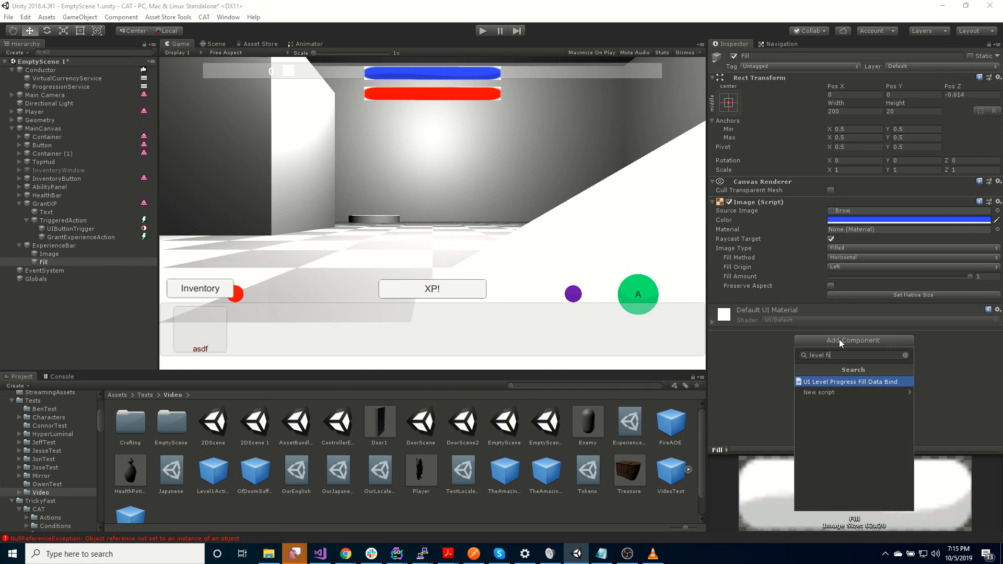
click(866, 383)
scroll(785, 300, down, 3)
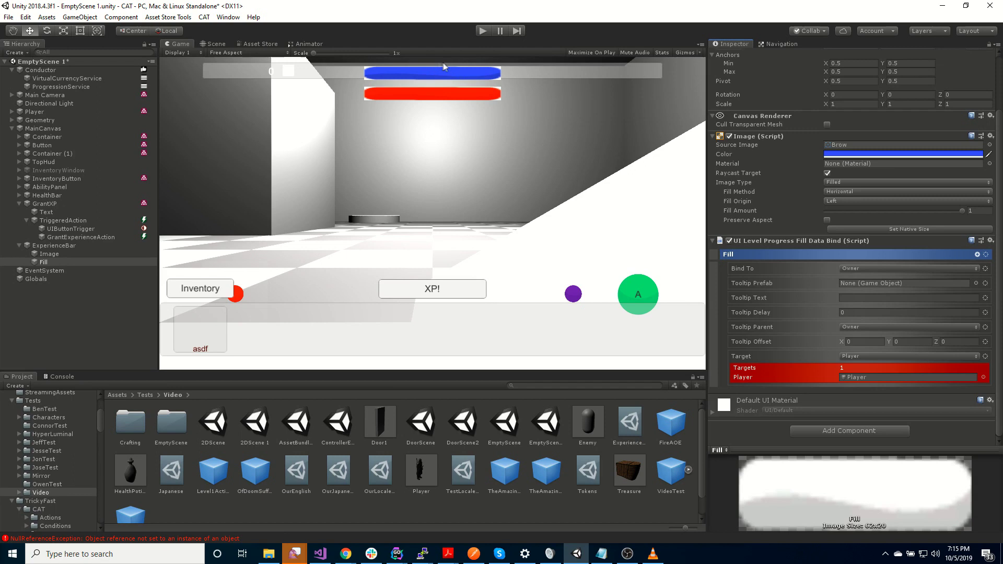
- Create a CAT UI Experience Text Data Bind object as a child of ExperienceBar
click(69, 246)
right_click(68, 247)
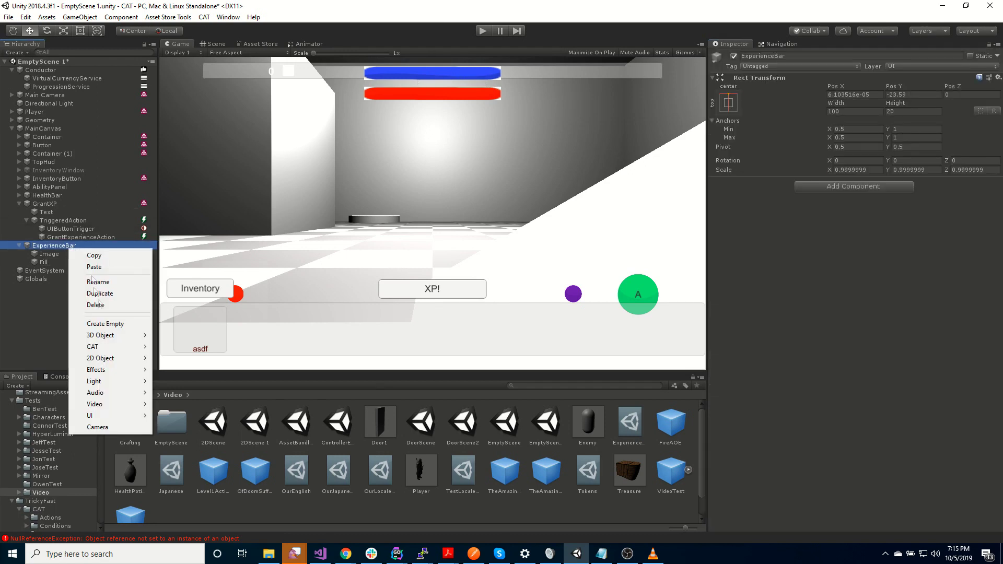
mouse_move(112, 417)
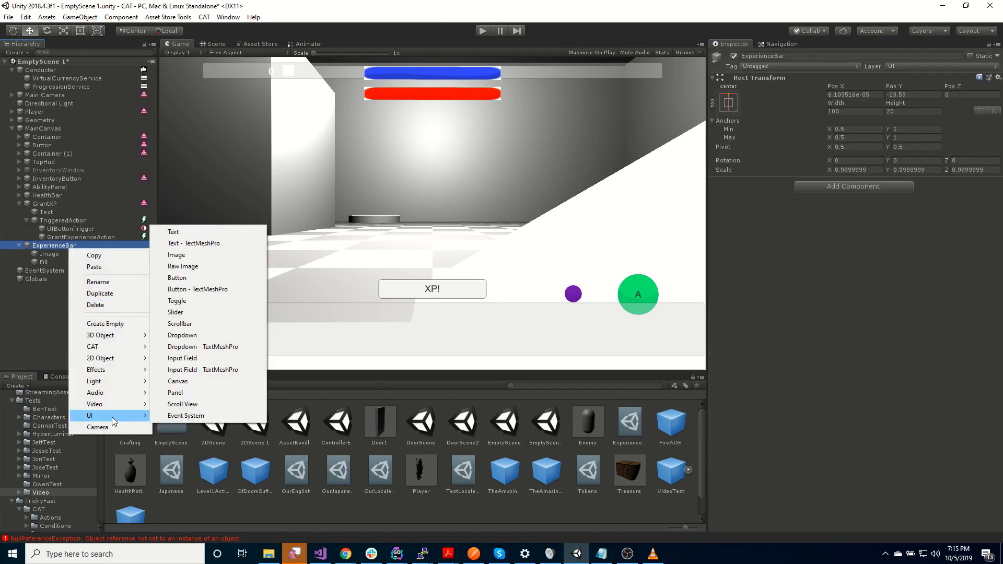
mouse_move(112, 347)
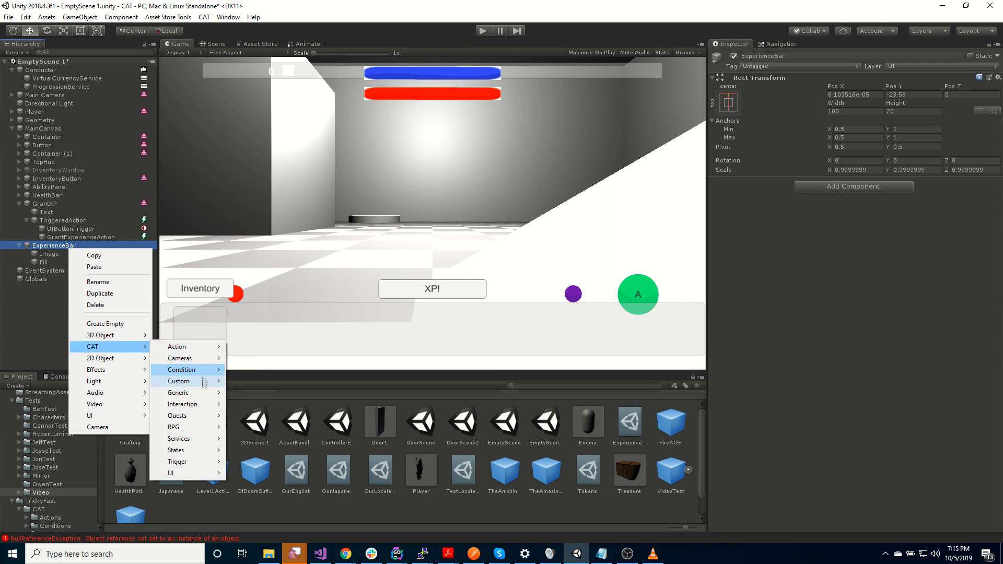
mouse_move(196, 473)
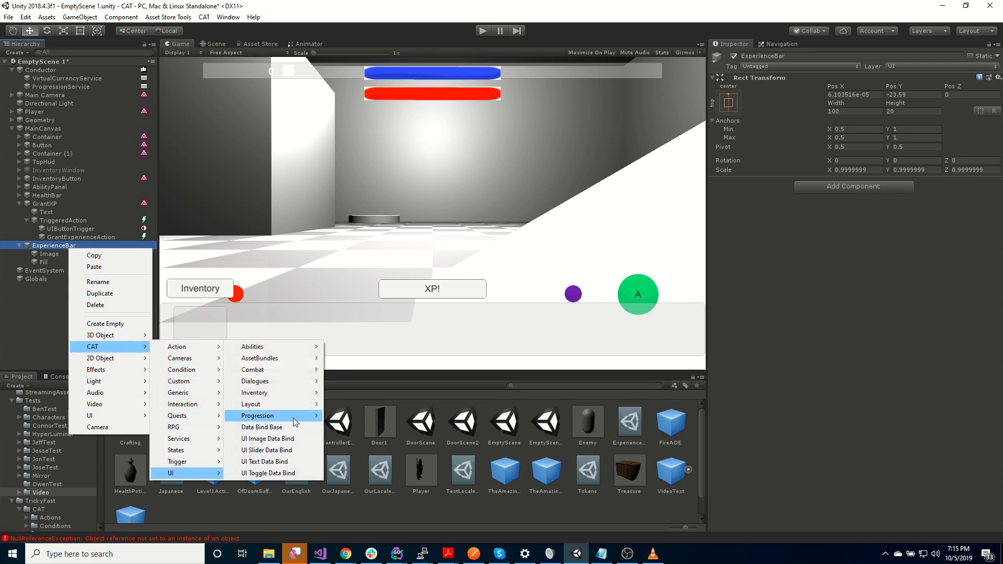
mouse_move(289, 420)
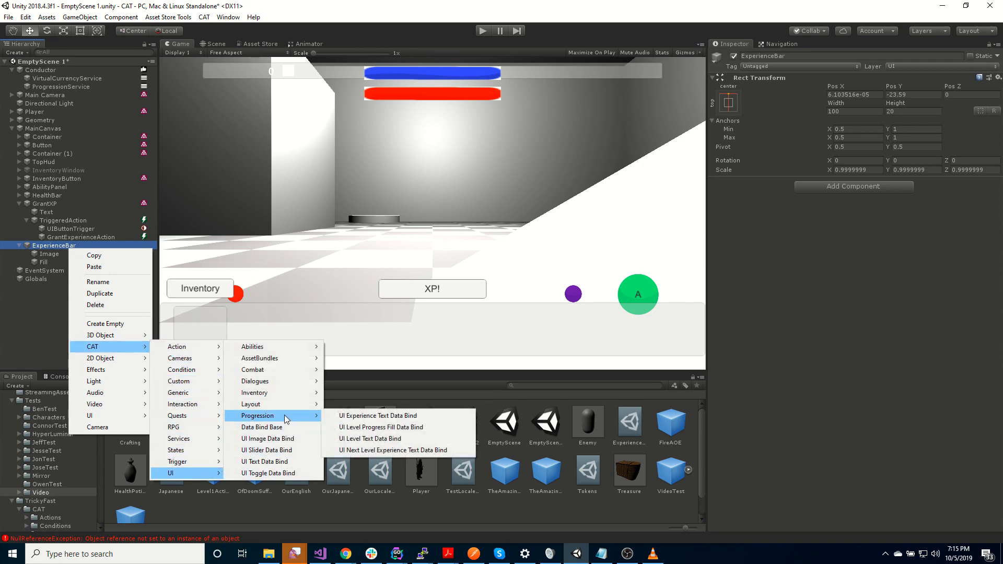
click(403, 416)
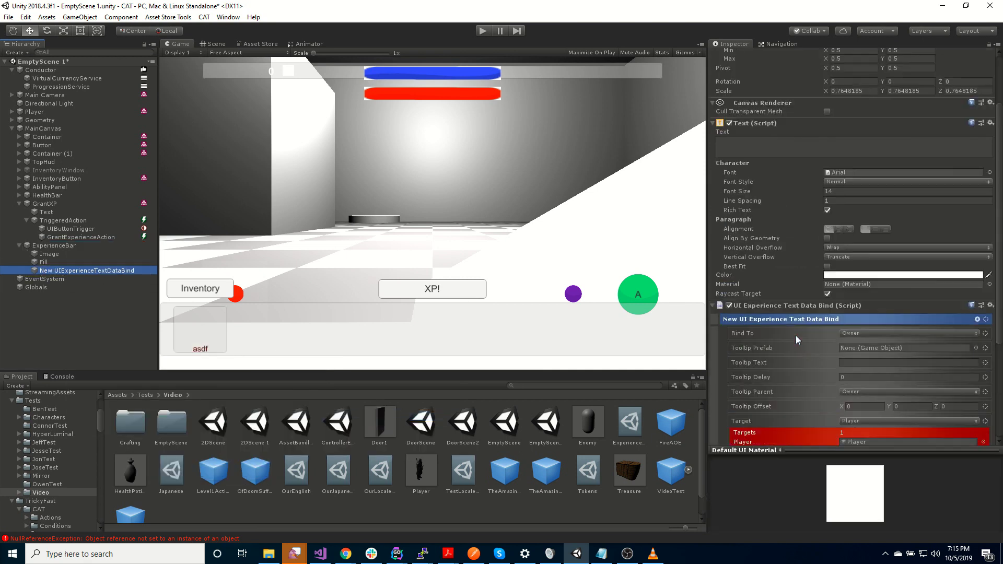
- Set the experience text object's text to "0 / 100" and its Pos X and Pos Y to 0
click(768, 225)
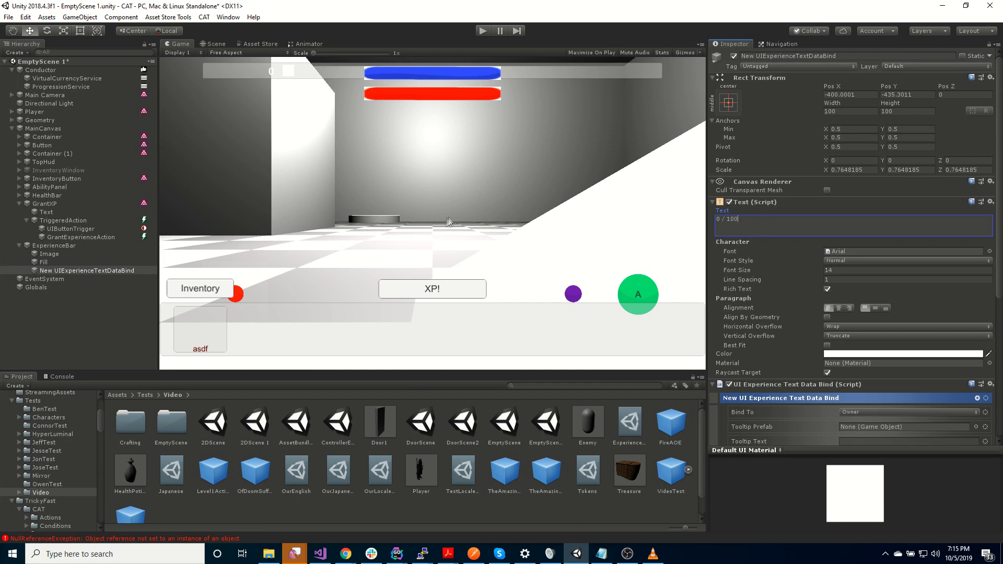
click(46, 262)
click(47, 270)
click(850, 94)
text(0)
key(Tab)
text(0)
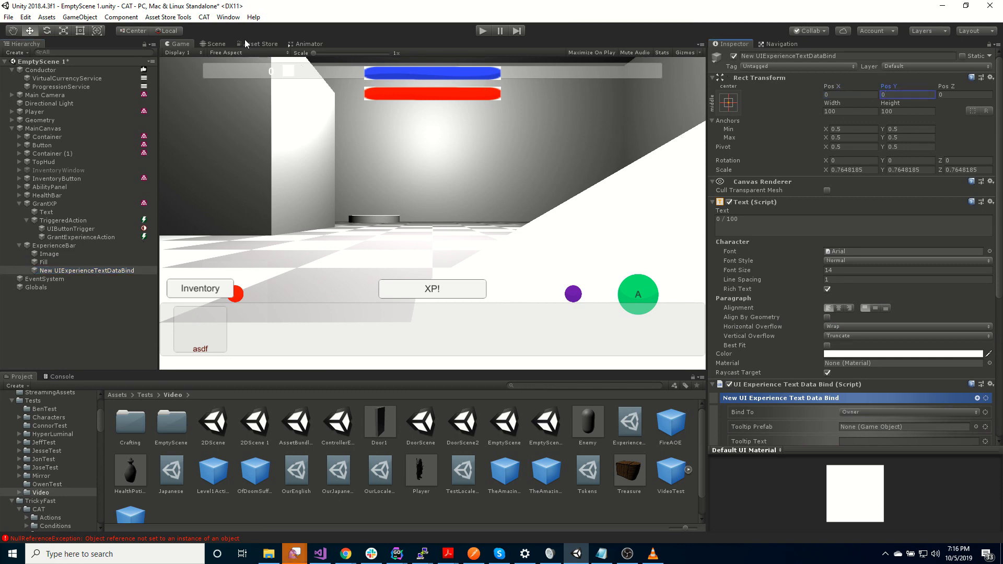
- Using the Scene view, lower the experience text to a Pos Y of about -33.48 and center-align it, ending in the Game view
click(213, 44)
double_click(54, 270)
scroll(425, 166, down, 3)
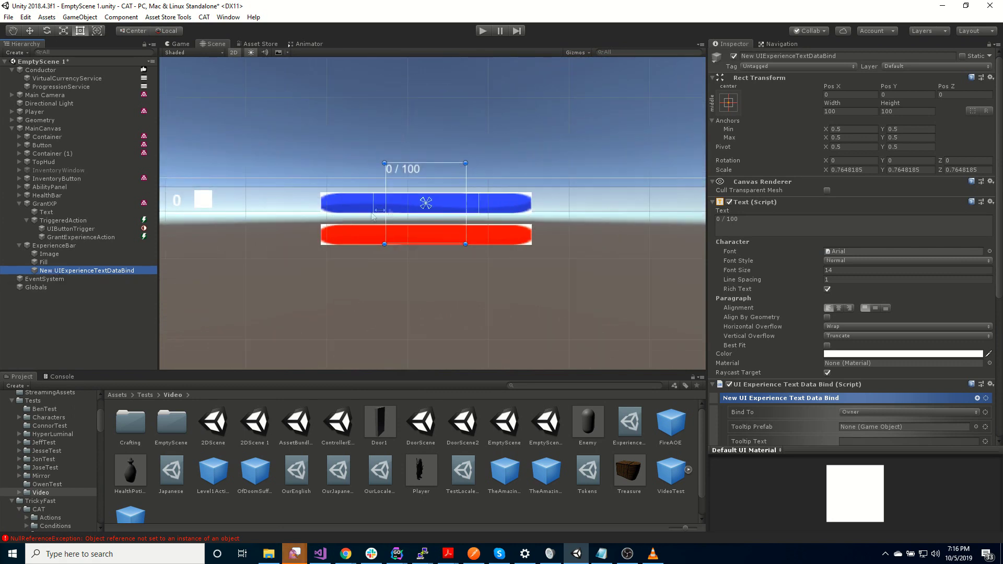
drag(885, 86, 752, 98)
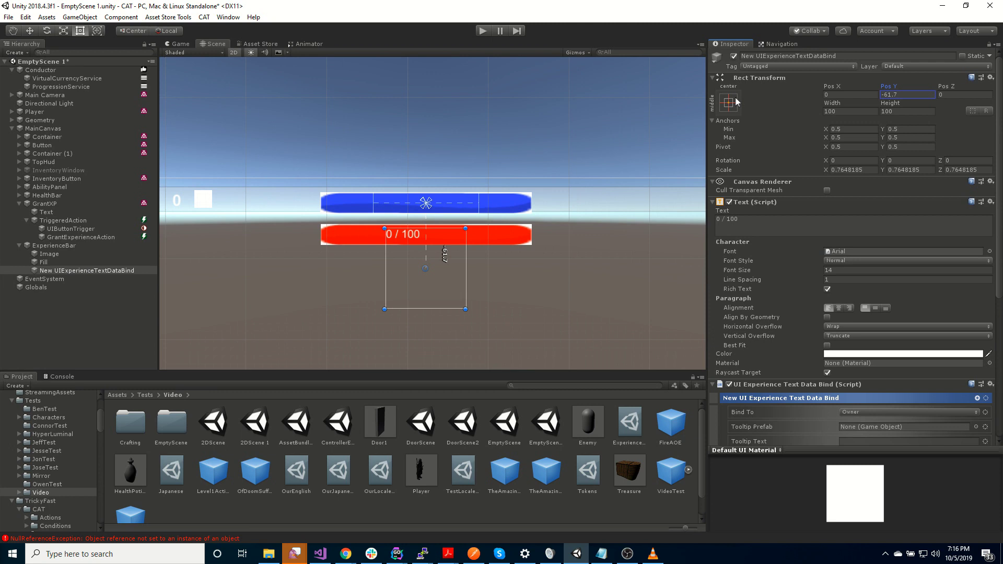
drag(889, 87, 761, 304)
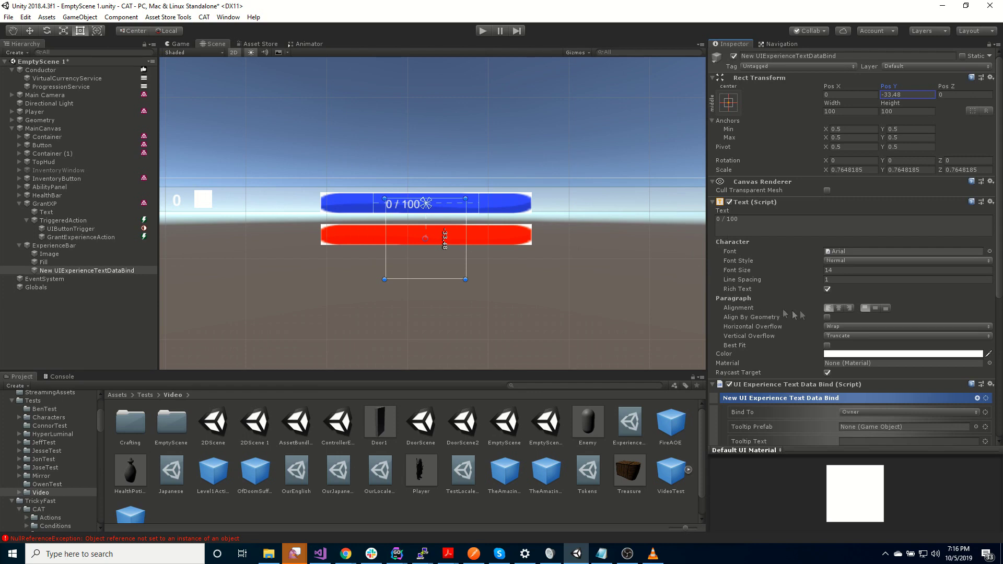
click(838, 308)
click(179, 45)
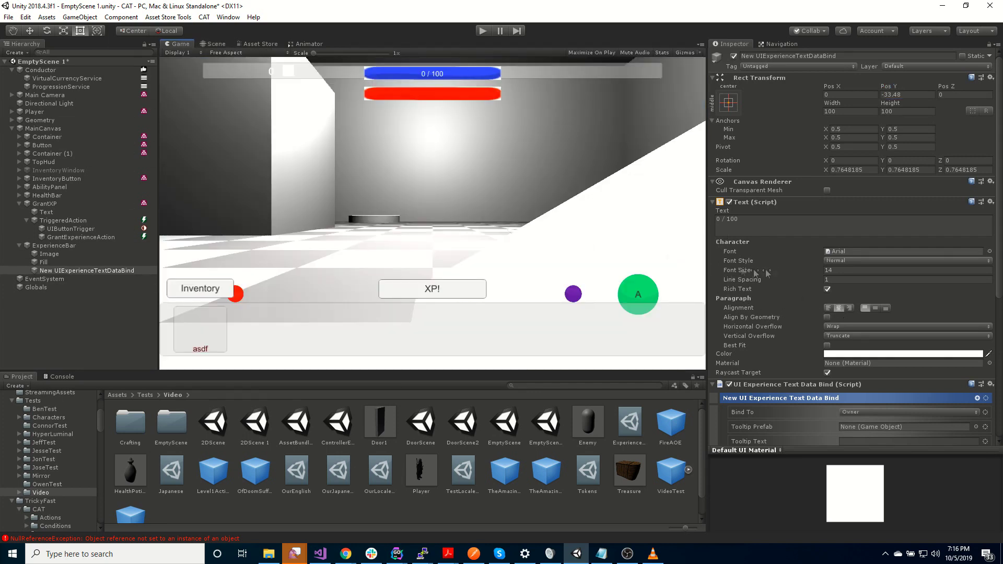
- Enable Show Next Level on the experience text's UI Experience Text Data Bind component
scroll(774, 349, down, 5)
scroll(773, 346, down, 3)
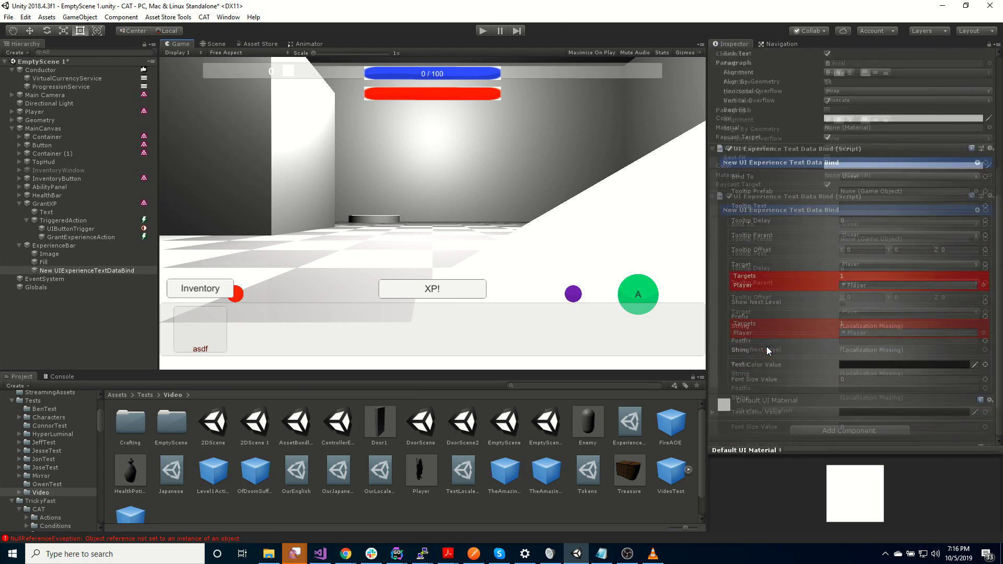
click(843, 302)
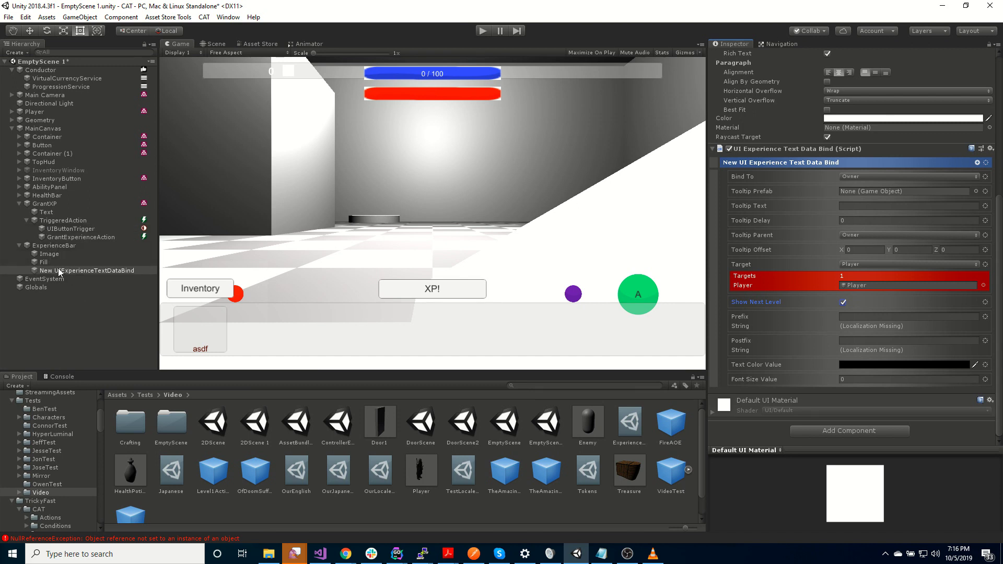
- Create a CAT UI Level Text Data Bind object as a child of MainCanvas
click(43, 129)
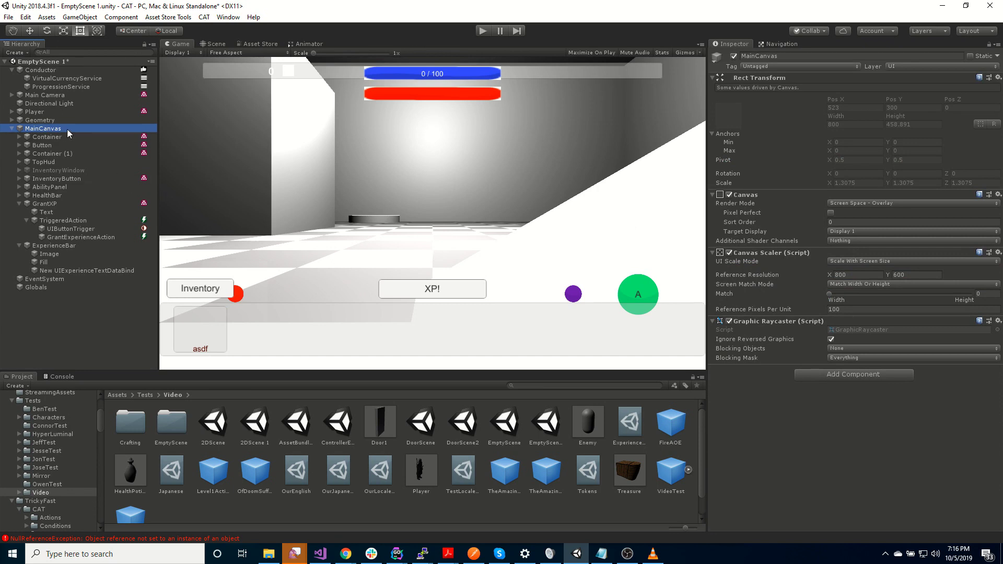
right_click(68, 131)
mouse_move(105, 228)
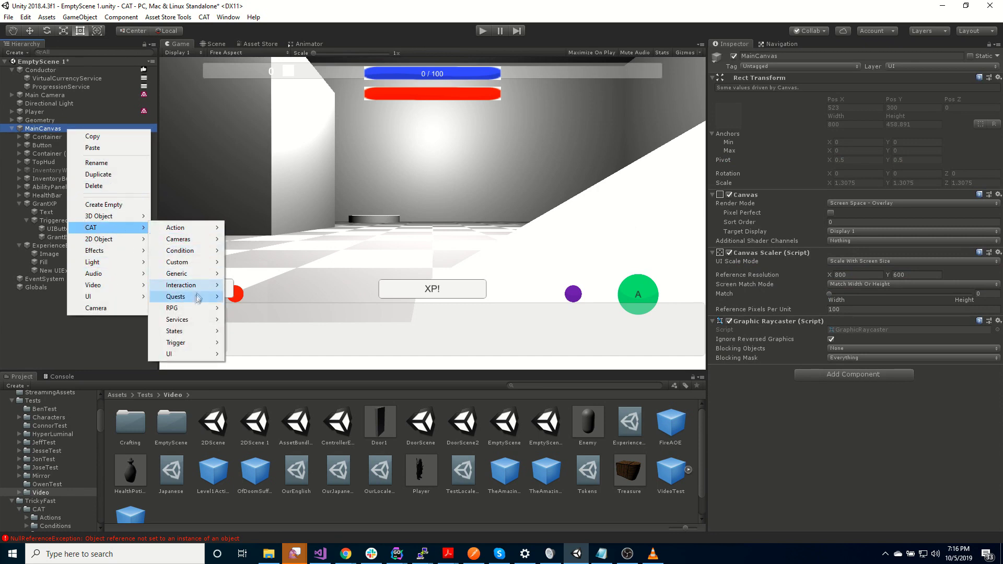
mouse_move(196, 355)
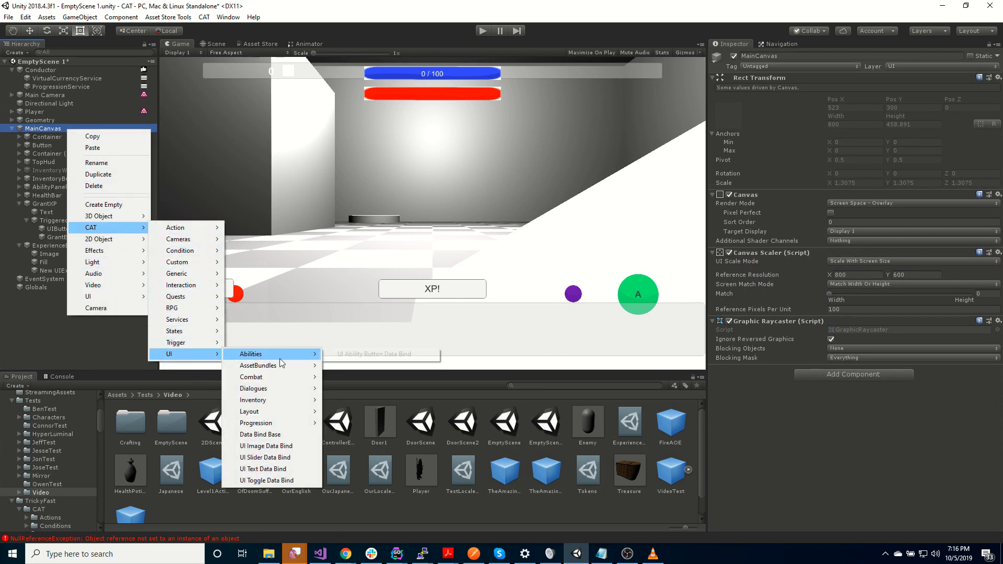
mouse_move(298, 425)
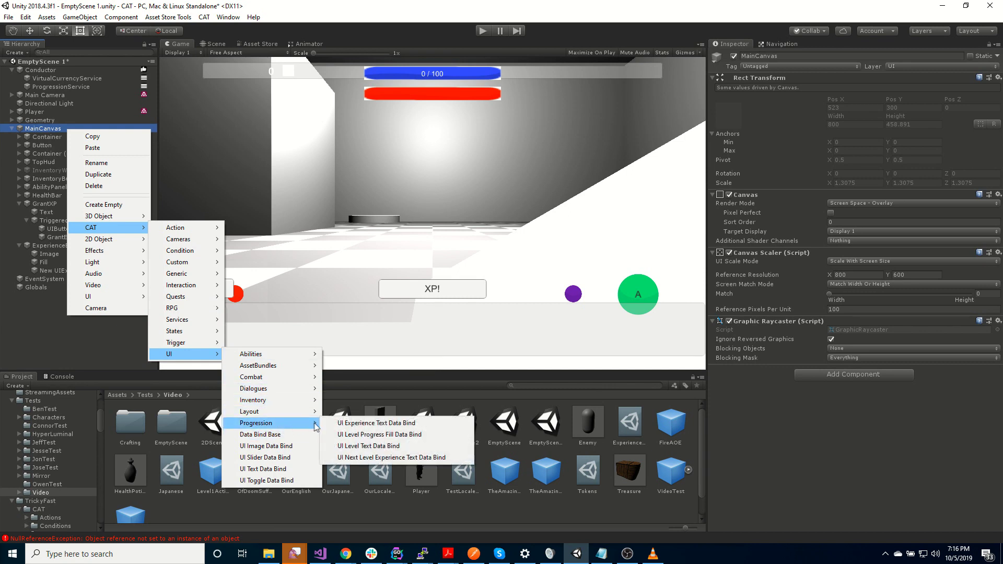
click(429, 448)
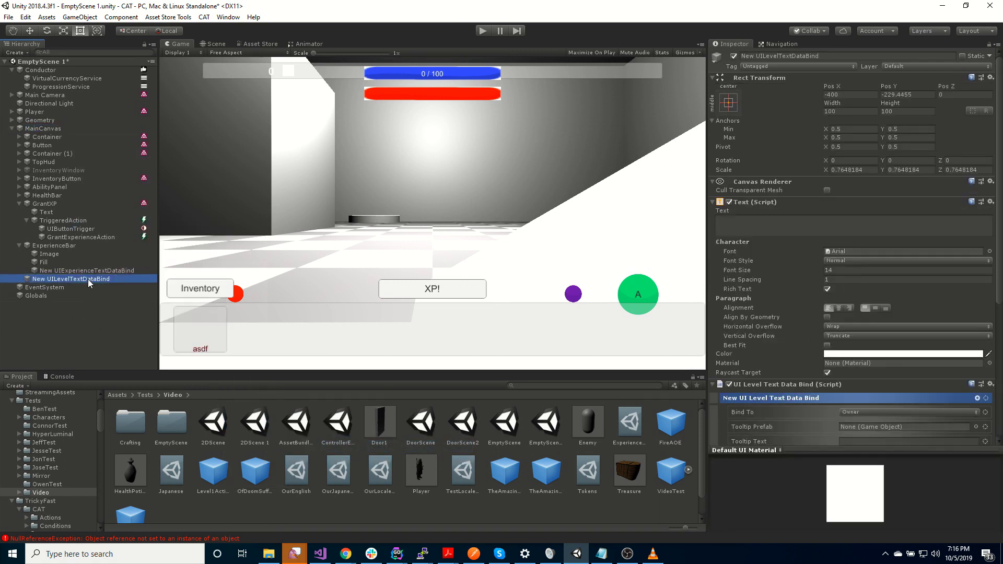
- In the Scene view, set the level text object's Pos X and Pos Y to 0 and frame it
click(214, 44)
double_click(87, 280)
click(858, 96)
text(0)
key(Tab)
text(0)
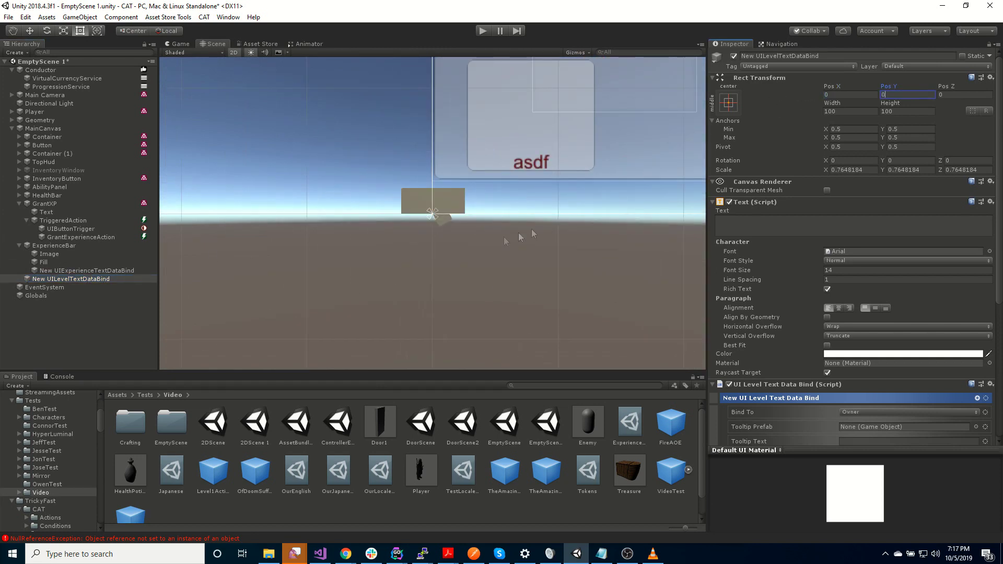
double_click(96, 279)
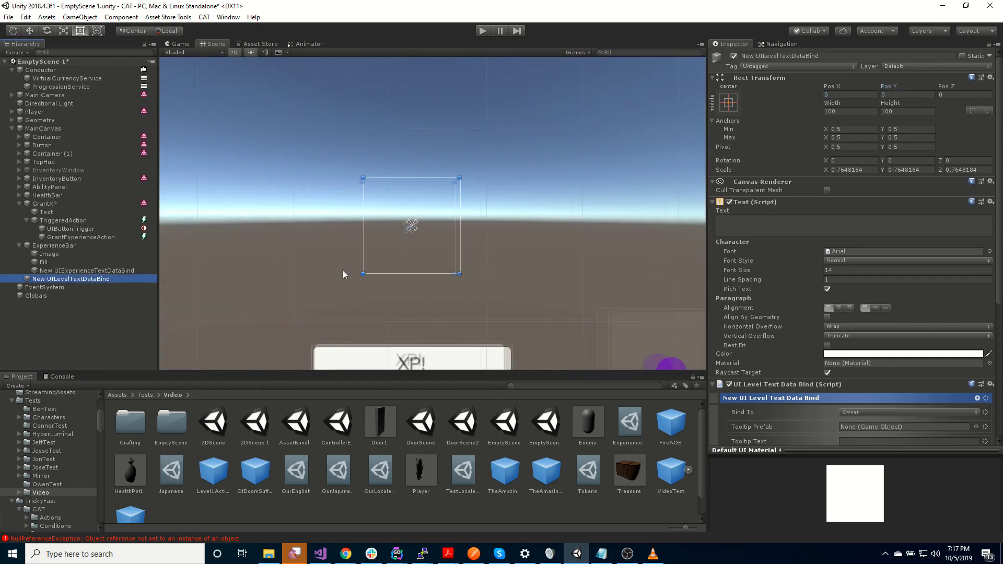
- Move the level text beside the experience bar at about Pos X 162.02, Pos Y 176.31, using "1000" as placeholder text
scroll(343, 271, down, 5)
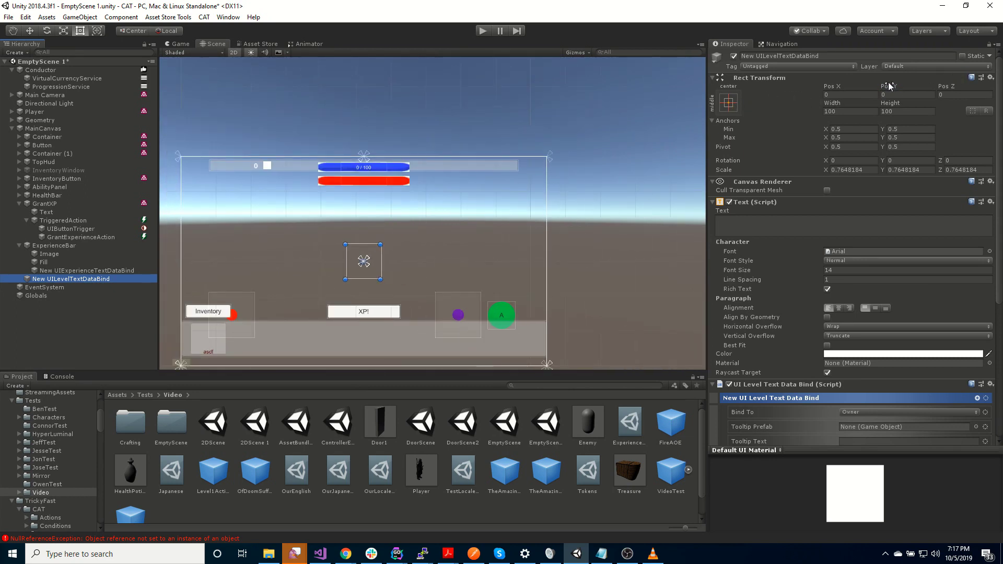
drag(889, 86, 303, 72)
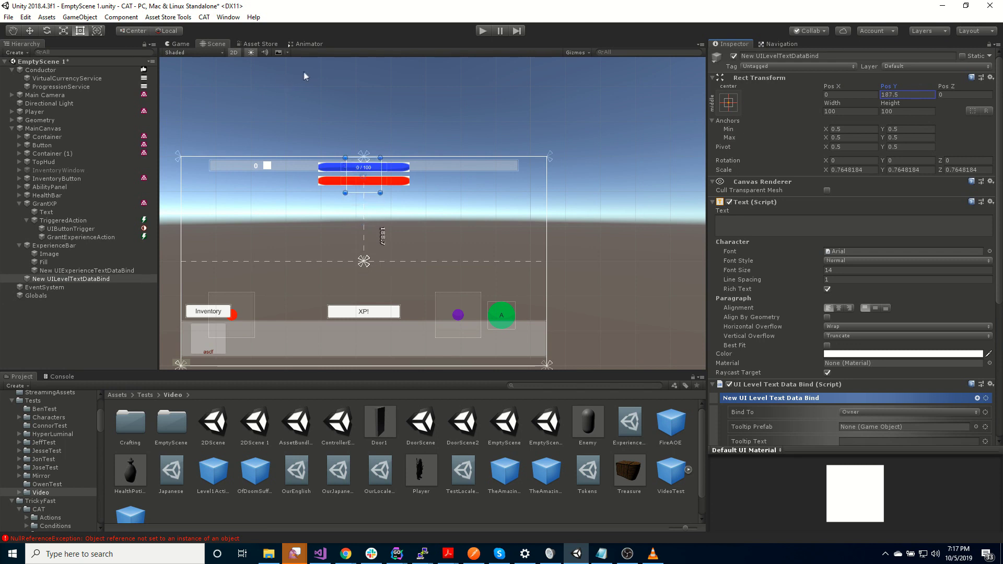
drag(220, 85, 222, 85)
drag(829, 88, 650, 178)
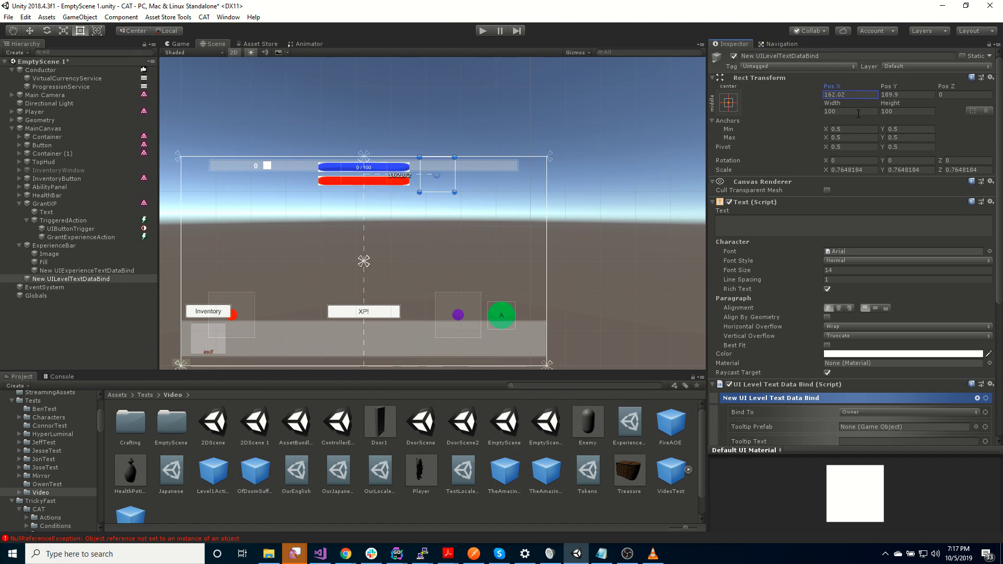
click(785, 226)
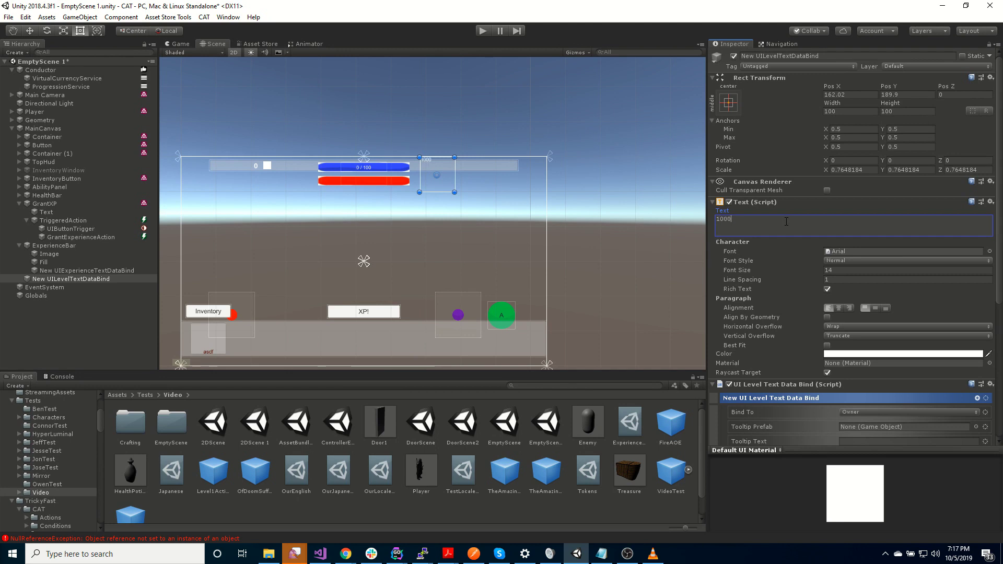
drag(894, 88, 633, 80)
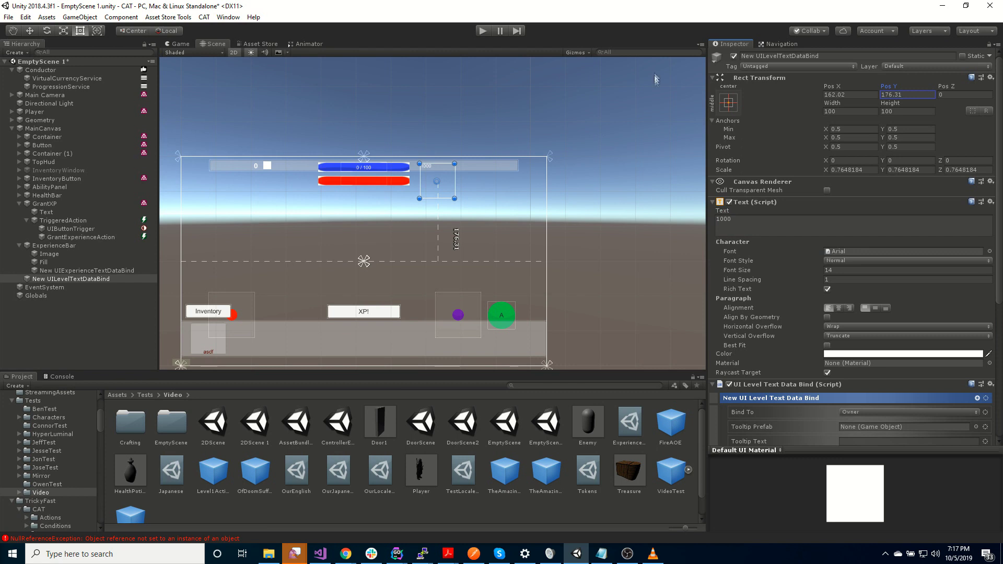
- Set the level data bind's Prefix to "Level:" and replace the placeholder text with "Level: 0"
scroll(783, 256, down, 7)
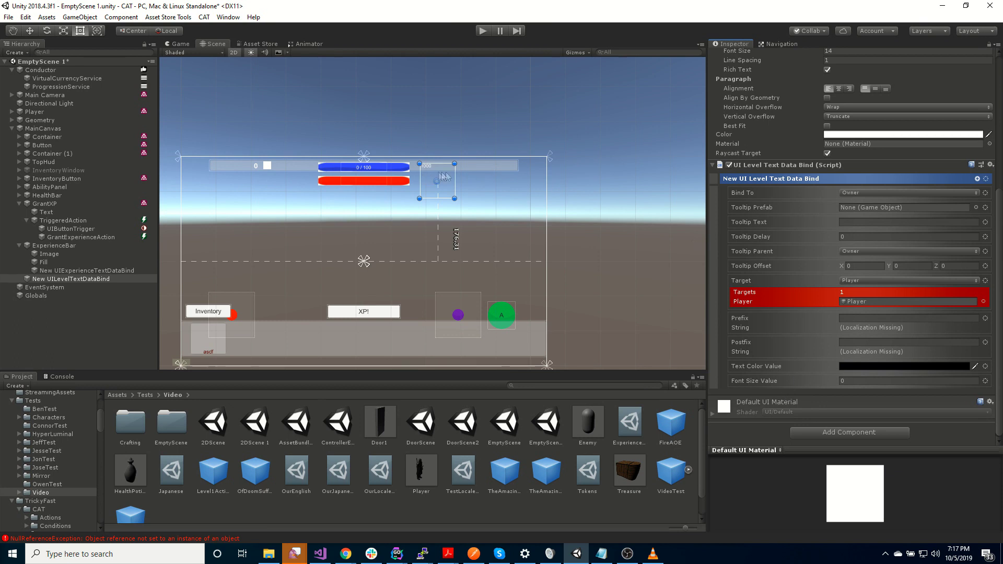
click(870, 318)
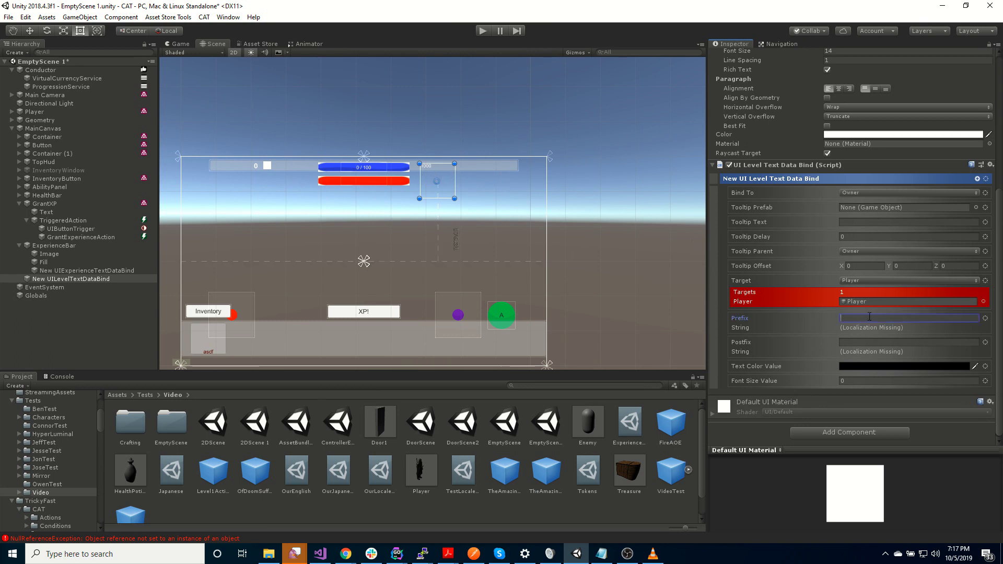
text(Level:)
scroll(836, 261, up, 5)
click(769, 164)
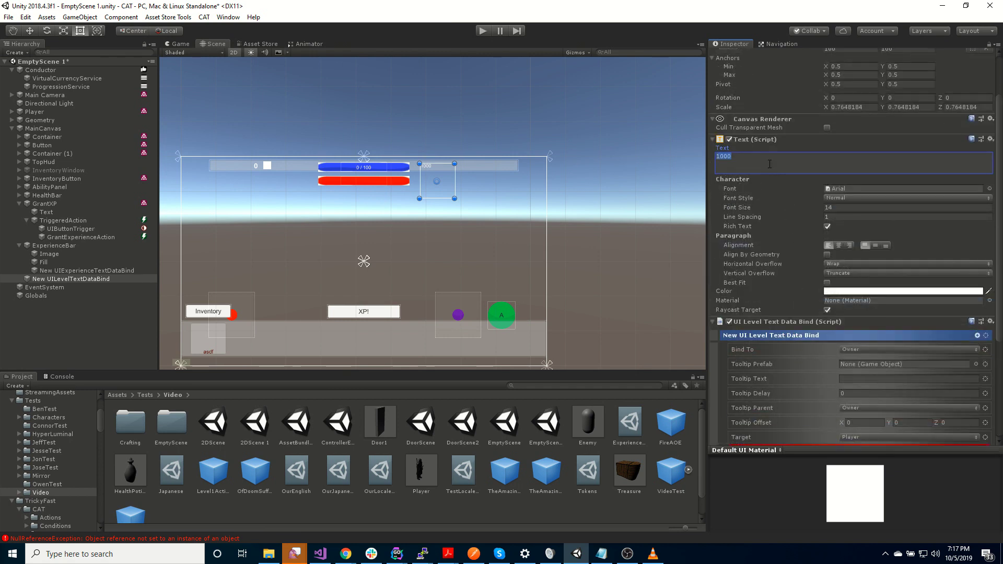
text(Level: )
text(1)
click(625, 255)
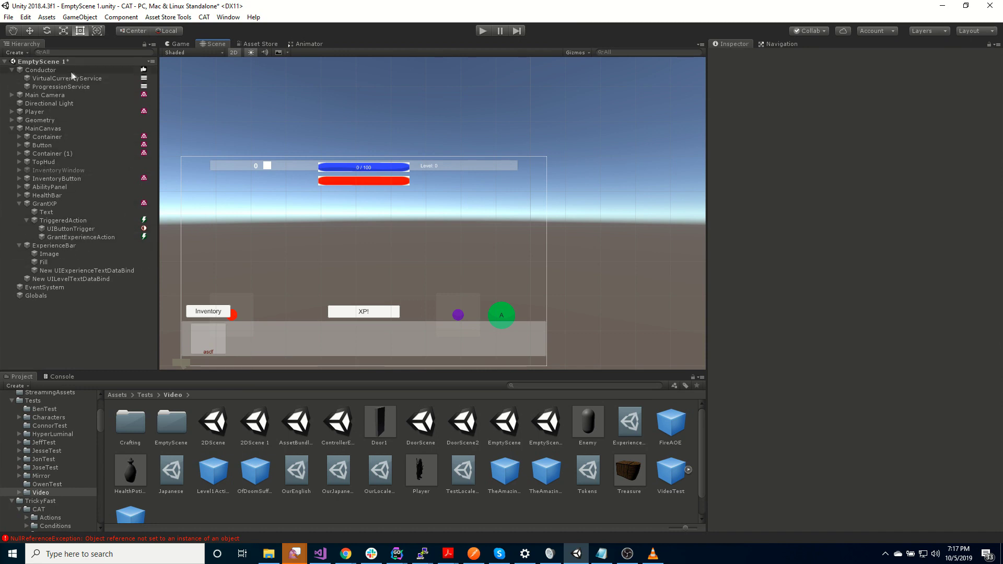
- Play-test the scene briefly, stop it, and set the experience text's color to black
click(483, 31)
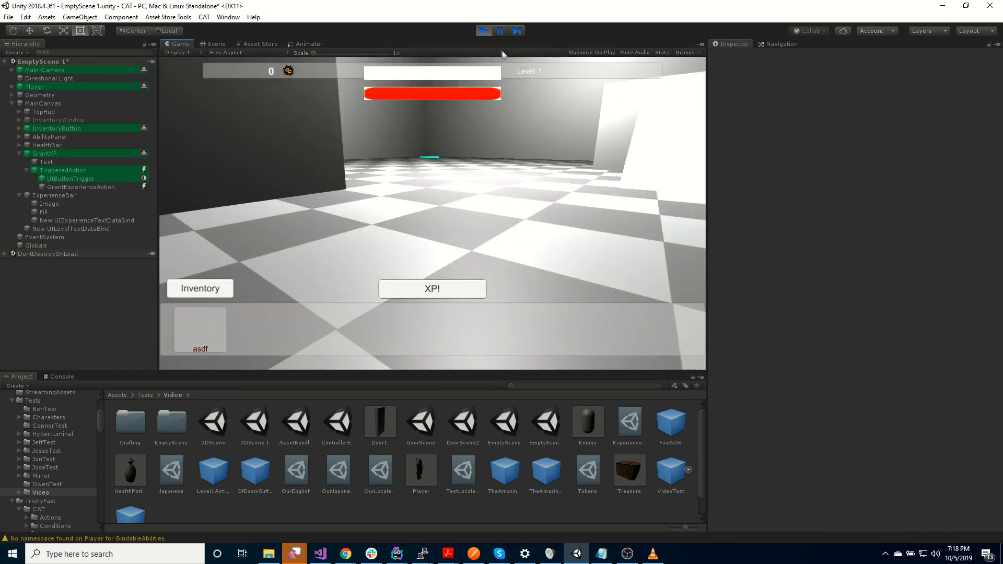
click(482, 31)
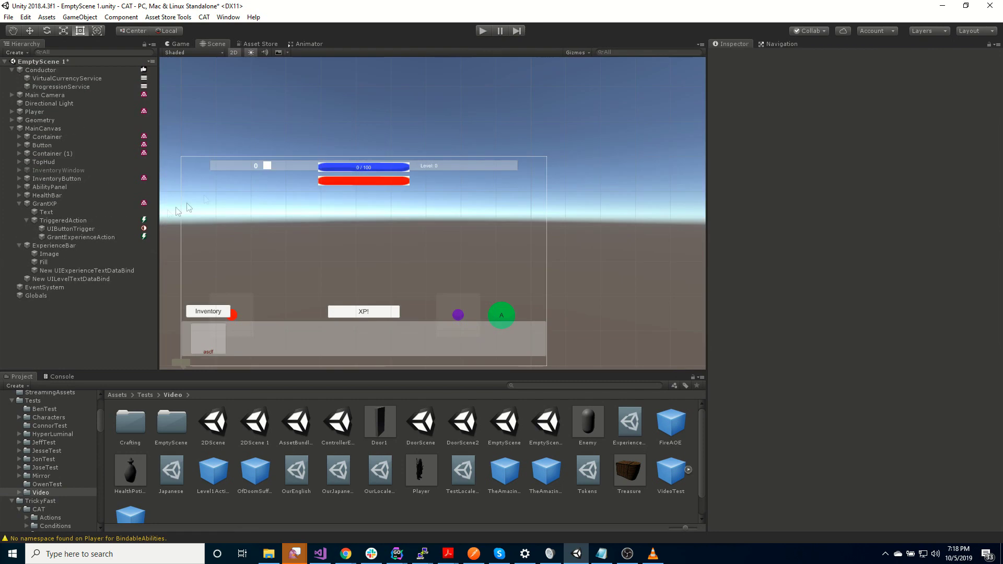
click(80, 271)
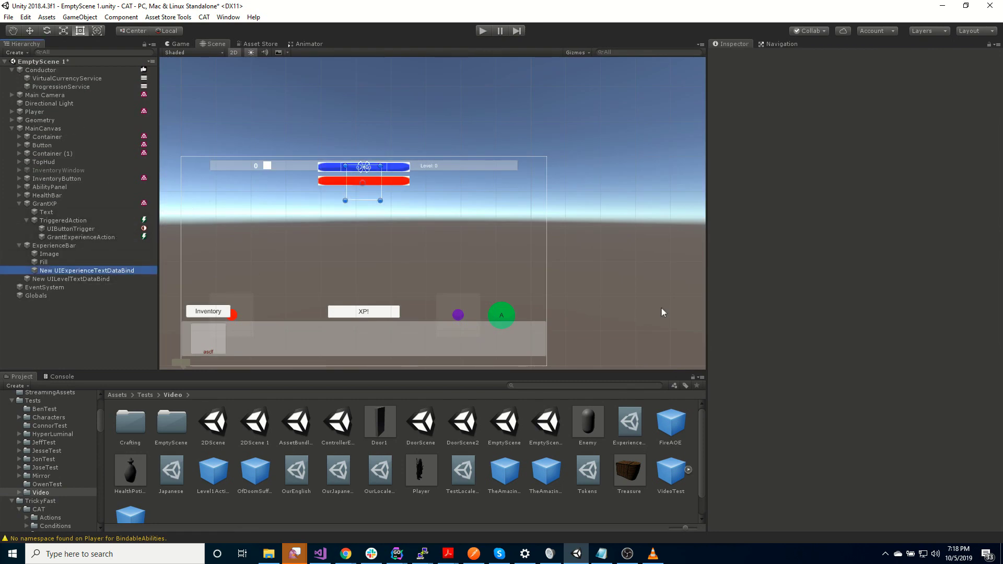
click(859, 355)
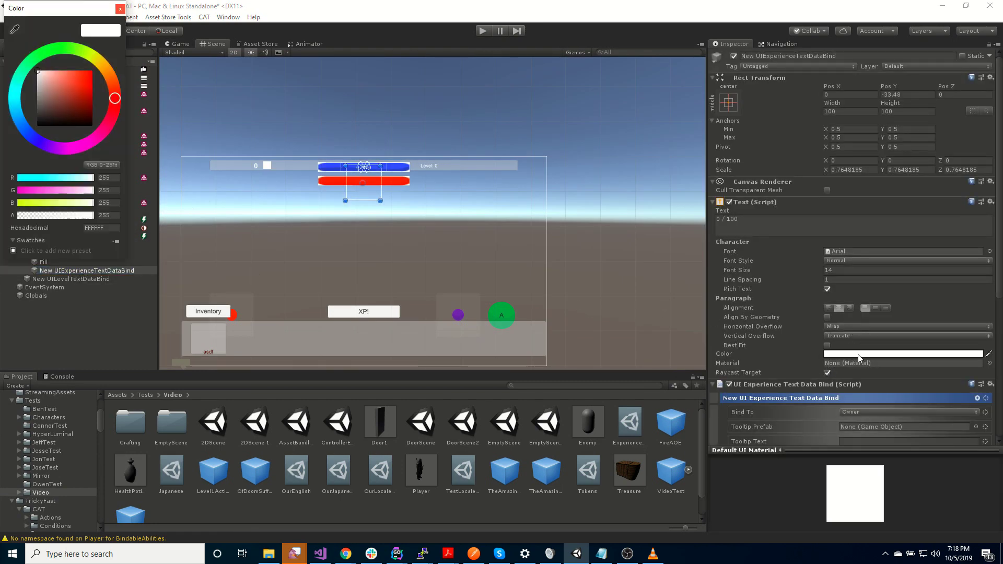
mouse_move(40, 117)
mouse_down()
mouse_move(67, 127)
mouse_move(73, 157)
mouse_up()
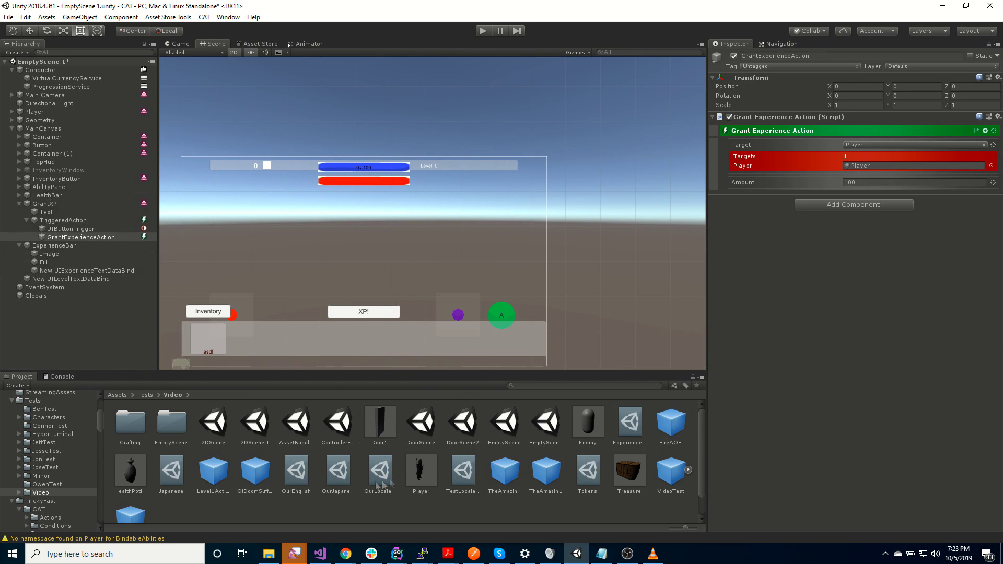
- Open the Level1Actions prefab and enable Use Offset for the SpawnAction's target
click(213, 470)
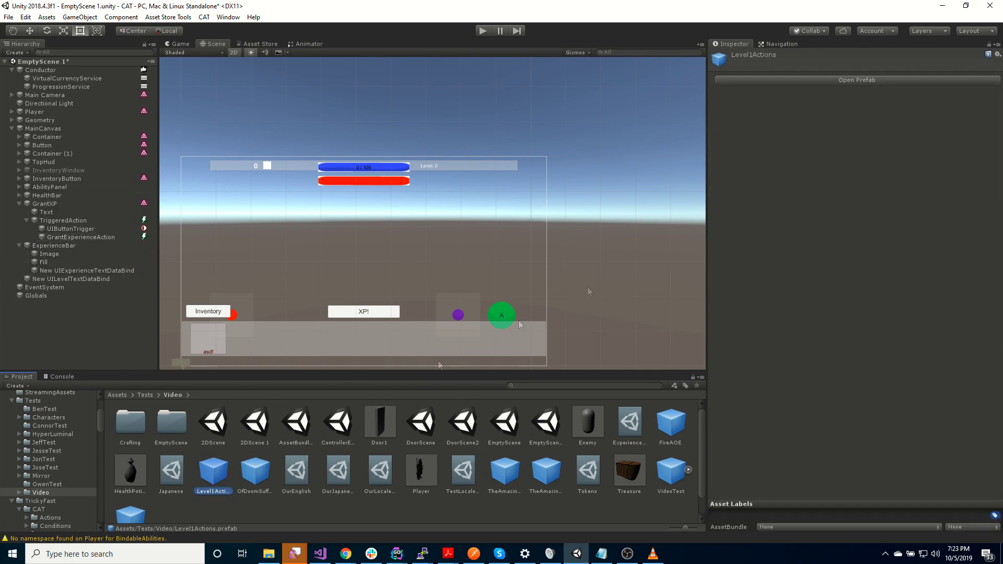
click(757, 80)
click(62, 83)
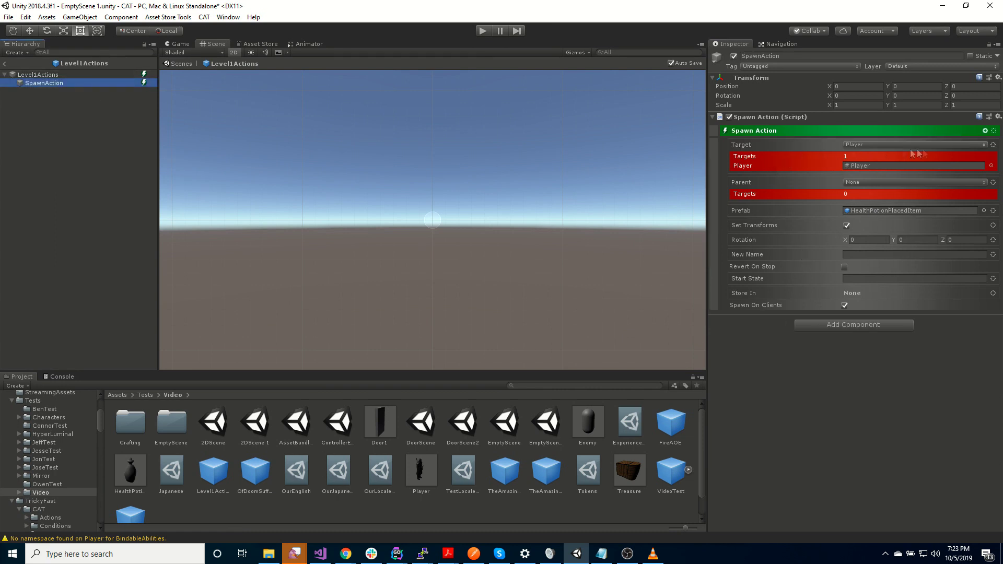
click(993, 146)
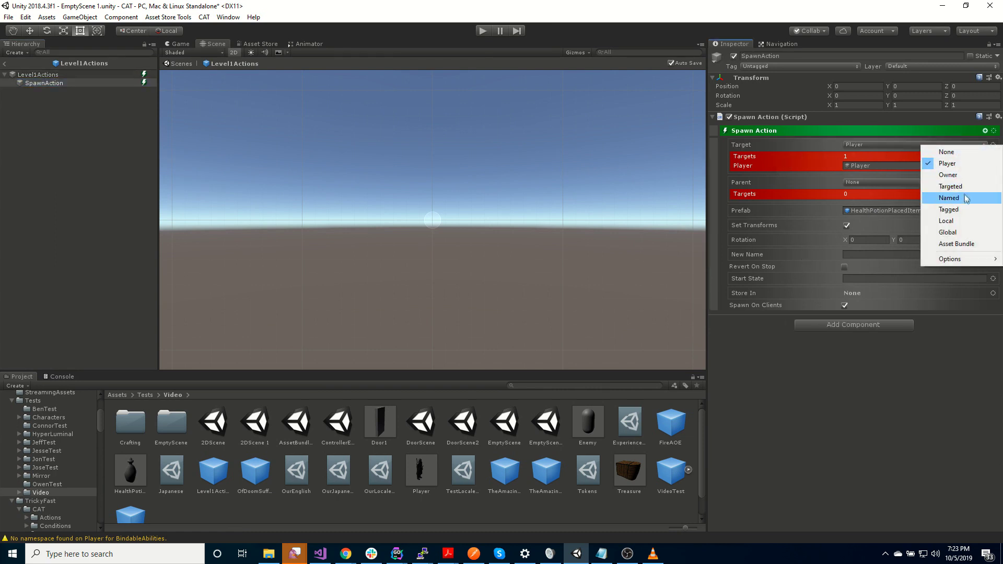
mouse_move(960, 260)
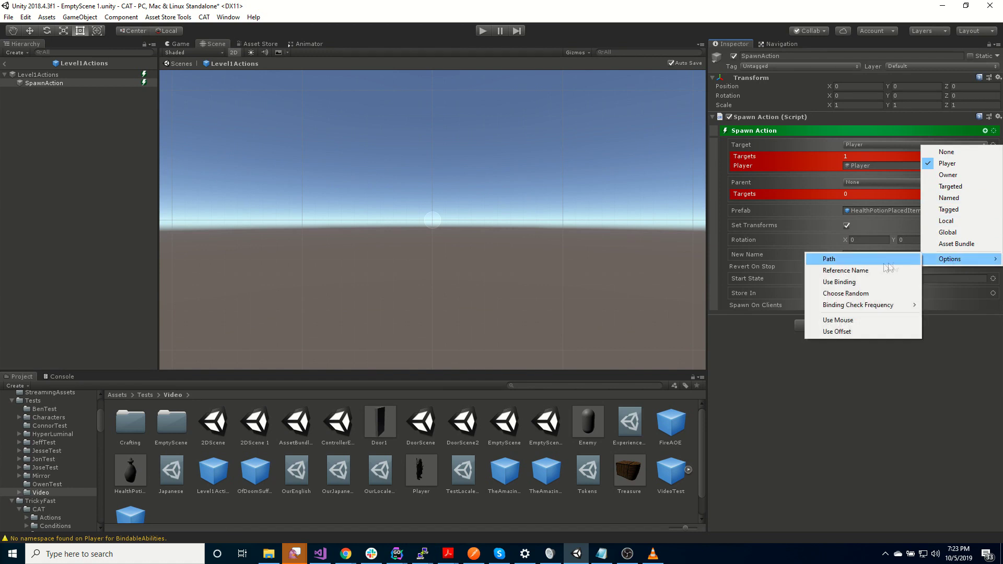
click(863, 331)
- Set the SpawnAction target's offset to 2 on X, Y and Z, and return to the main scene
click(907, 157)
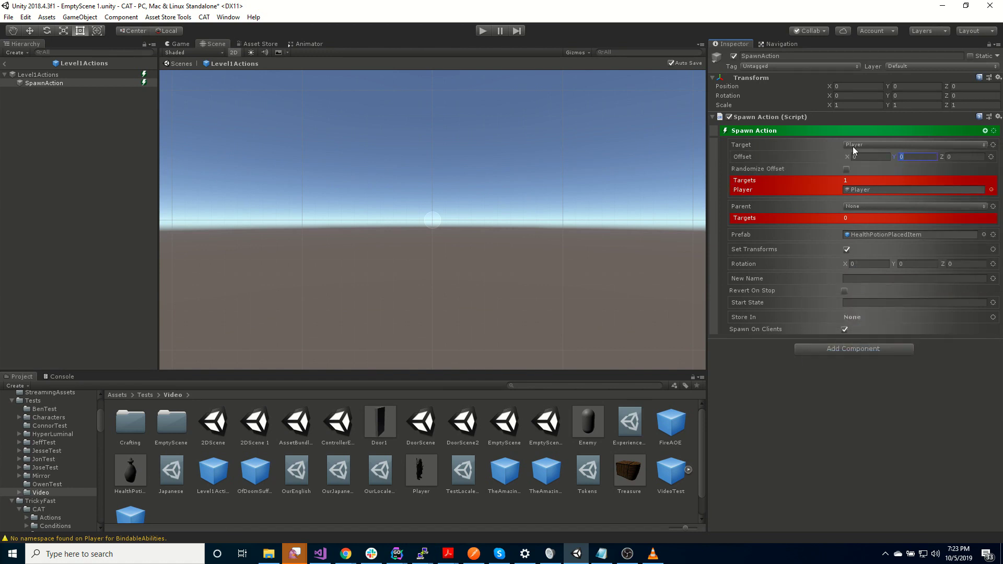
text(2)
key(shift+Tab)
text(2)
click(968, 157)
text(2)
click(864, 400)
click(180, 64)
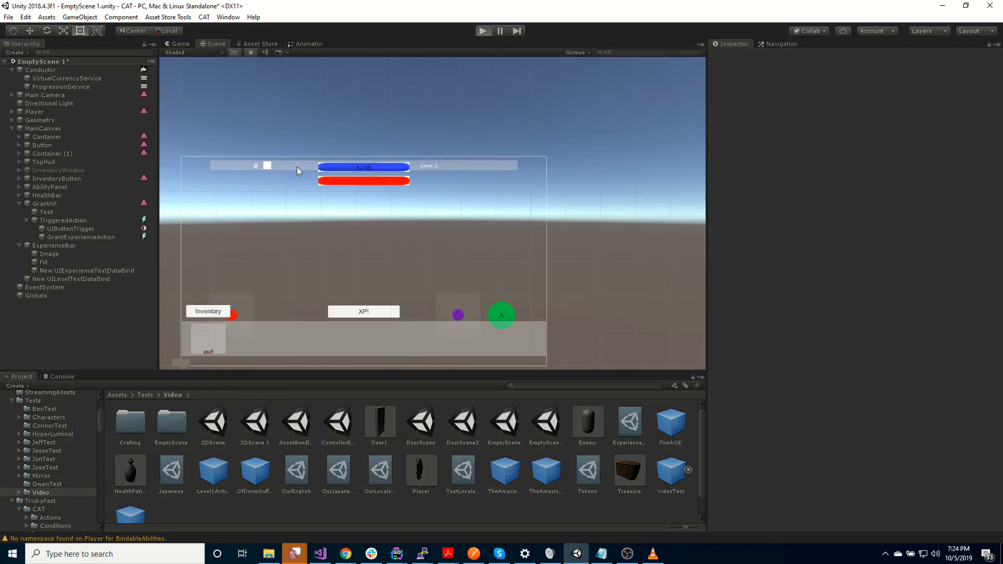
- Play-test the scene, look around and grant XP several times to check the experience bar, level text and level-up potion spawn
key(ctrl+p)
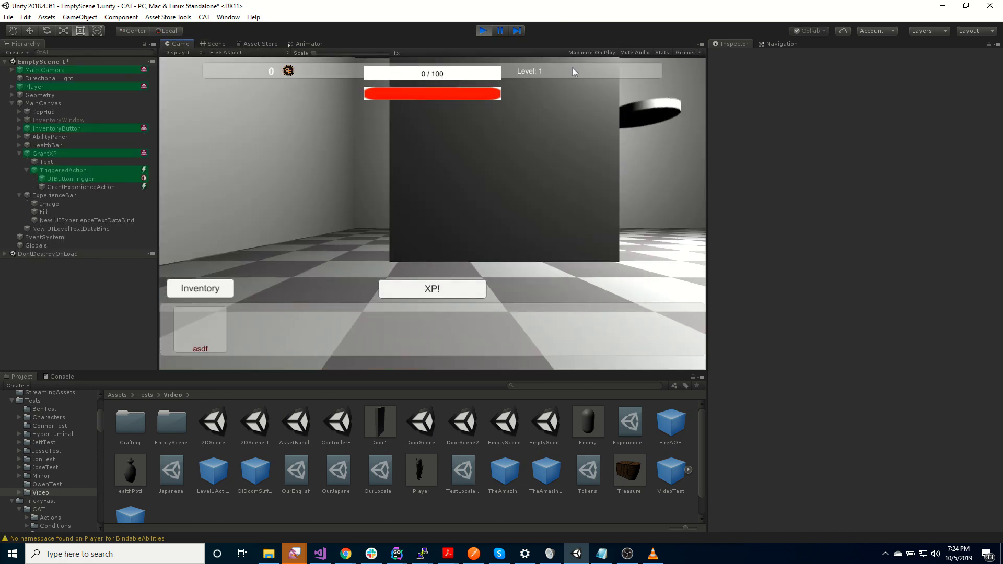
mouse_move(472, 160)
right_down()
mouse_move(638, 182)
mouse_move(541, 170)
mouse_move(587, 161)
right_up()
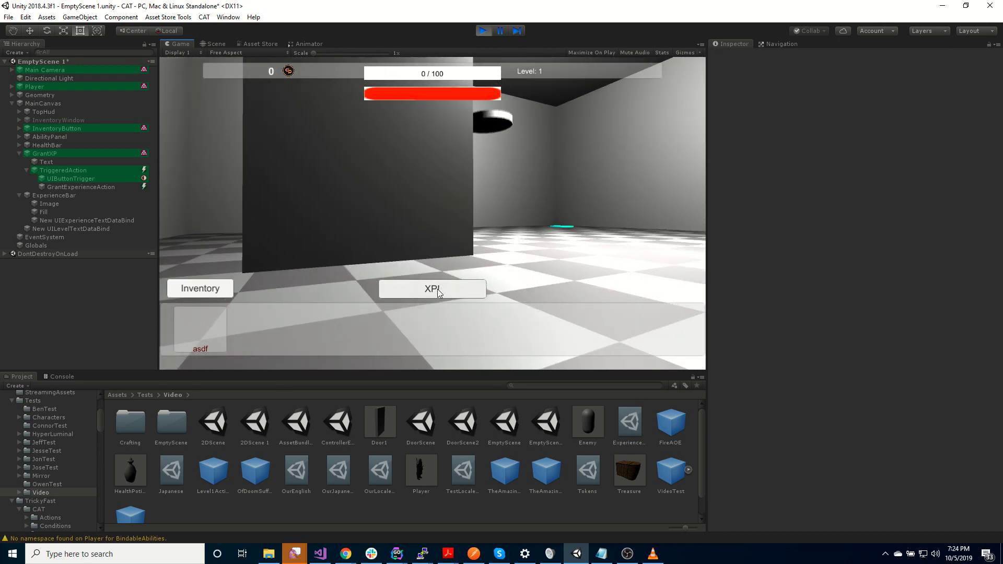
click(435, 288)
right_drag(436, 288, 477, 300)
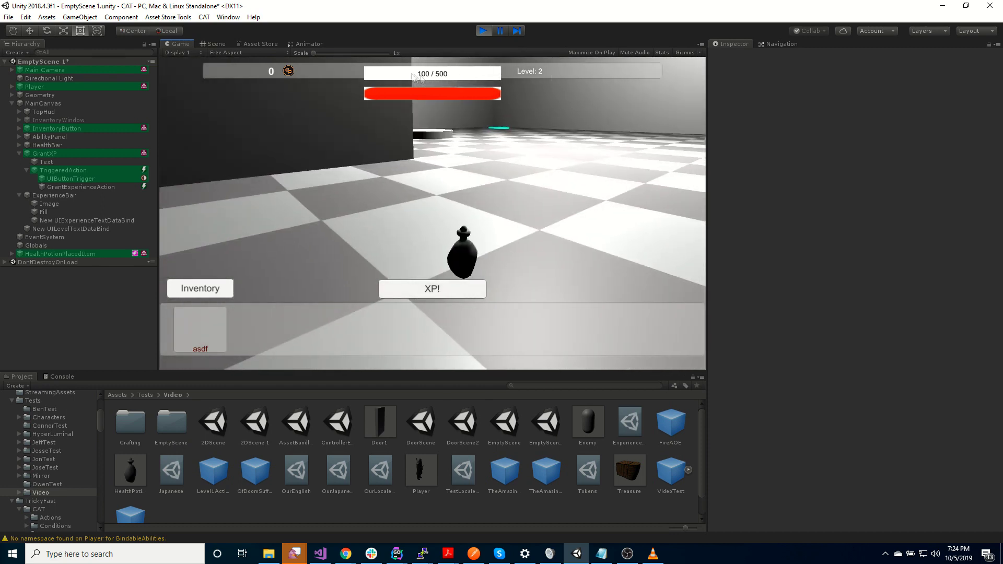
right_drag(542, 181, 448, 178)
click(436, 289)
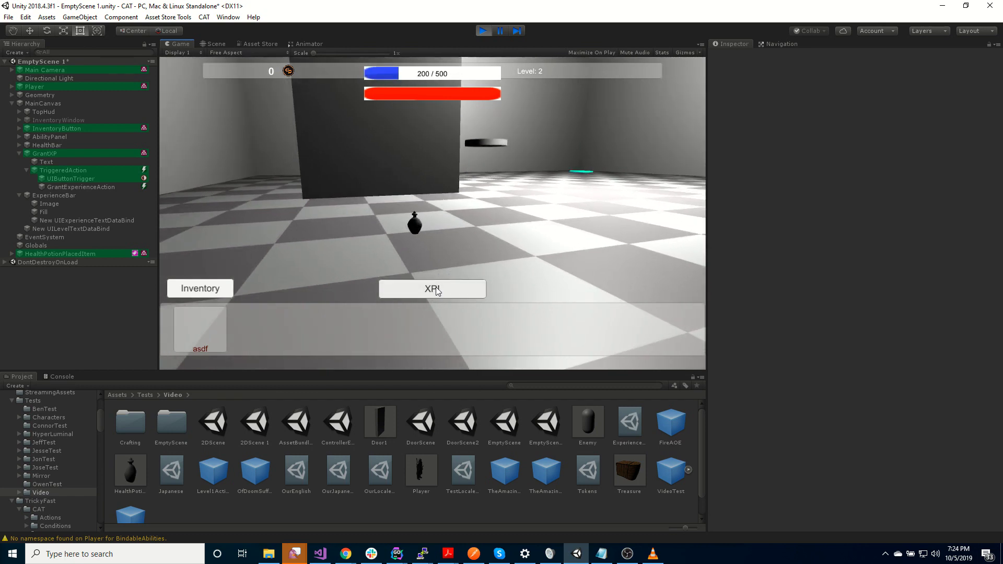
click(436, 289)
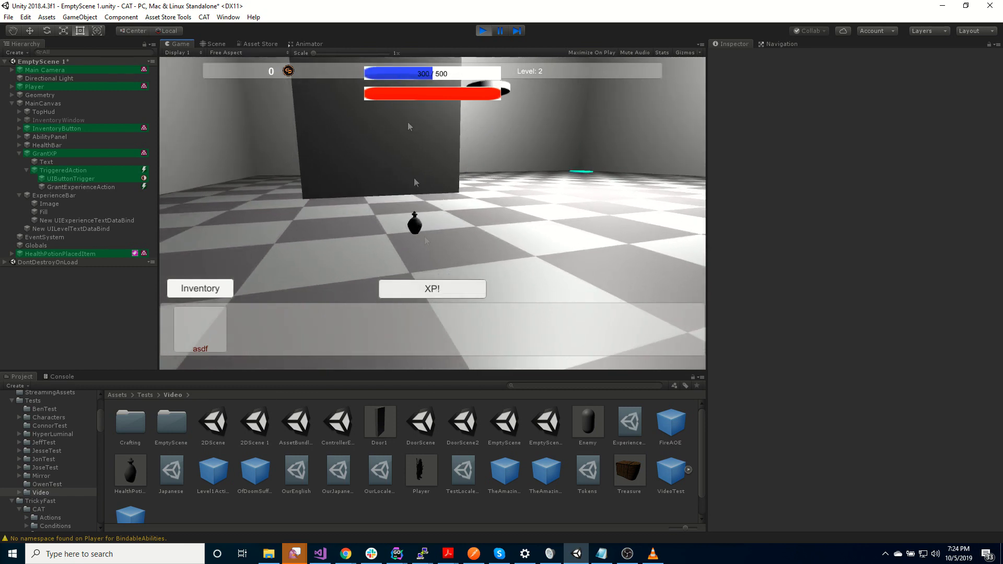
click(441, 292)
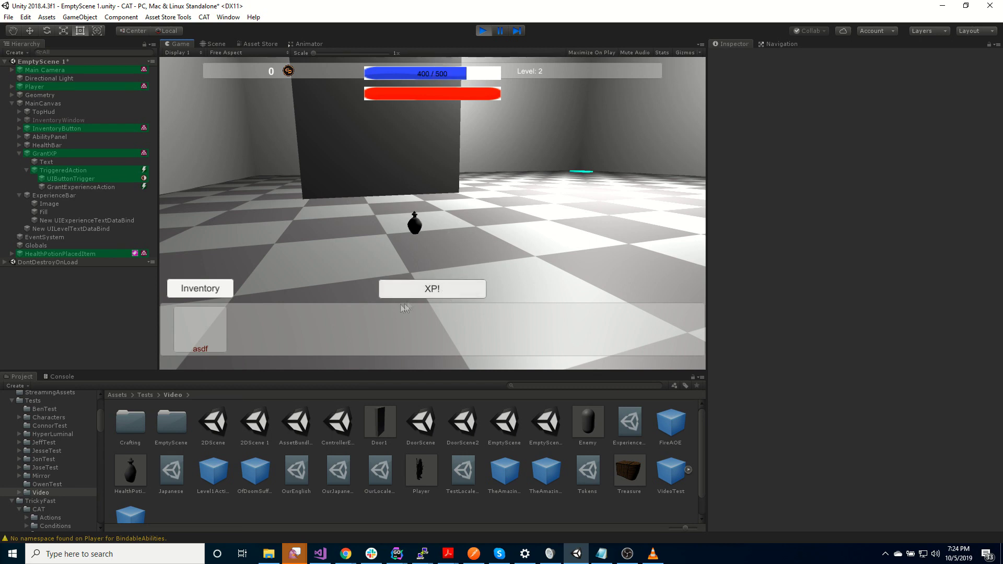
click(446, 295)
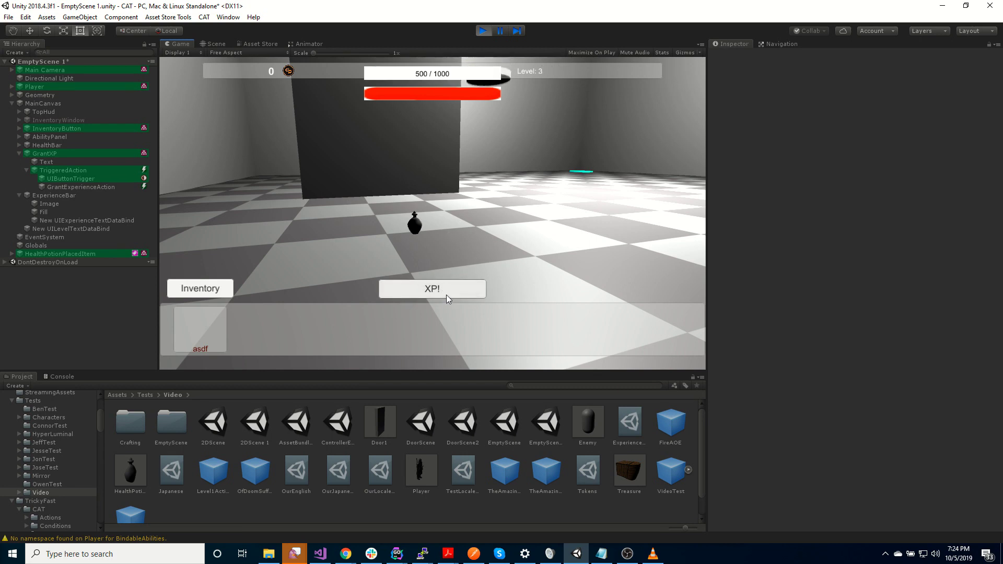
- Keep granting XP repeatedly to test the further level-ups, and stop the play-test
right_drag(517, 192, 437, 296)
click(437, 294)
click(437, 294)
click(437, 295)
click(438, 294)
click(437, 294)
click(436, 293)
click(437, 292)
click(437, 292)
click(436, 292)
click(437, 292)
click(436, 292)
click(436, 293)
click(436, 292)
click(436, 292)
click(437, 292)
click(436, 292)
click(437, 293)
click(436, 292)
click(437, 293)
click(436, 293)
click(437, 293)
click(437, 292)
click(436, 292)
click(436, 293)
click(437, 292)
click(436, 292)
key(ctrl+p)
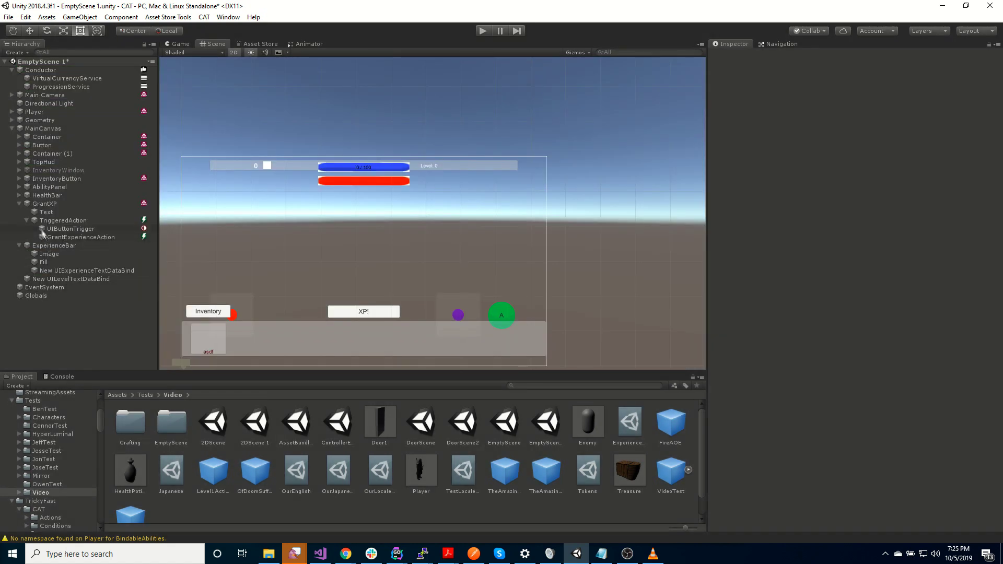
- Duplicate the GrantXP button in MainCanvas and rename the copy BuySkillItem
click(52, 204)
key(ctrl+d)
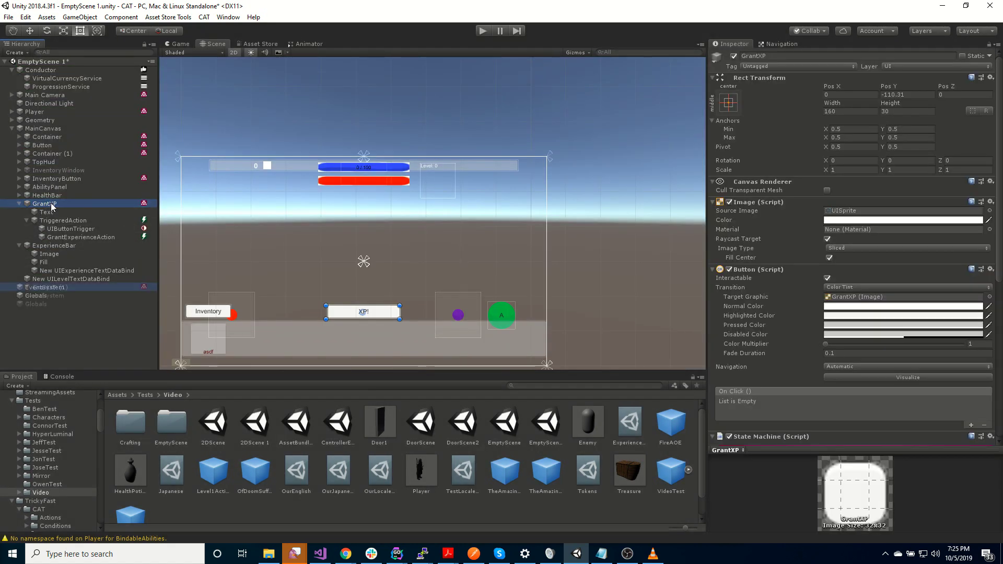
key(F2)
text(BuySkillItem)
key(Return)
- Expand BuySkillItem's hierarchy and delete the GrantExperienceAction from its TriggeredAction
key(Right)
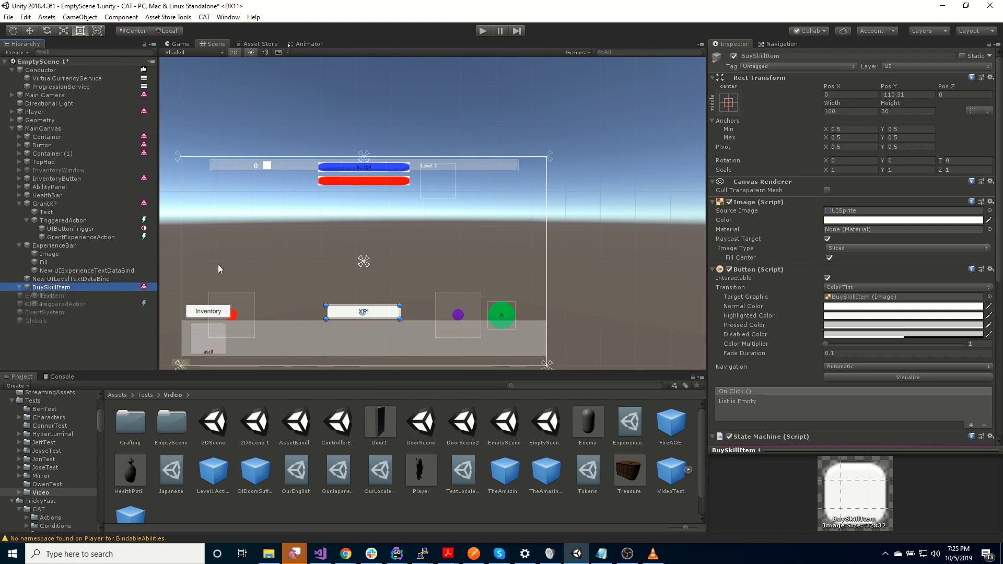
key(Down)
key(Down)
key(Right)
key(Down)
click(218, 269)
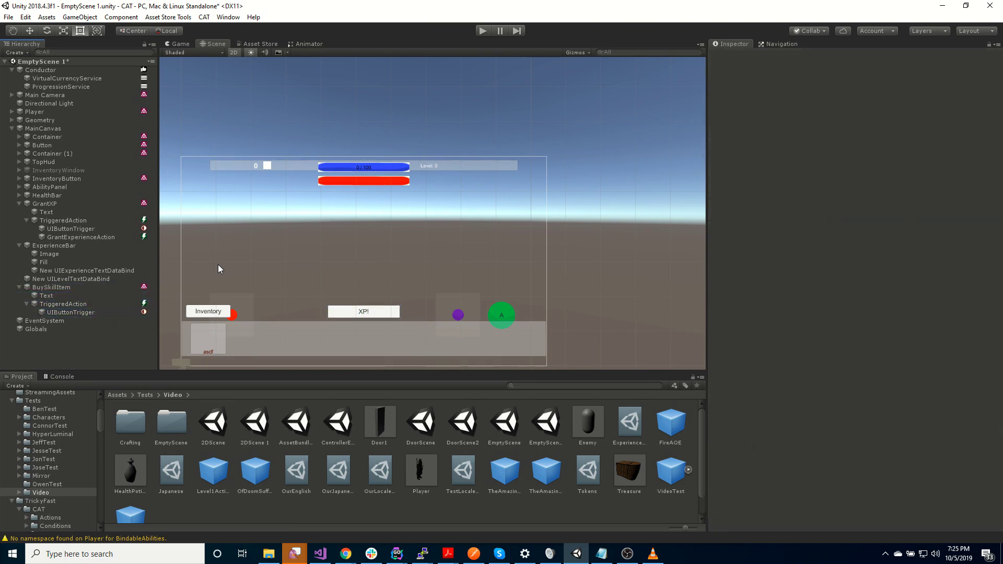
- Add a Purchase Skill Tree Item action to BuySkillItem's TriggeredAction
click(73, 304)
click(970, 162)
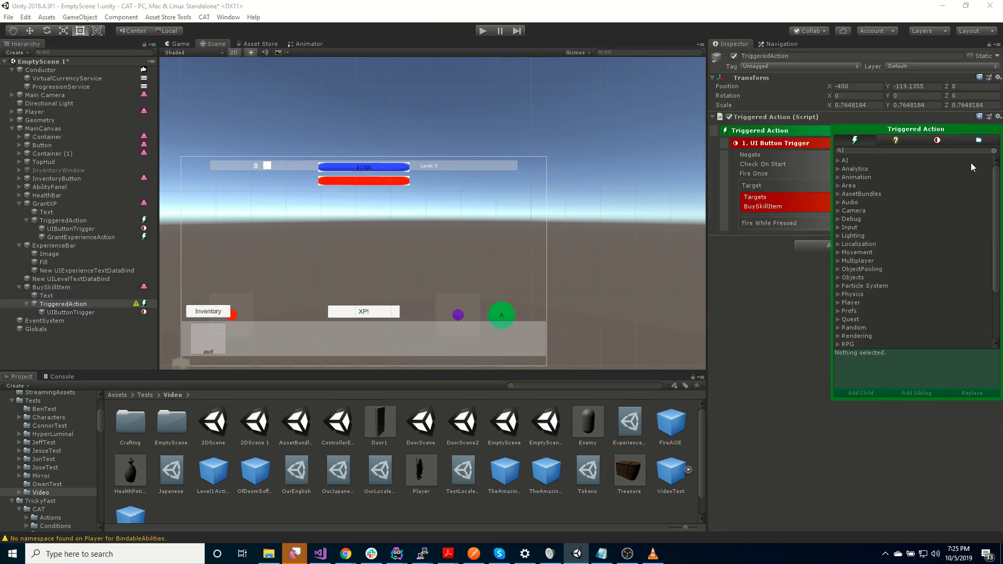
text(skill)
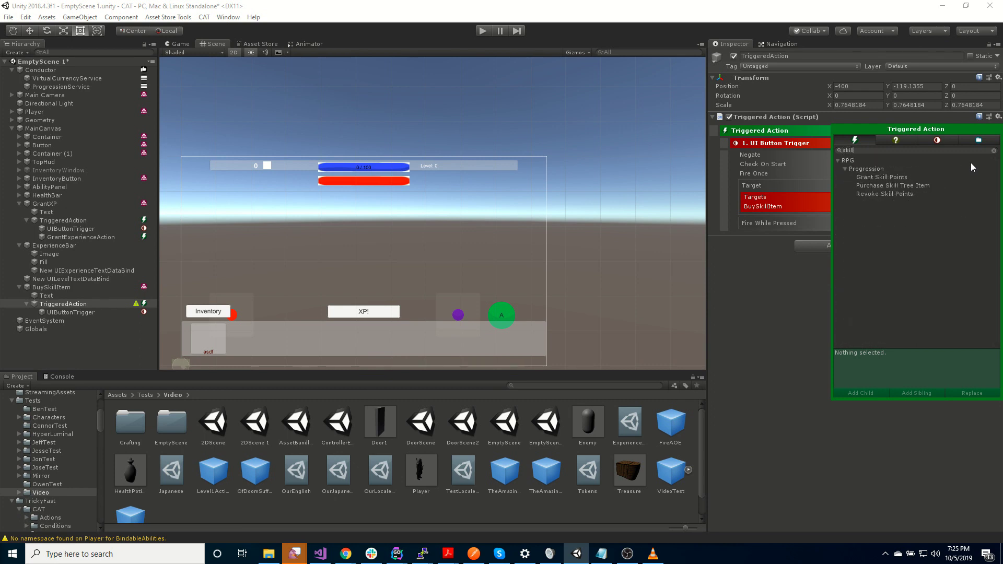
double_click(910, 185)
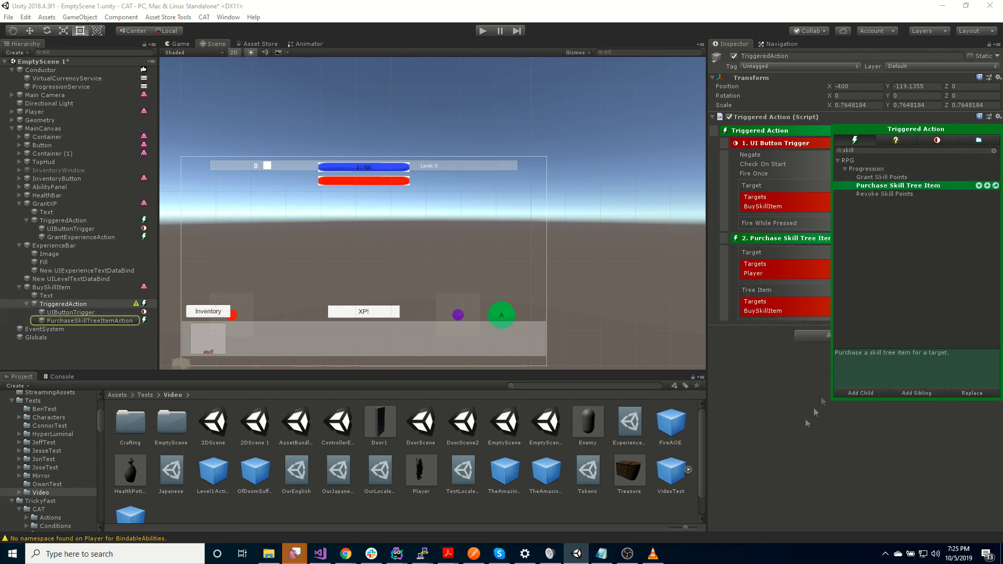
- Create a CAT RPG Progression Skill Tree object at the root of the scene
right_click(63, 352)
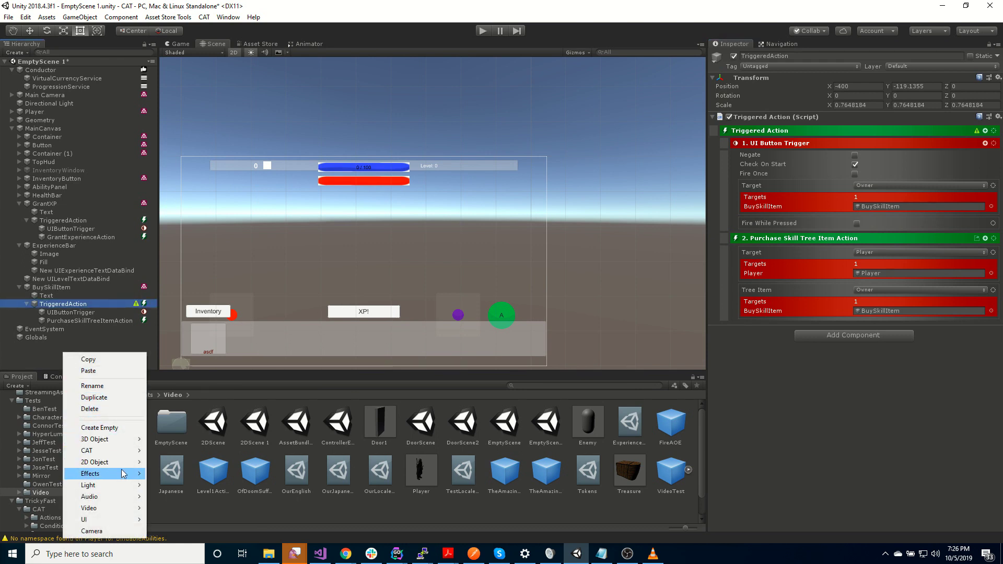
mouse_move(124, 452)
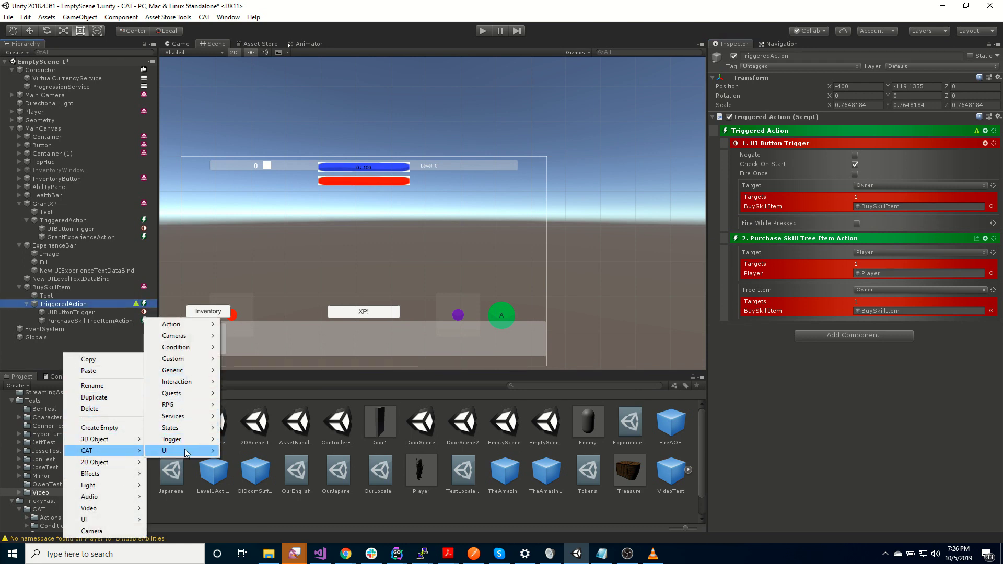
mouse_move(187, 405)
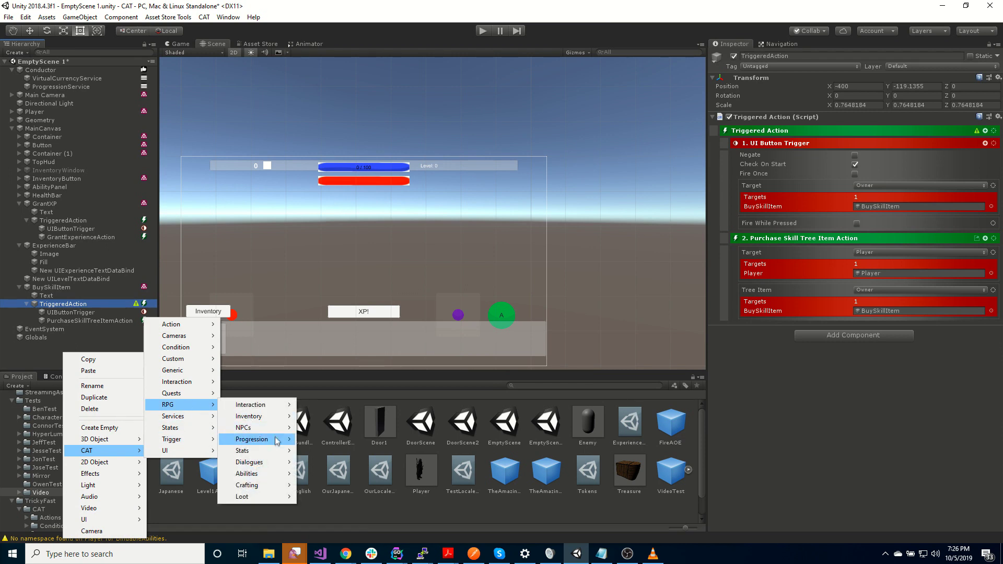
mouse_move(268, 441)
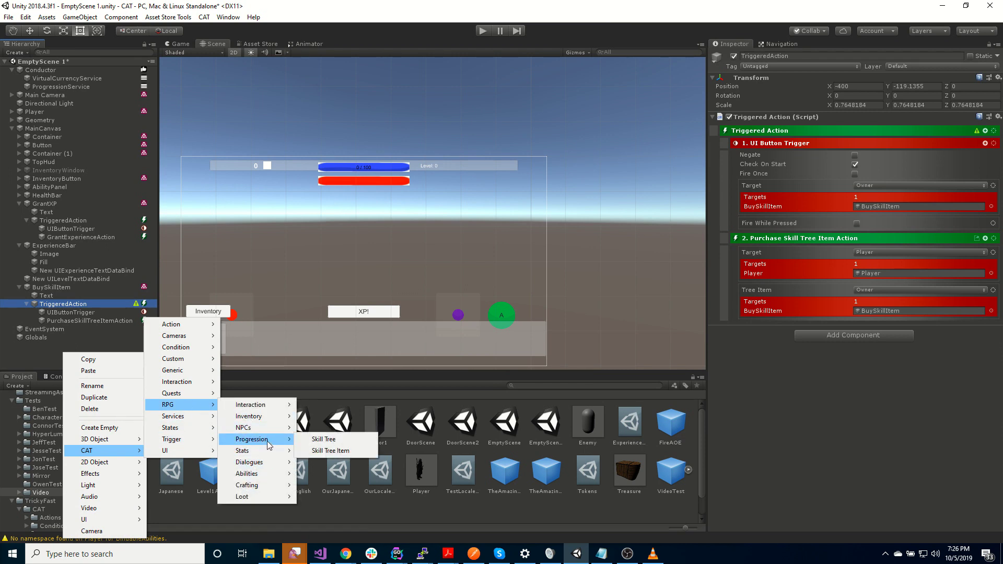
click(346, 443)
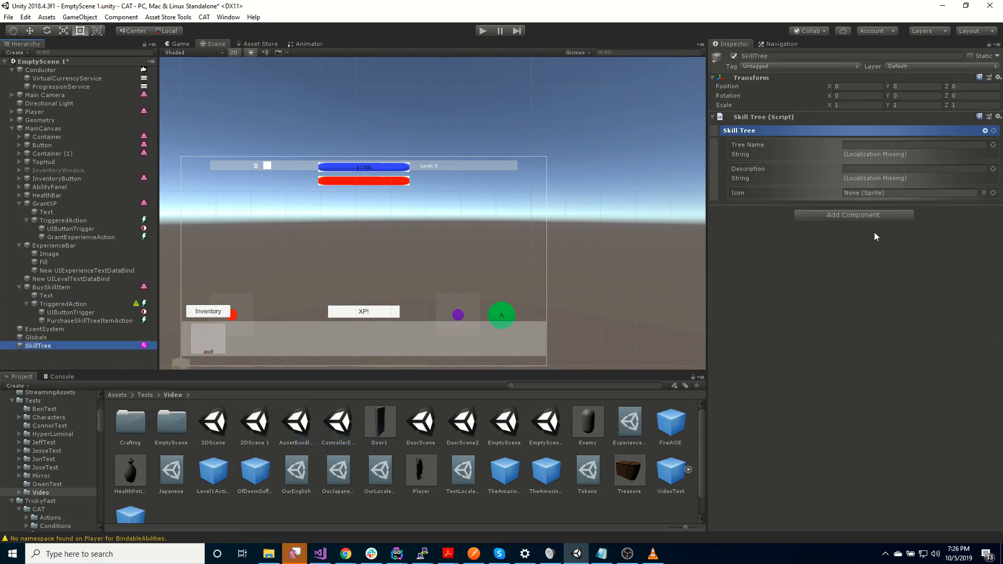
- Add a Skill Tree Item as a child of SkillTree and name it Potion
right_click(52, 347)
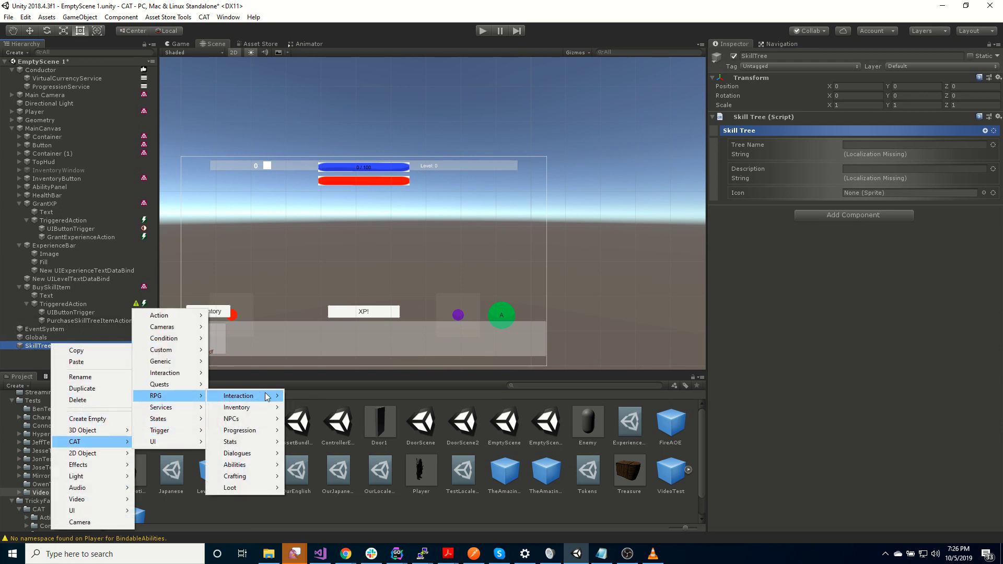
click(325, 442)
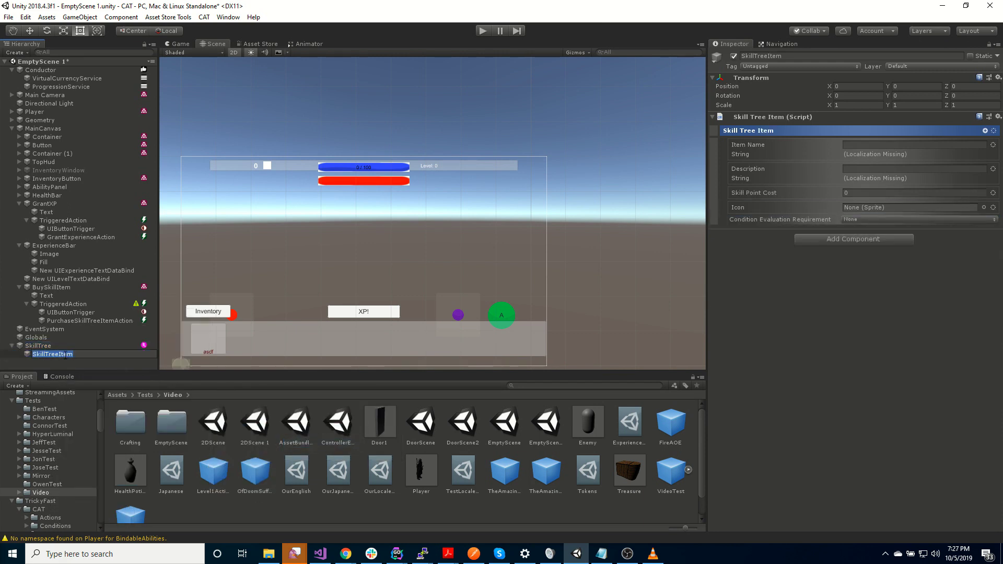
text(Potion)
key(Return)
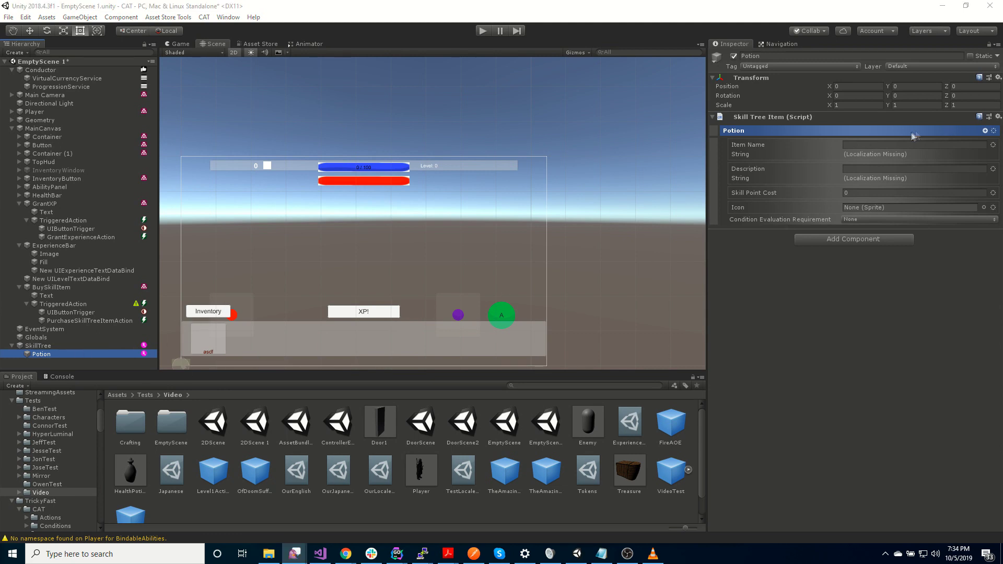
- Set the Potion item's Item Name to "Potion", Description to "Description" and Skill Point Cost to 1
click(937, 145)
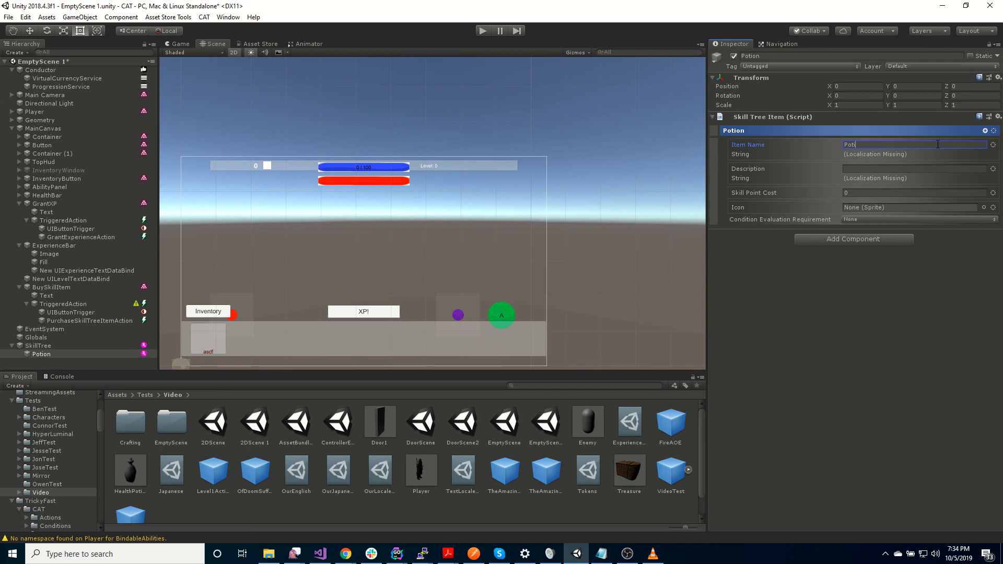
click(946, 168)
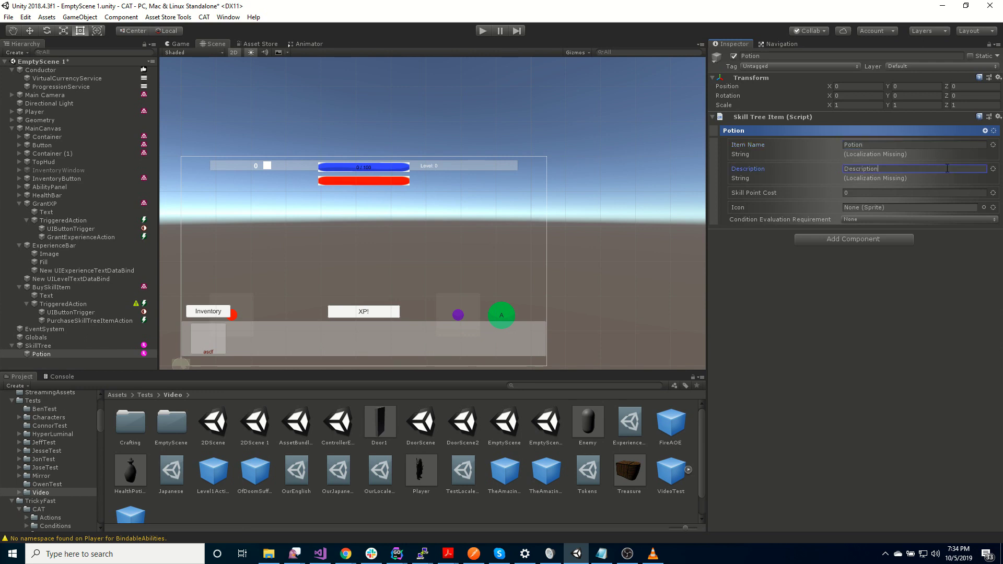
click(879, 192)
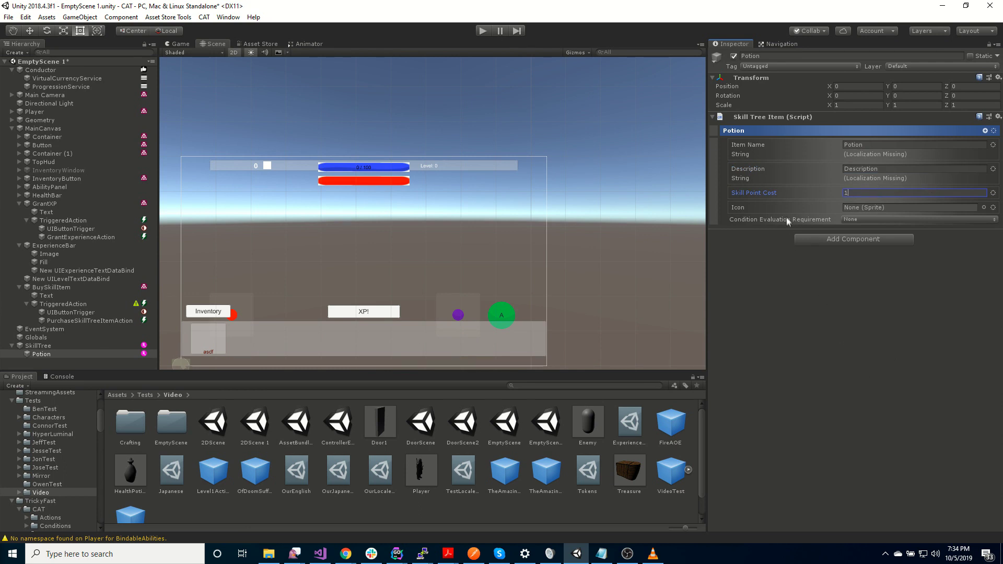
- Assign the potion_health sprite as the Potion item's icon
click(983, 207)
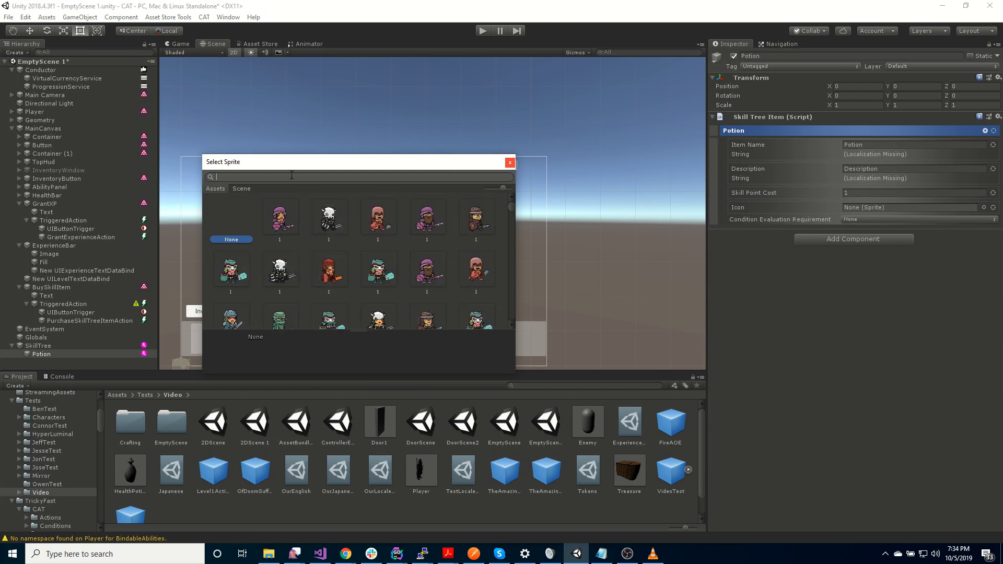
text(poti)
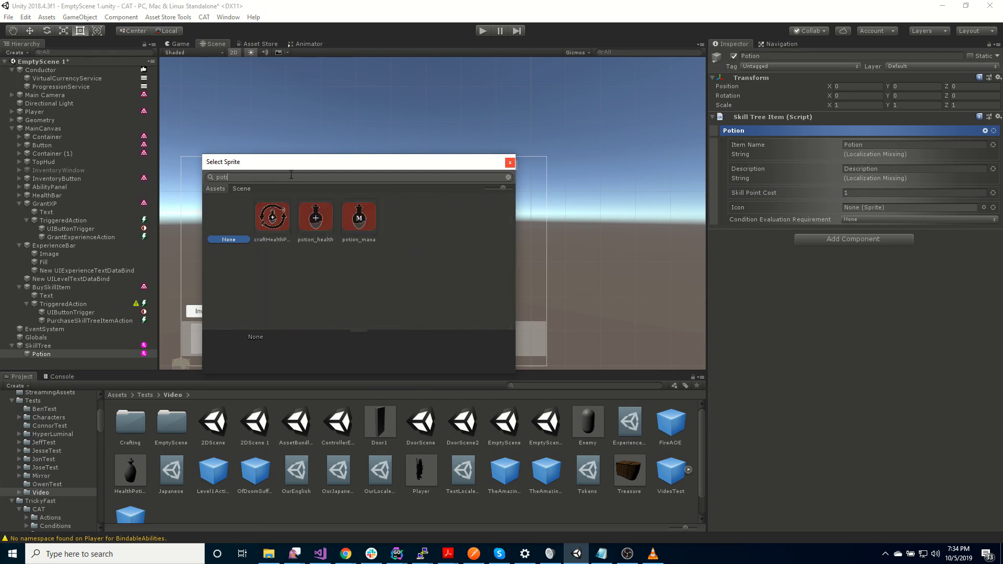
click(315, 215)
click(509, 163)
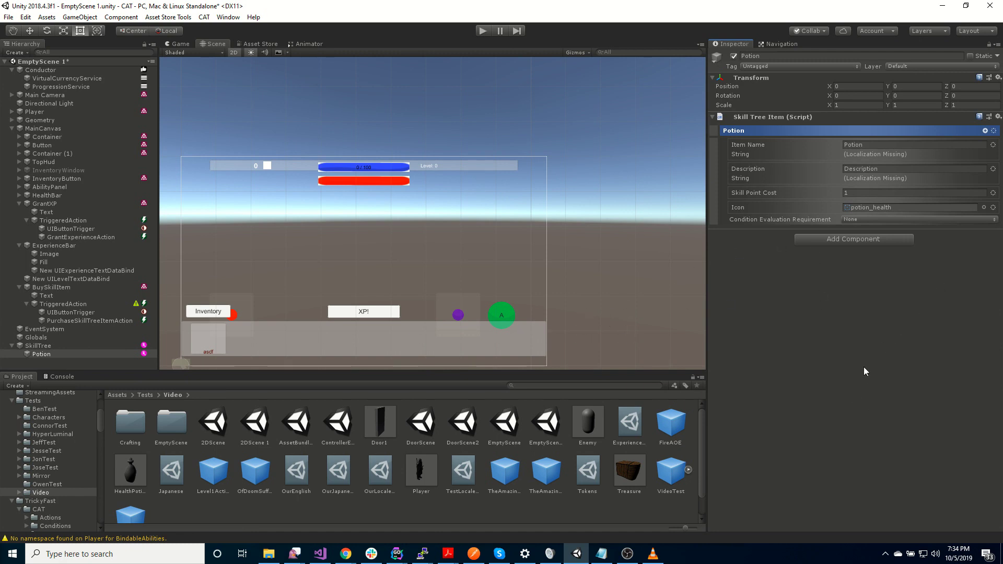
- Duplicate the Potion skill tree item and nest the copy under the original Potion
click(52, 353)
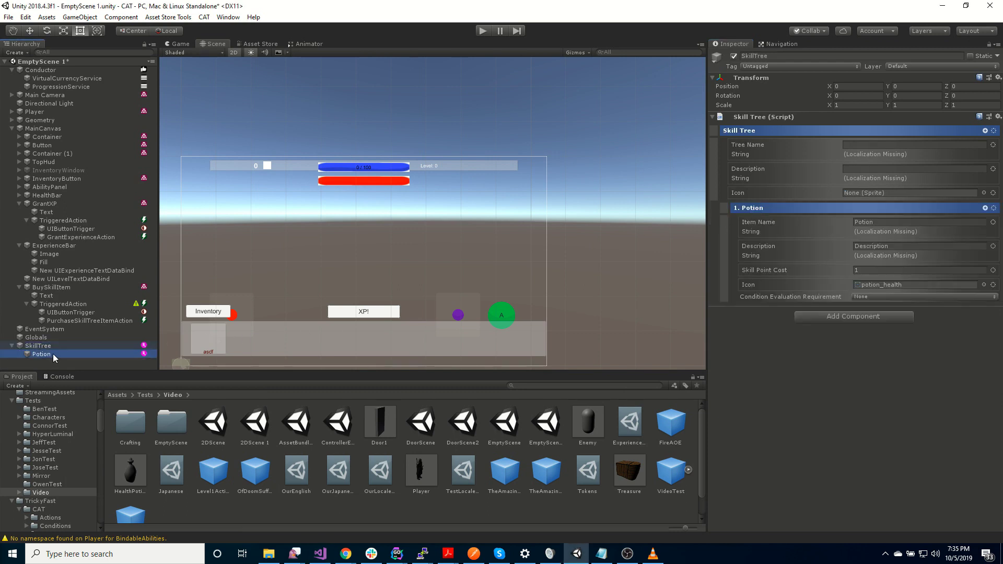
key(ctrl+d)
drag(63, 362, 55, 355)
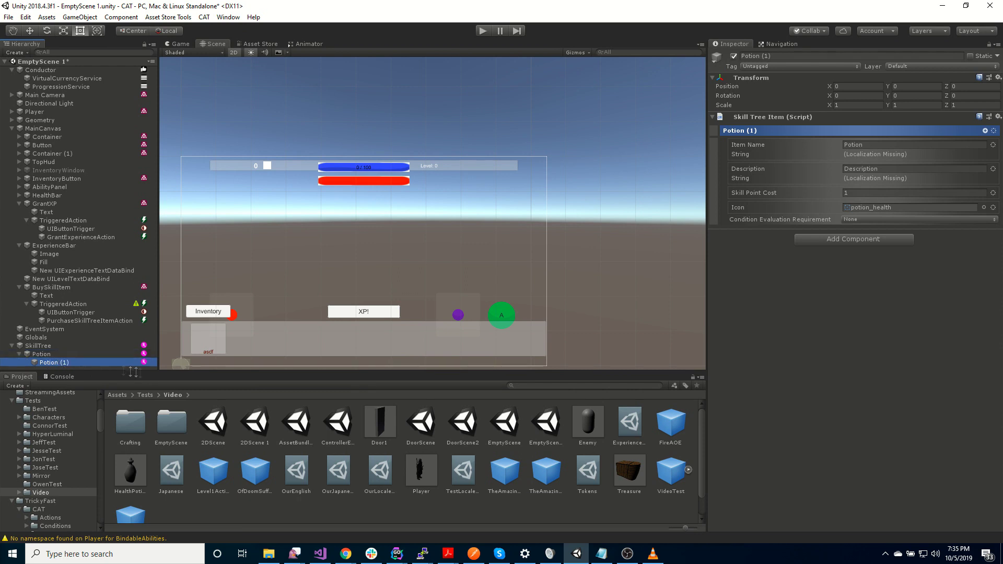
- Rename the nested copy Potion2 and set its Item Name to "Potion 2"
key(F2)
key(End)
key(BackSpace)
key(BackSpace)
key(BackSpace)
key(BackSpace)
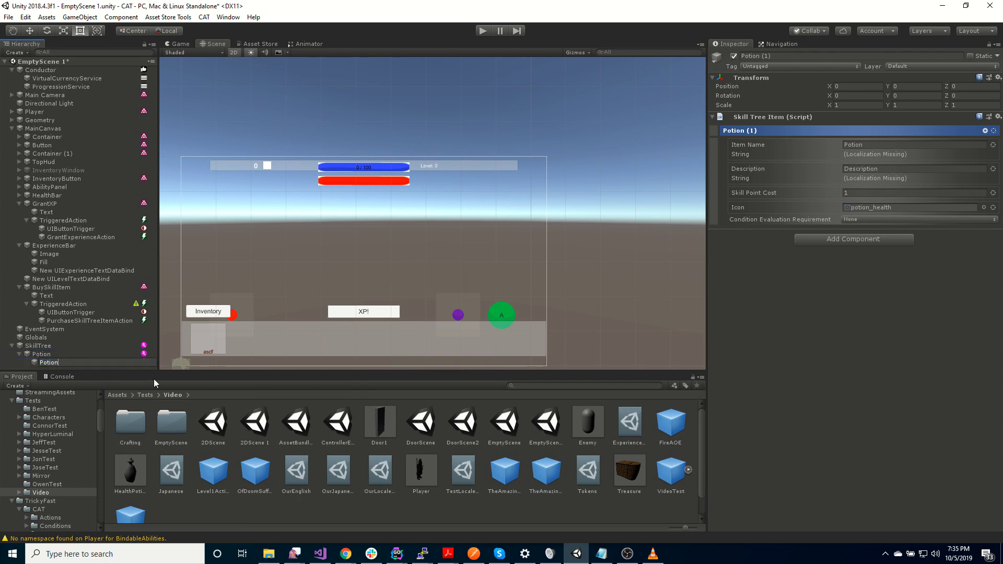
text(2)
key(Return)
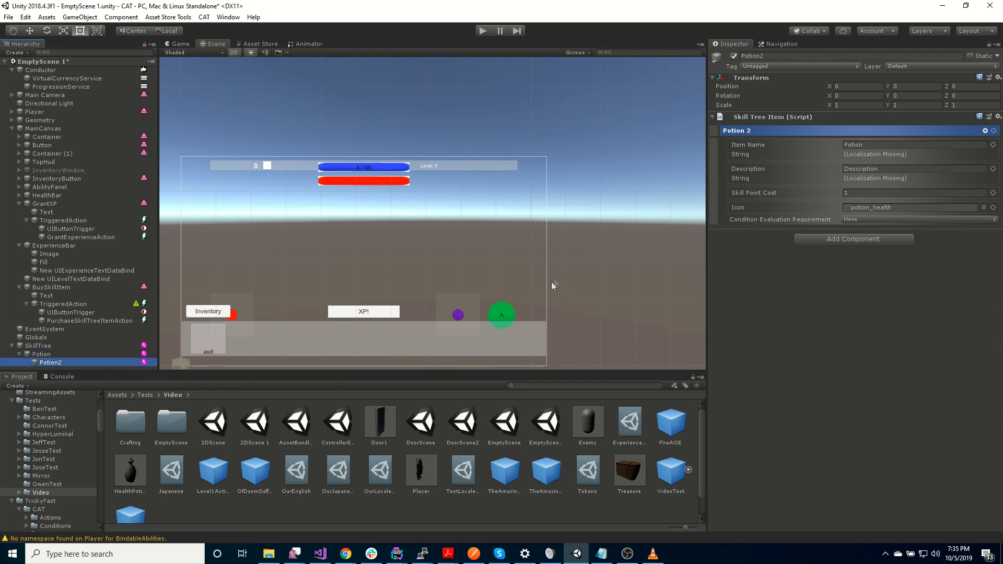
click(884, 144)
click(897, 147)
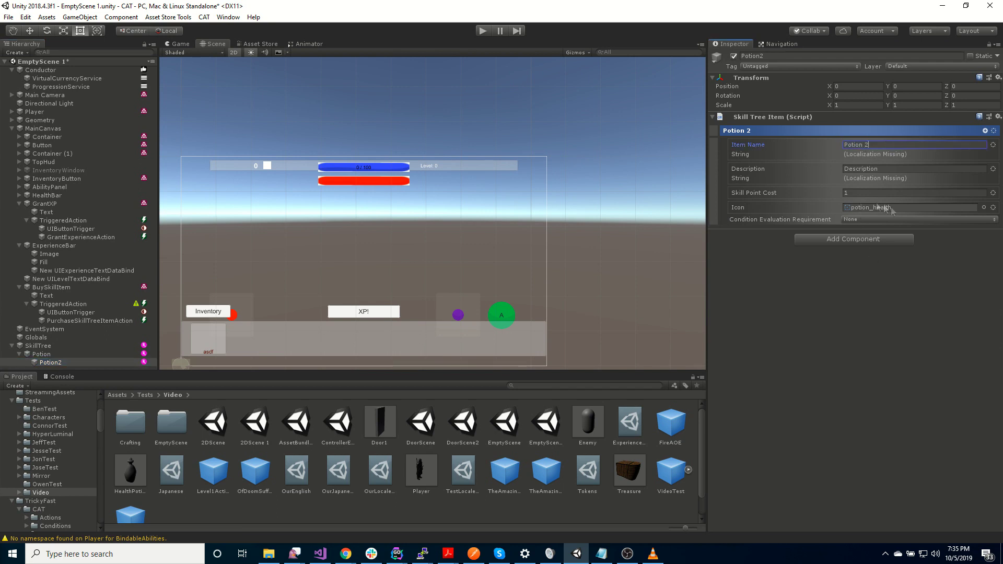
- Assign the craftHealthPotion sprite as the Potion2 item's icon
click(983, 207)
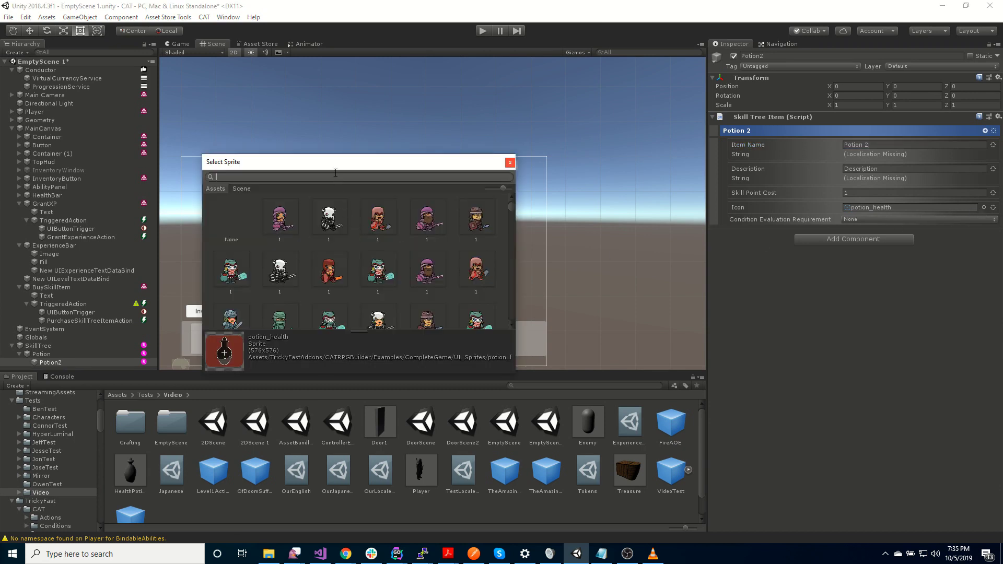
text(healt)
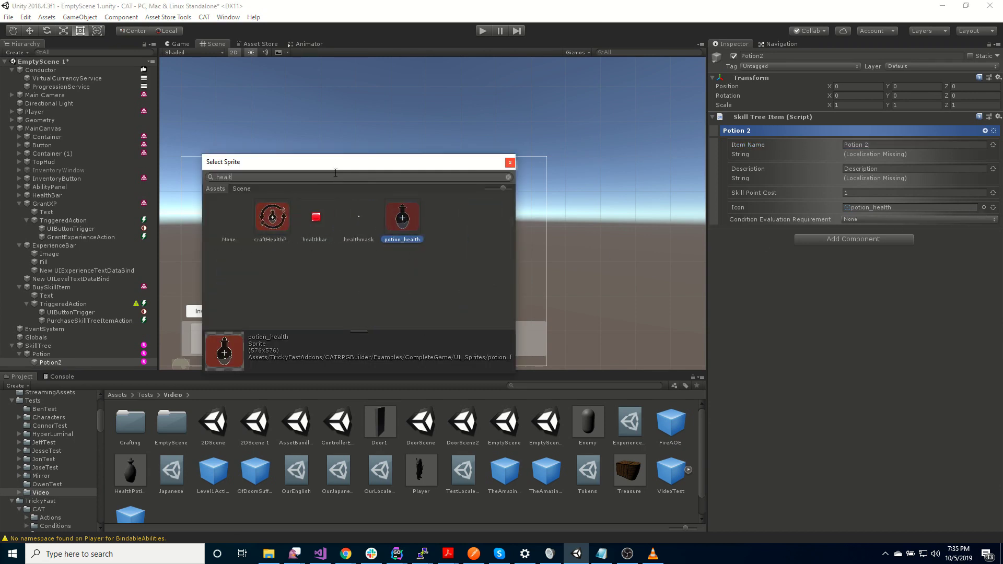
click(276, 224)
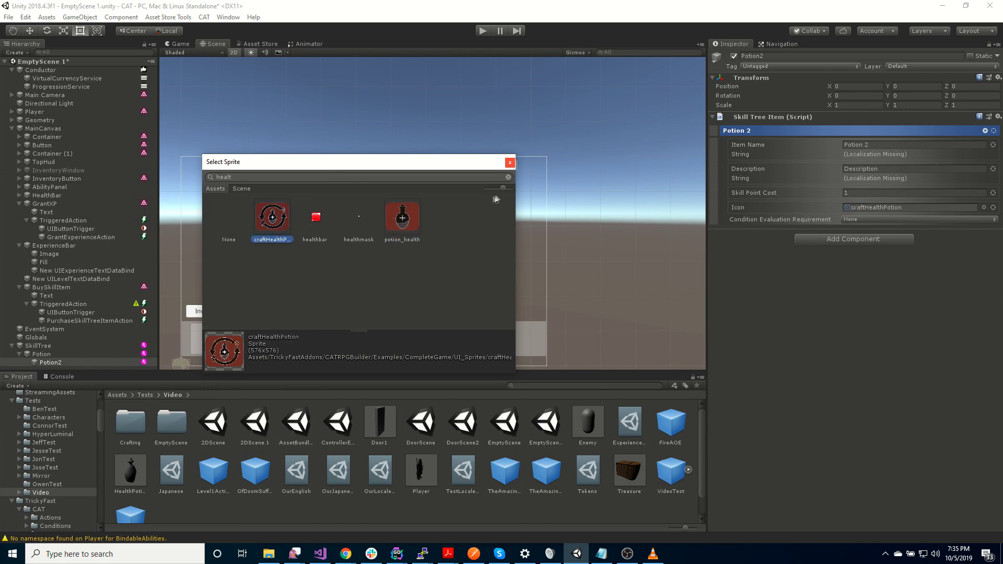
click(509, 162)
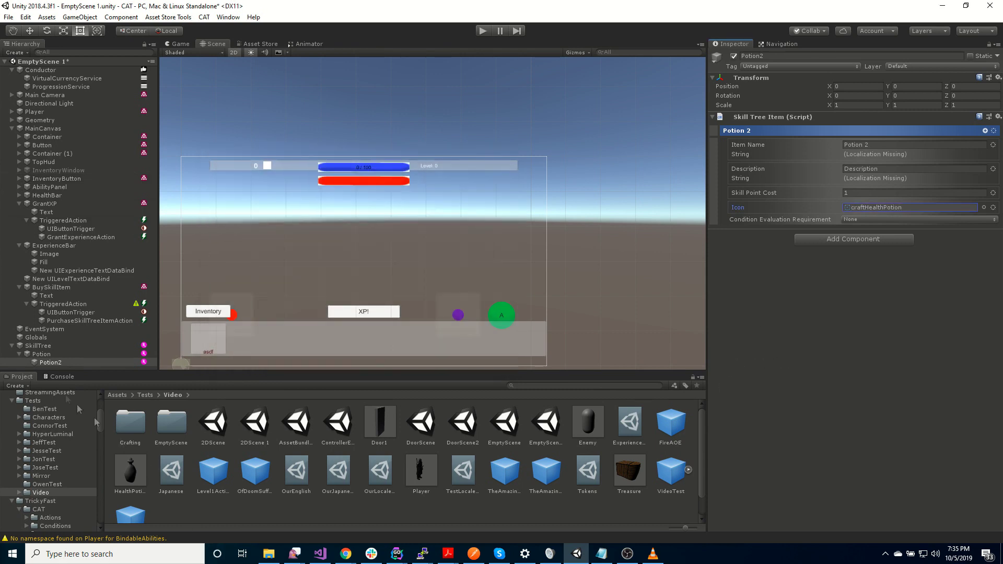
- Add a Spawn Action as a child of the Potion skill tree item
click(49, 354)
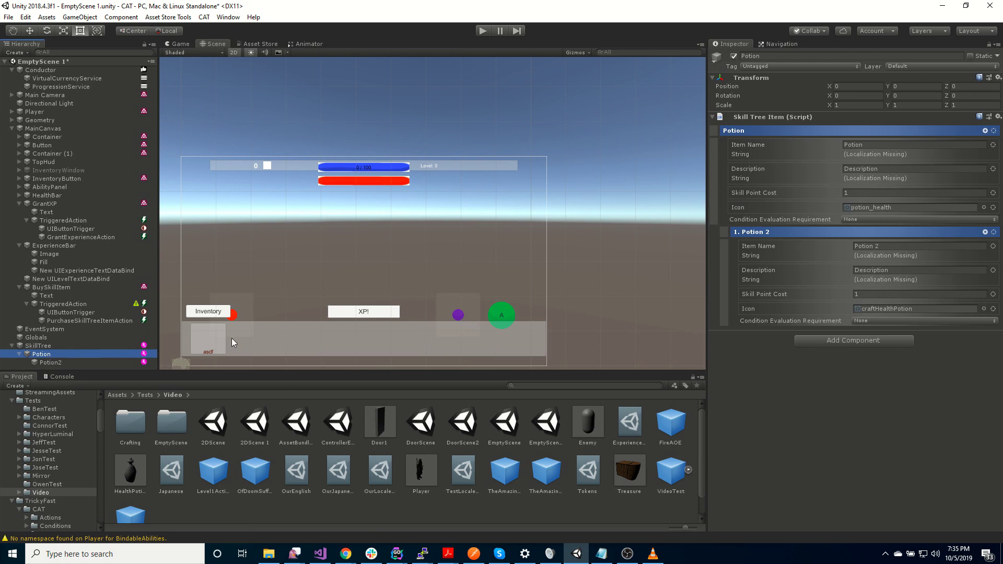
click(993, 132)
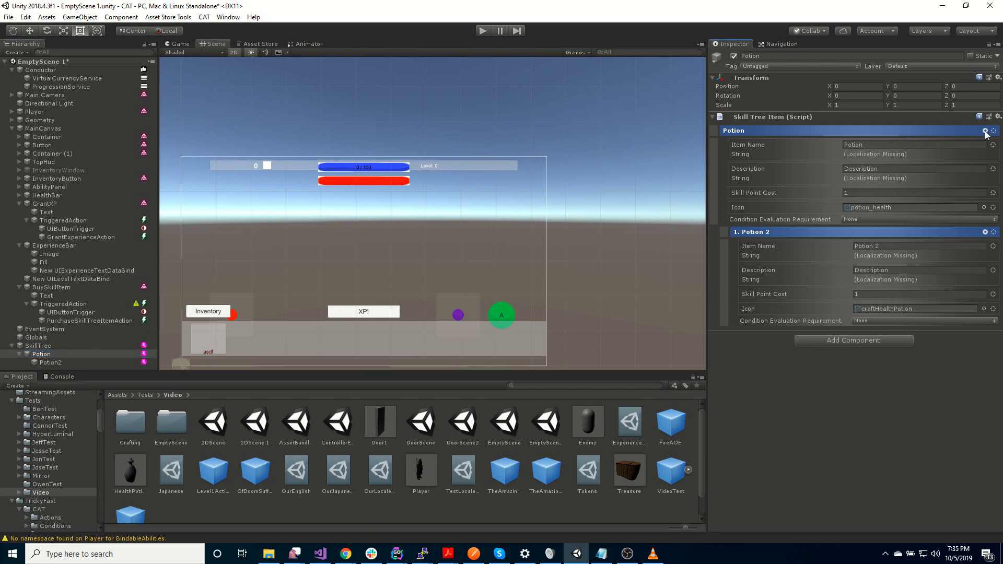
key(Escape)
click(986, 131)
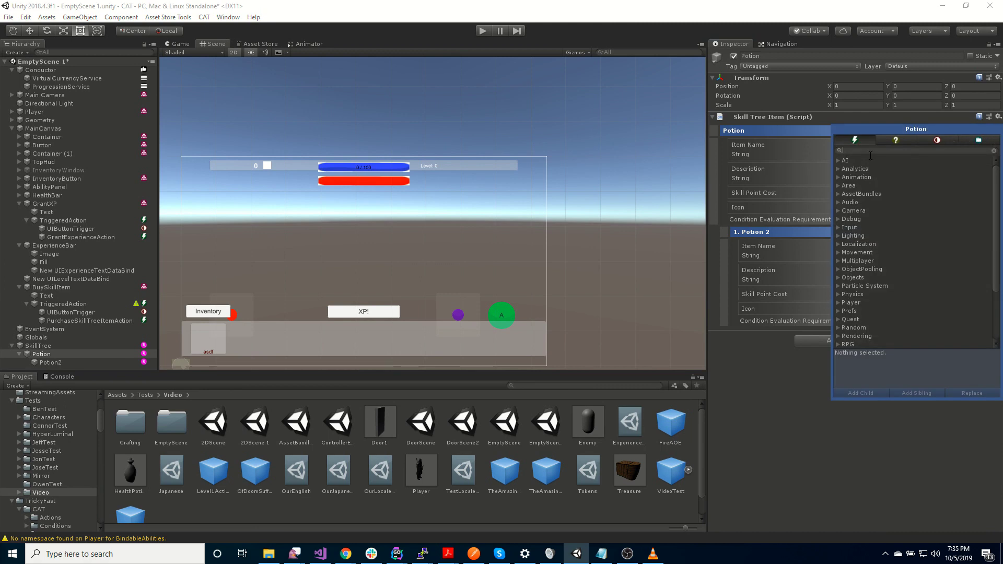
text(spawn)
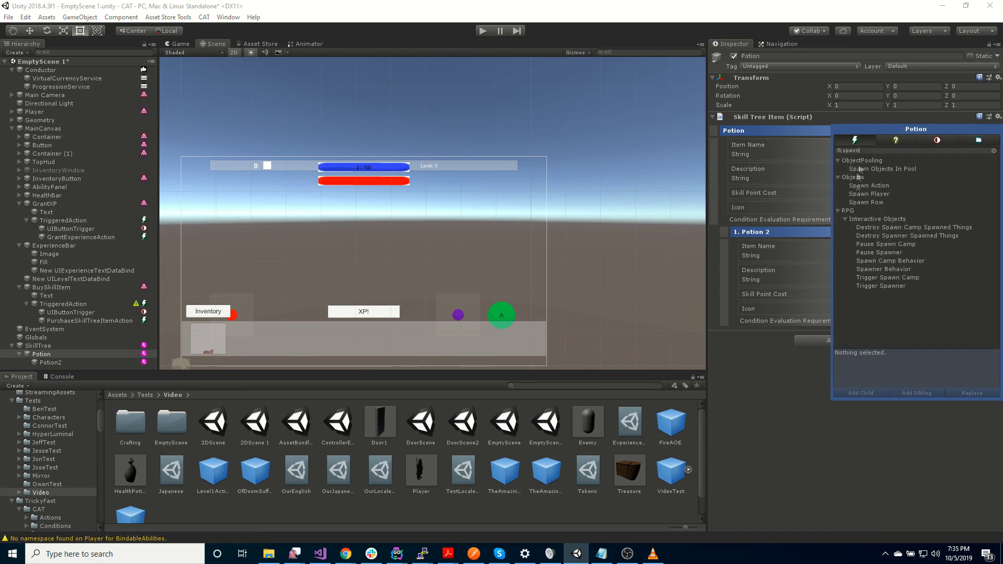
double_click(882, 185)
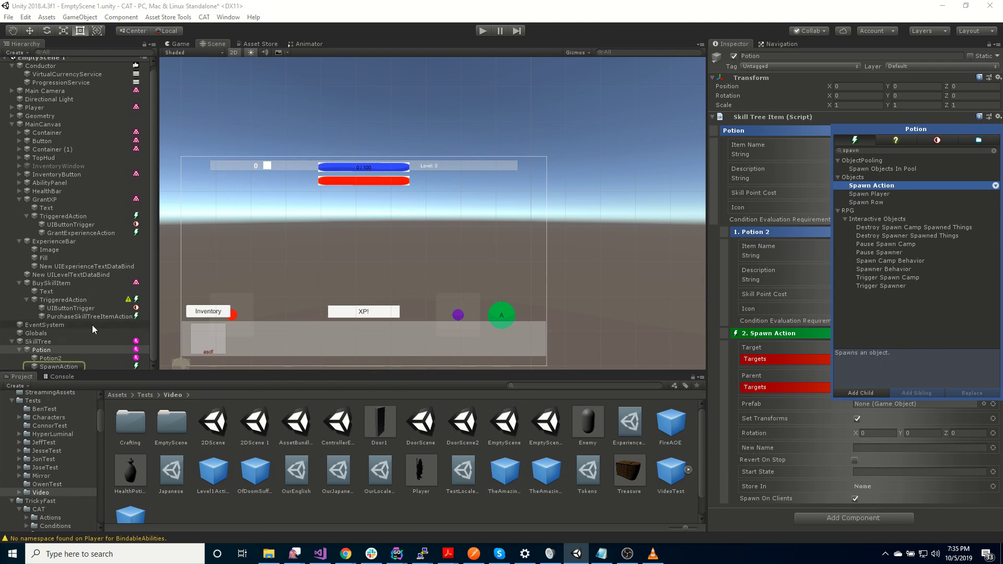
click(69, 367)
click(69, 367)
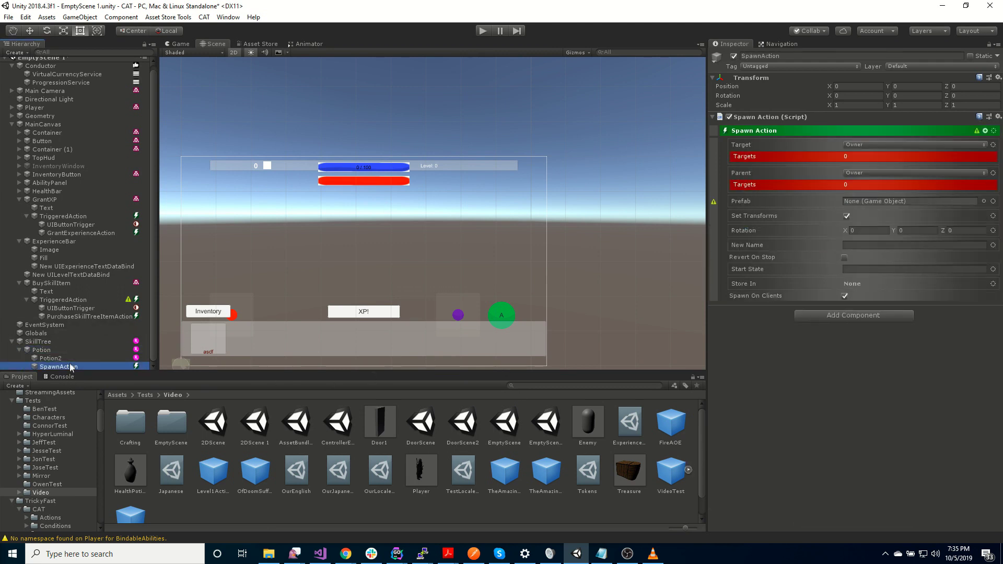
click(50, 353)
click(51, 358)
click(45, 351)
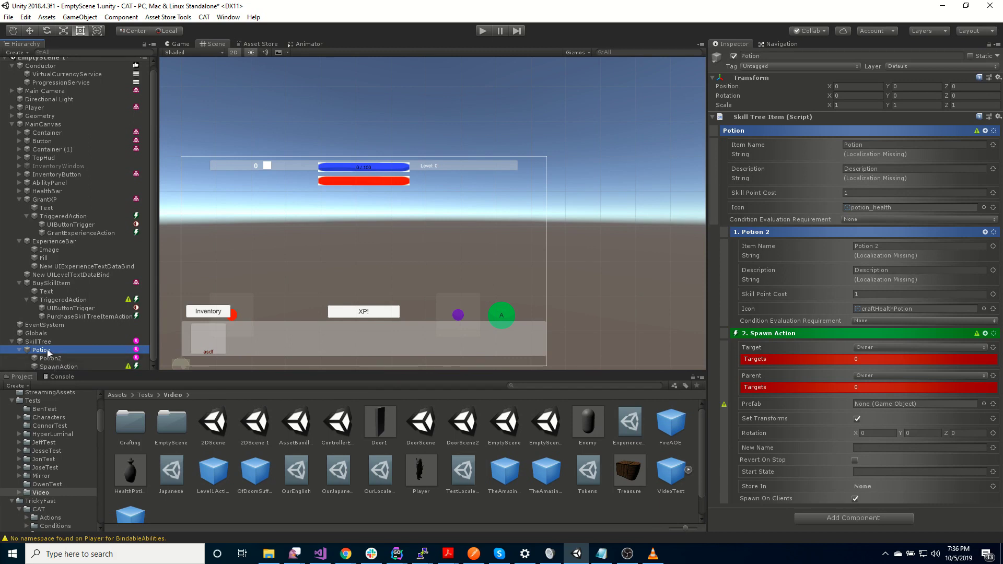
click(62, 358)
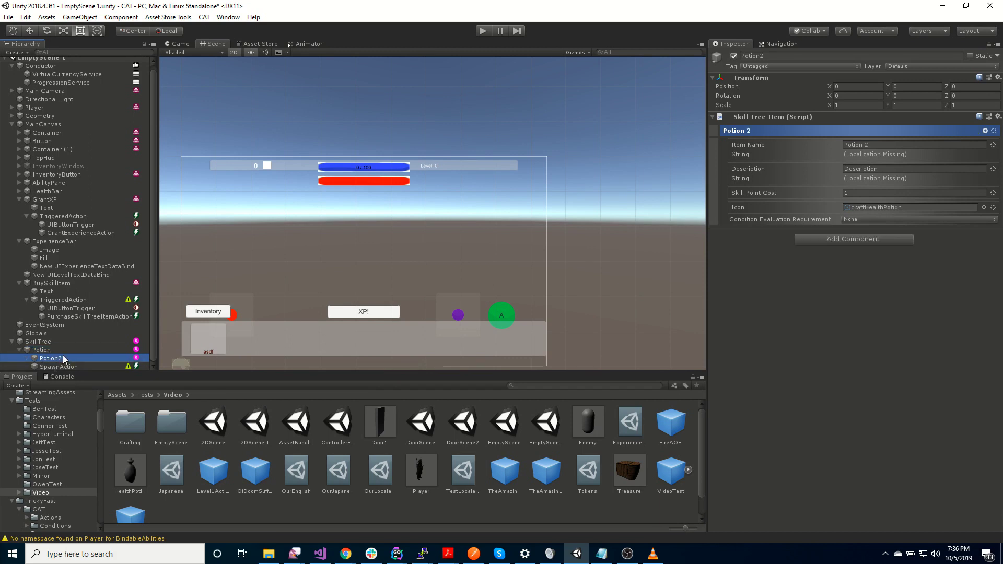
- Assign HealthPotionPlacedItem as the Spawn Action's prefab and set its Parent to None
click(64, 366)
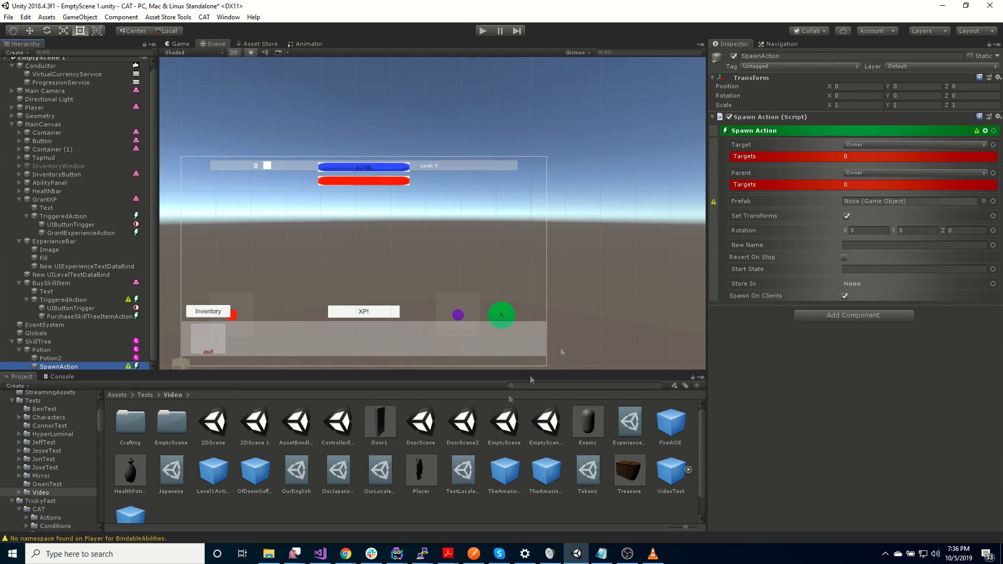
click(569, 386)
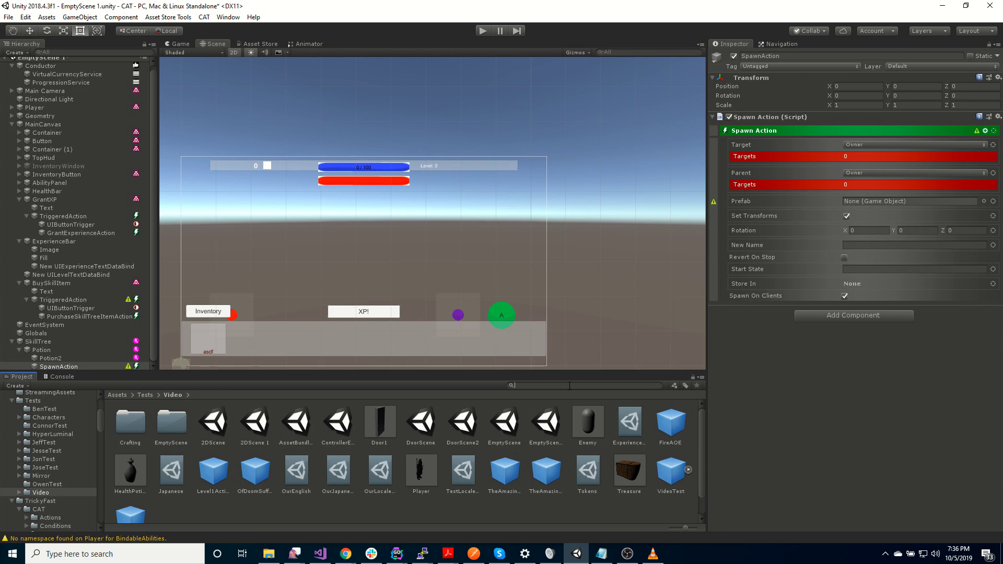
mouse_move(132, 472)
mouse_down()
mouse_move(519, 356)
mouse_move(807, 209)
mouse_move(870, 204)
mouse_up()
click(870, 171)
click(871, 181)
- Set the Spawn Action's Target to Player and enable its offset with X, Y and Z of 2
click(919, 144)
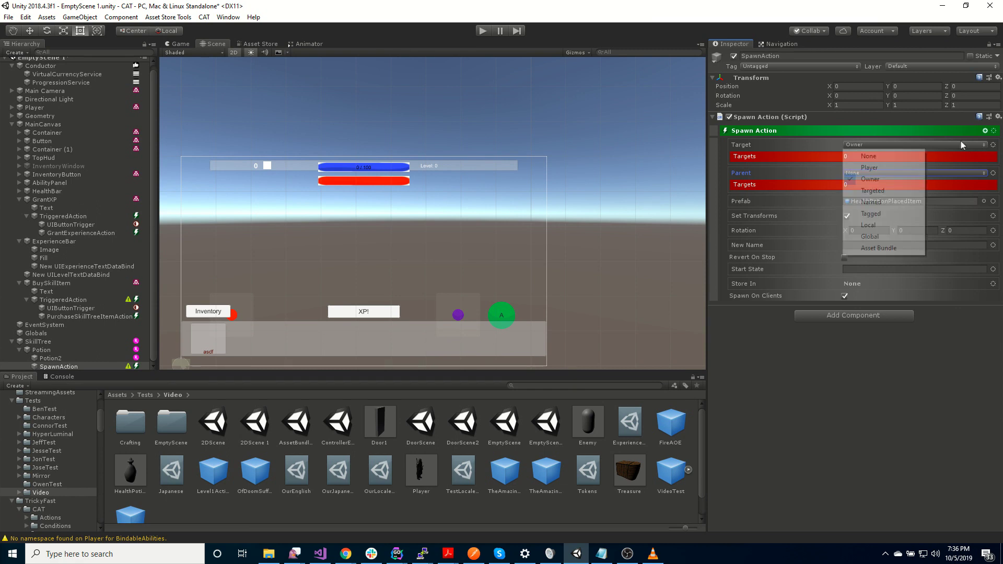
click(867, 166)
click(993, 146)
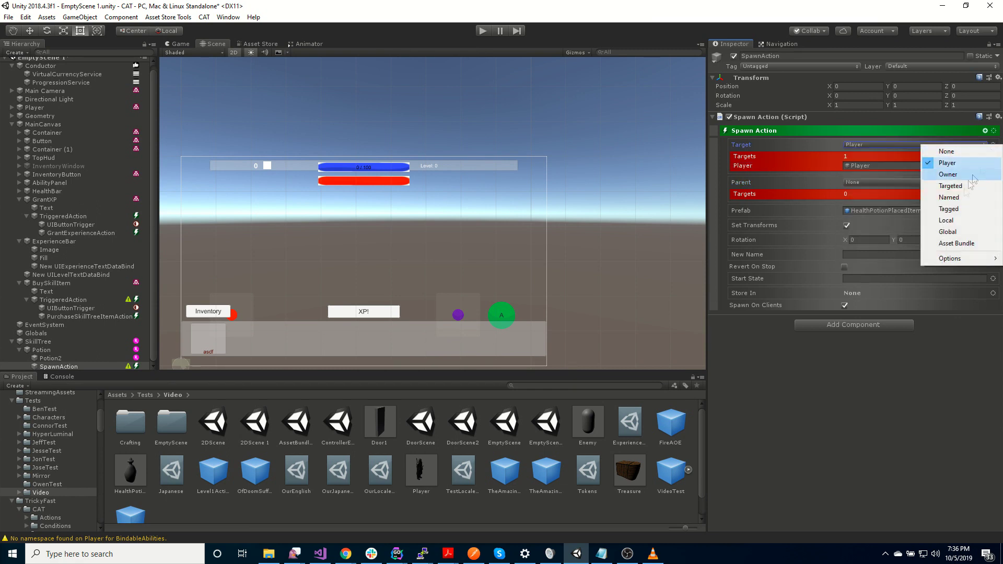
mouse_move(946, 259)
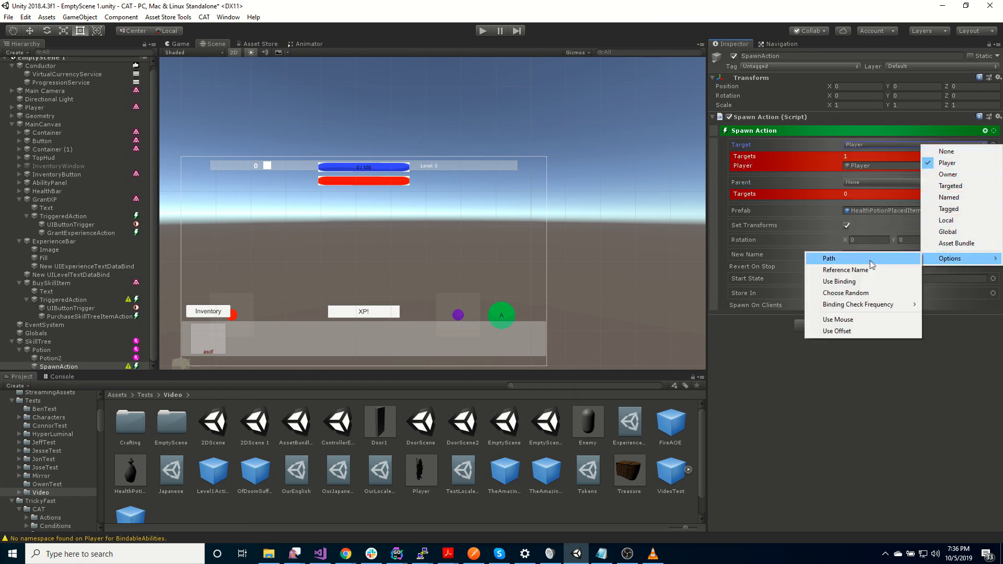
click(859, 331)
click(853, 157)
key(Tab)
text(2)
click(857, 157)
text(2)
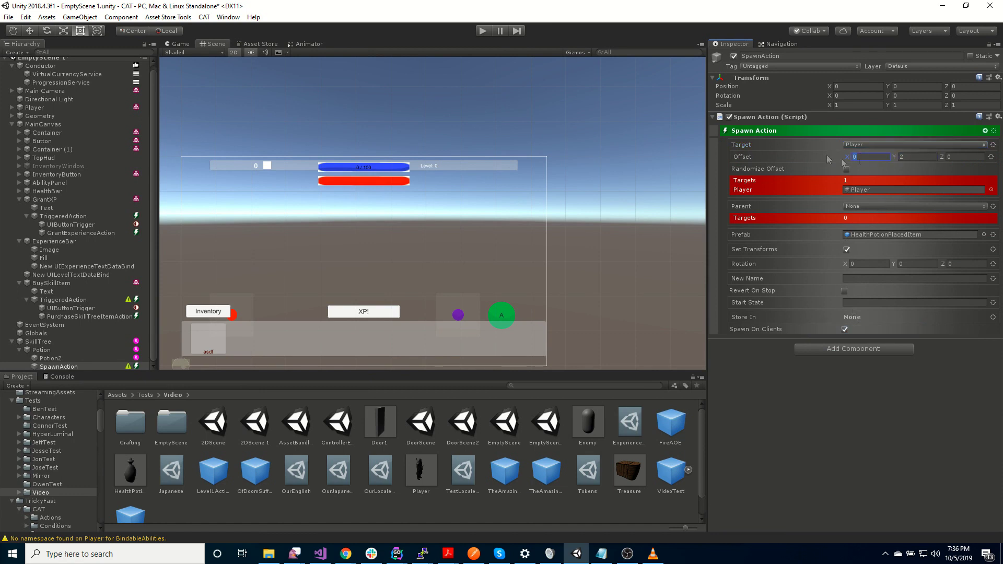
click(951, 157)
text(2)
click(857, 390)
click(73, 367)
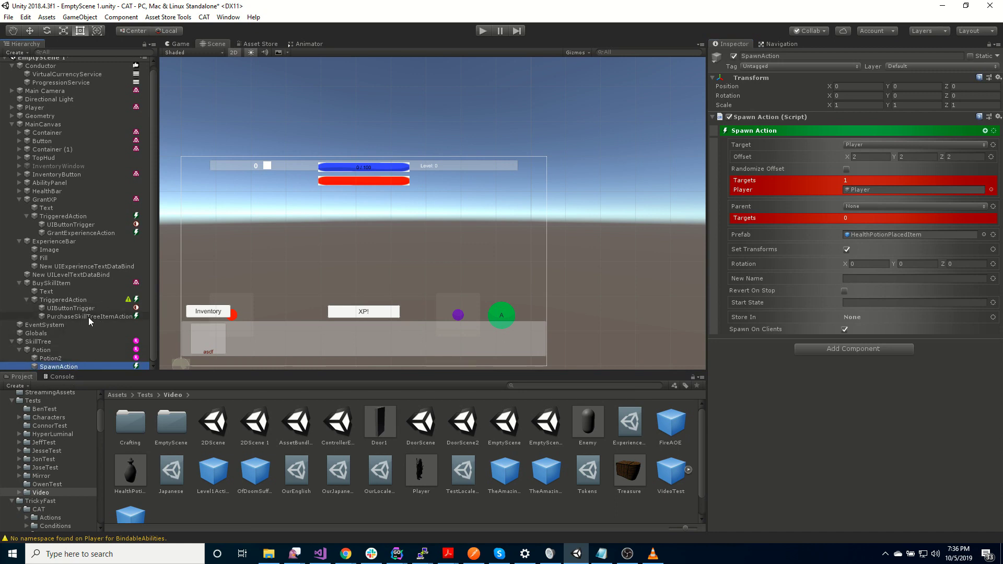
click(65, 358)
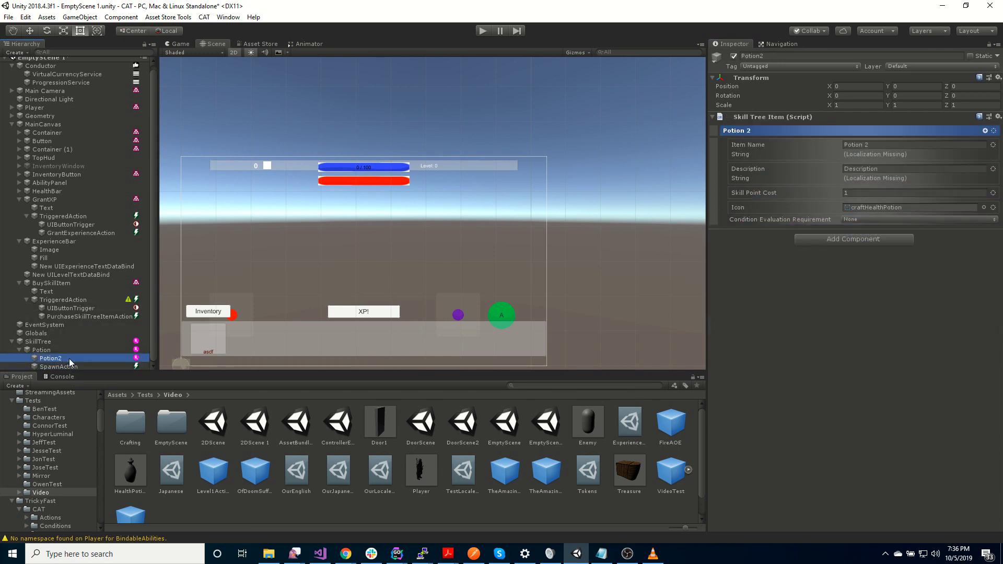
key(ctrl+d)
mouse_move(58, 366)
mouse_down()
mouse_move(64, 353)
mouse_move(75, 366)
mouse_up()
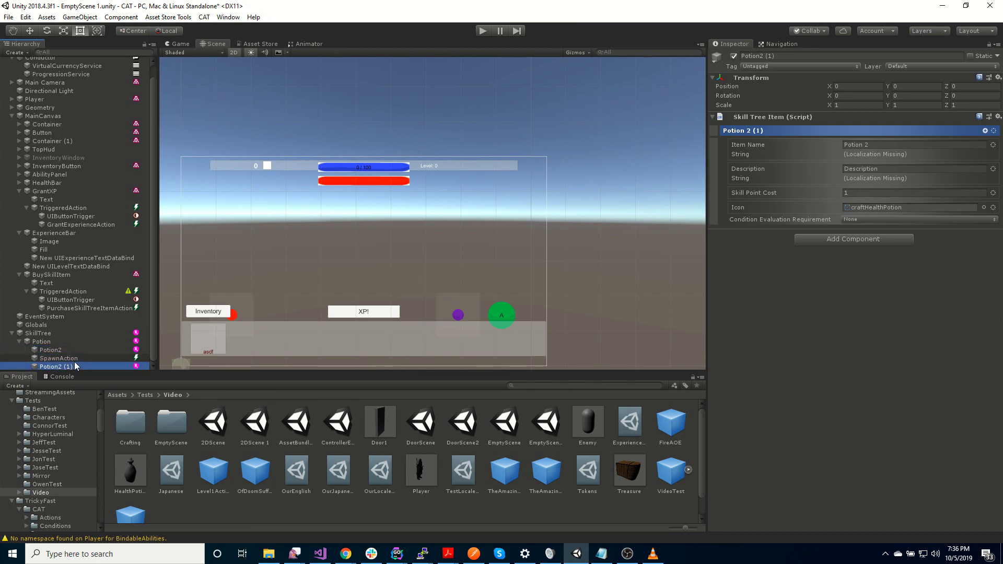
key(Delete)
- Duplicate the Potion's SpawnAction, nest the copy under Potion2, and duplicate that copy once more
click(70, 366)
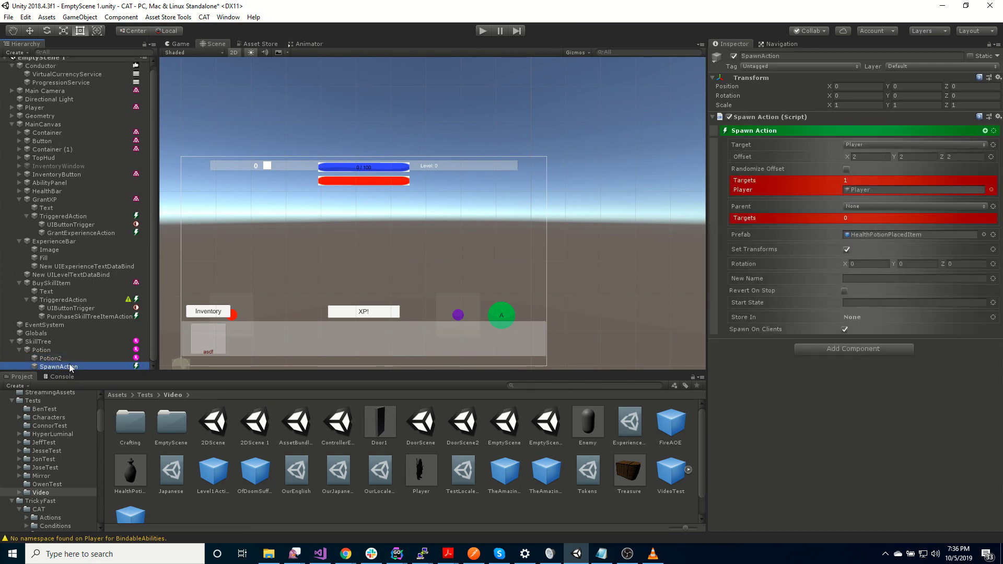
key(ctrl+d)
drag(71, 366, 67, 351)
key(ctrl+d)
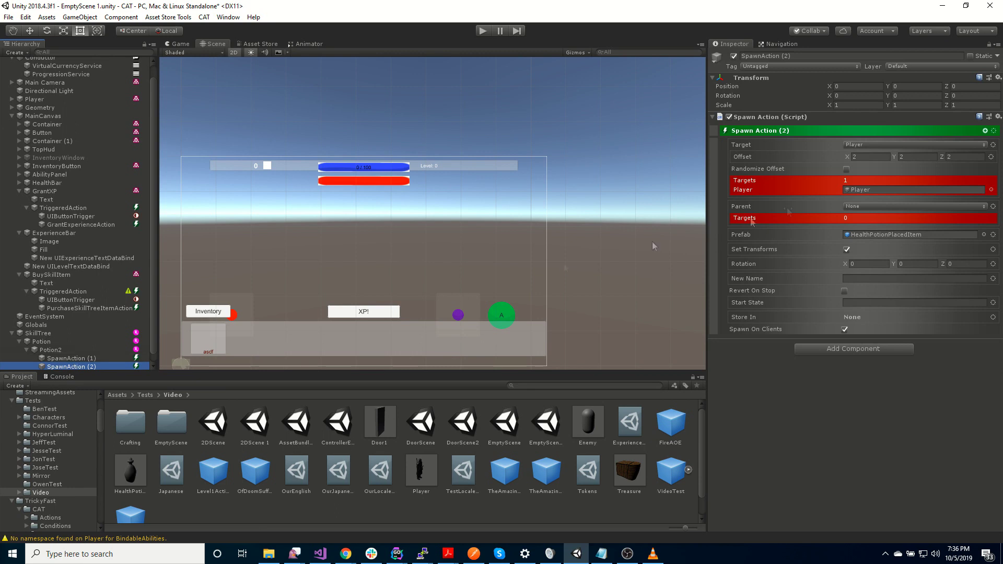
- Set the Offset X and Z of SpawnAction (2) under Potion2 to 3
click(859, 156)
text(3)
click(963, 156)
text(3)
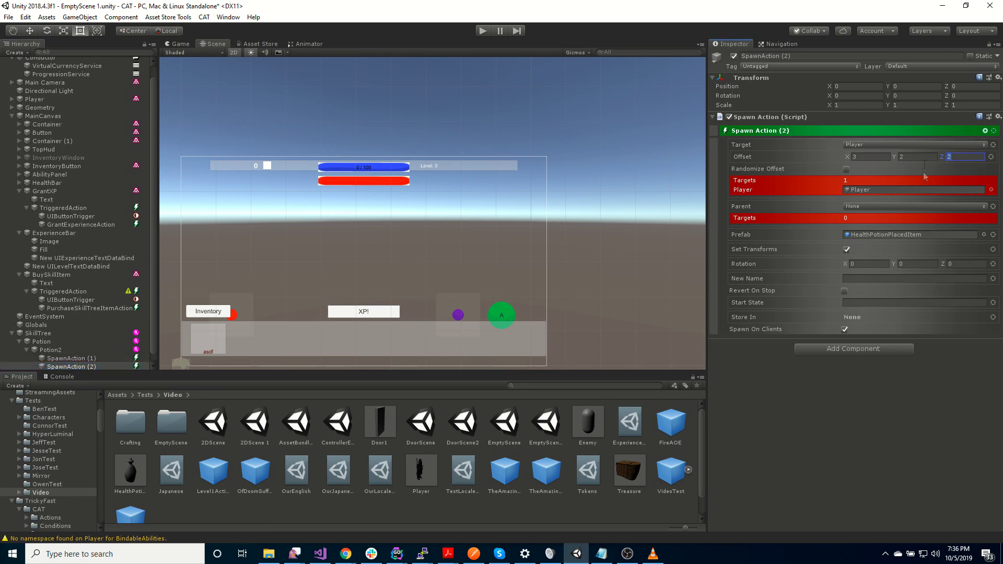
key(Return)
- Set the Tree Name of the SkillTree object to "The Skill tree"
scroll(110, 360, down, 1)
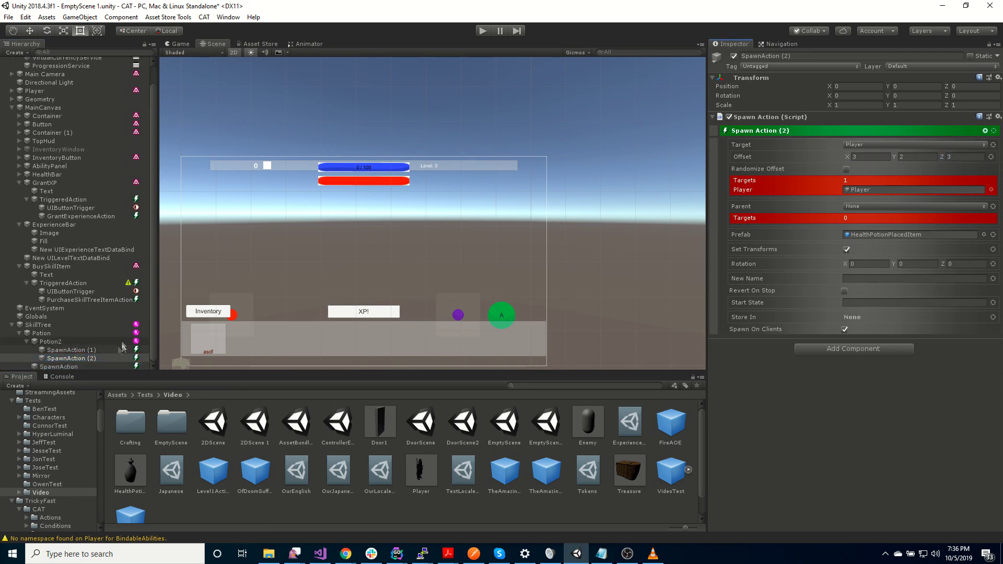
click(38, 325)
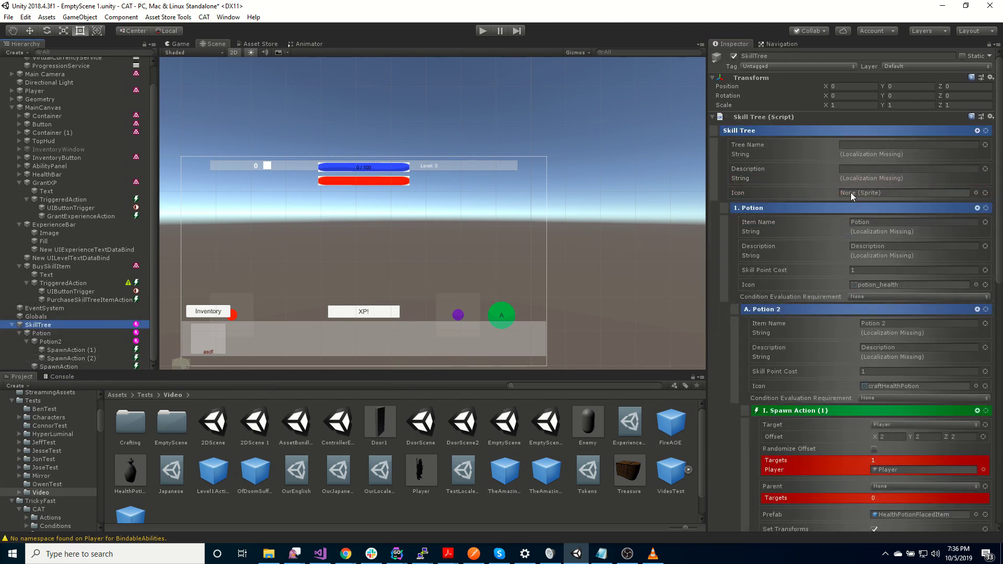
click(861, 144)
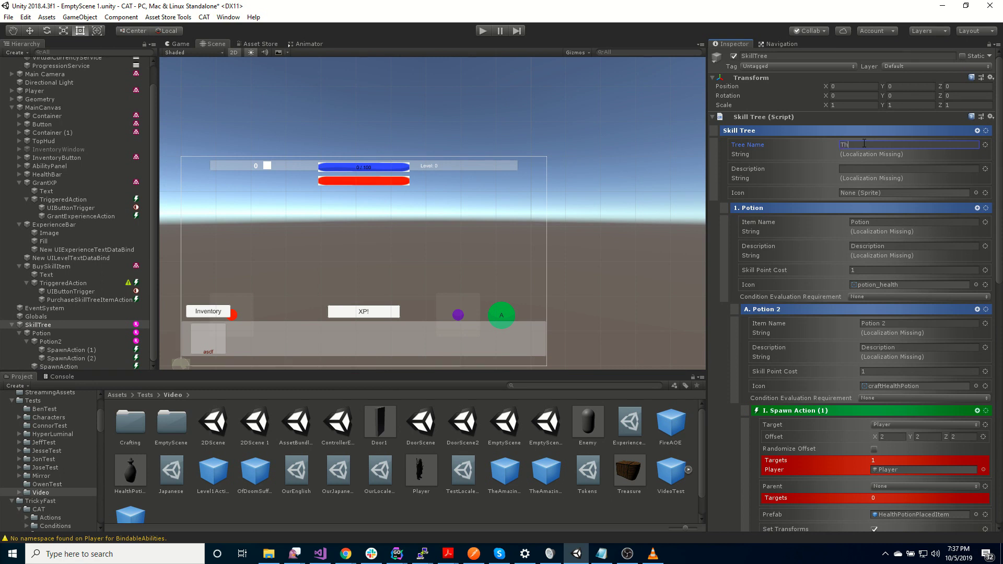
text(The Skill t)
click(852, 166)
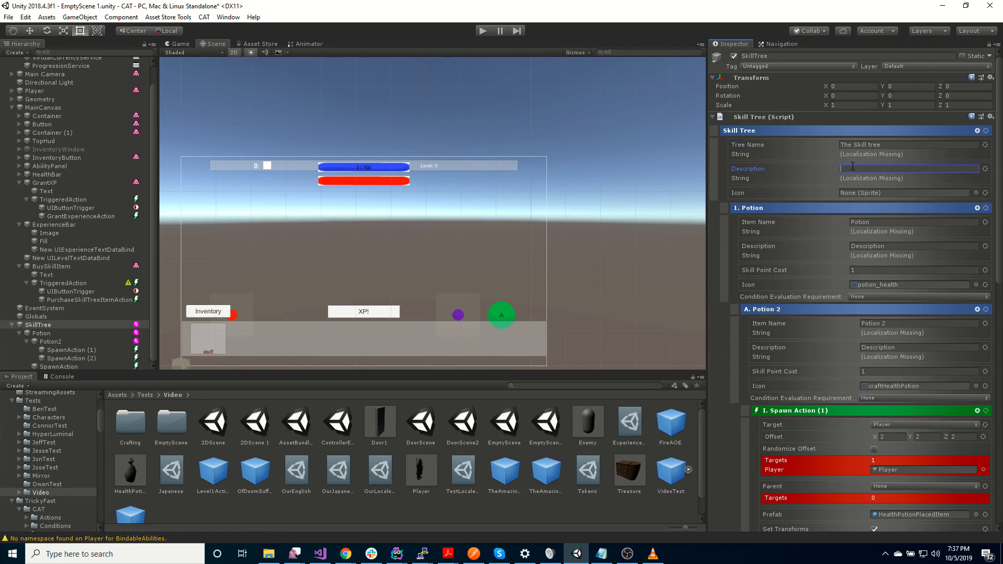
- Assign the coastalGreen sprite as the skill tree's icon
click(975, 193)
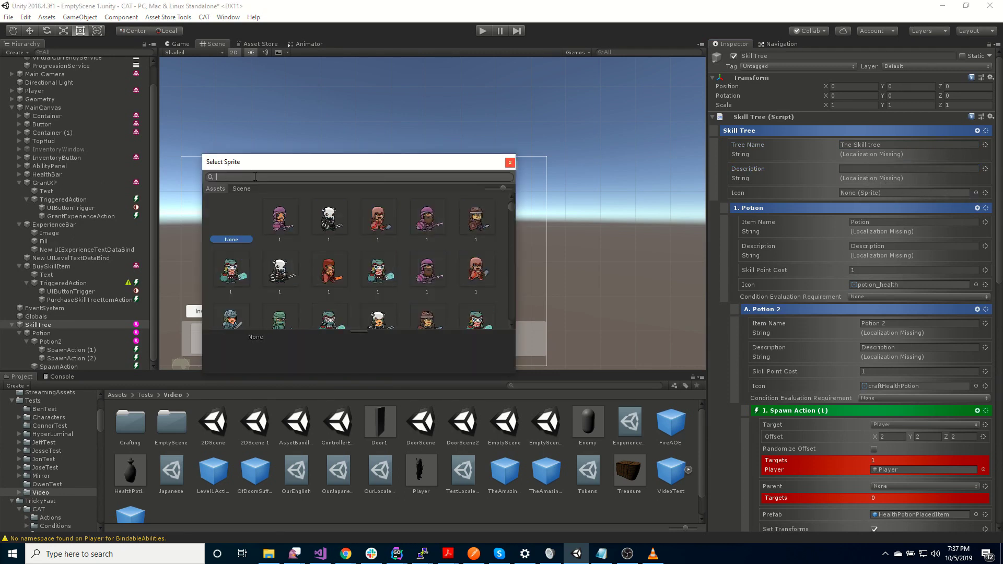
text(coa)
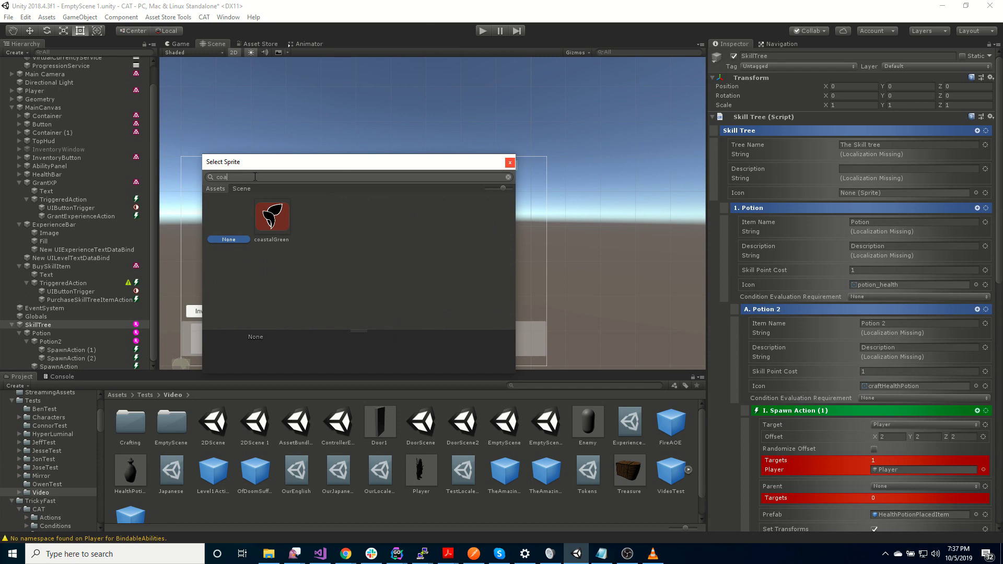
click(279, 224)
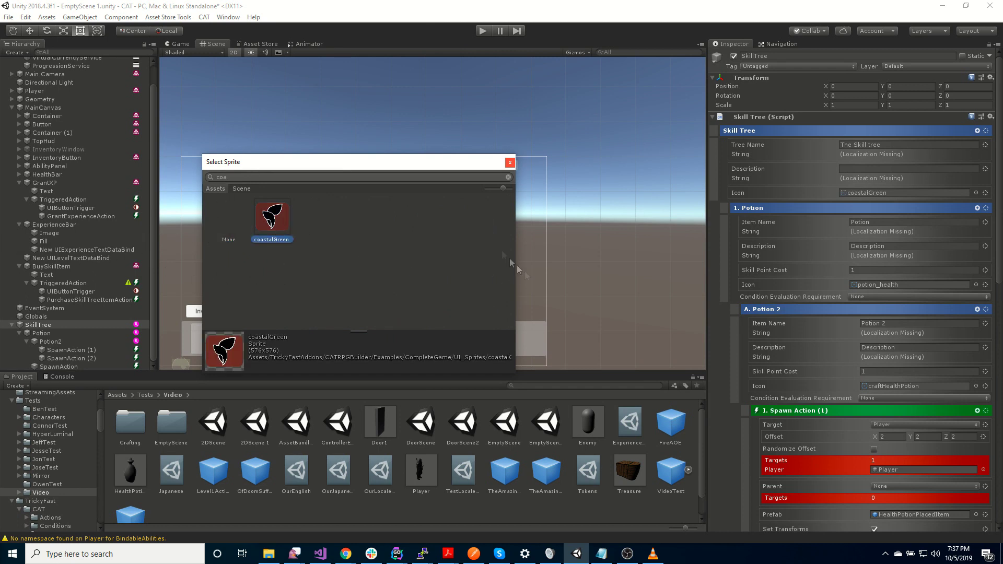
click(510, 162)
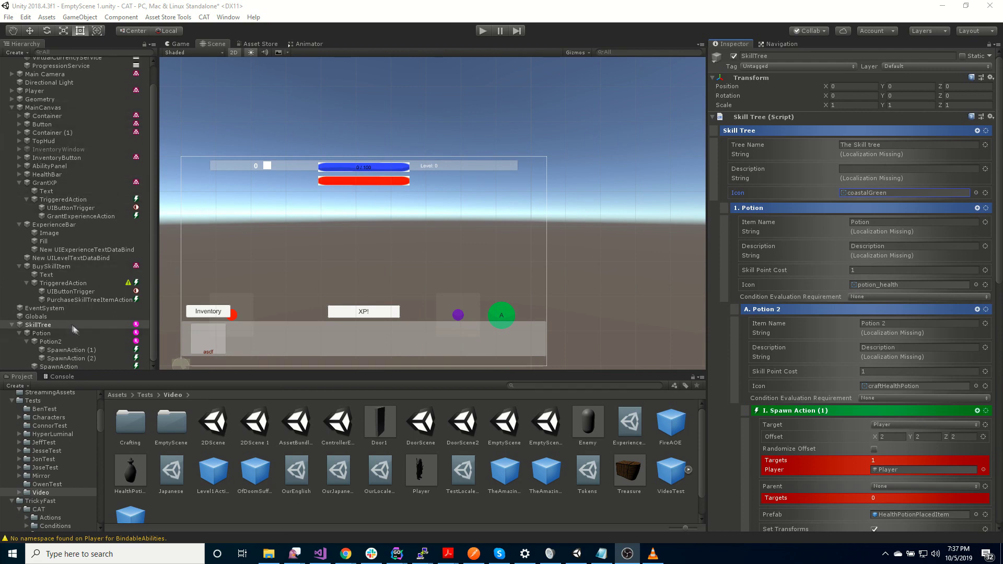
- Move the BuySkillItem button horizontally to a Pos X of about -180, between the Inventory and XP! buttons
click(58, 267)
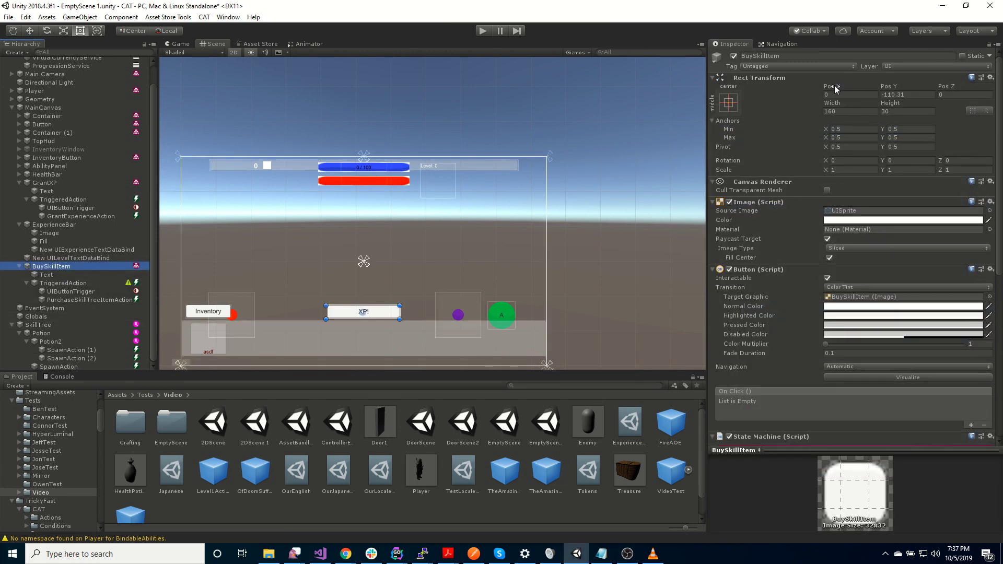
drag(870, 89, 664, 20)
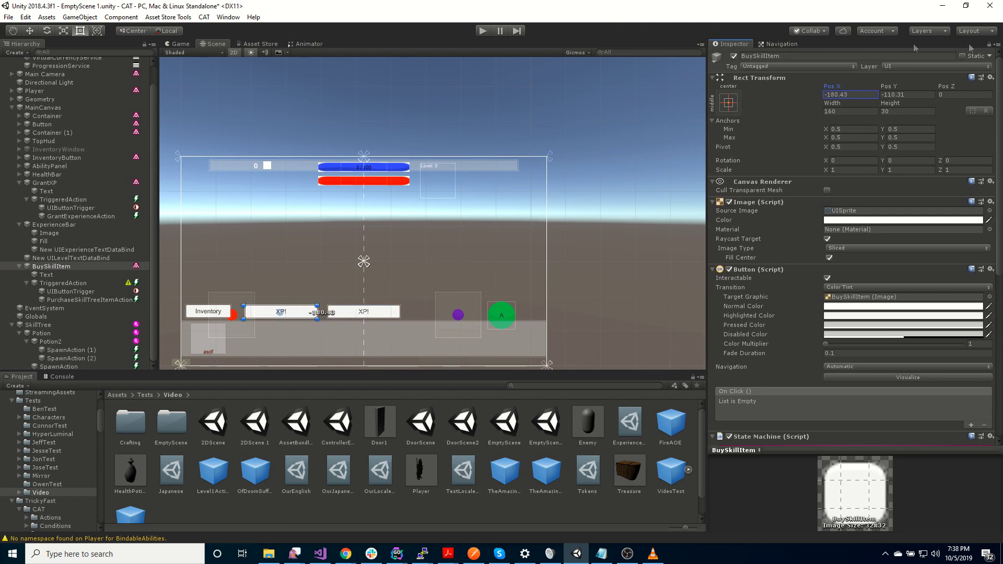
- Delete the PurchaseSkillTreeItemAction from the BuySkillItem button and change the button's label to "Buy Tree Item"
click(108, 299)
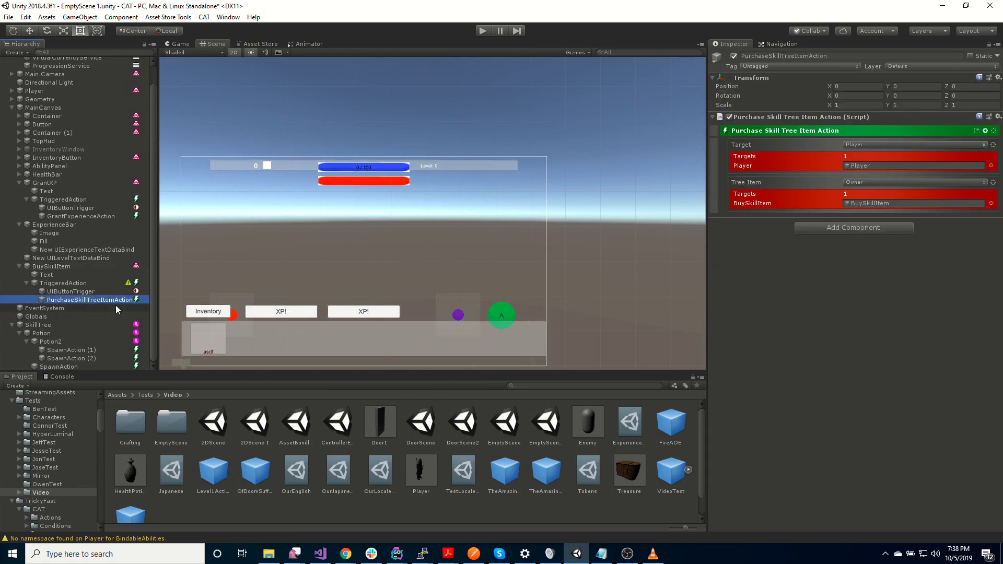
key(Delete)
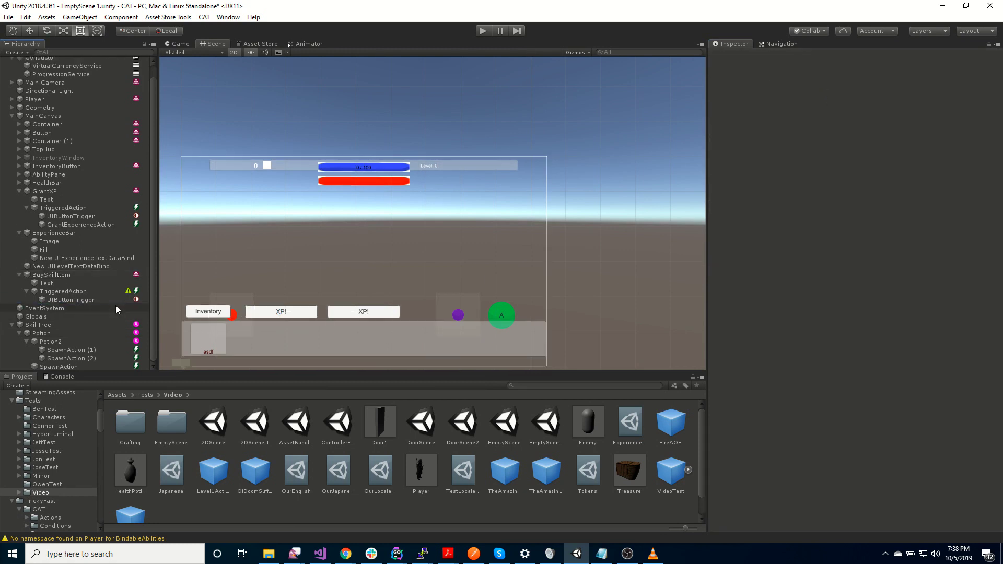
click(59, 282)
click(742, 224)
text(B)
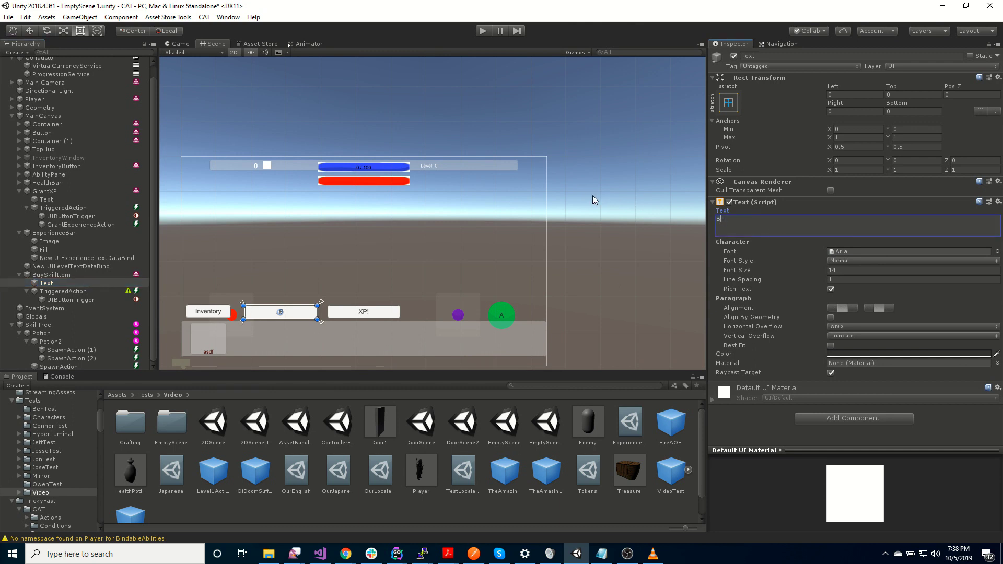
text(uy Tree Itm)
key(BackSpace)
text(em)
- Add a UI Panel as a child of MainCanvas
click(61, 117)
right_click(61, 117)
mouse_move(132, 285)
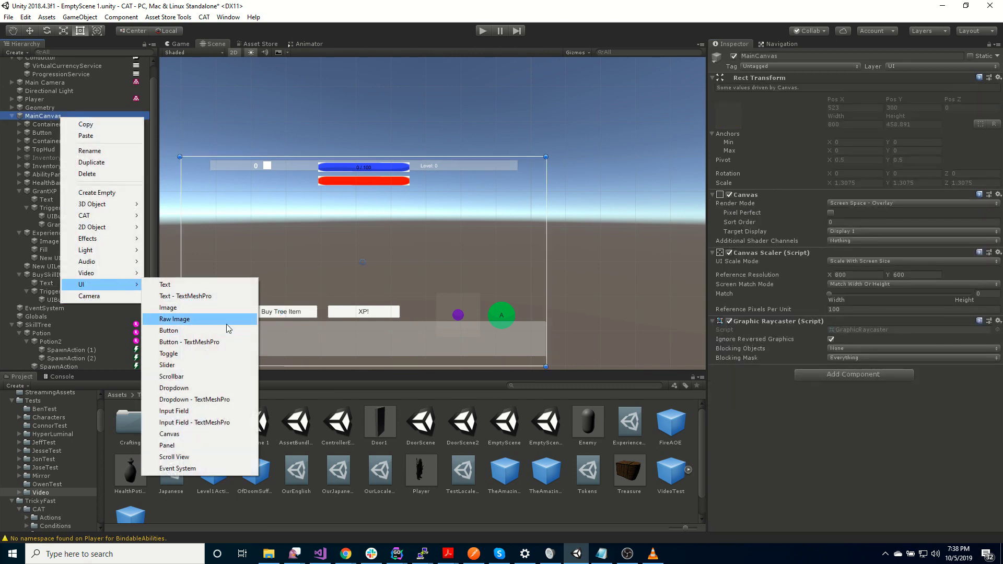
click(196, 445)
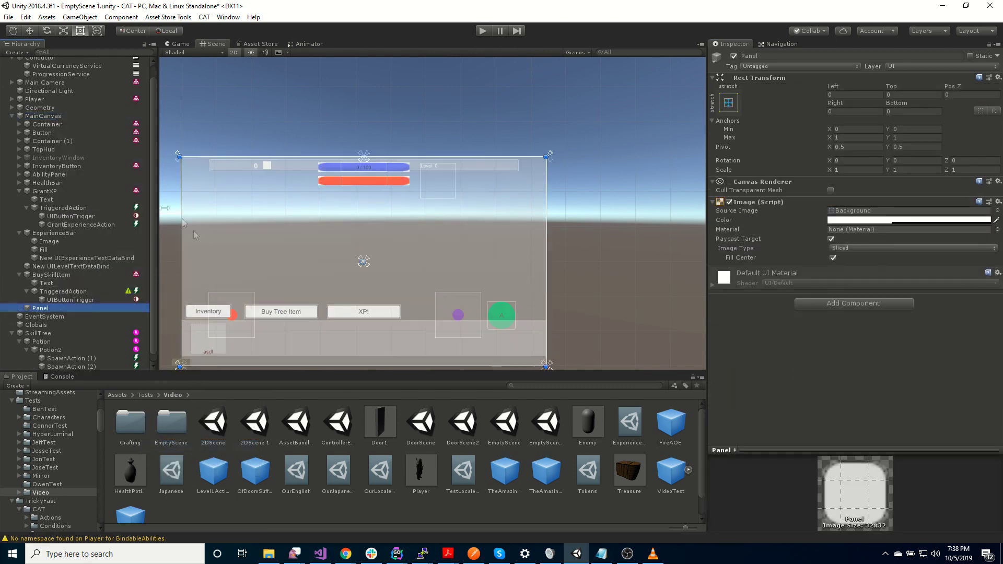
- Inset the new Panel to about 168 Left, 92 Top, 175.5 Right and 158 Bottom
drag(832, 93, 763, 226)
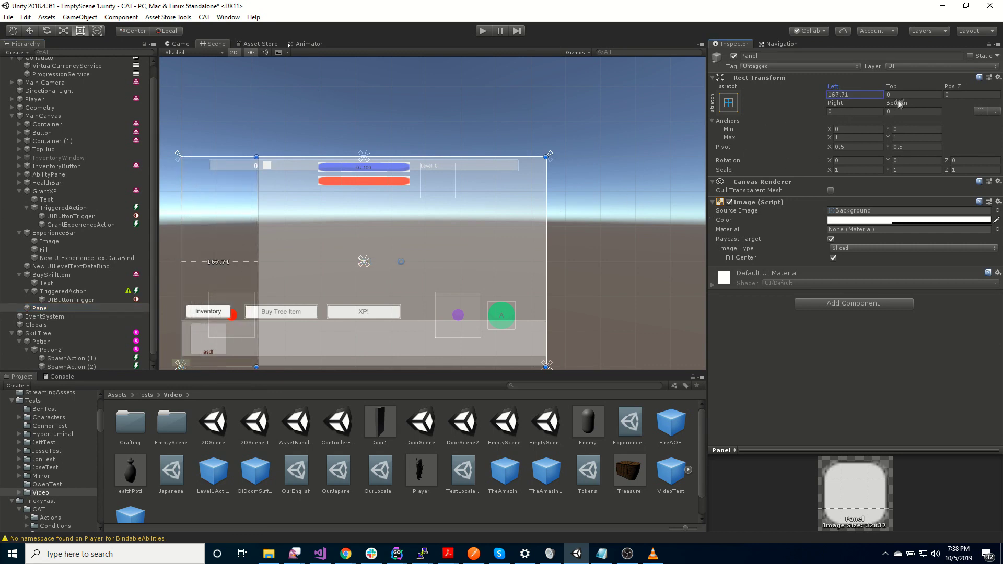
drag(894, 86, 585, 214)
drag(834, 107, 911, 149)
drag(897, 103, 682, 171)
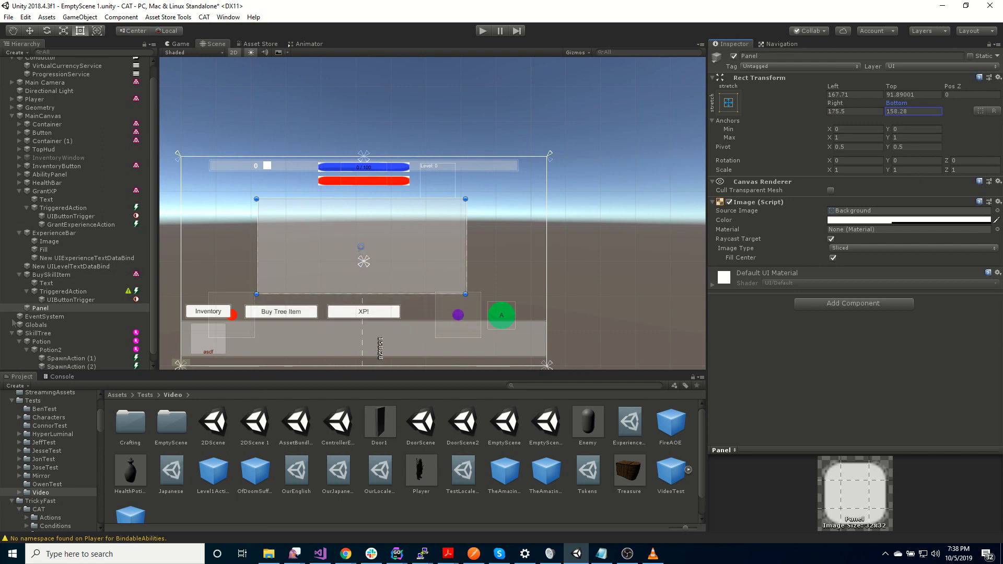
- Add a UI Text inside the Panel, anchored to its top center with a Pos Y of about -20
right_click(69, 307)
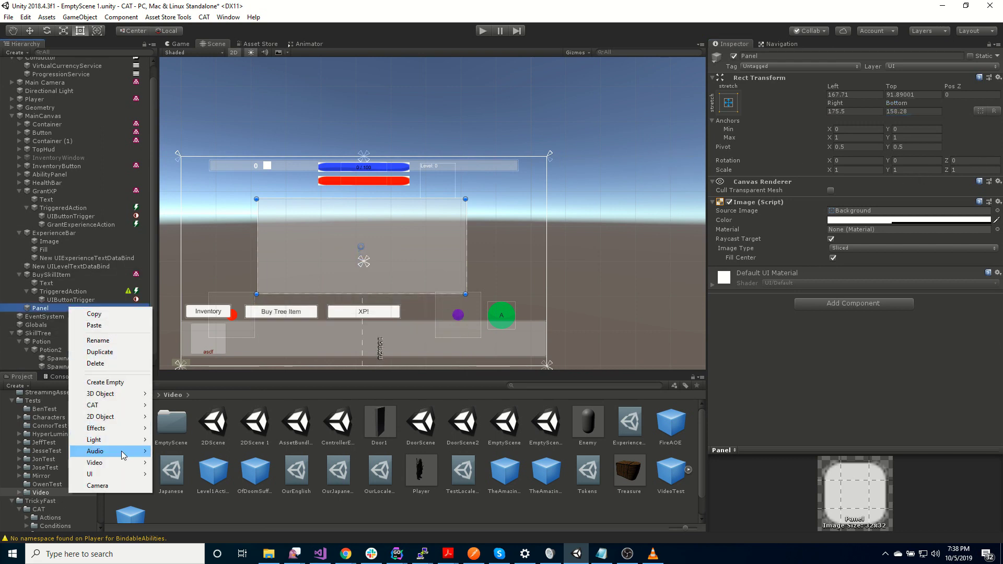
mouse_move(118, 475)
click(209, 290)
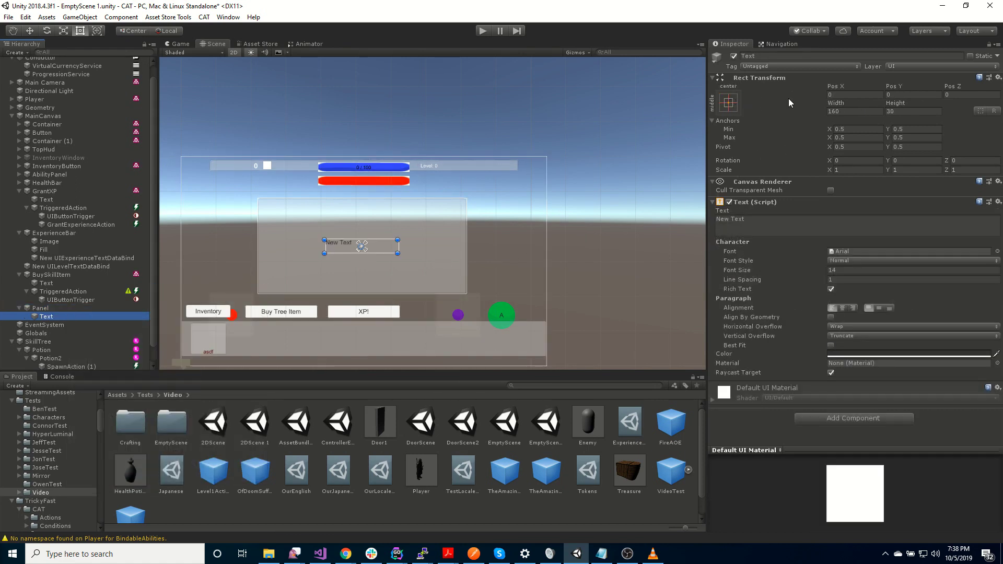
click(728, 103)
click(787, 185)
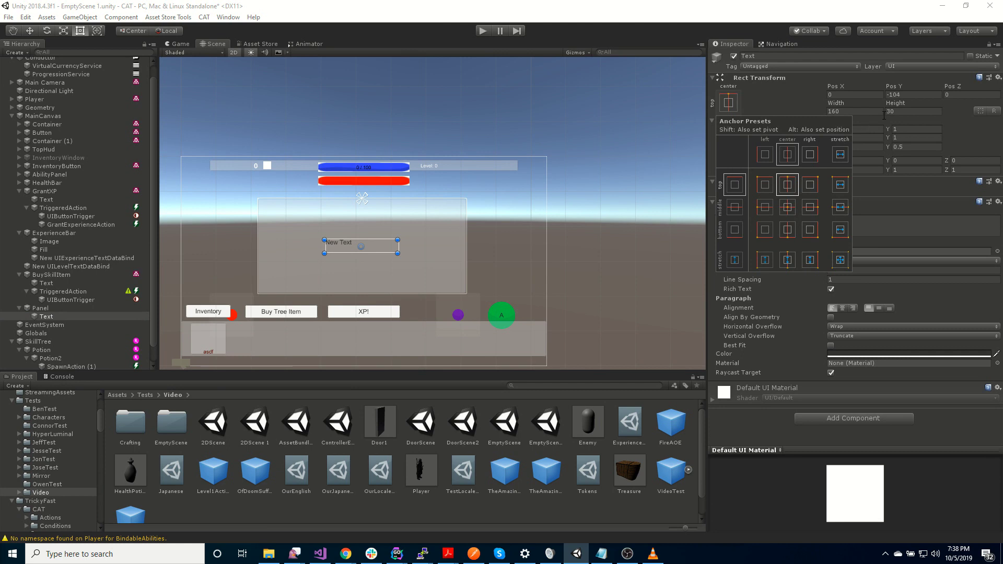
click(908, 94)
text(0)
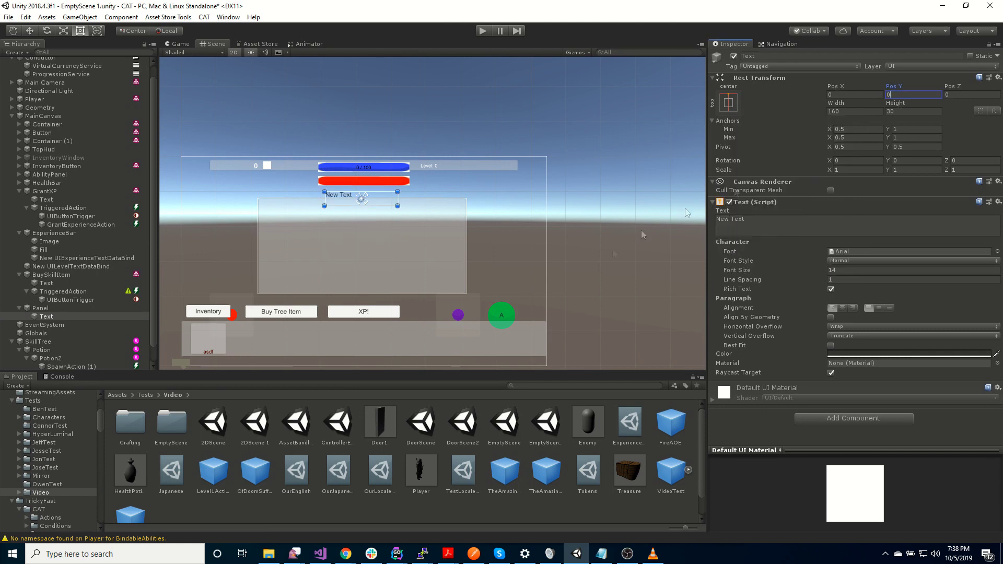
drag(894, 83, 597, 125)
- Center the Panel text horizontally and set it to "Skill Tree"
click(842, 308)
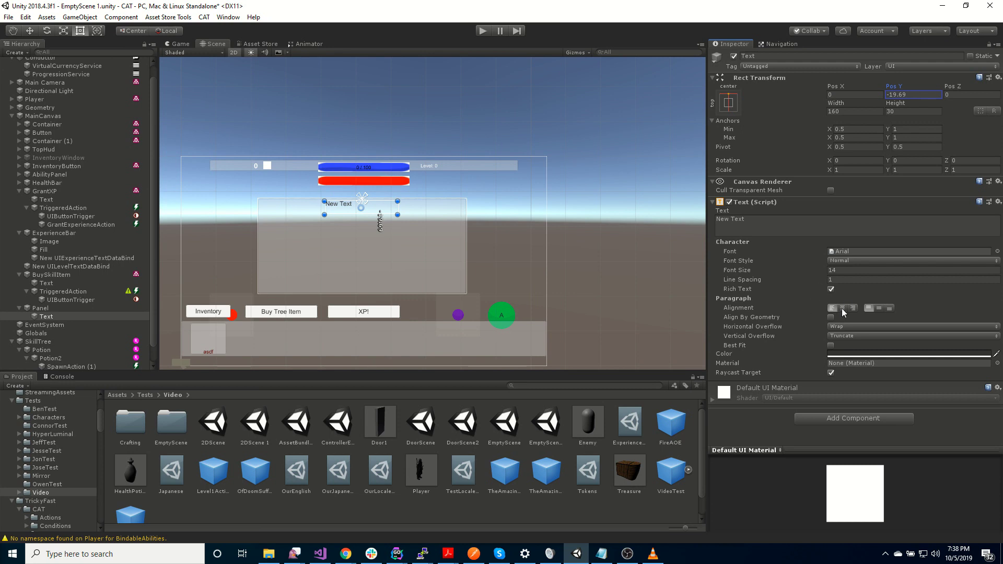
click(756, 233)
text(Skill Tree)
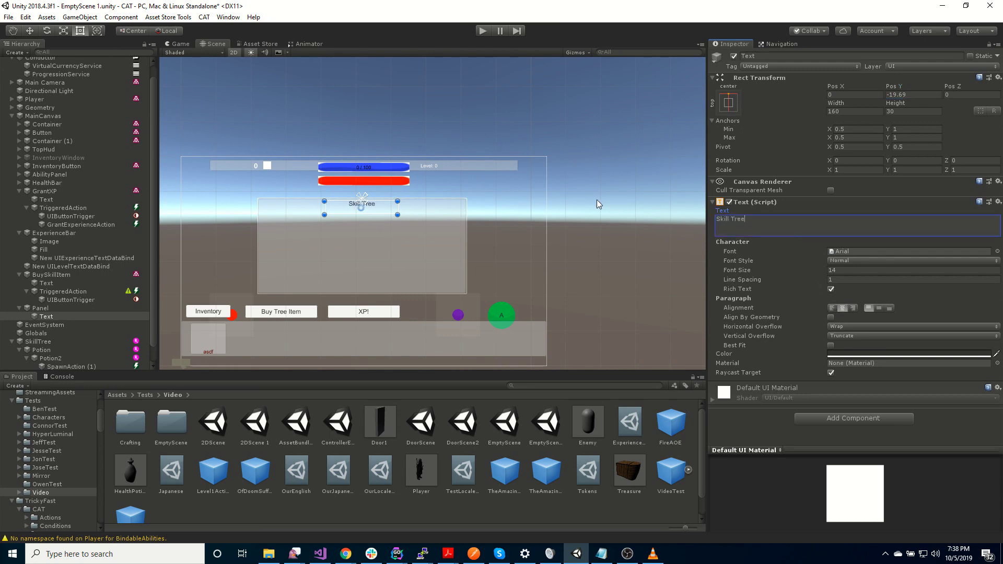
- Add a Data Bind Base component to the Panel
click(41, 308)
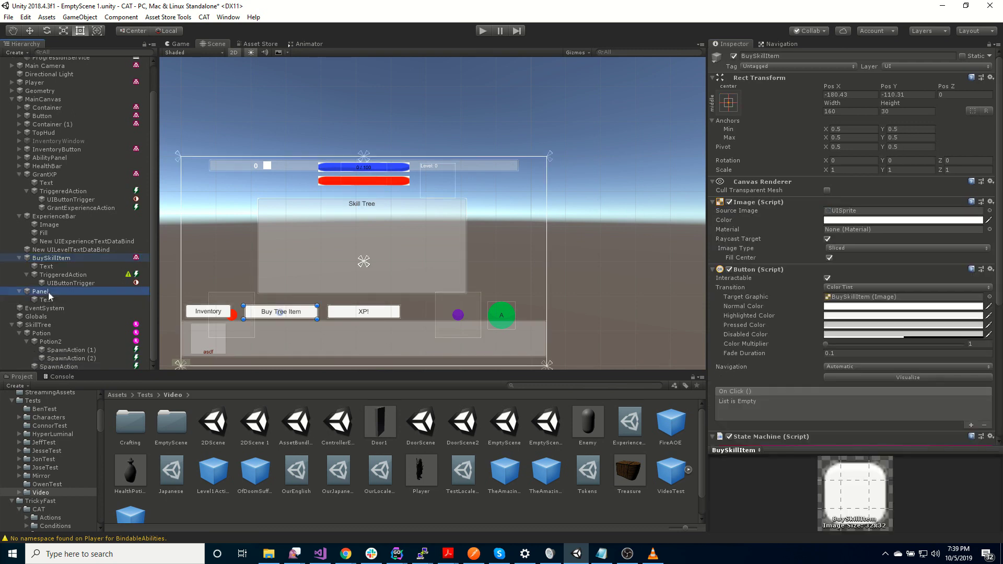
scroll(49, 294, down, 1)
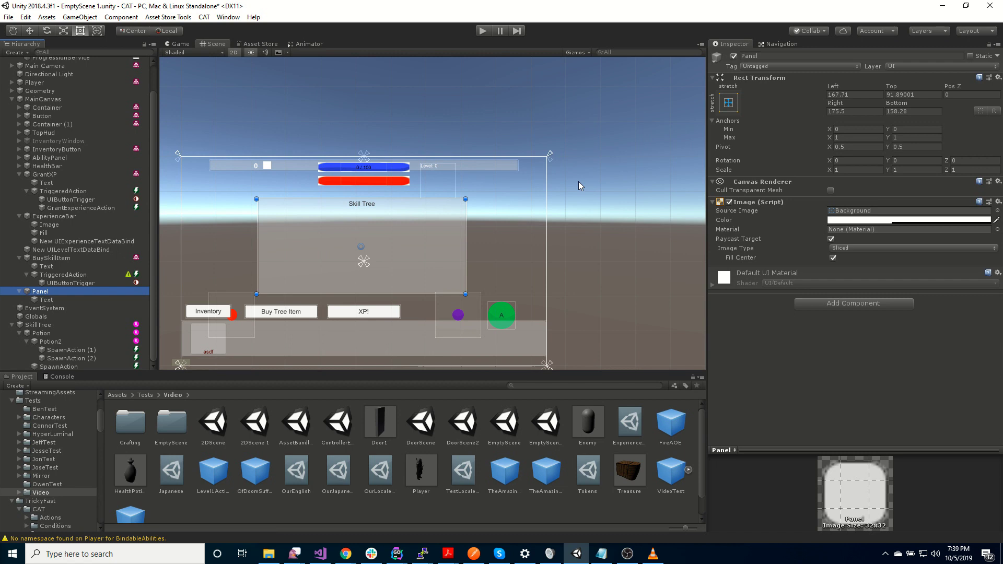
click(853, 304)
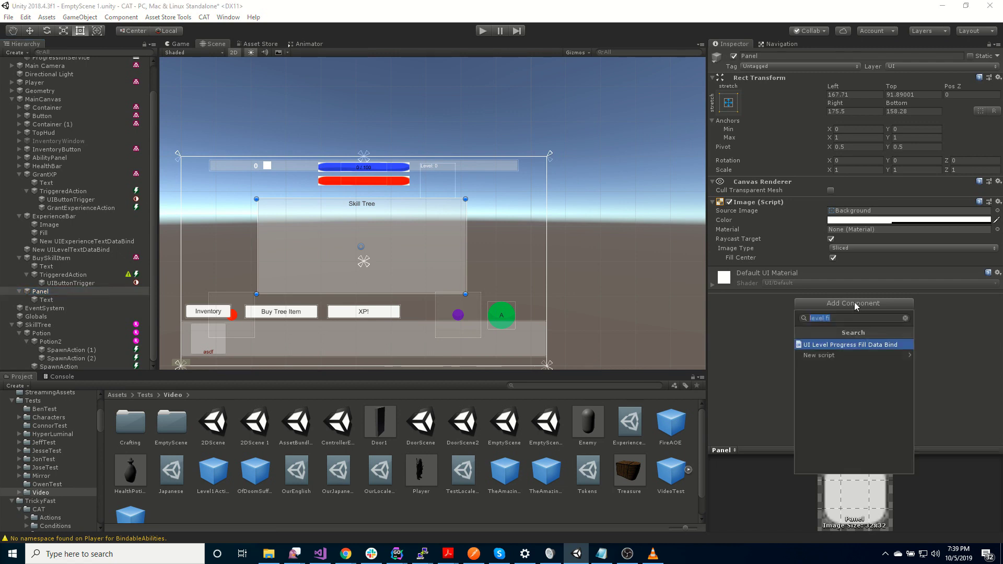
text(databi)
key(Return)
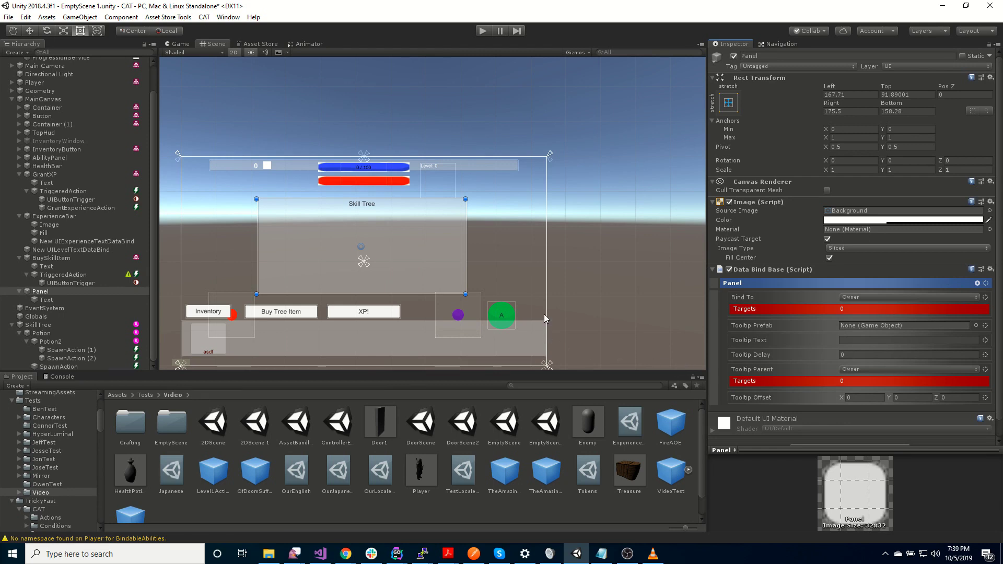
- Make the SkillTree object a child of ProgressionService in the hierarchy
click(33, 326)
scroll(33, 326, up, 1)
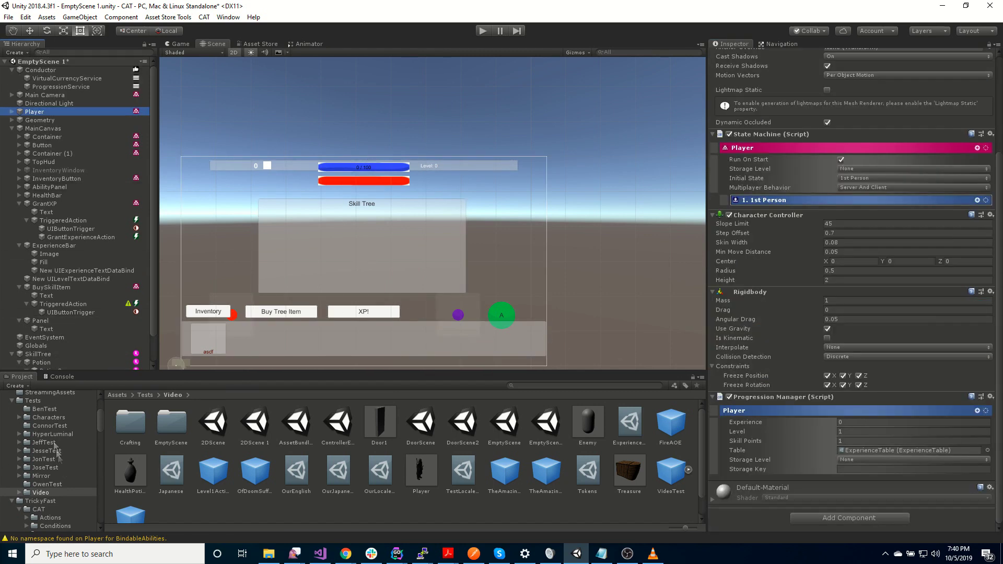
drag(36, 355, 74, 88)
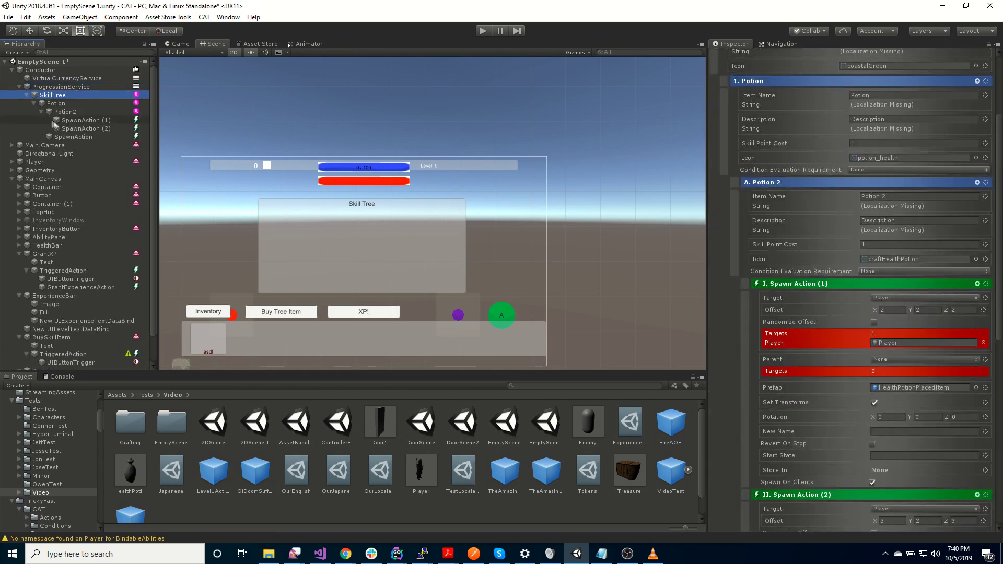
- Rename the SkillTree object as MainTree
click(61, 96)
text(MainTree)
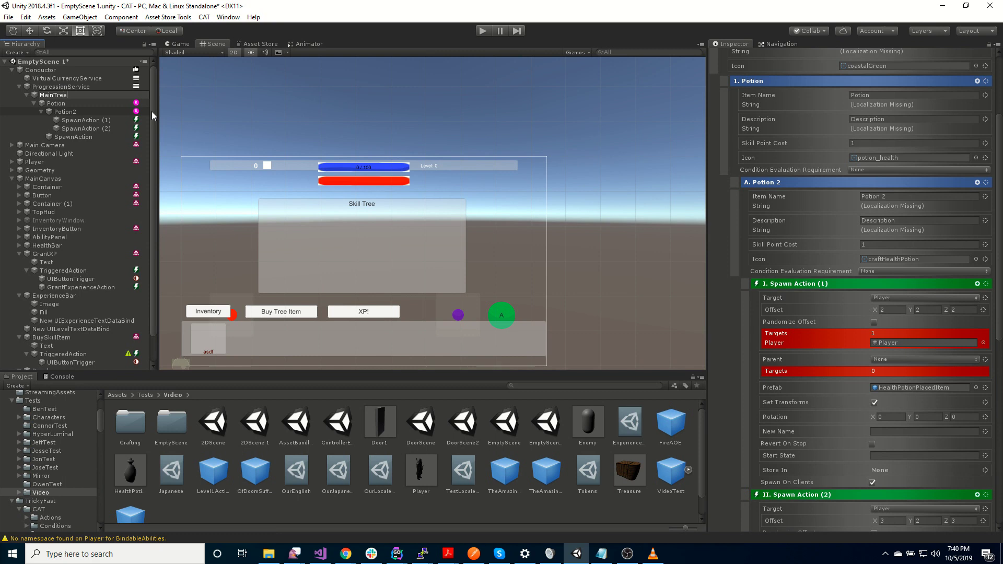
key(Return)
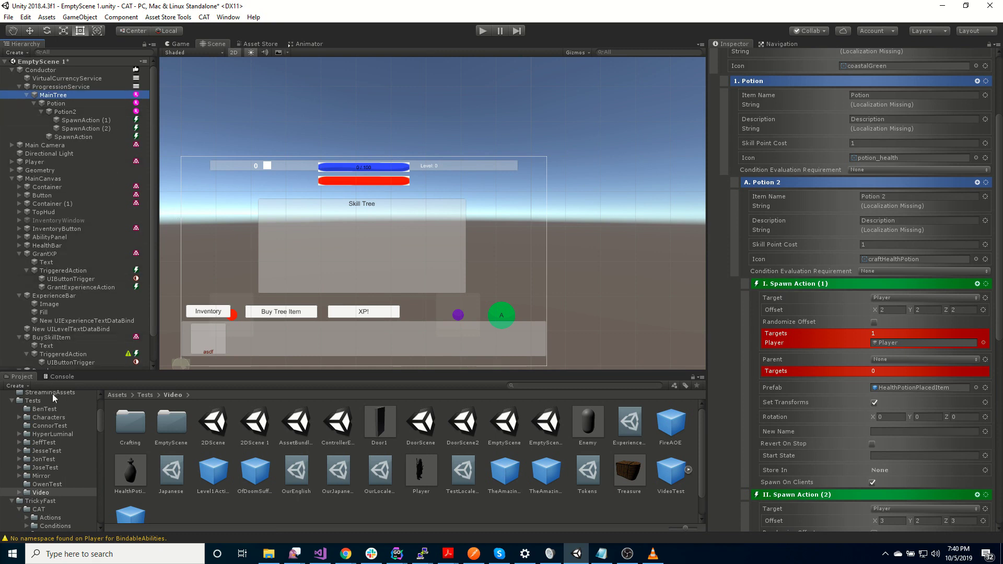
scroll(46, 352, down, 2)
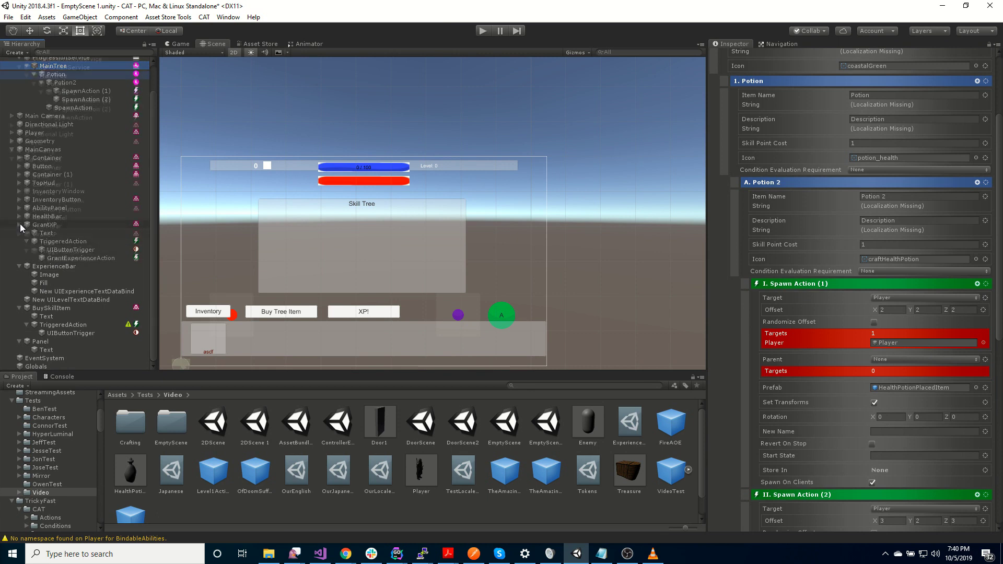
- Collapse the GrantXP object and examine the BuySkillItem button with its text, triggered action and button trigger
click(20, 225)
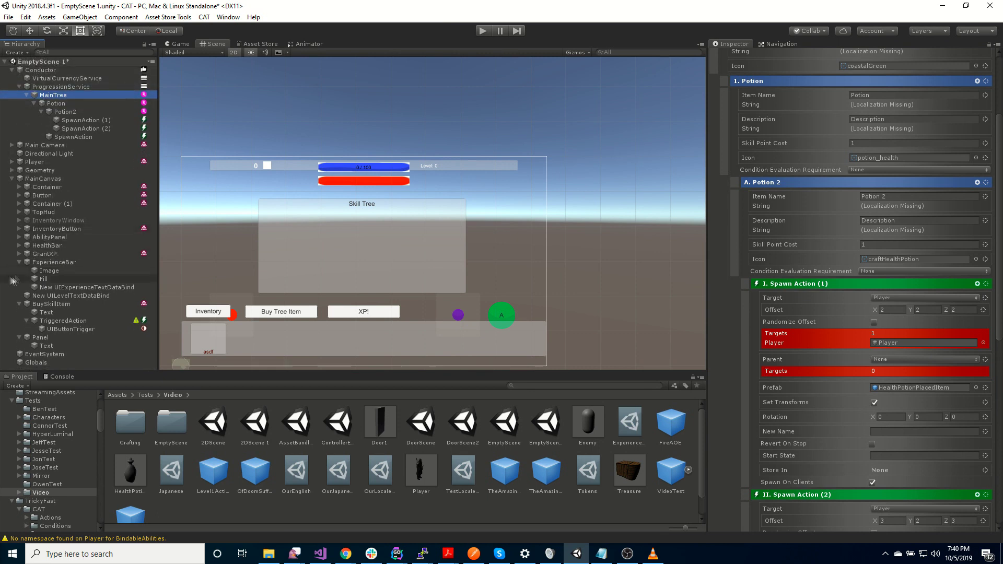
click(51, 304)
scroll(853, 343, down, 3)
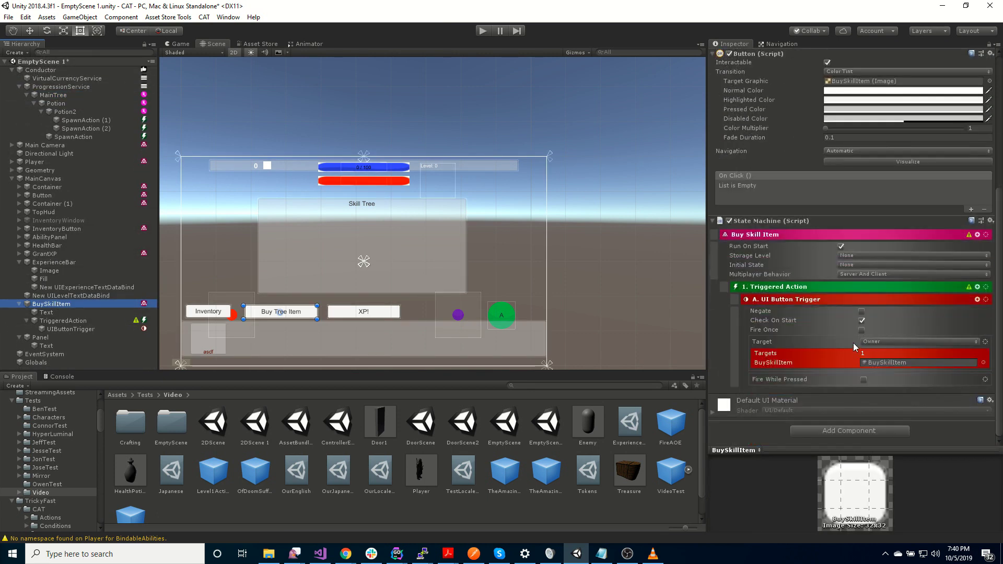
click(61, 312)
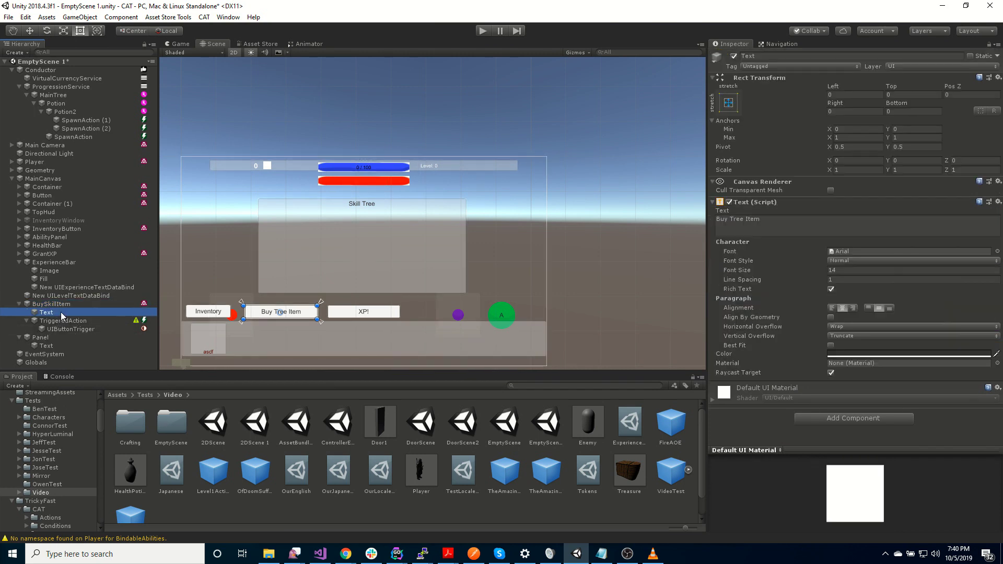
click(63, 320)
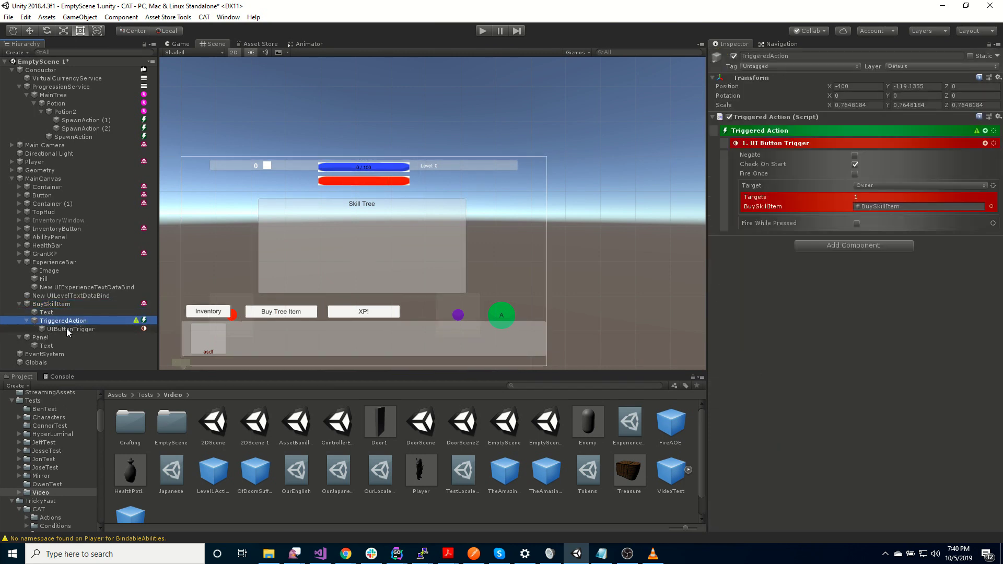
click(67, 328)
- Bind the skill tree Panel's Data Bind Base to a Named target, using the MainTree object
click(41, 338)
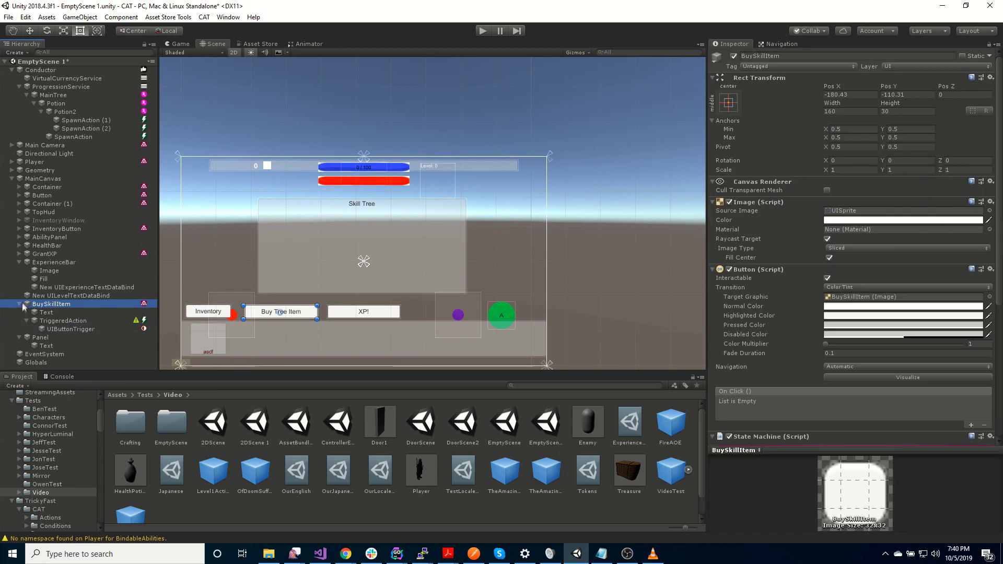
scroll(757, 341, down, 1)
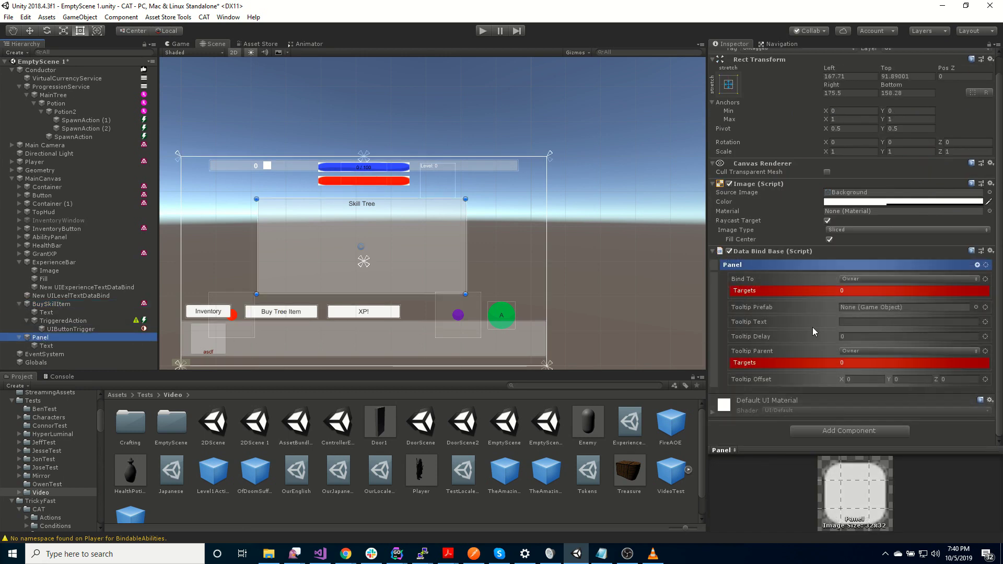
click(858, 280)
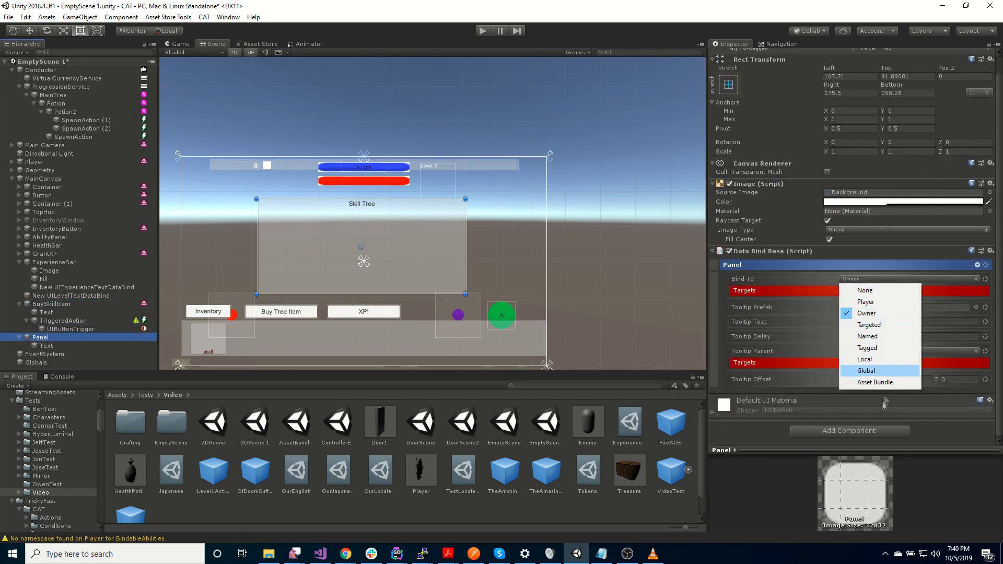
click(868, 336)
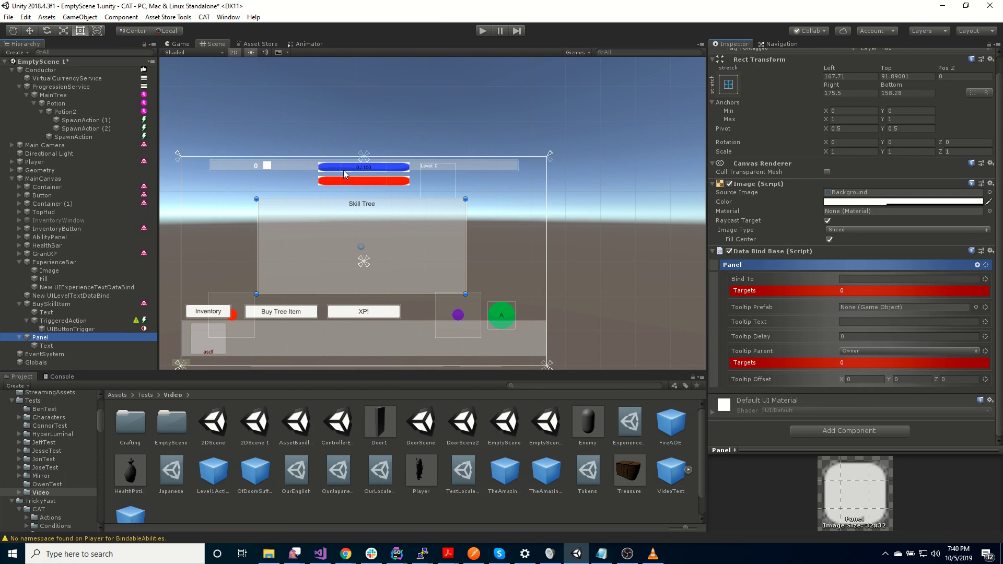
drag(53, 95, 858, 278)
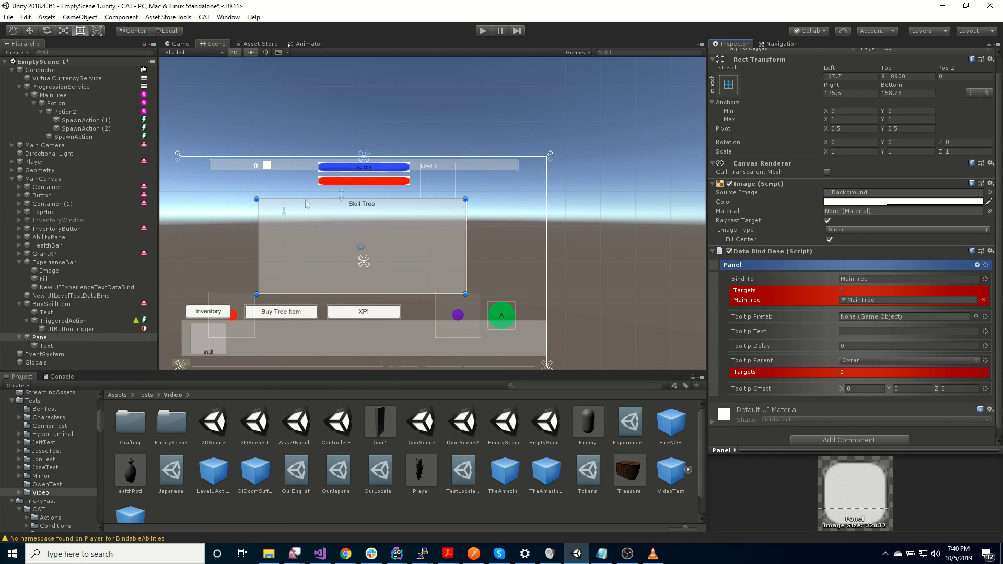
- Add a UI Text Data Bind component to the Panel's Text object
click(46, 346)
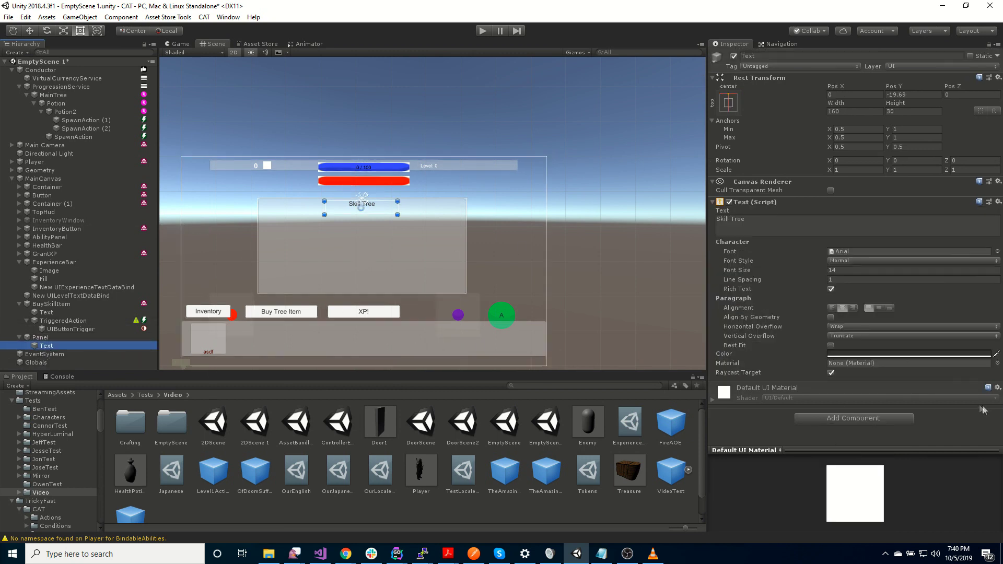
click(865, 418)
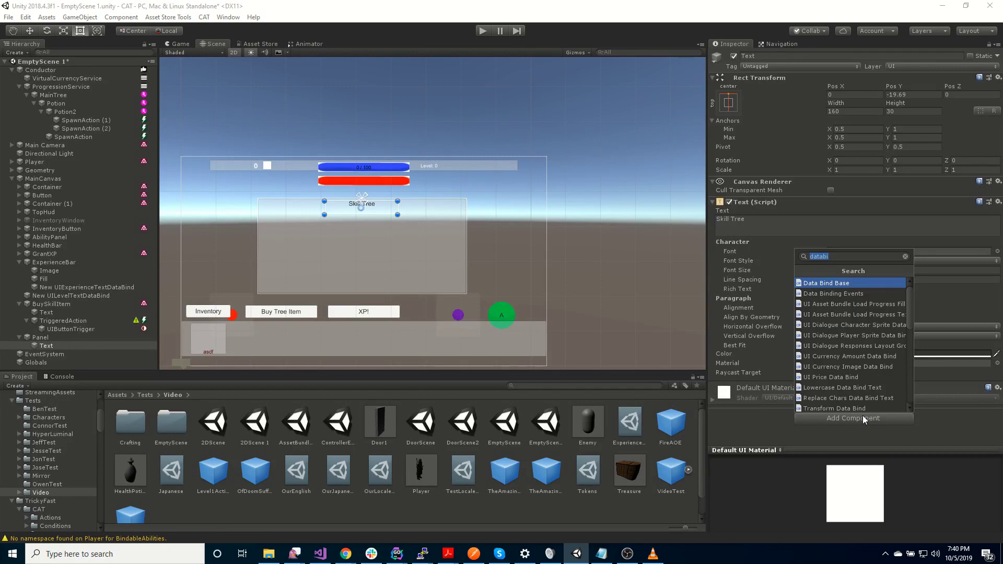
text(text da)
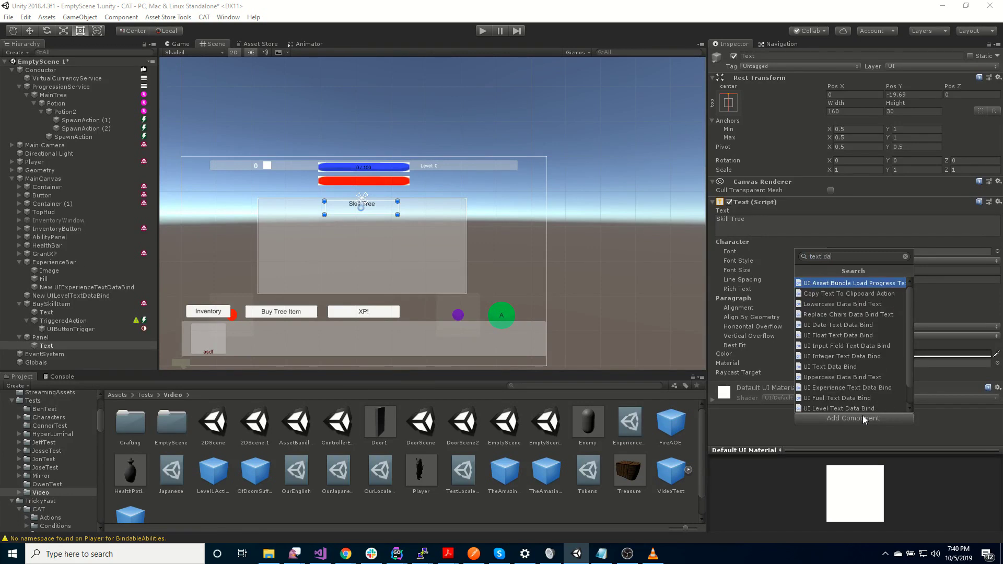
text(t)
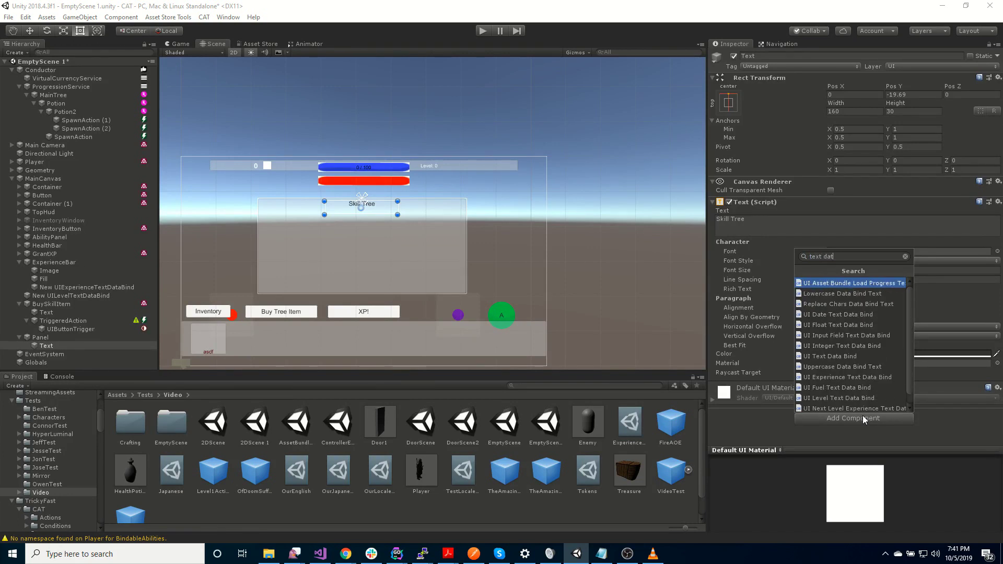
key(Down)
key(Down)
key(Down)
key(Down)
key(Down)
key(Down)
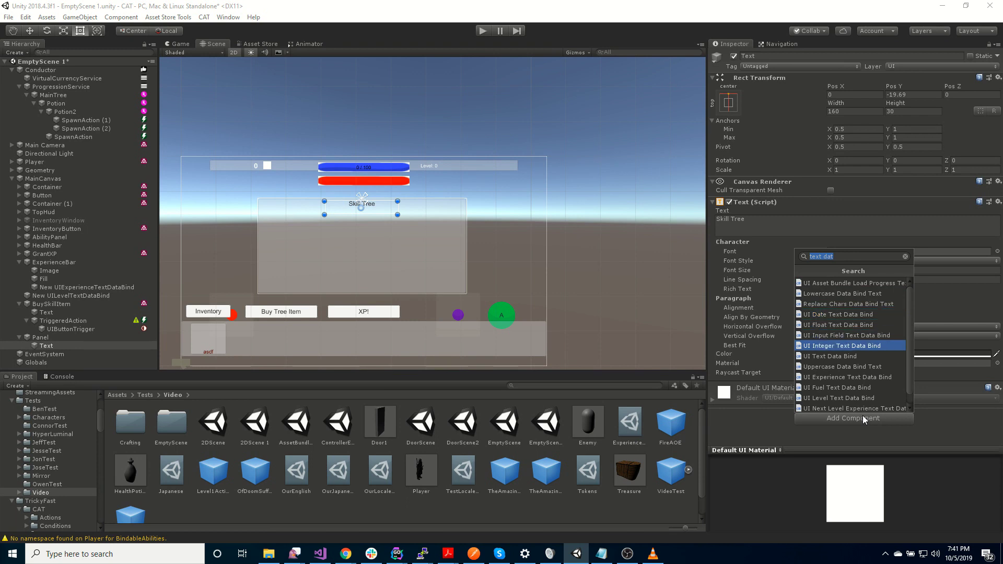
key(Down)
key(Return)
- Set the text data bind's Text Value source to Owner with the reference name treeName
scroll(790, 278, down, 6)
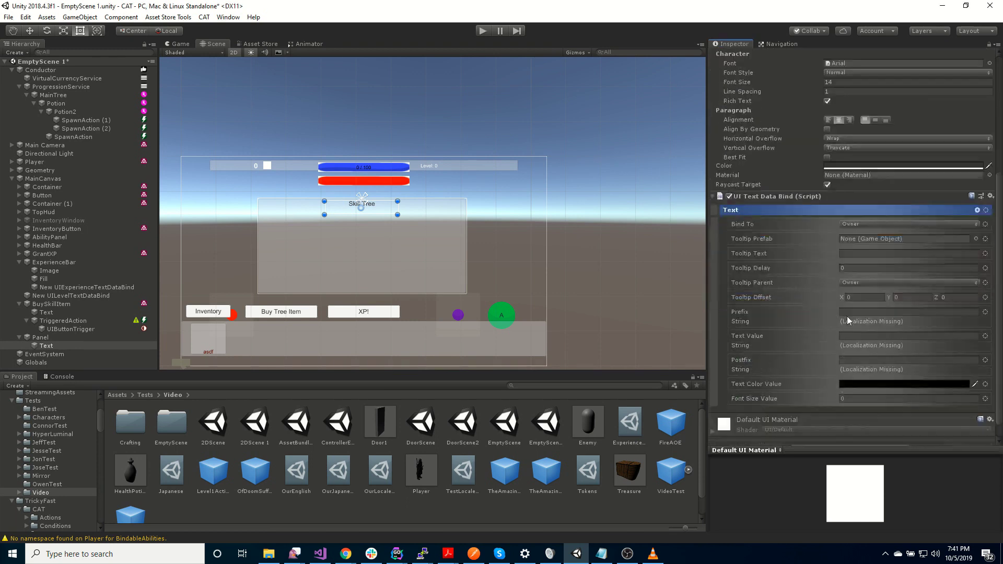
click(985, 336)
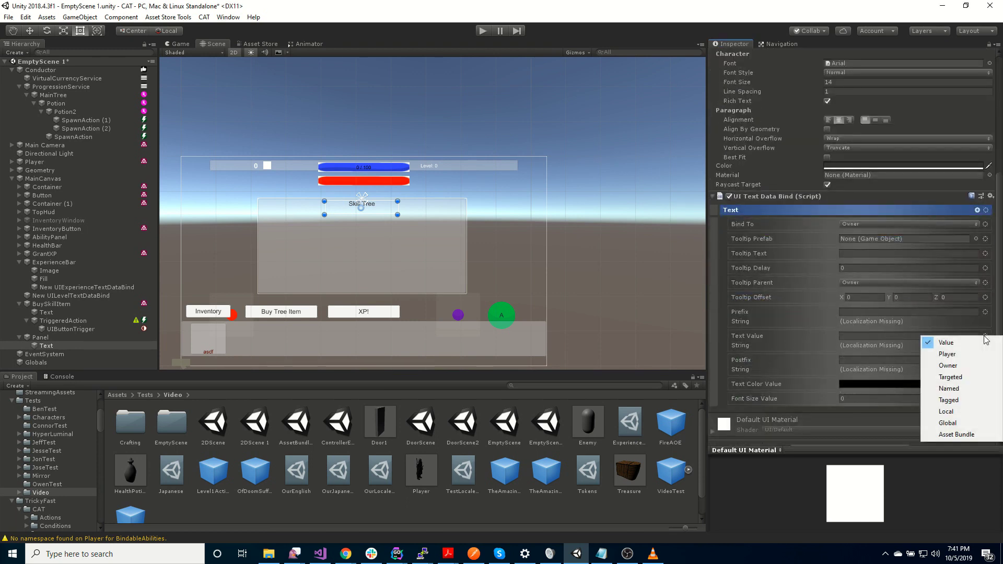
click(969, 364)
click(872, 345)
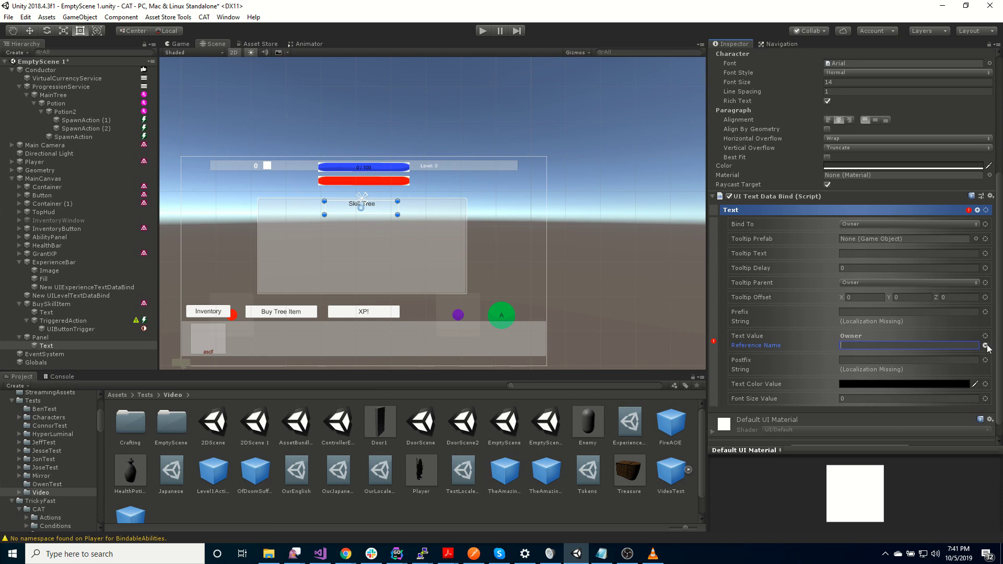
key(alt+Tab)
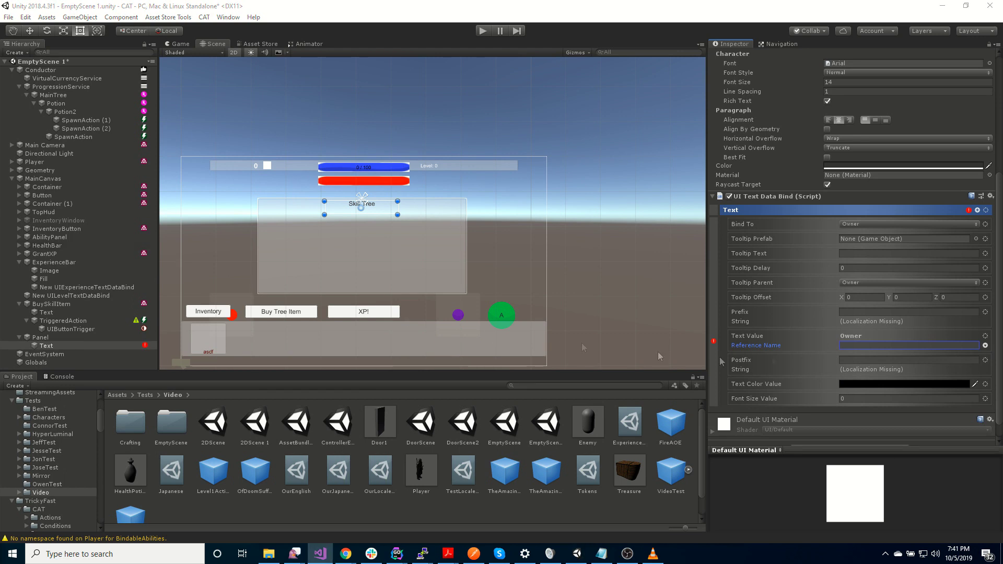
click(874, 345)
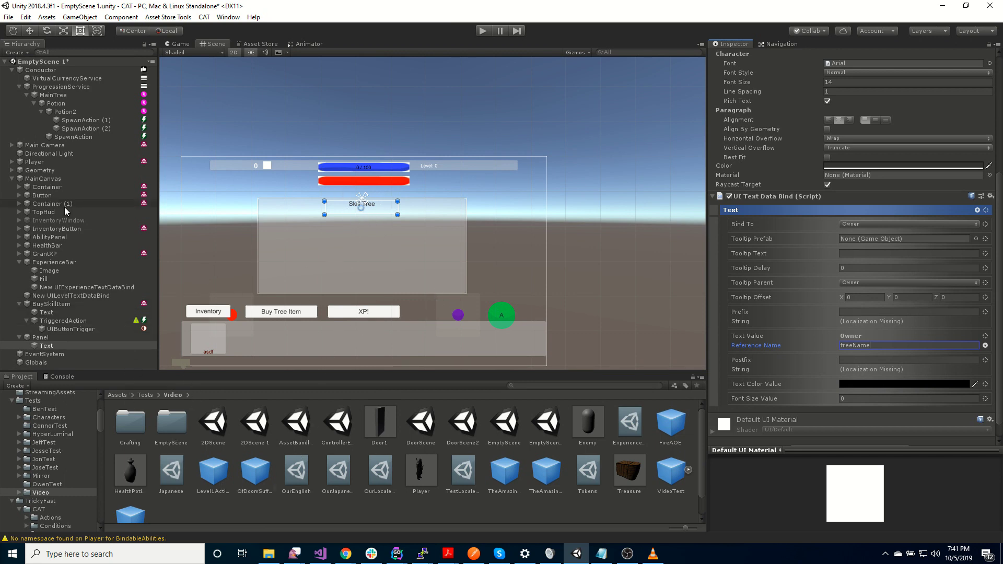
- Correct MainTree's Tree Name to "The Skill Tree" with a capital T in the last word
click(67, 96)
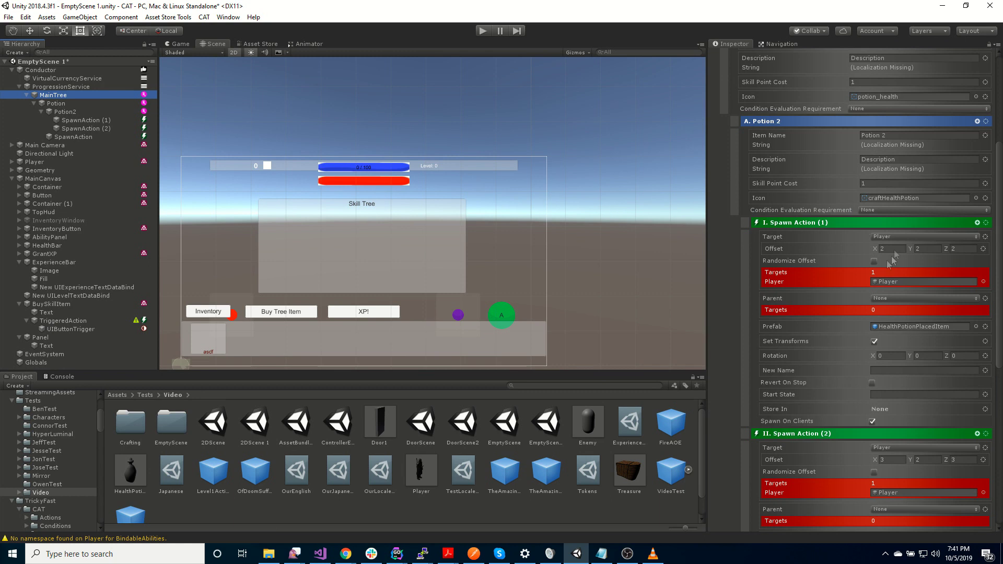
scroll(888, 251, up, 6)
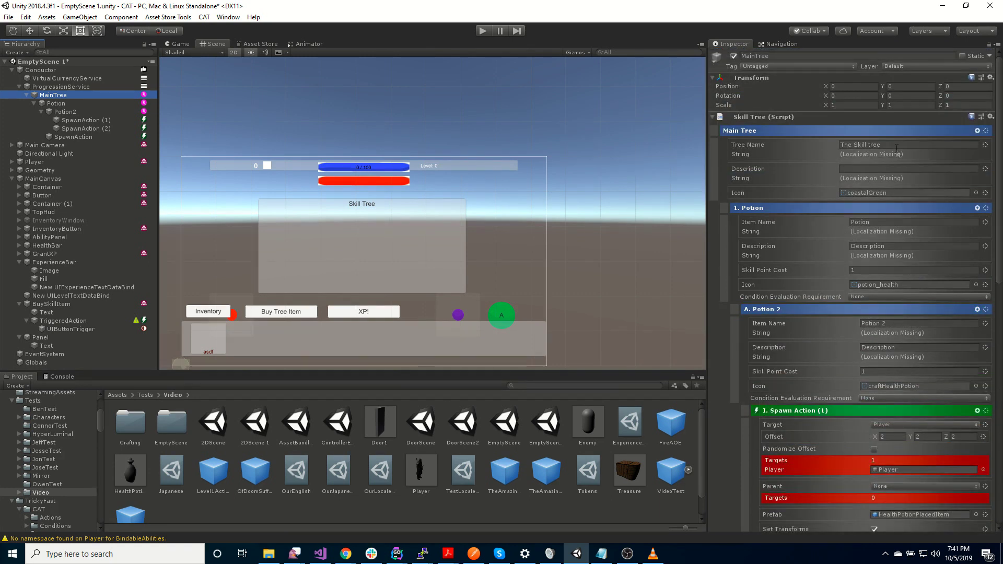
click(877, 146)
key(End)
key(Delete)
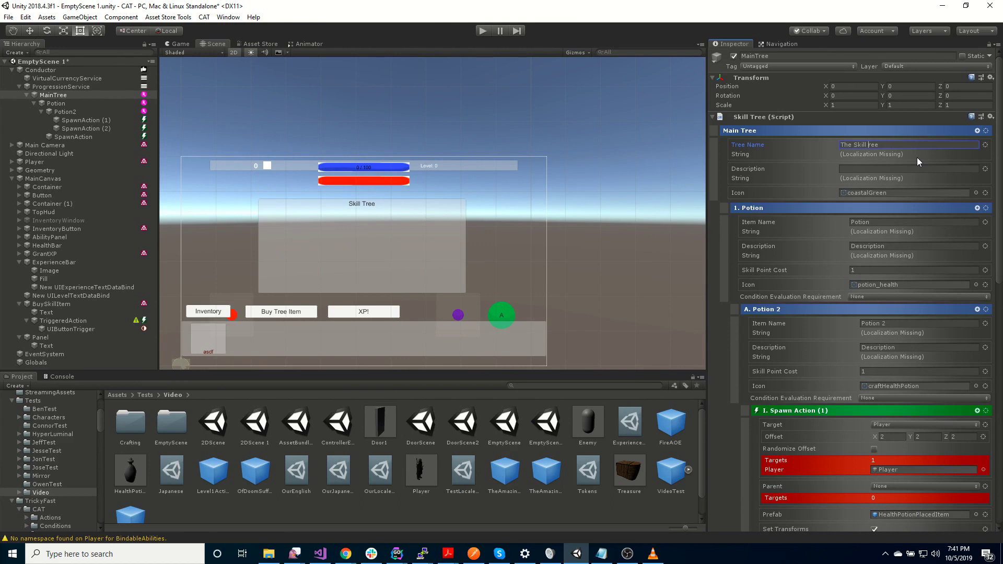
text(T)
- Create a UI button as a child of the Panel and name it PotionButton
click(78, 337)
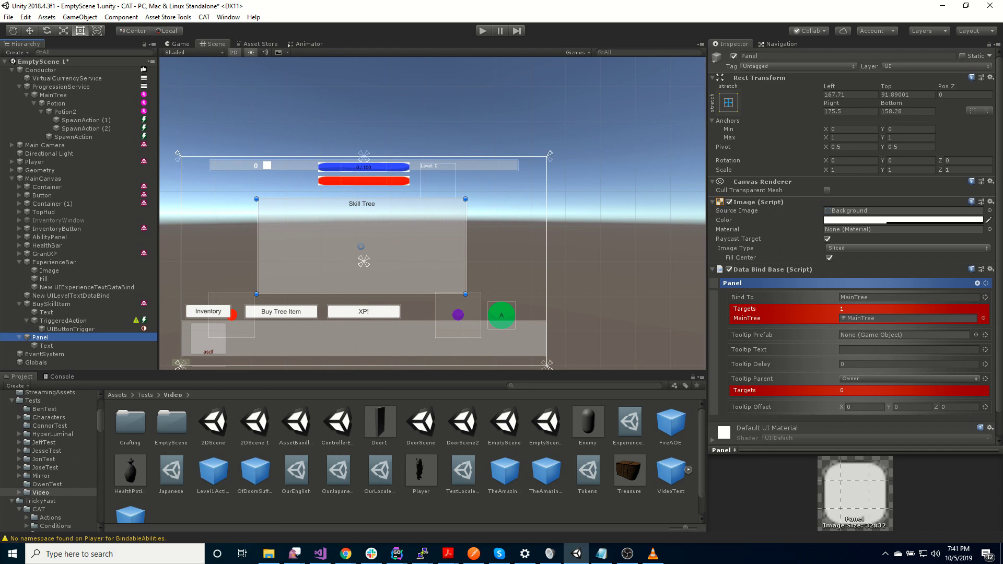
right_click(49, 338)
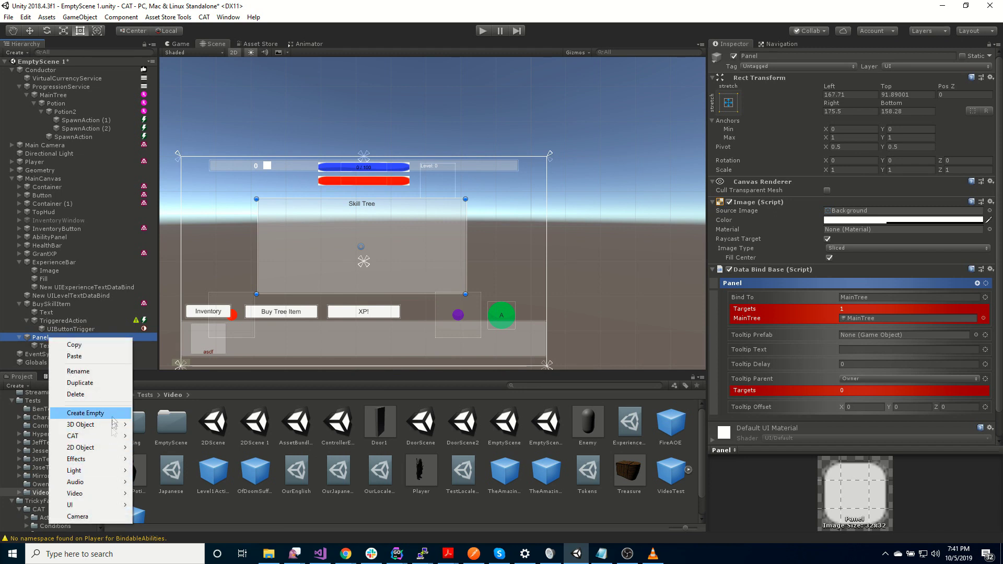
mouse_move(91, 504)
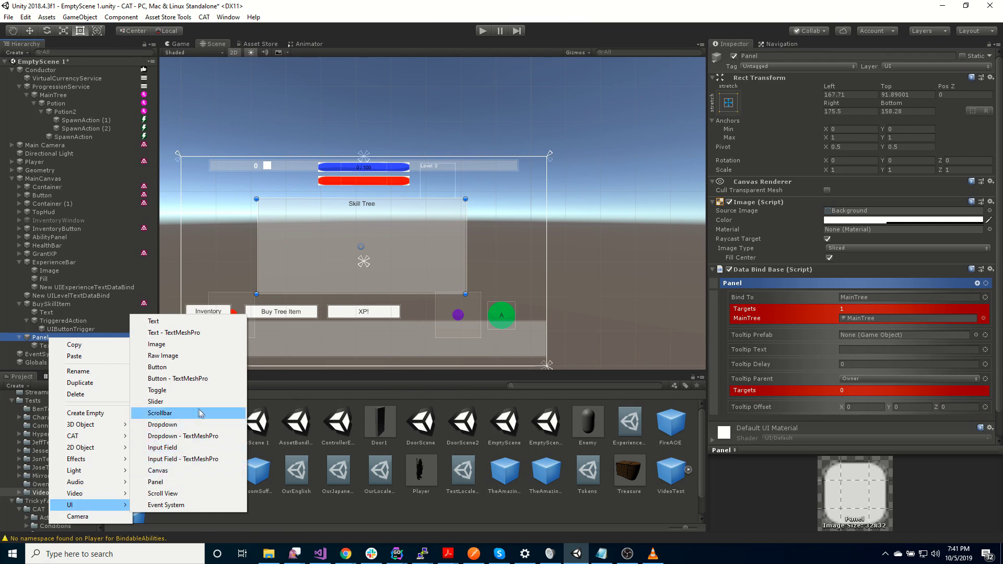
click(157, 367)
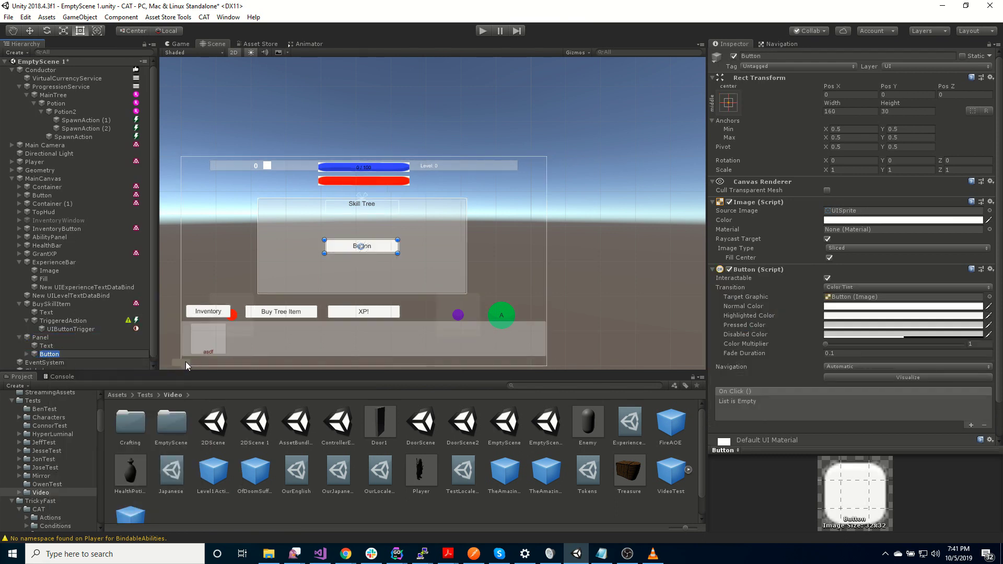
text(PotionButton)
key(Return)
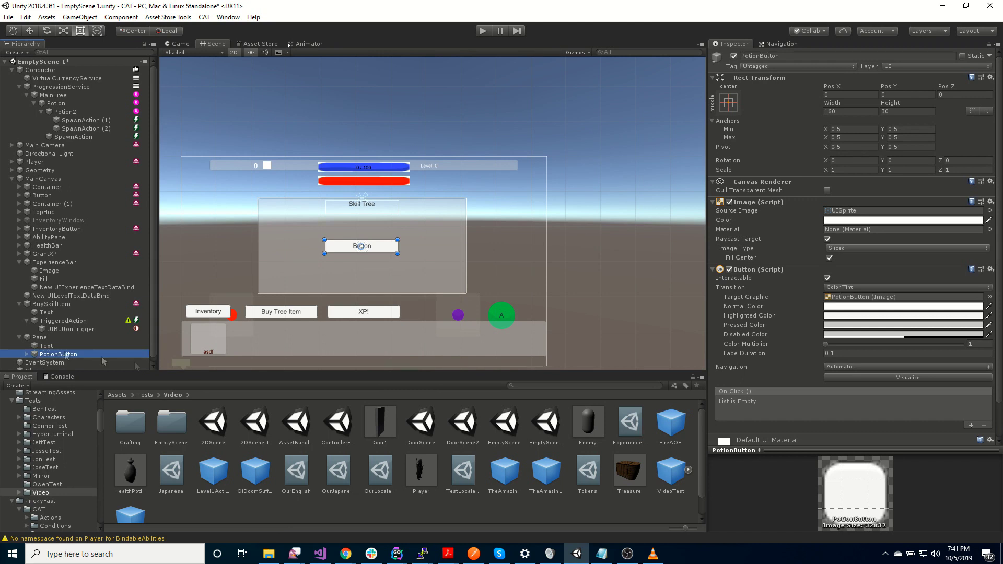
- Expand PotionButton and add a CAT UI Image Data Bind object as its child
click(26, 354)
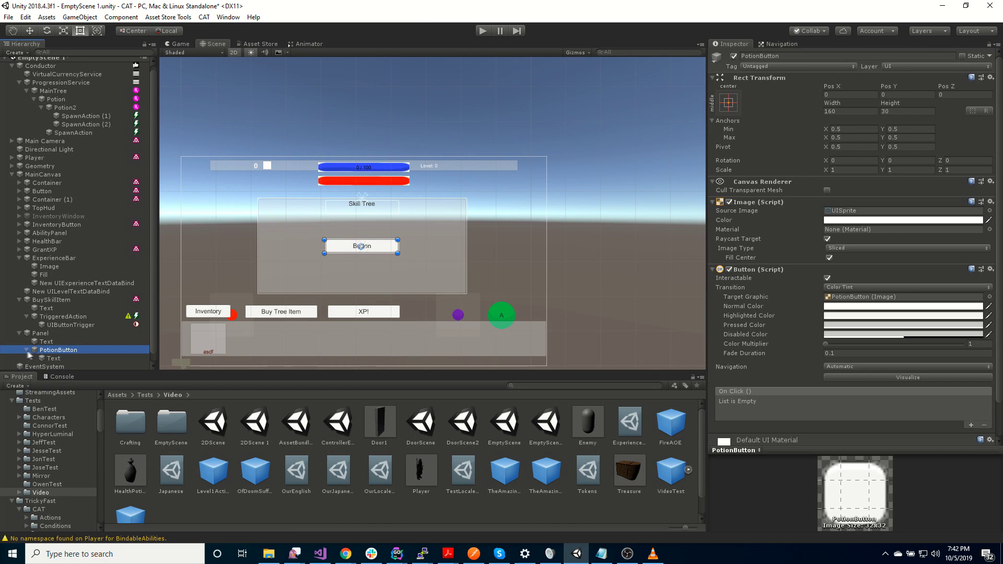
scroll(127, 347, down, 1)
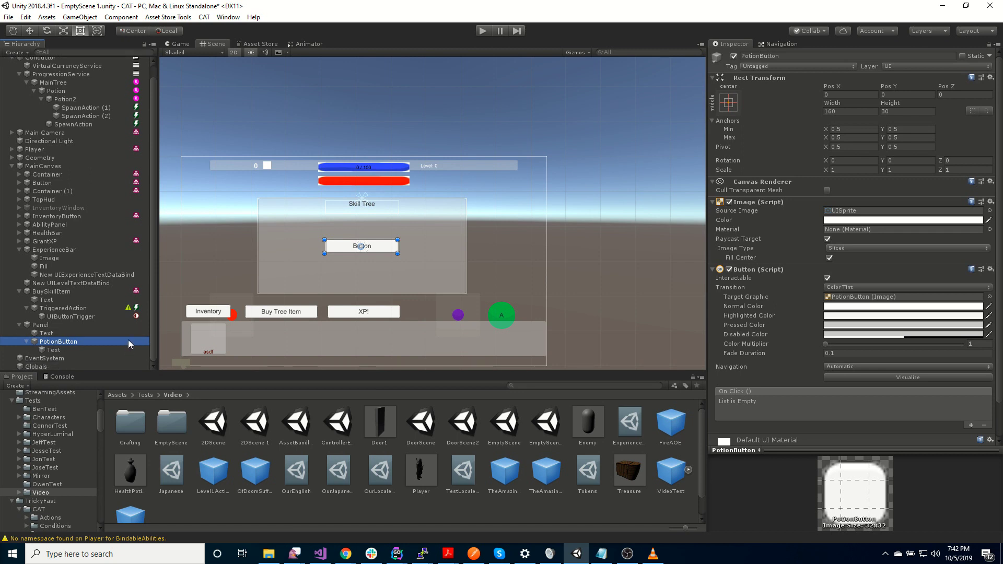
right_click(61, 342)
mouse_move(105, 441)
mouse_move(174, 442)
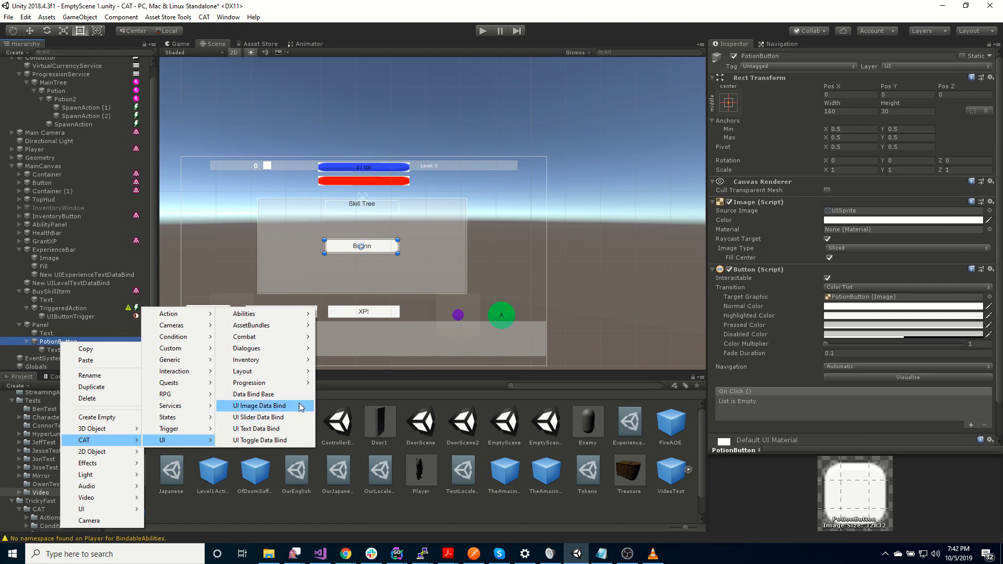
click(259, 405)
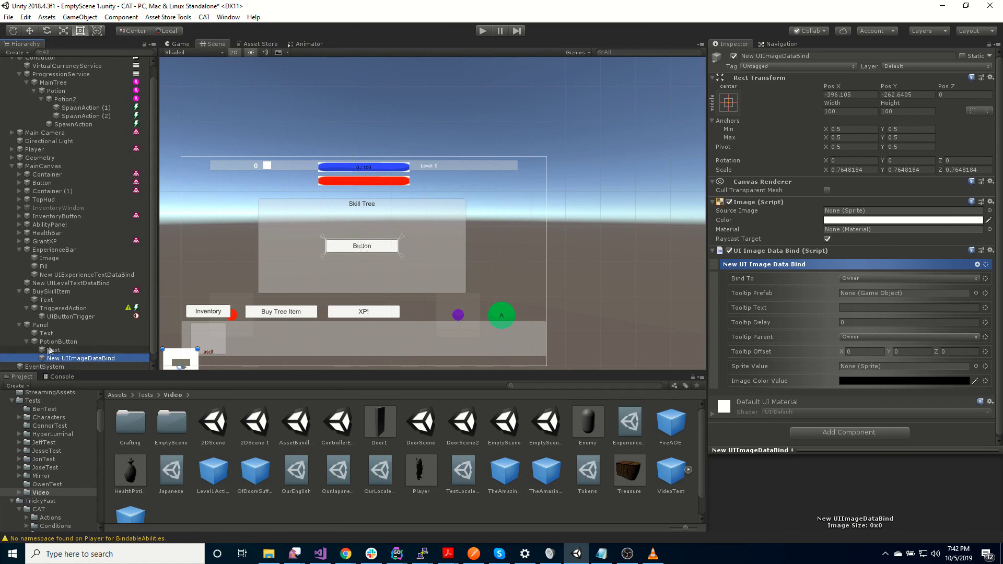
- Add a Data Bind Base component to PotionButton
click(59, 341)
scroll(882, 442, down, 2)
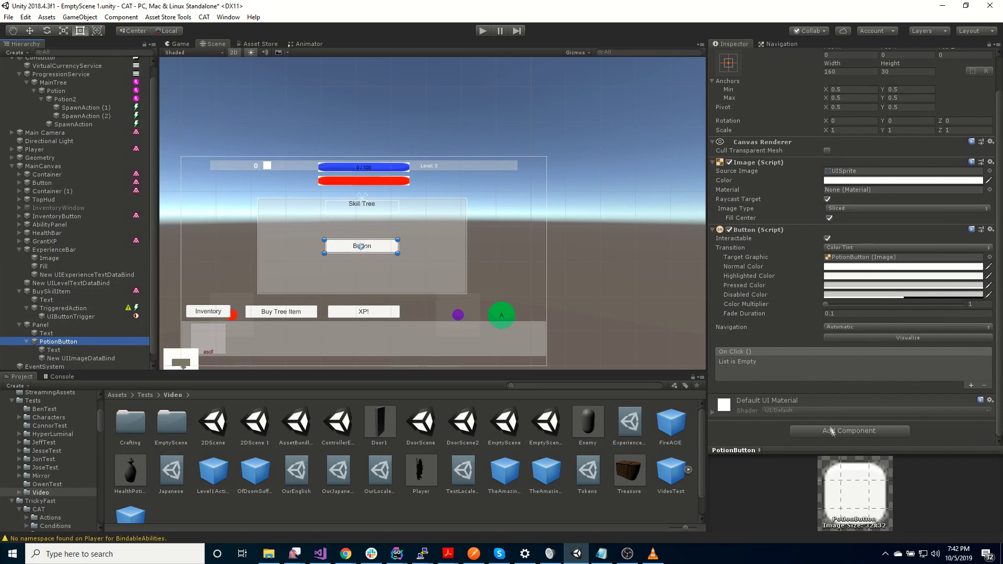
click(867, 431)
text(data)
click(842, 297)
- Enable a path for PotionButton's Bind To target and set the path to Potion
scroll(849, 381, down, 5)
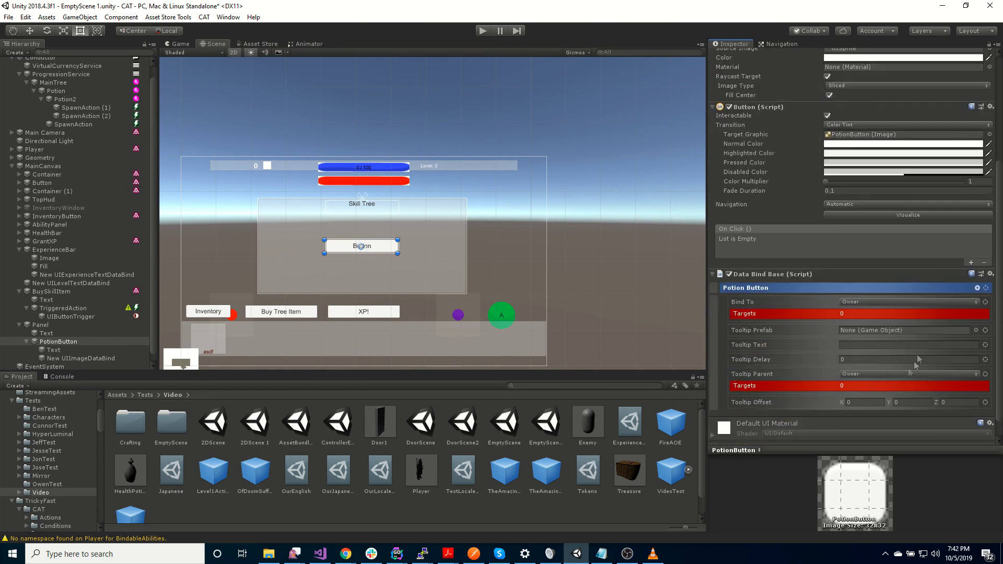
click(986, 304)
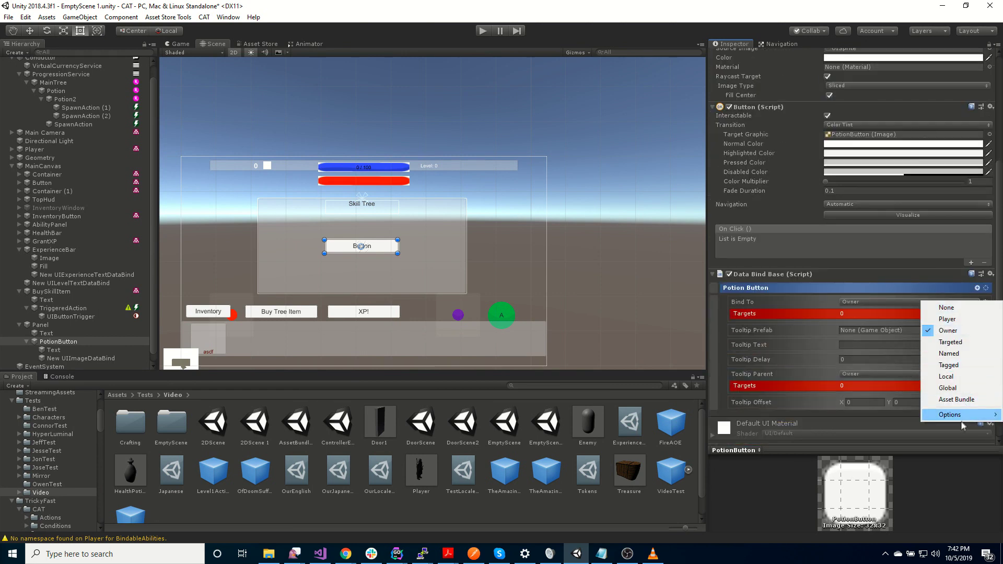
mouse_move(960, 415)
click(865, 417)
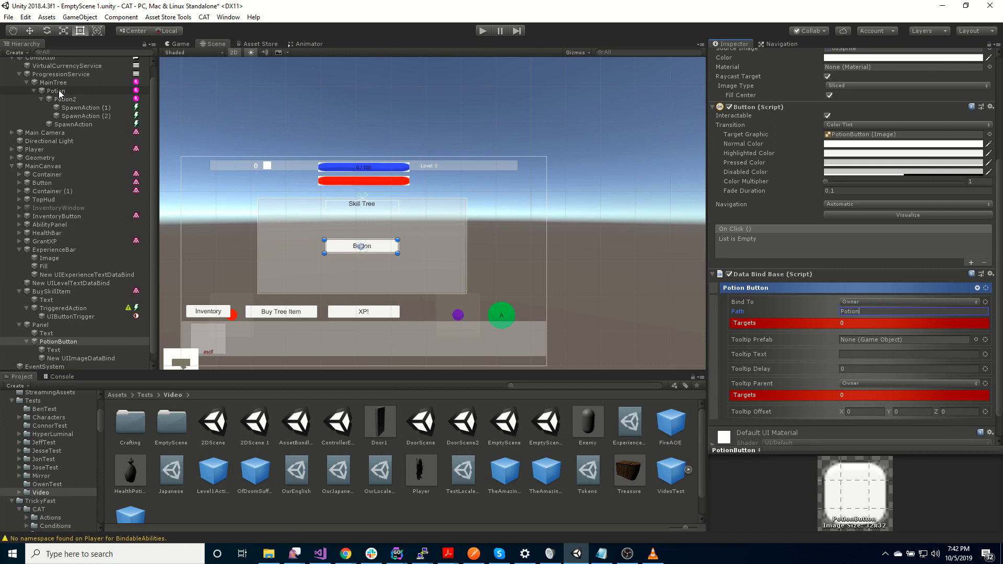
- Change the label text of PotionButton's Text child to Potion
click(58, 349)
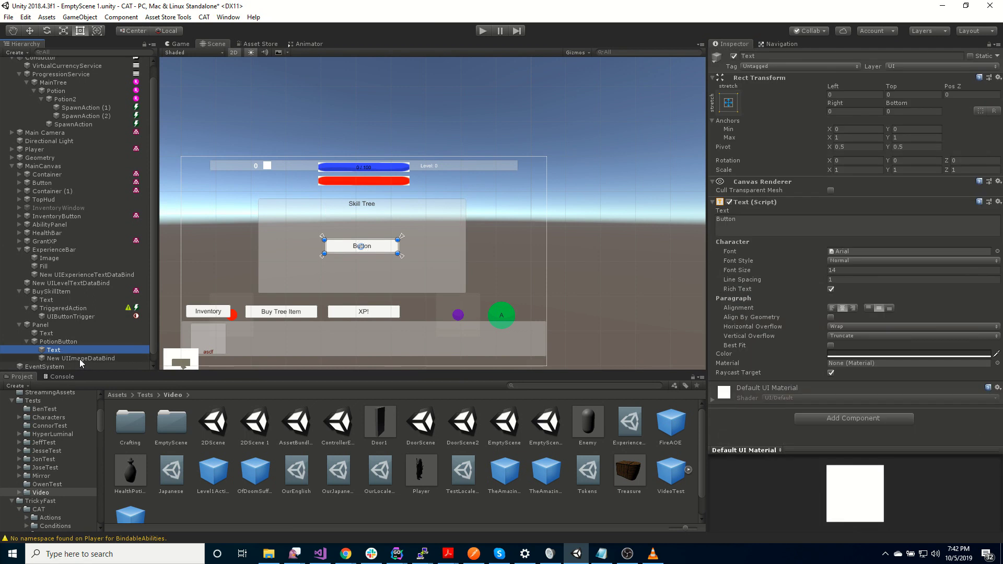
click(751, 223)
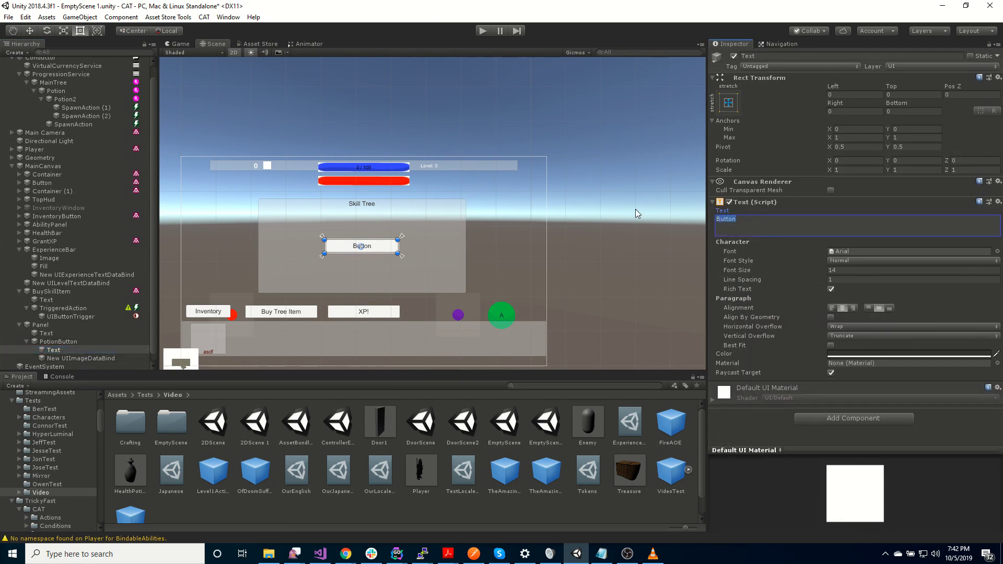
text(Potion)
- Bind the Sprite Value of PotionButton's New UIImageDataBind to Owner with the reference name icon
click(92, 358)
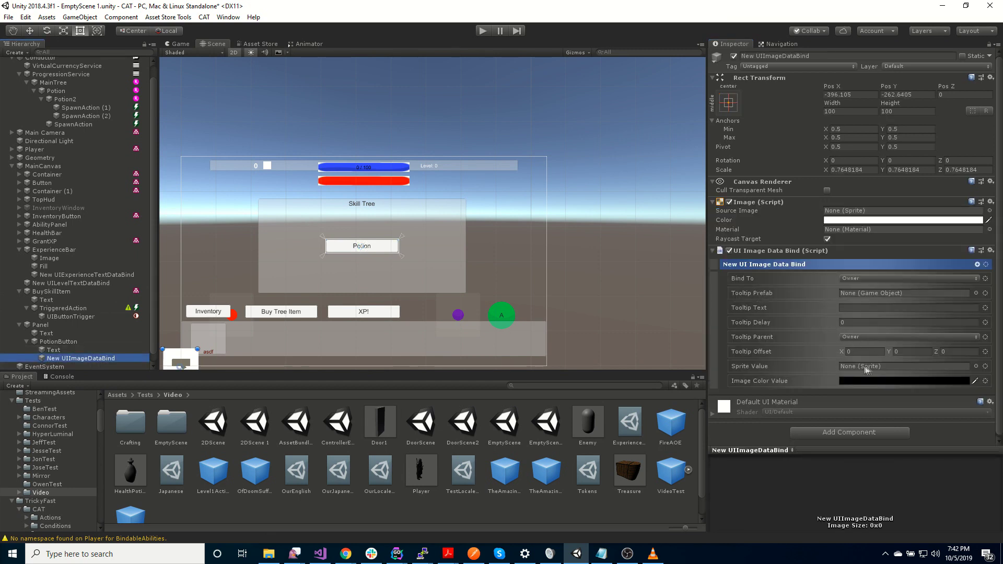
click(985, 366)
click(951, 393)
click(877, 376)
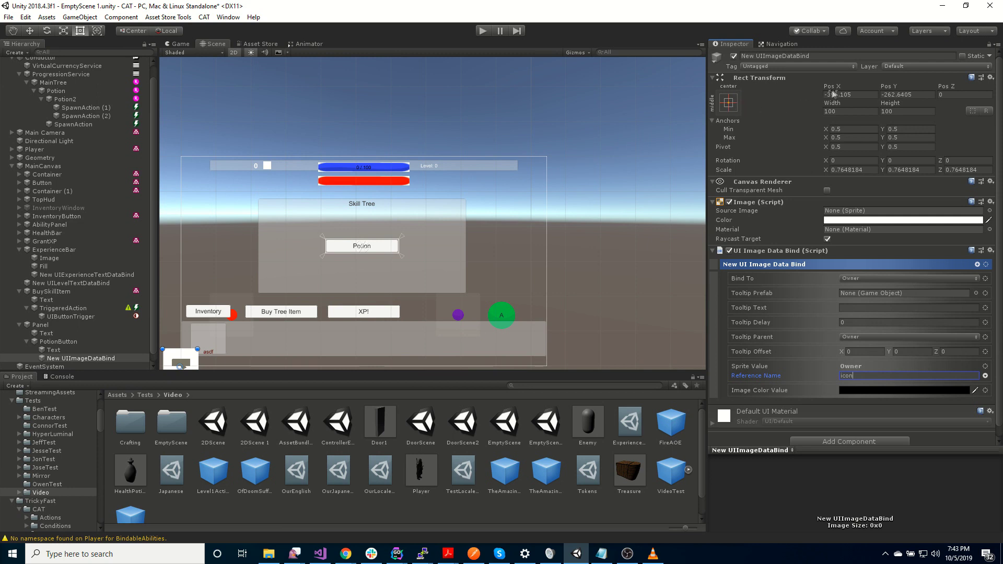
- Zero the image data bind's X and Y position, shrink it to about 62 by 26.5, and shift its Pos X to about -44
click(860, 95)
text(0)
key(Tab)
text(0)
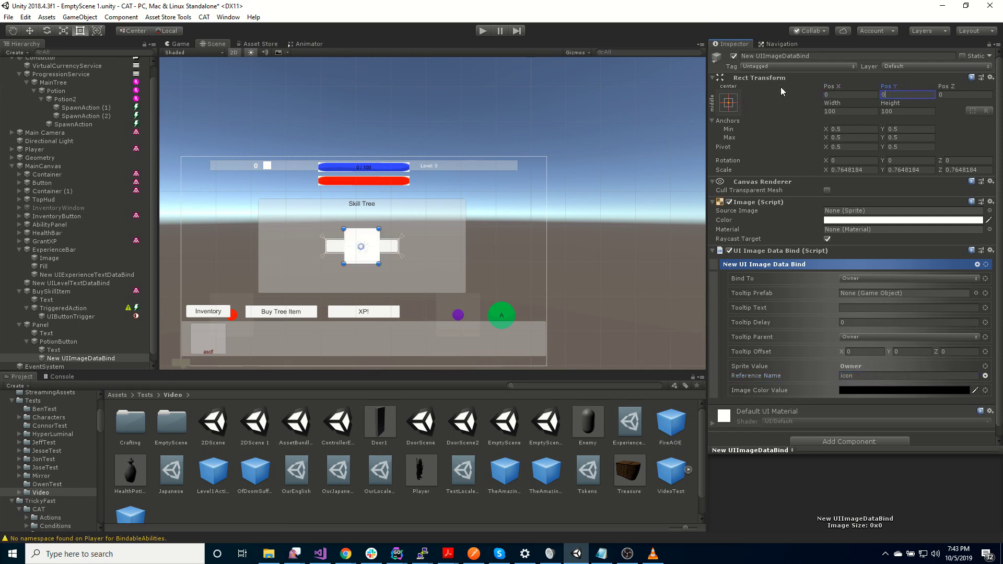
drag(833, 104, 763, 108)
drag(830, 86, 723, 89)
- Offset PotionButton's Text label from the left by about 56 to make room for the icon
click(71, 349)
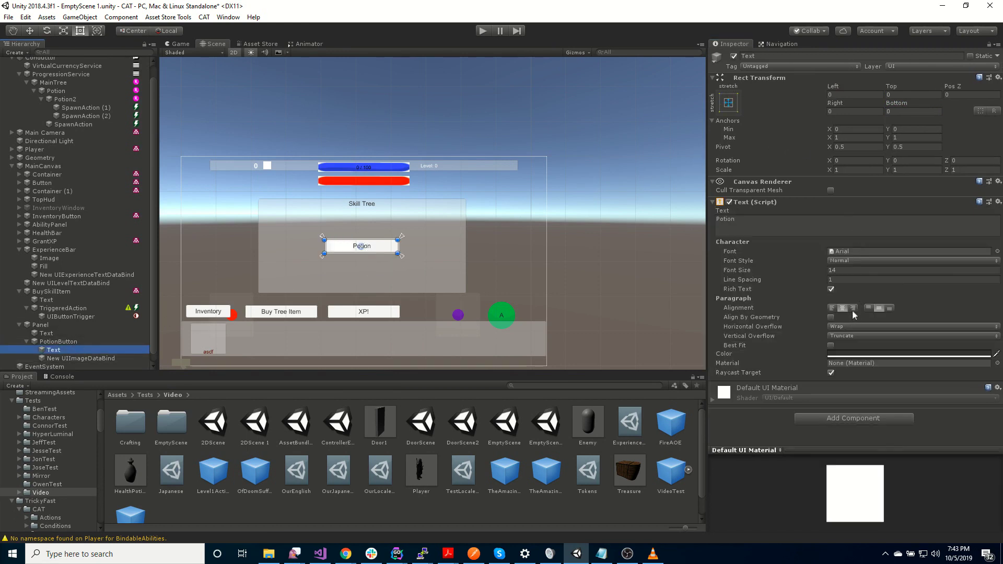
click(854, 307)
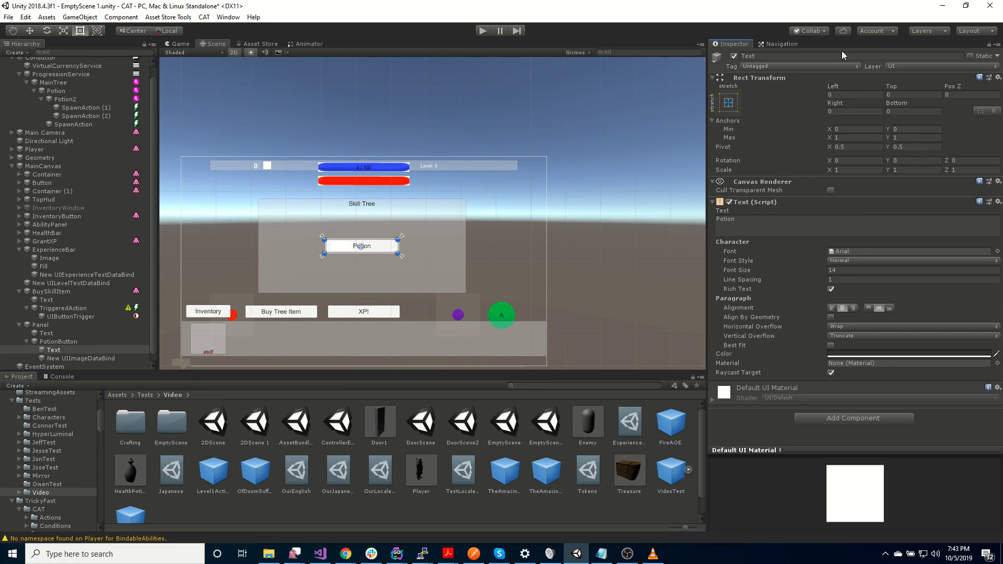
drag(831, 86, 813, 104)
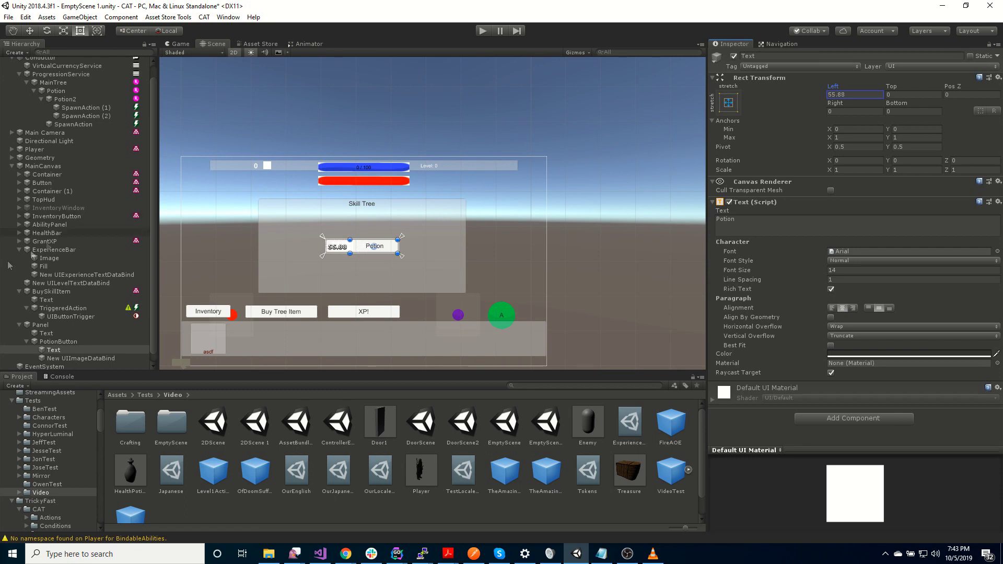
- Add a UI Text Data Bind component to PotionButton's Text child
click(105, 357)
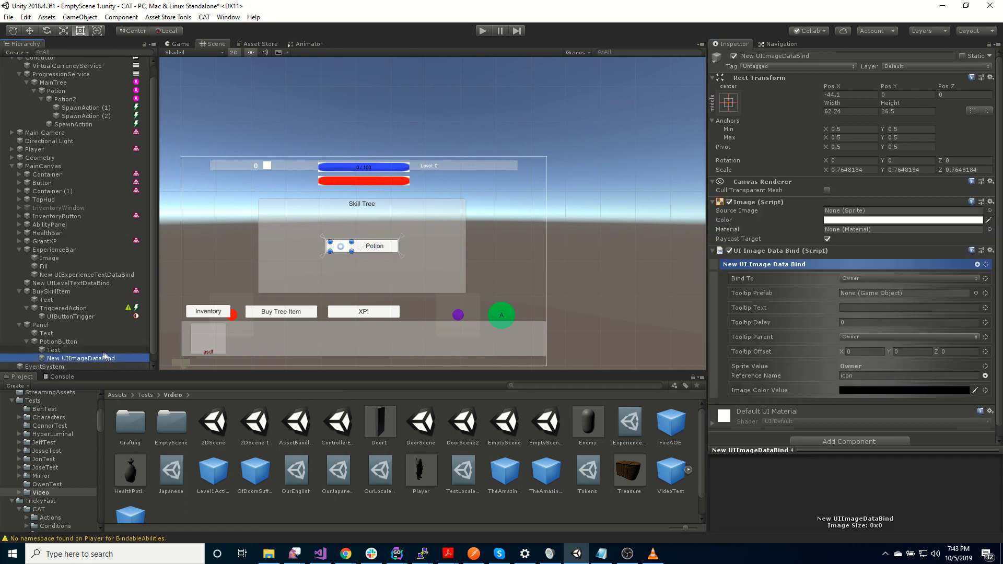
click(62, 350)
click(66, 343)
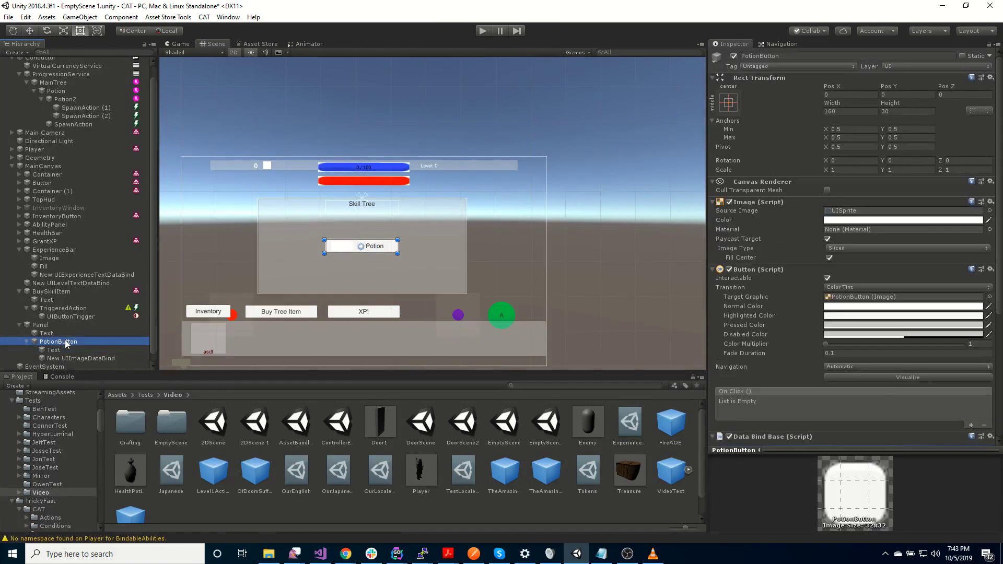
click(57, 350)
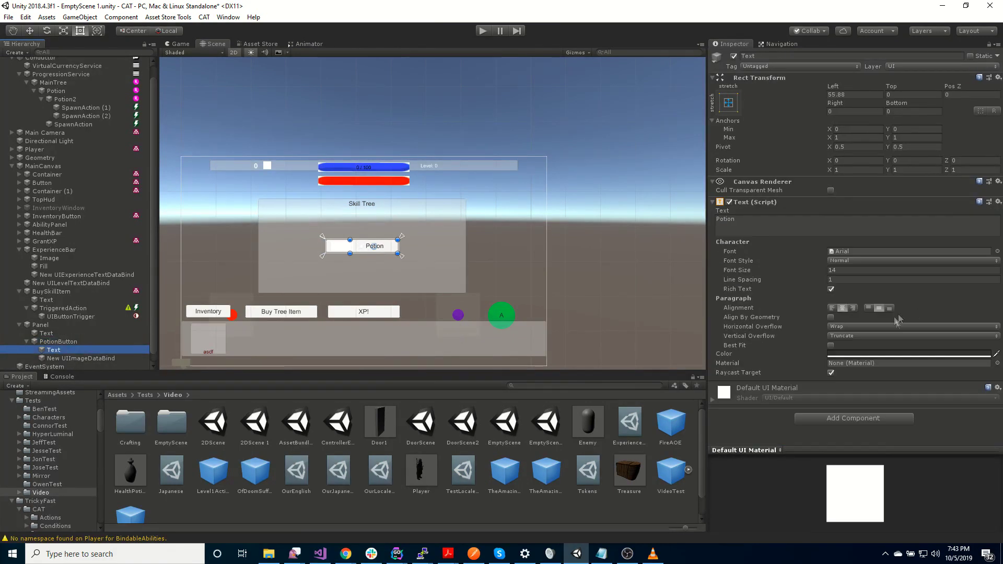
click(870, 418)
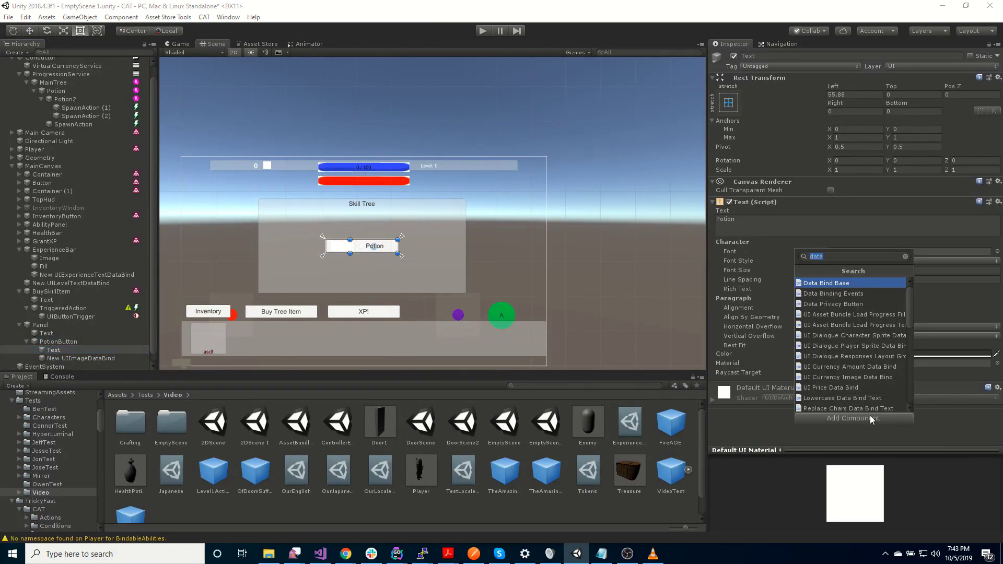
text(skill)
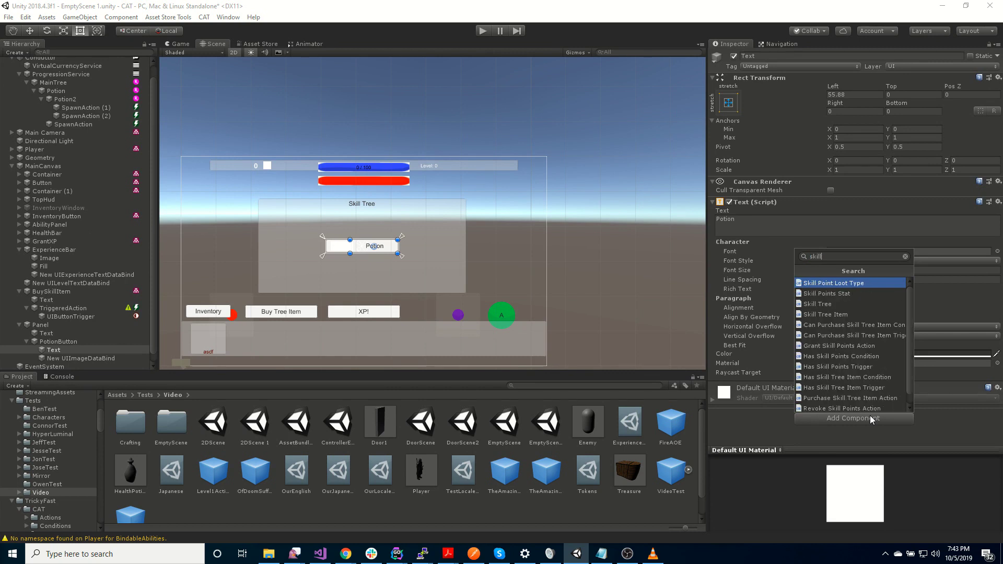
key(BackSpace)
key(BackSpace)
key(BackSpace)
key(BackSpace)
key(BackSpace)
text(ui text)
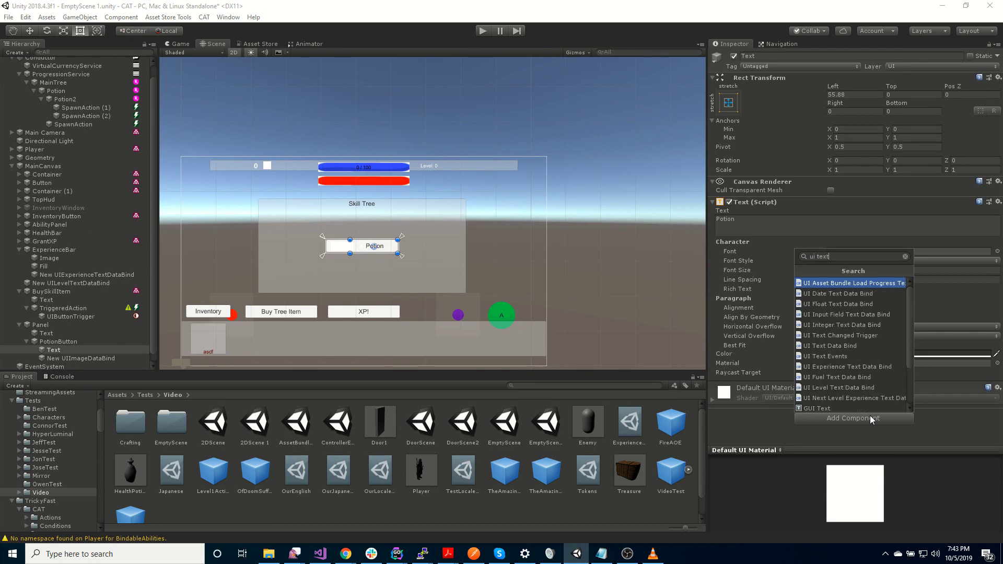
click(853, 345)
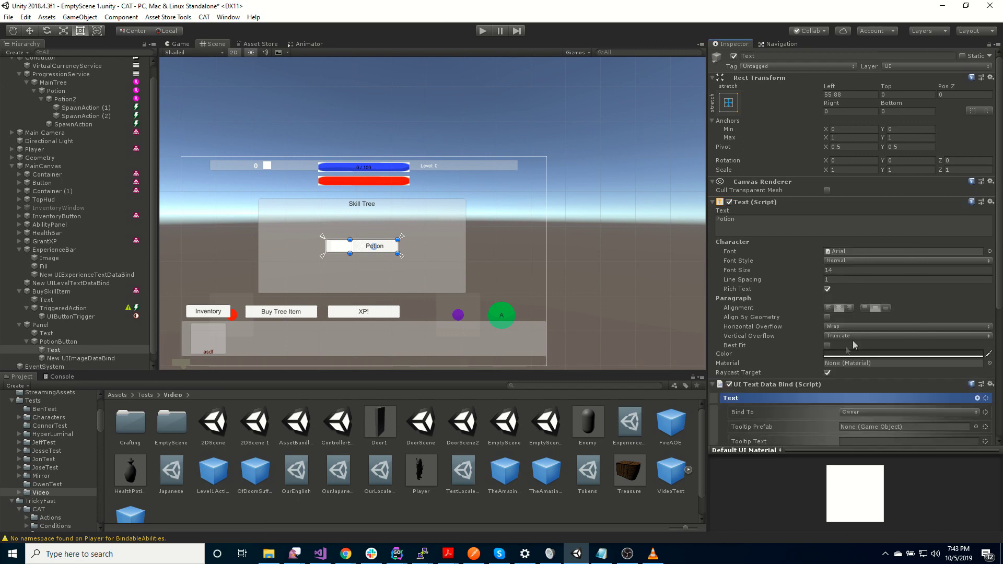
- Bind the Text Value of the label's UI Text Data Bind to Owner with the reference name itemName
scroll(758, 398, down, 5)
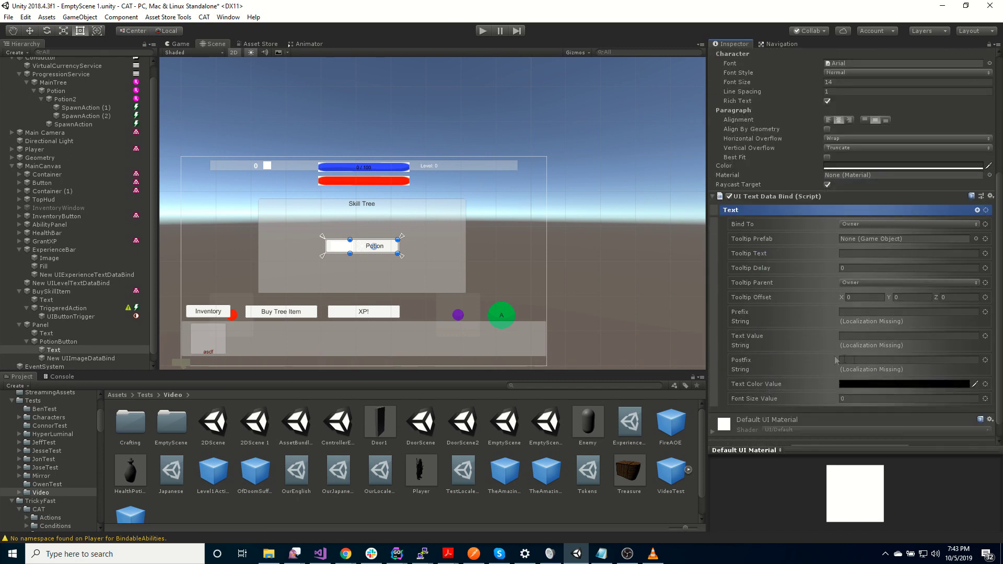
click(985, 336)
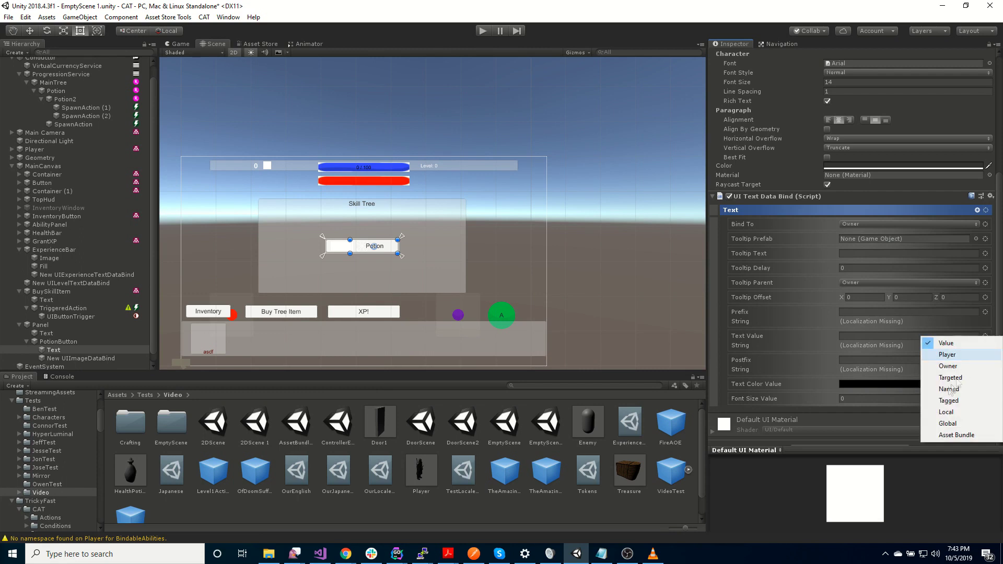
click(968, 368)
click(853, 346)
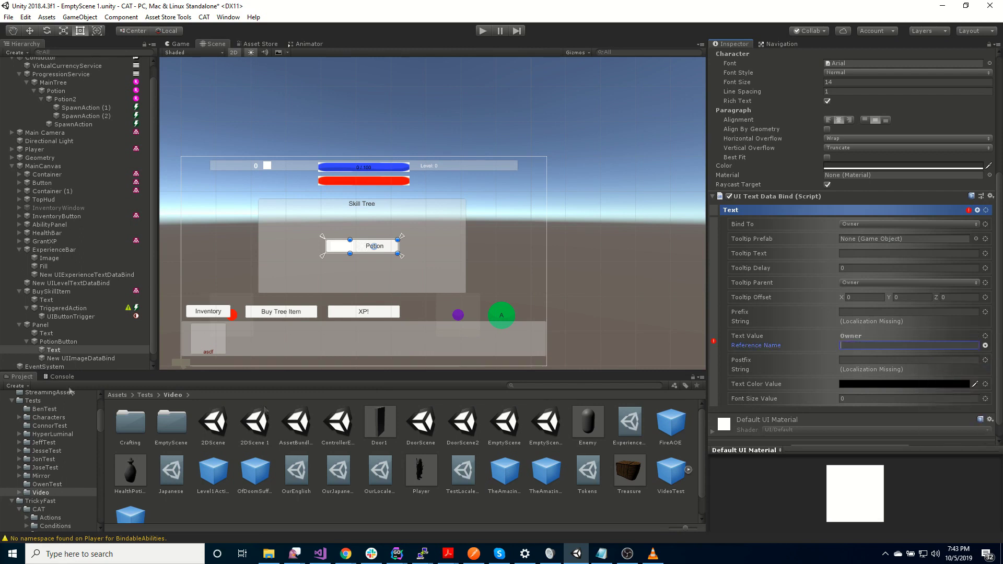
key(alt+Tab)
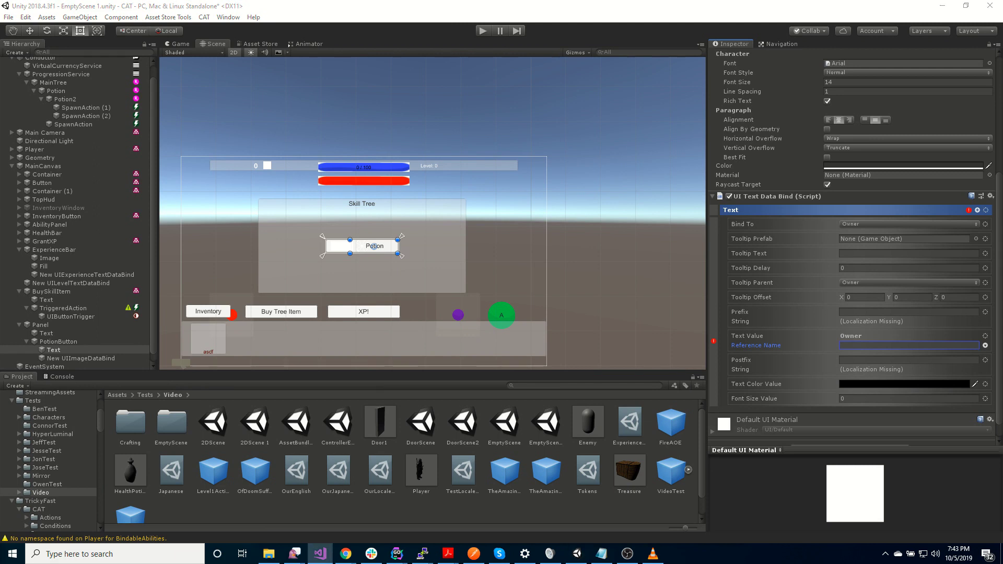
click(920, 358)
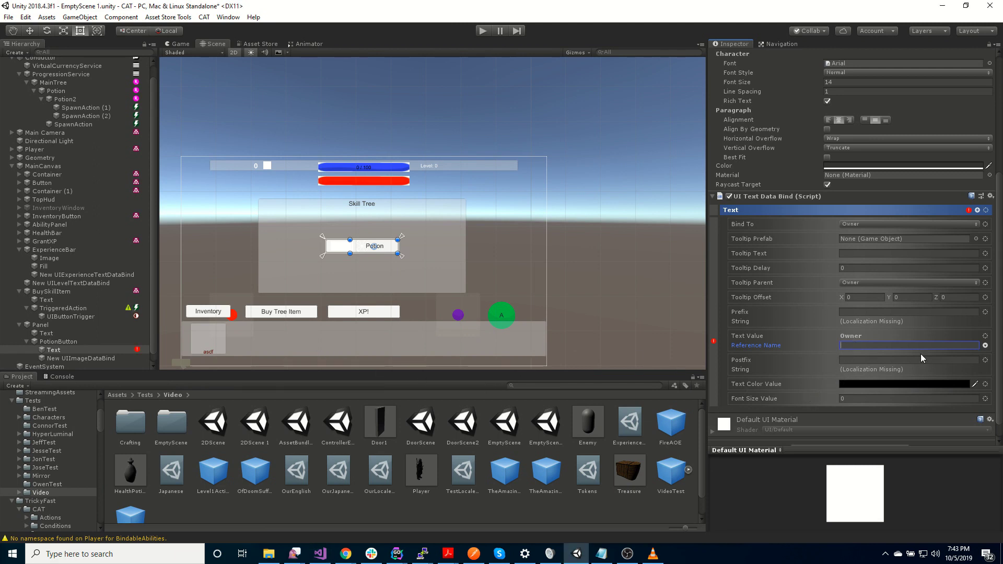
text(itemName)
- Add a State Machine component to PotionButton
scroll(75, 352, down, 1)
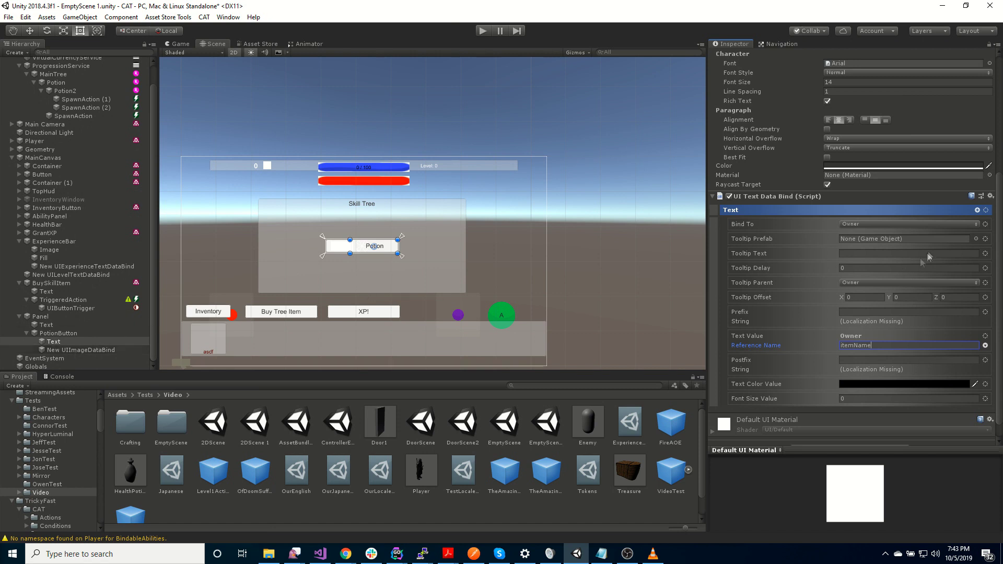
click(67, 333)
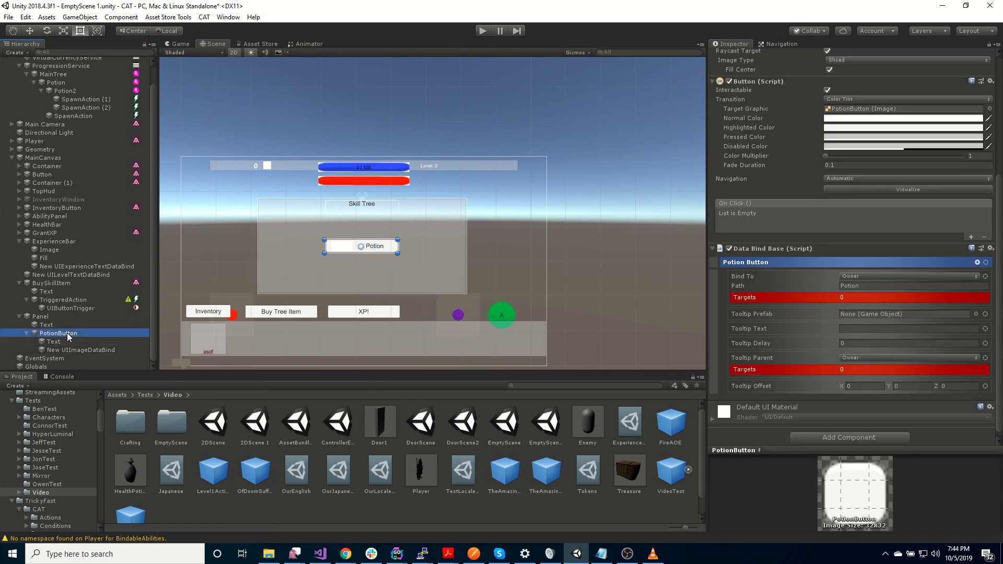
click(831, 437)
text(state)
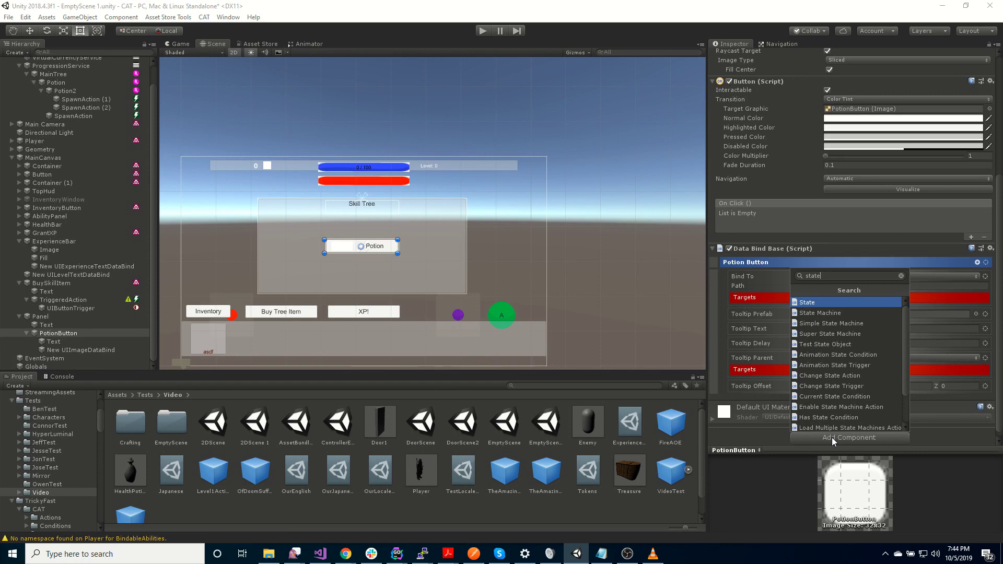
key(Down)
key(Return)
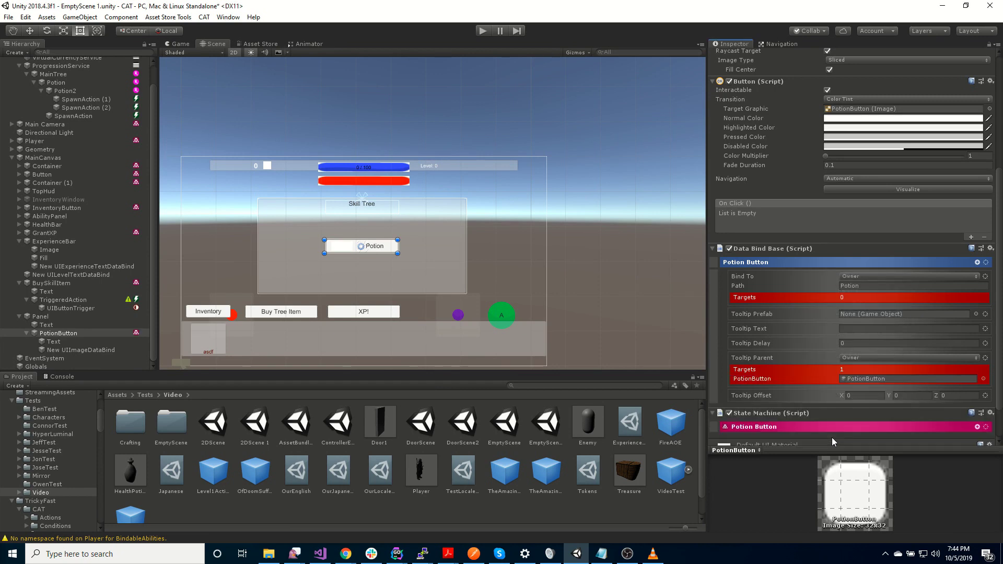
- Add a UI Button trigger to PotionButton's state machine
scroll(835, 424, down, 3)
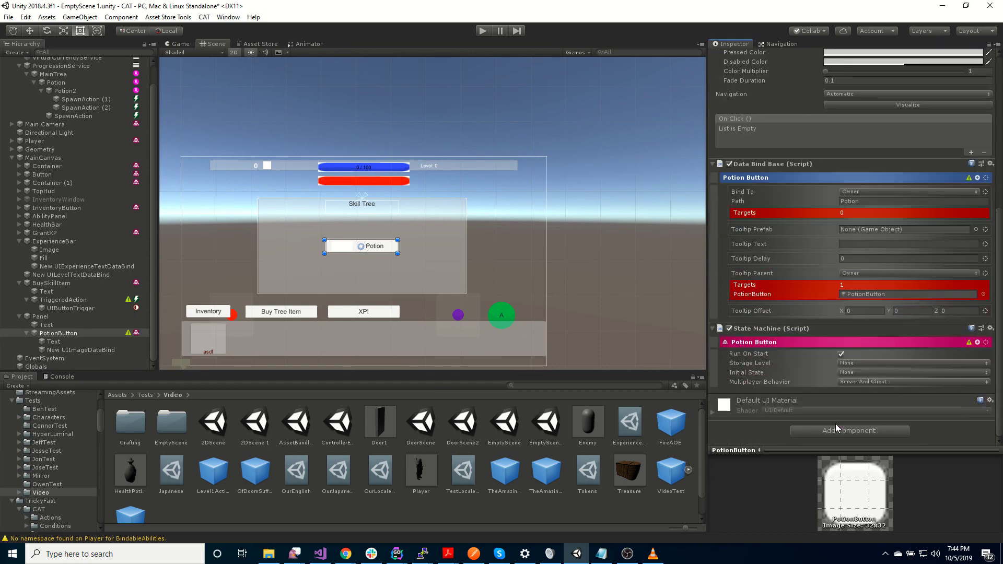
click(978, 342)
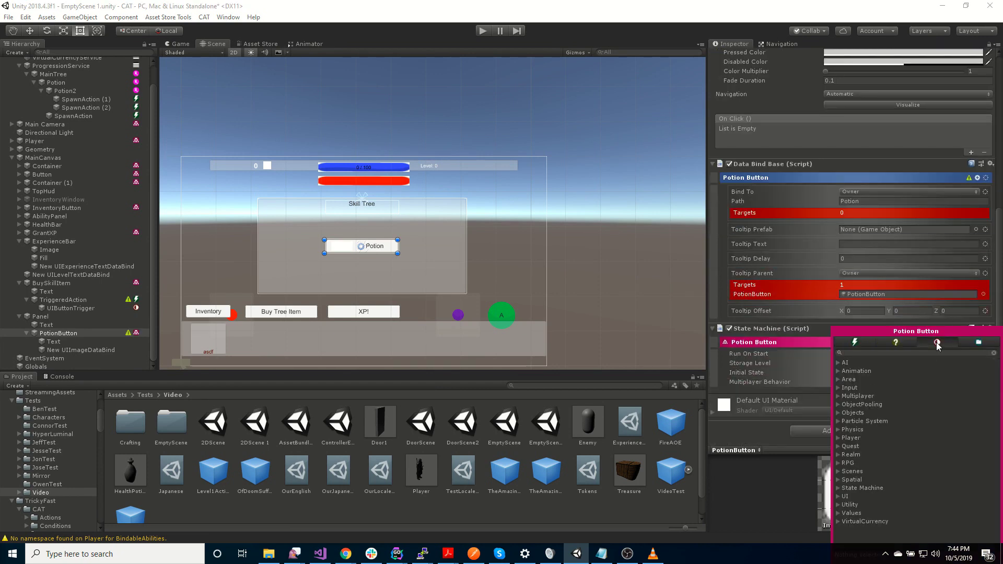
text(ui But)
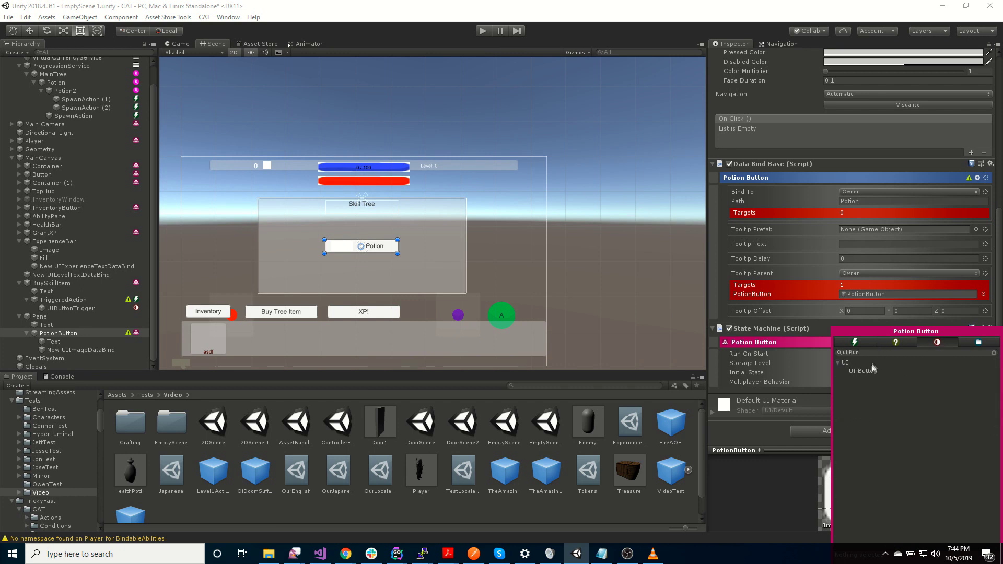
click(867, 370)
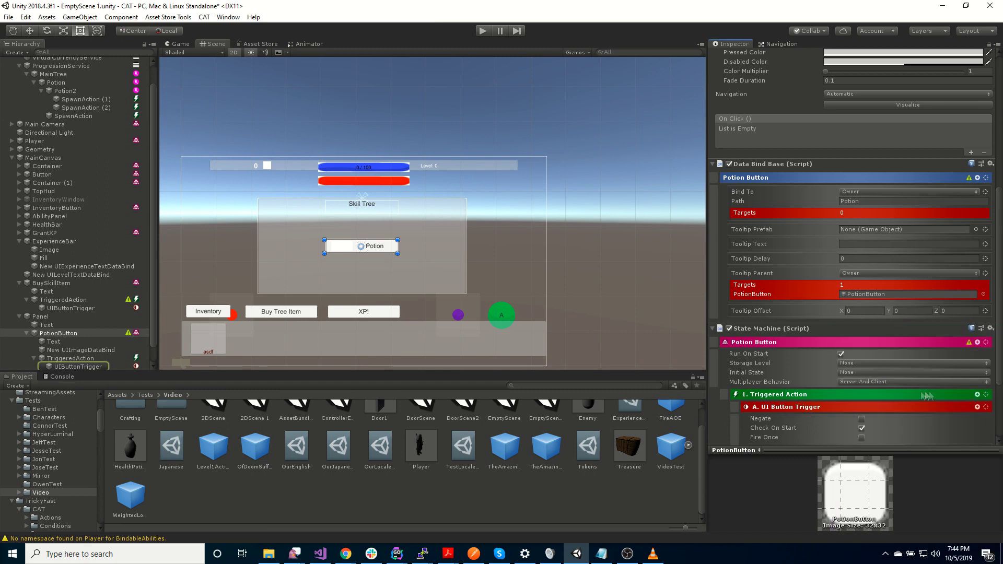
- Add a Purchase Skill Tree Item action to PotionButton's Triggered Action
click(977, 395)
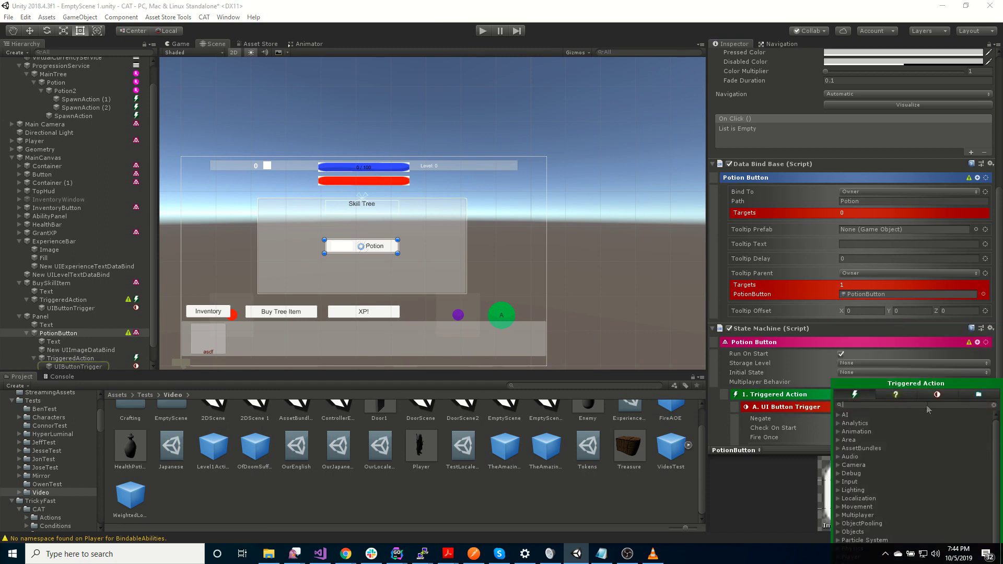
text(purch)
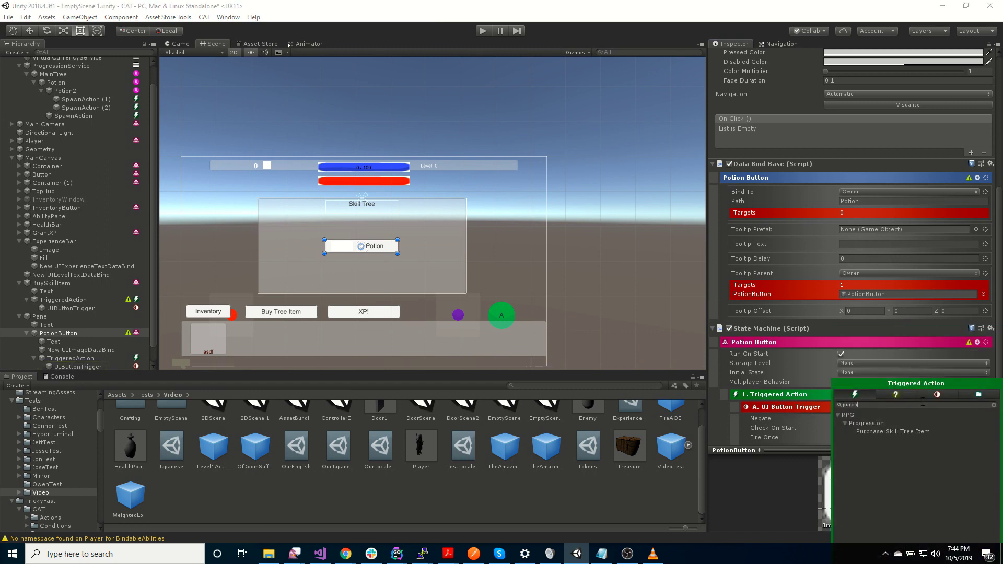
click(901, 431)
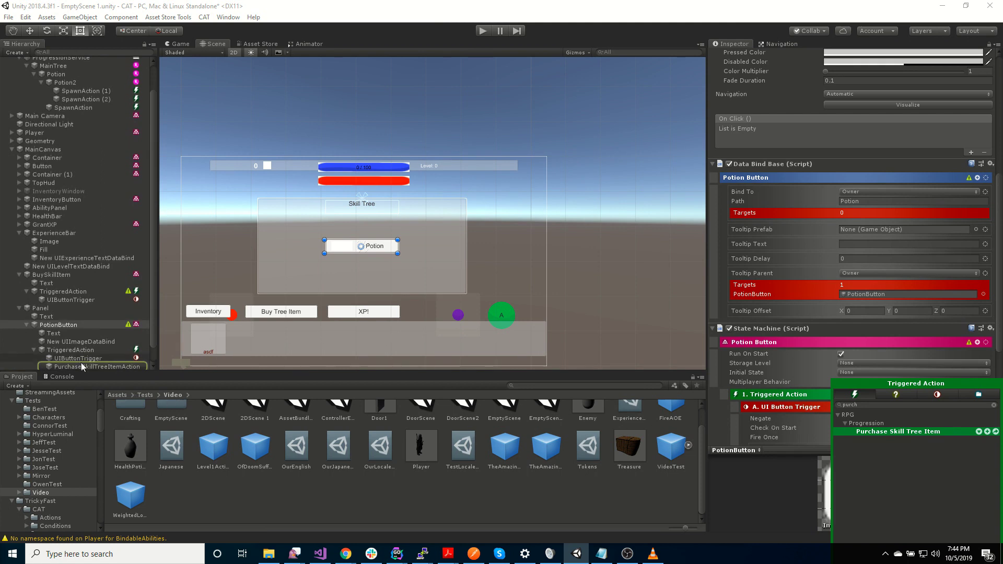
- Enable the Use Binding option for the Owner Tree Item of PotionButton's Purchase Skill Tree Item action
click(94, 366)
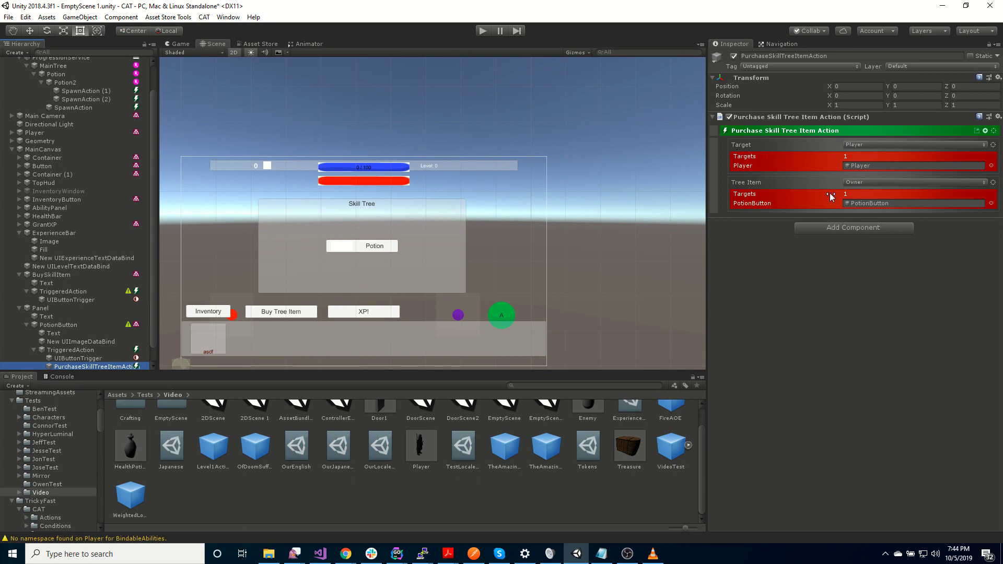
click(886, 179)
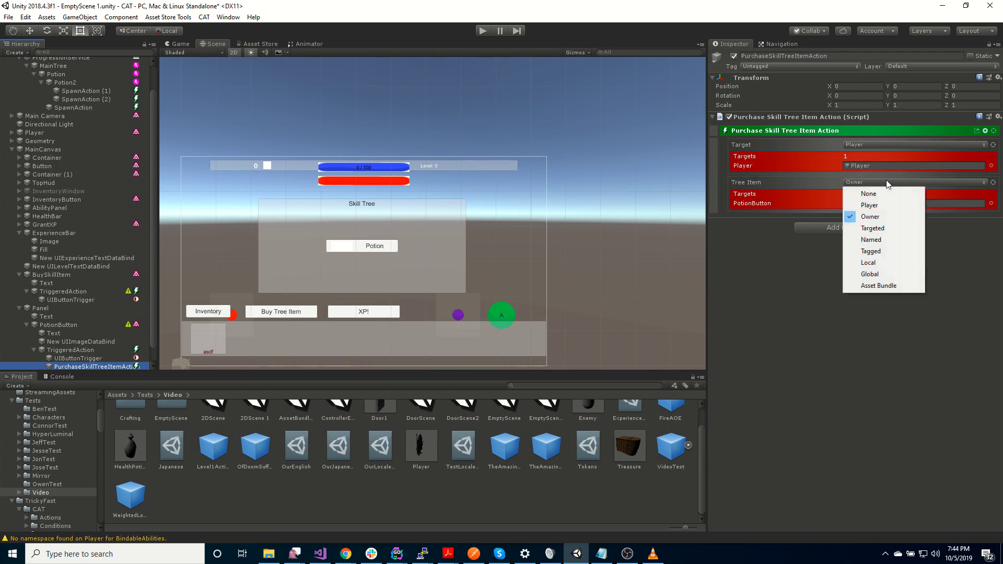
click(994, 266)
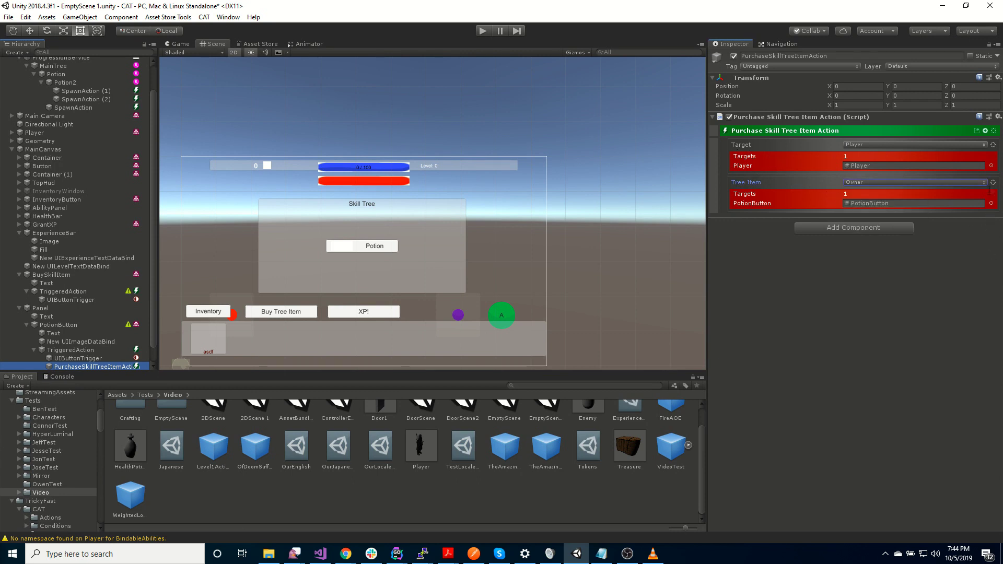
click(994, 183)
mouse_move(965, 295)
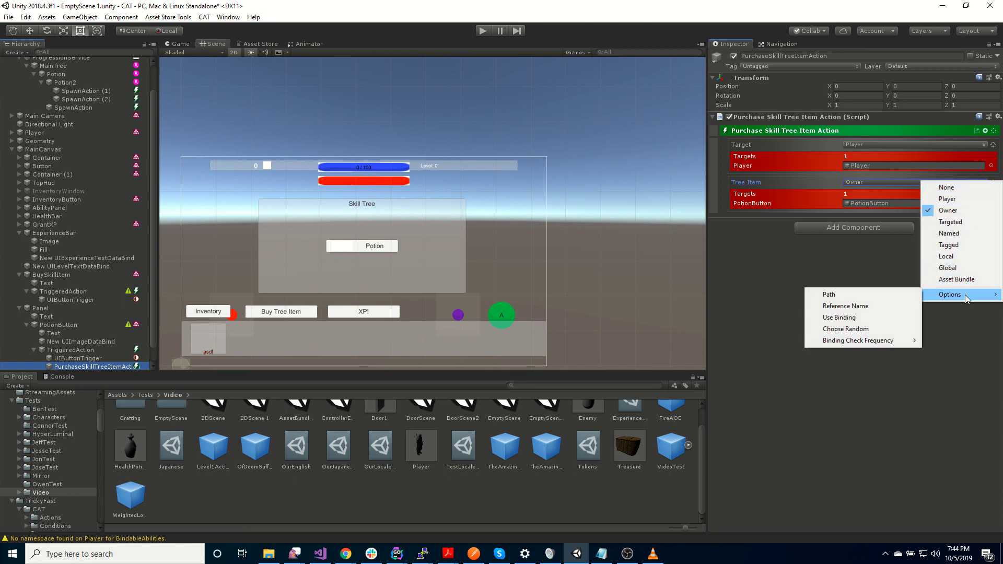
click(848, 317)
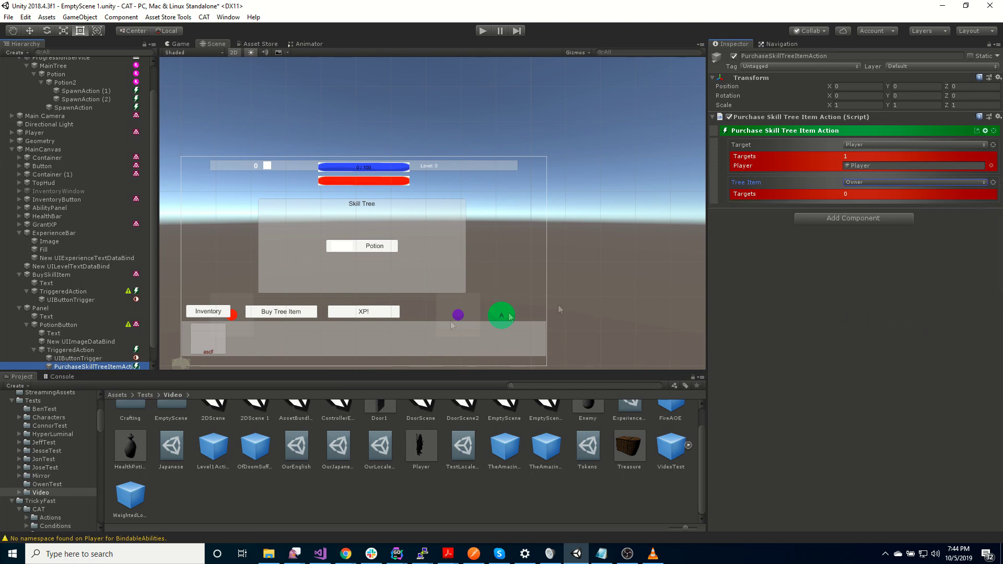
- Duplicate PotionButton within the panel and rename the copy Potion2Button
scroll(101, 333, down, 1)
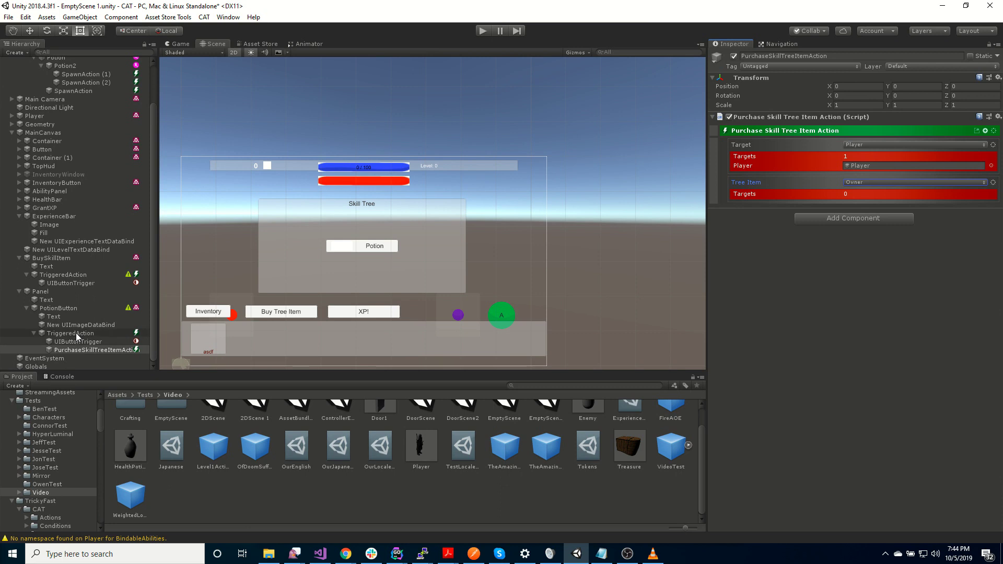
click(65, 308)
key(ctrl+d)
click(59, 359)
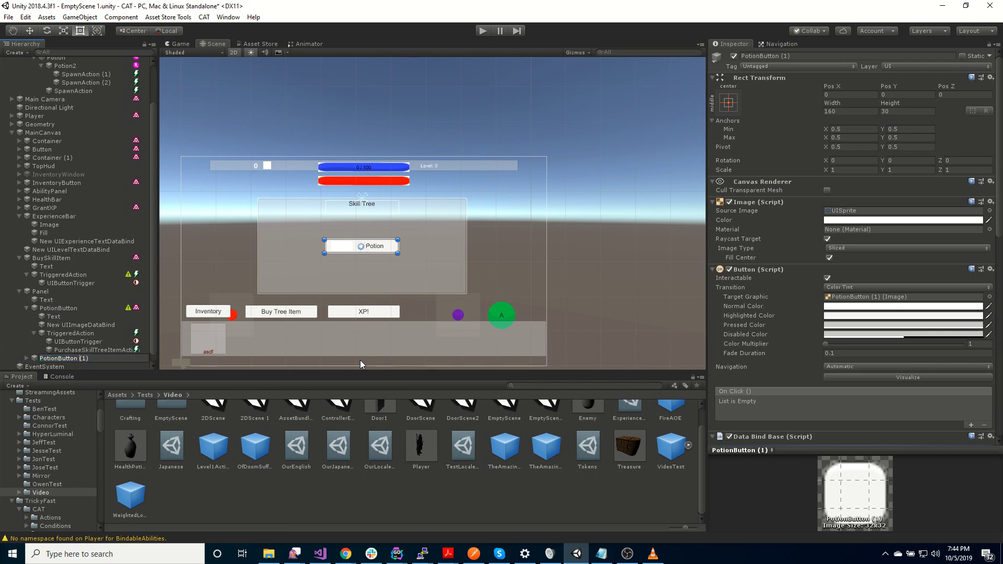
text(2)
key(Return)
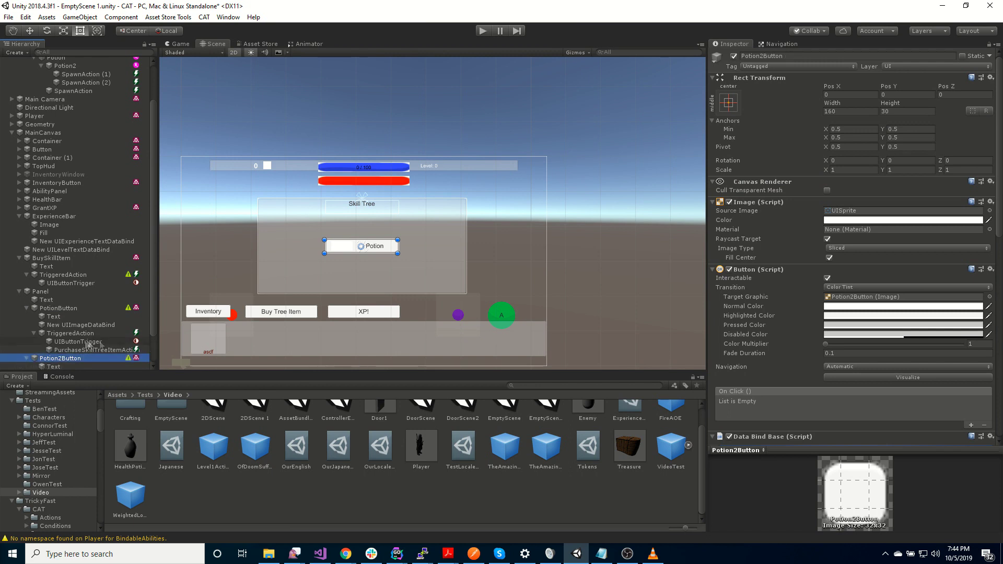
- Set the Data Bind Base path of Potion2Button to Potion/Potion2
scroll(73, 306, down, 2)
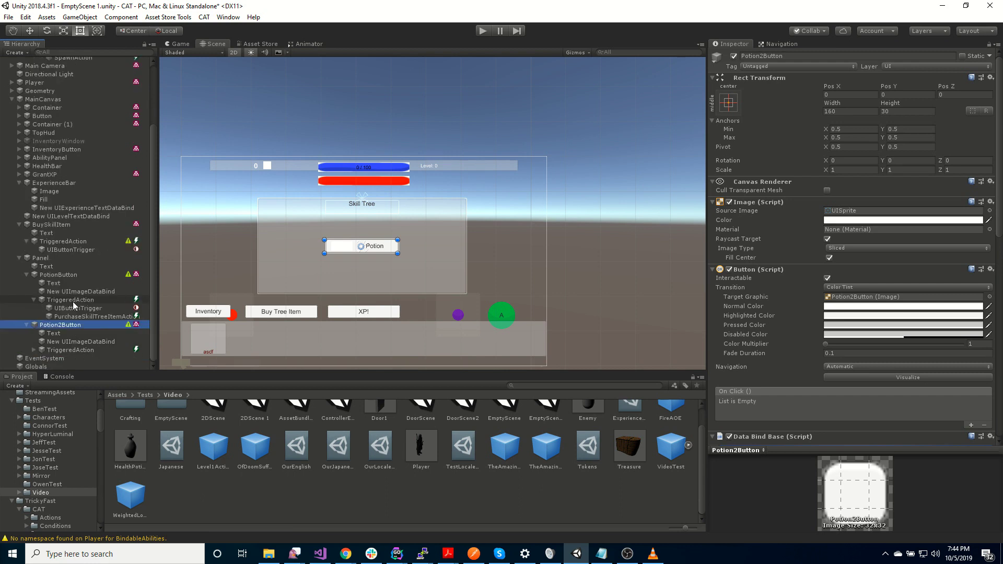
click(33, 350)
scroll(81, 349, down, 1)
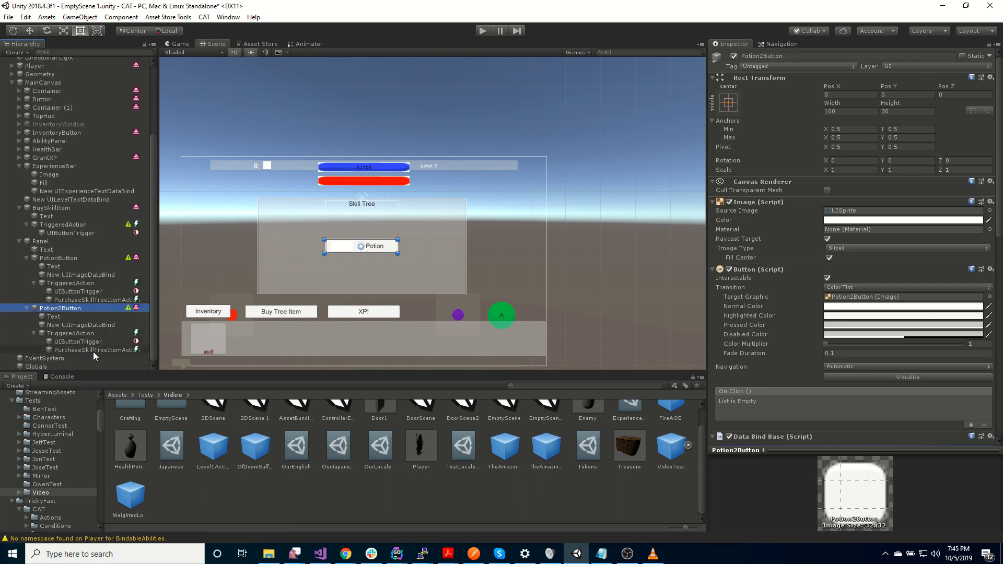
scroll(746, 330, down, 8)
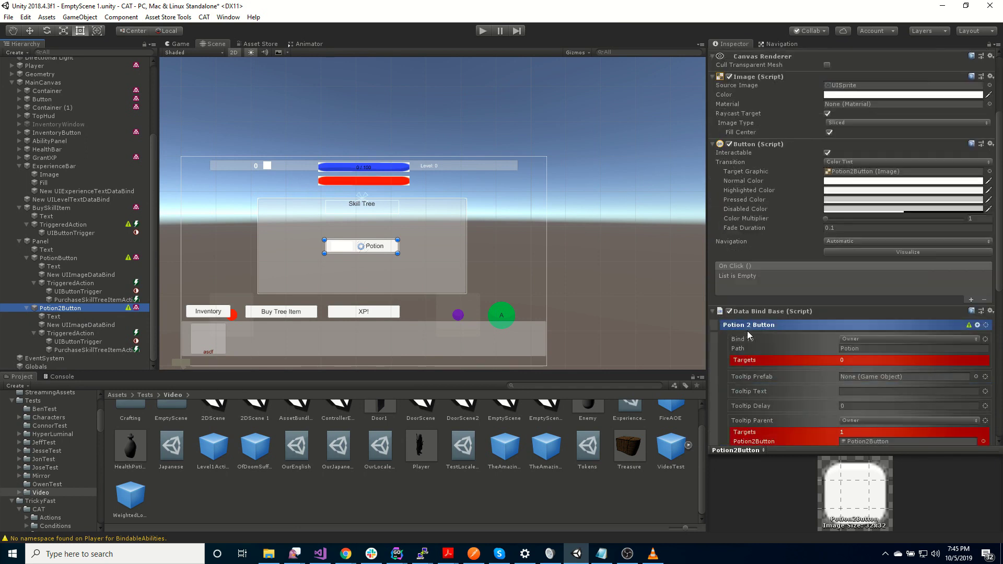
click(867, 225)
double_click(876, 223)
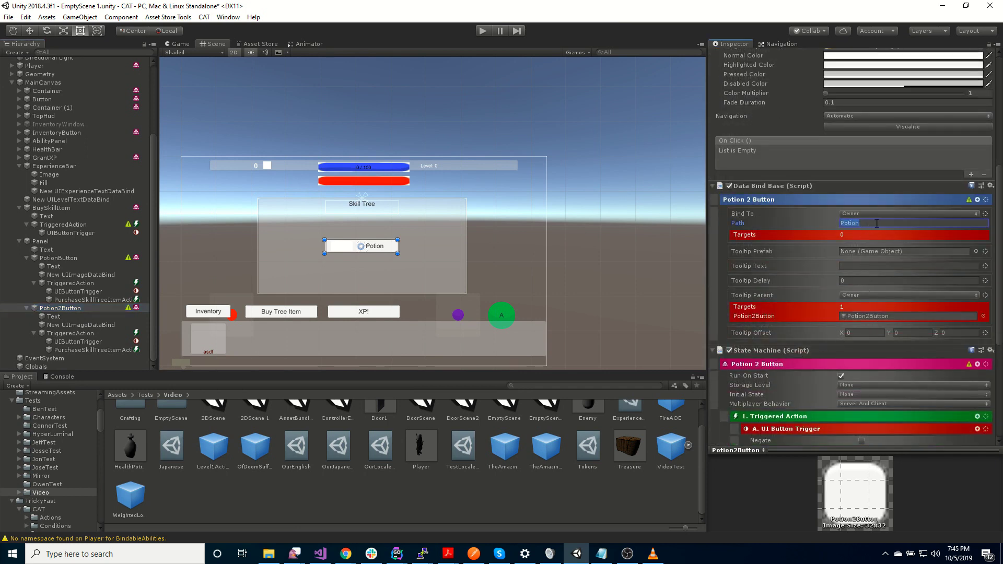
click(885, 224)
scroll(94, 180, up, 4)
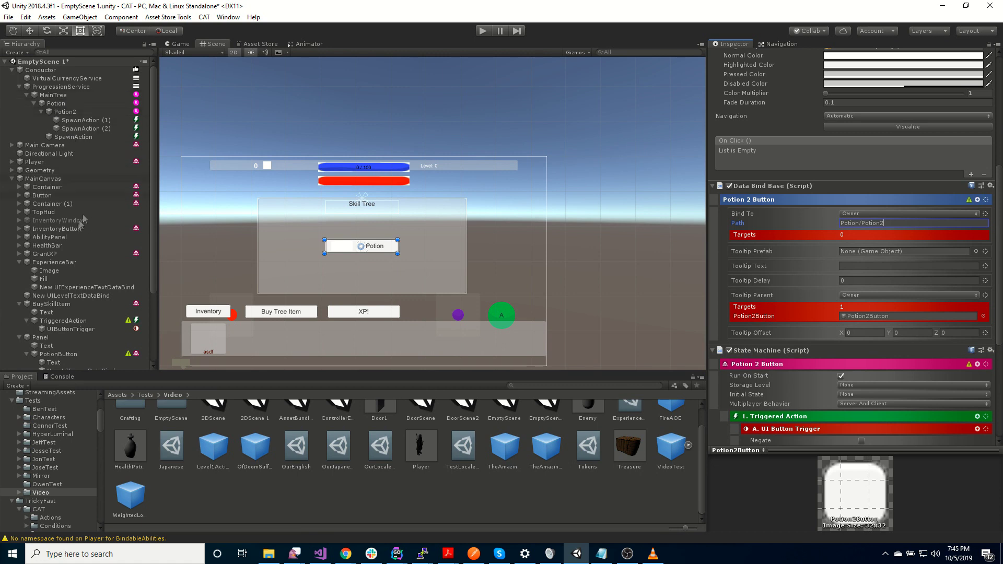
scroll(83, 214, down, 5)
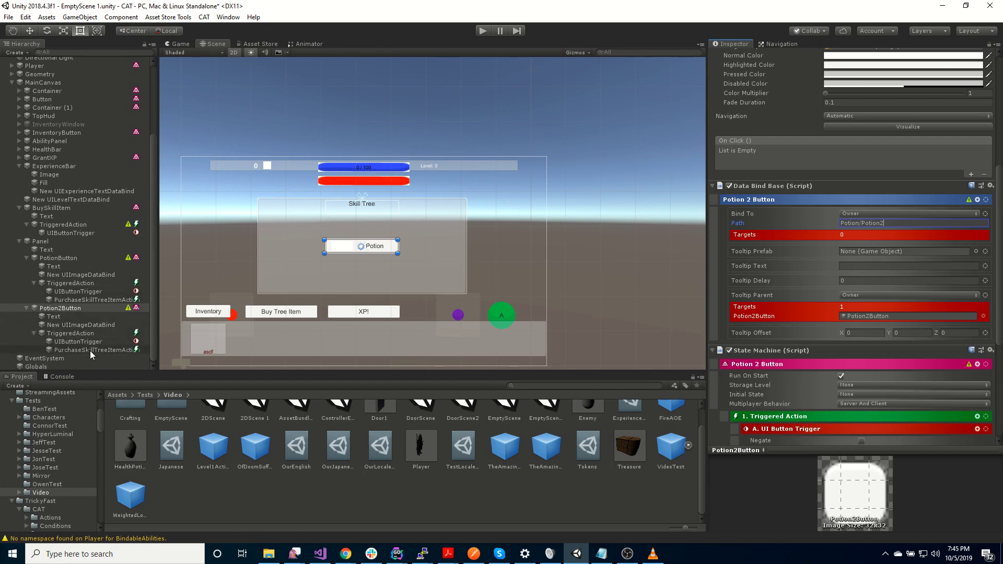
scroll(791, 370, down, 4)
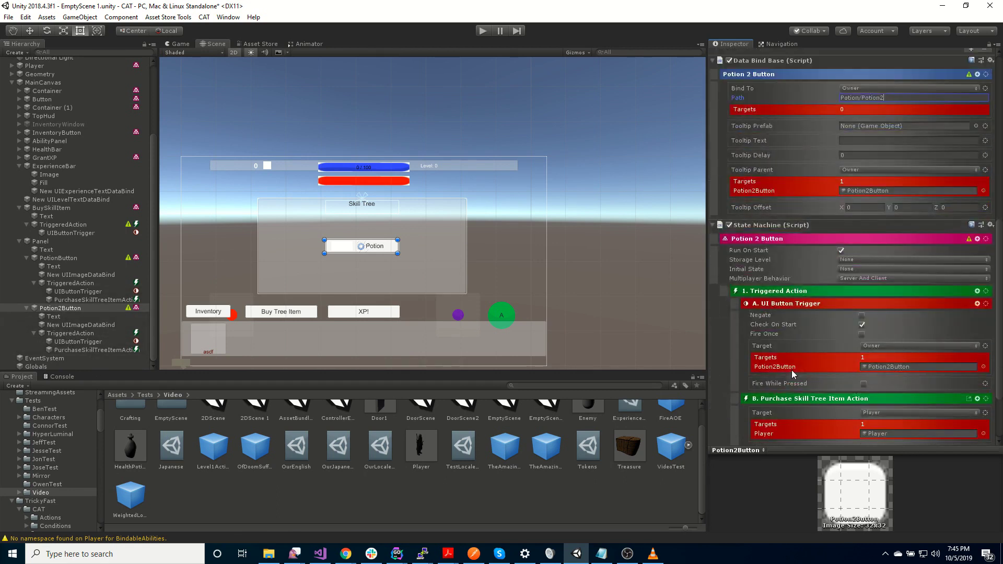
- Move Potion2Button directly below the Potion button, at a Pos Y of about -39
click(87, 309)
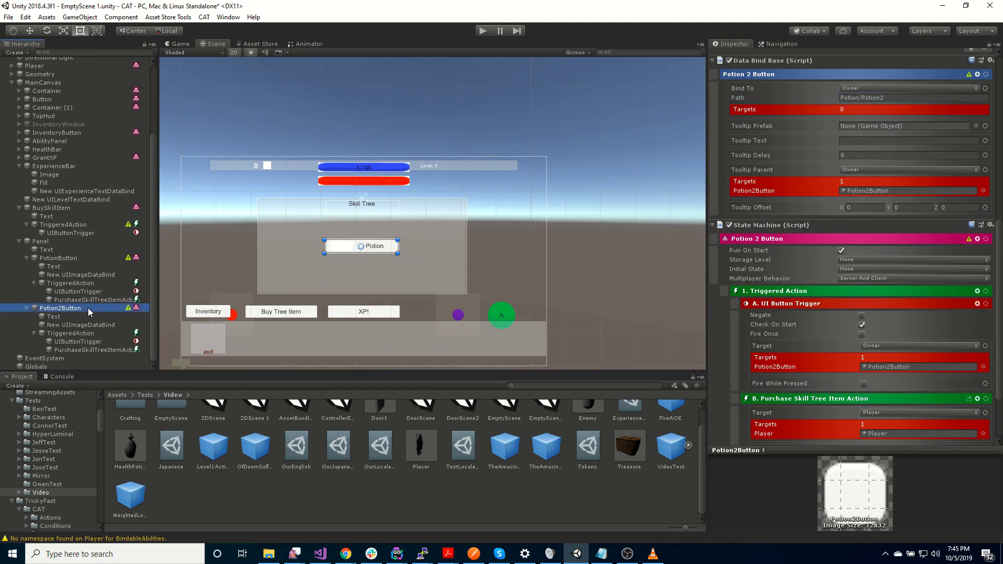
scroll(767, 254, up, 4)
scroll(767, 255, up, 6)
drag(885, 87, 881, 86)
drag(747, 90, 225, 89)
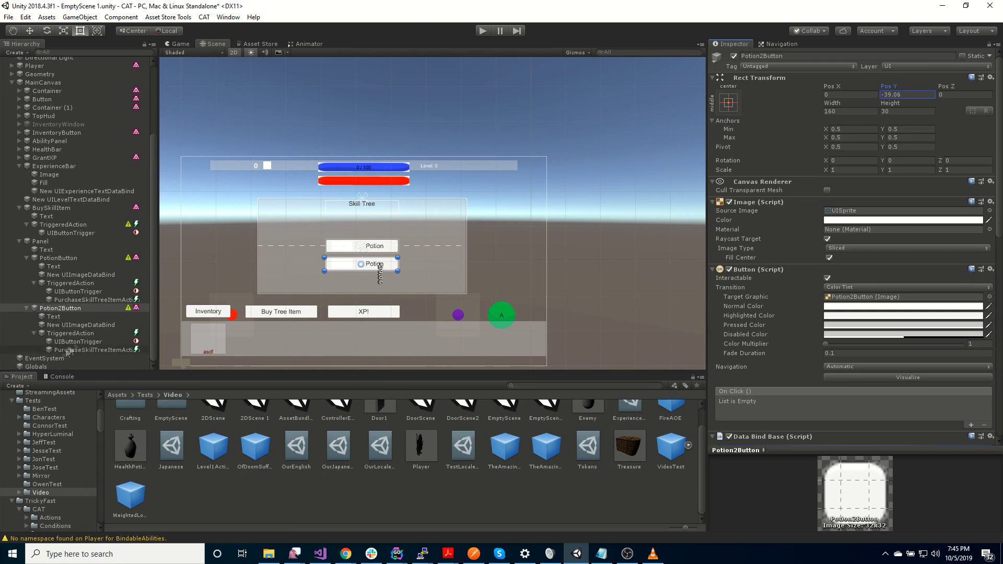
- Change Potion2Button's label text to Potion2, and play-test the scene to check both skill tree buttons
click(55, 317)
click(775, 222)
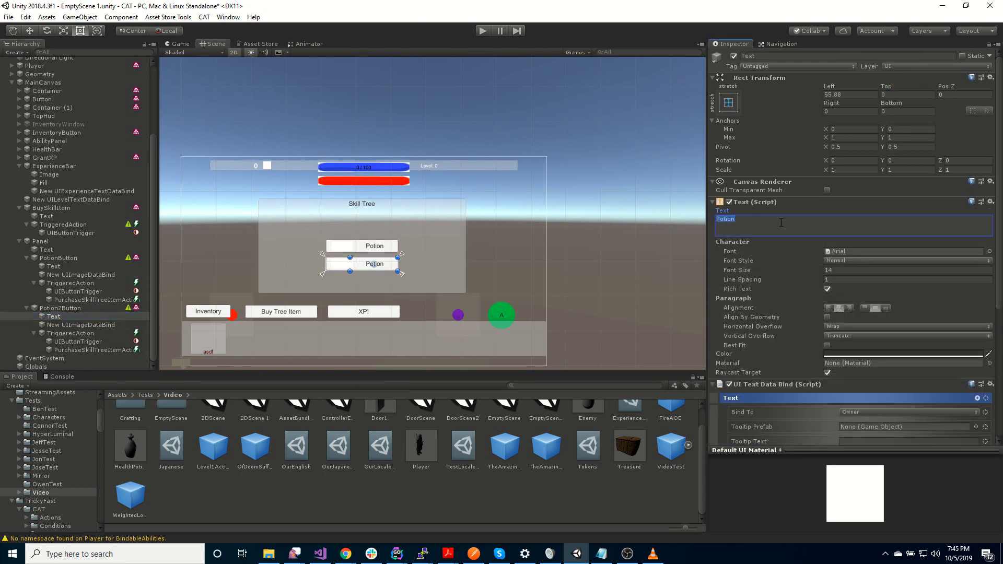
text(2)
click(481, 31)
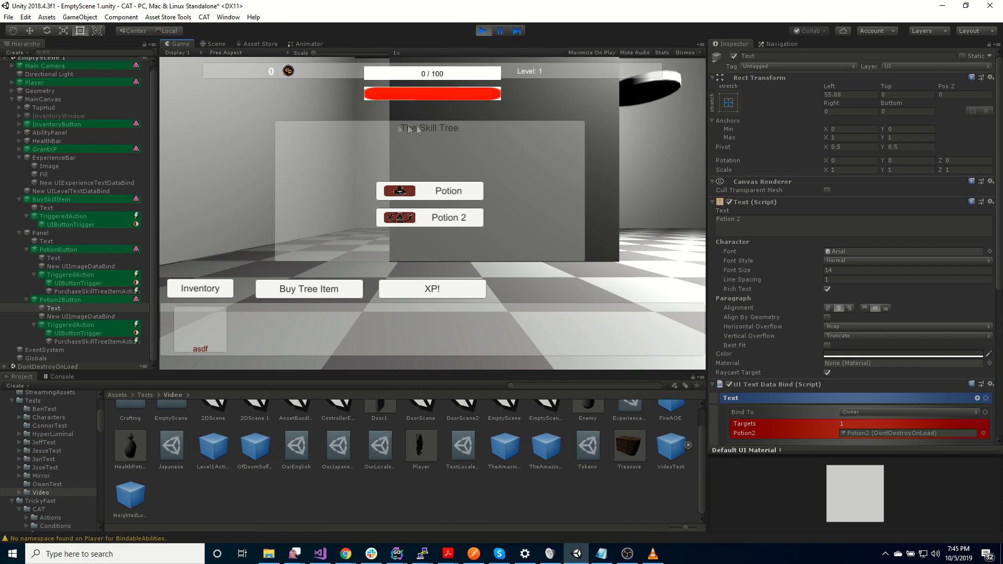
click(484, 30)
- Rename the skill tree's Panel object to SkillTreePanel
scroll(102, 291, down, 3)
click(41, 243)
click(41, 244)
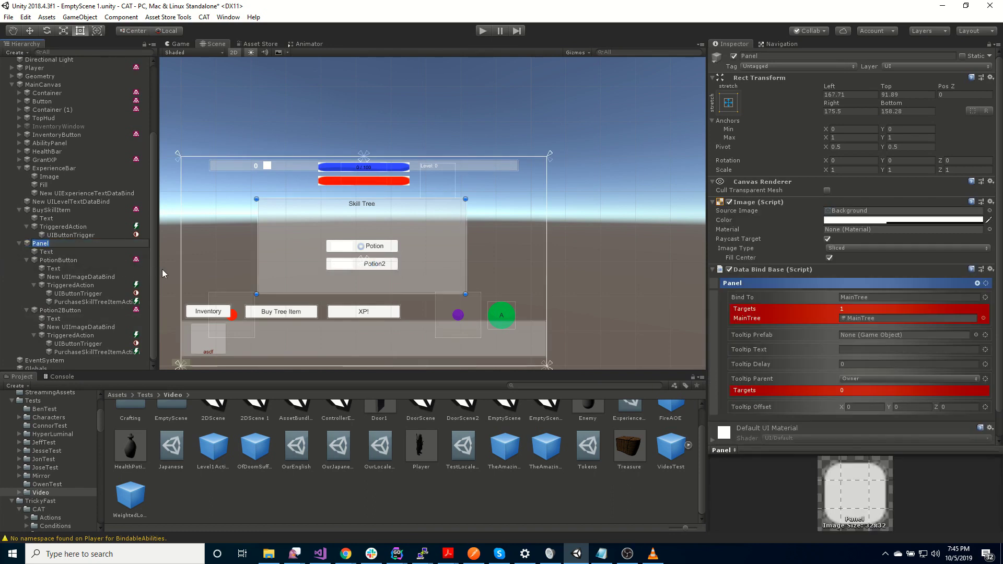
text(SkillTreePanel)
key(Return)
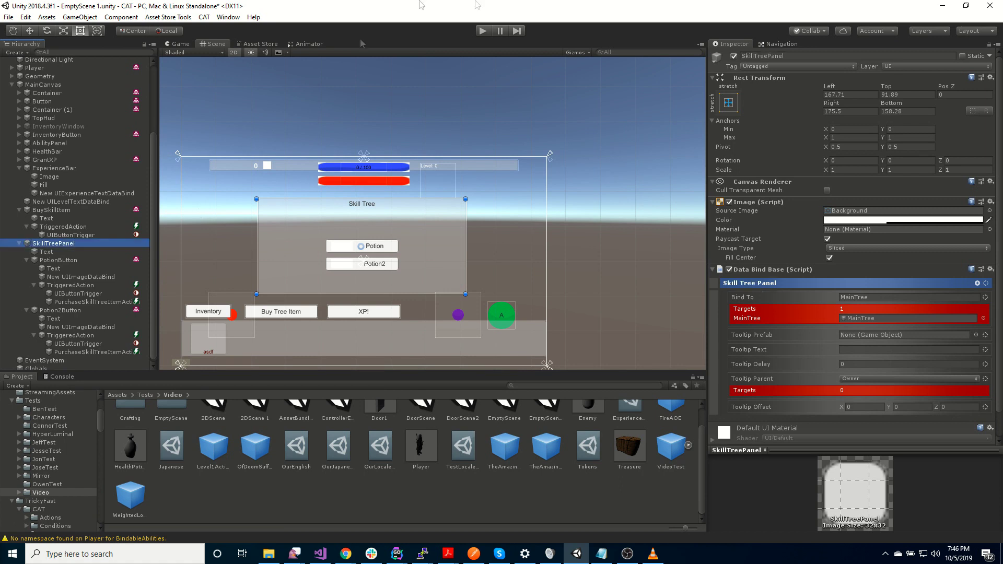
click(736, 61)
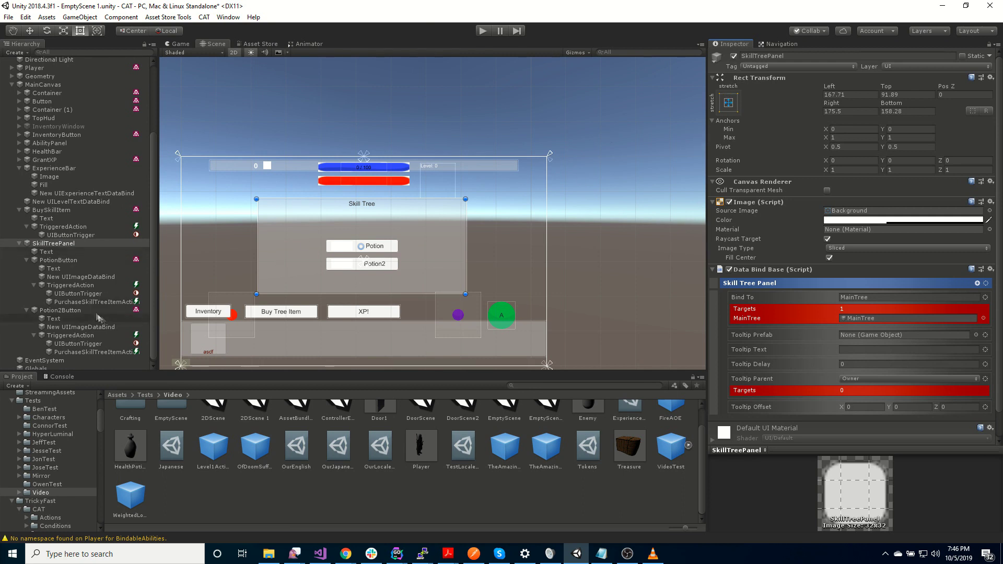
- Add a Set Enabled action under the UI Button trigger of PotionButton's Triggered Action
click(93, 302)
click(83, 285)
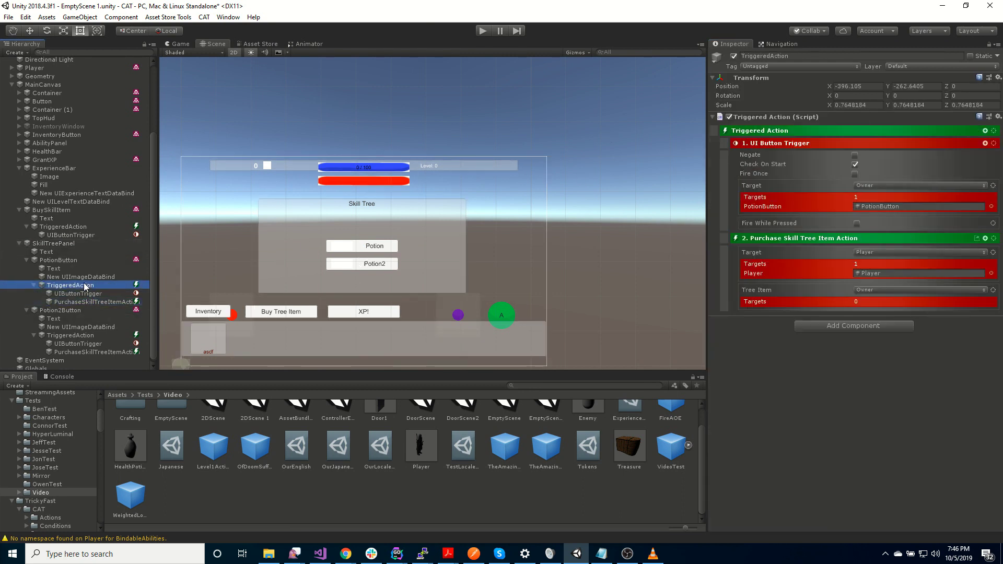
click(985, 144)
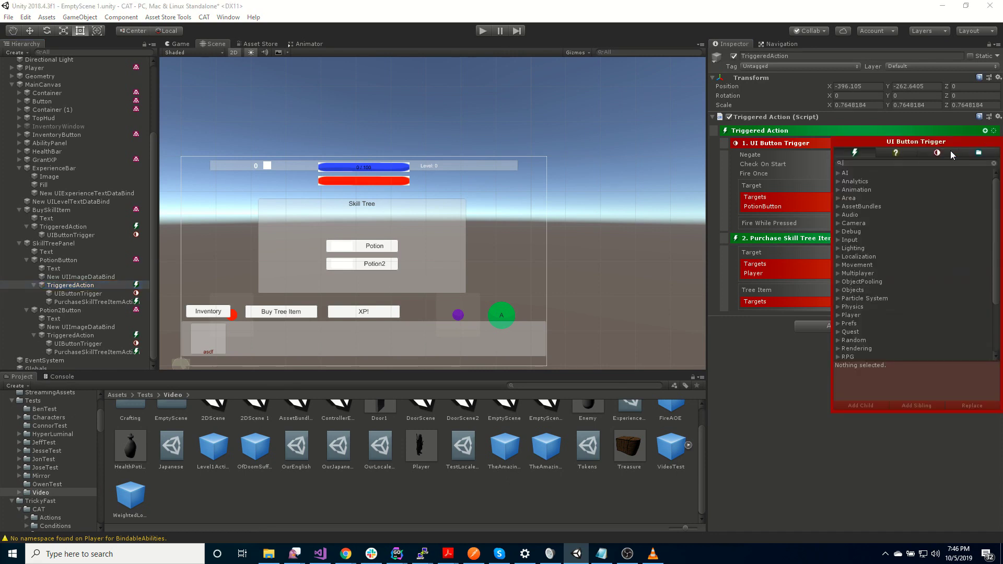
text(enable)
double_click(867, 205)
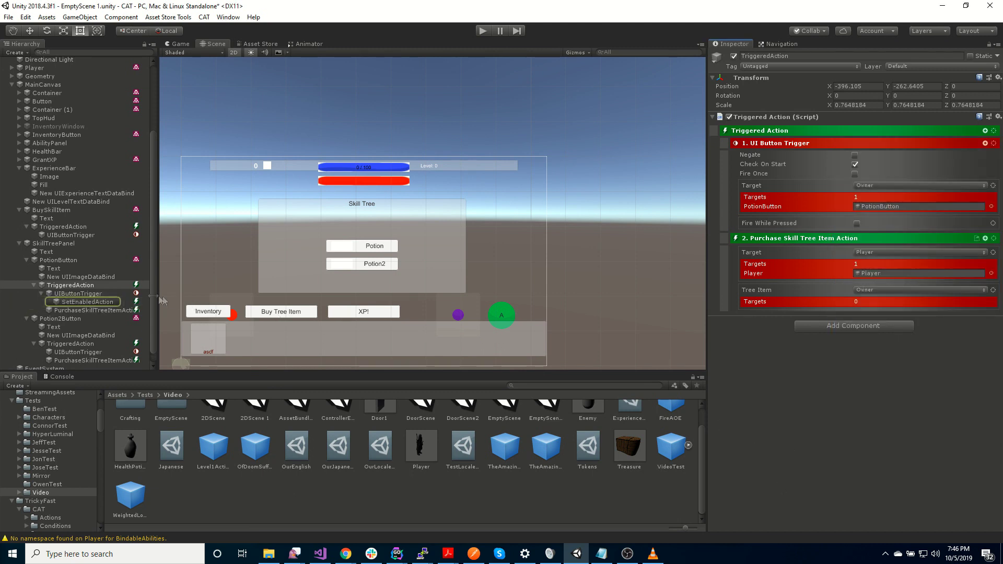
- Move SetEnabledAction directly under PotionButton's TriggeredAction, placed after PurchaseSkillTreeItemAction
click(86, 303)
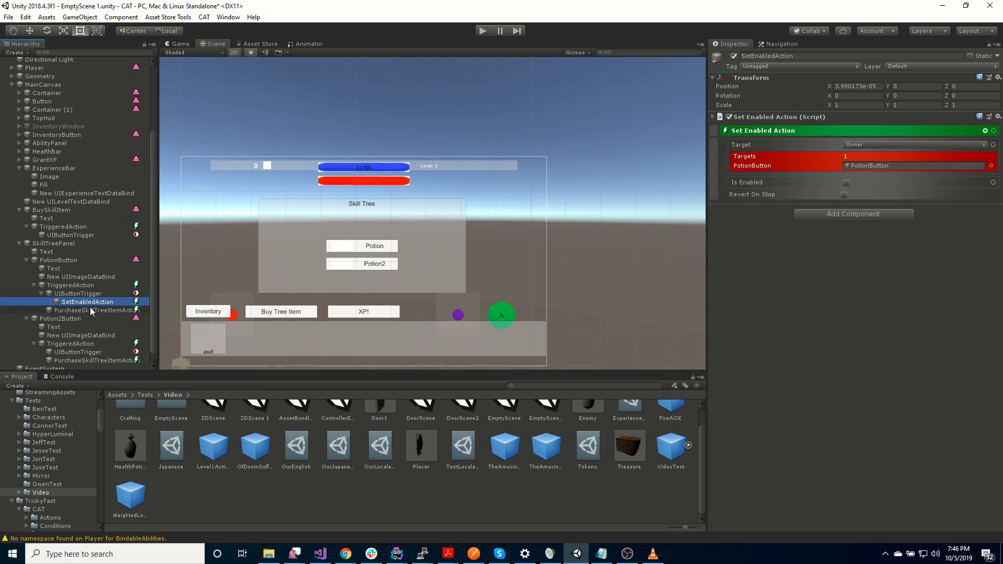
mouse_move(86, 302)
mouse_down()
mouse_move(76, 287)
mouse_move(68, 315)
mouse_move(73, 293)
mouse_move(73, 308)
mouse_up()
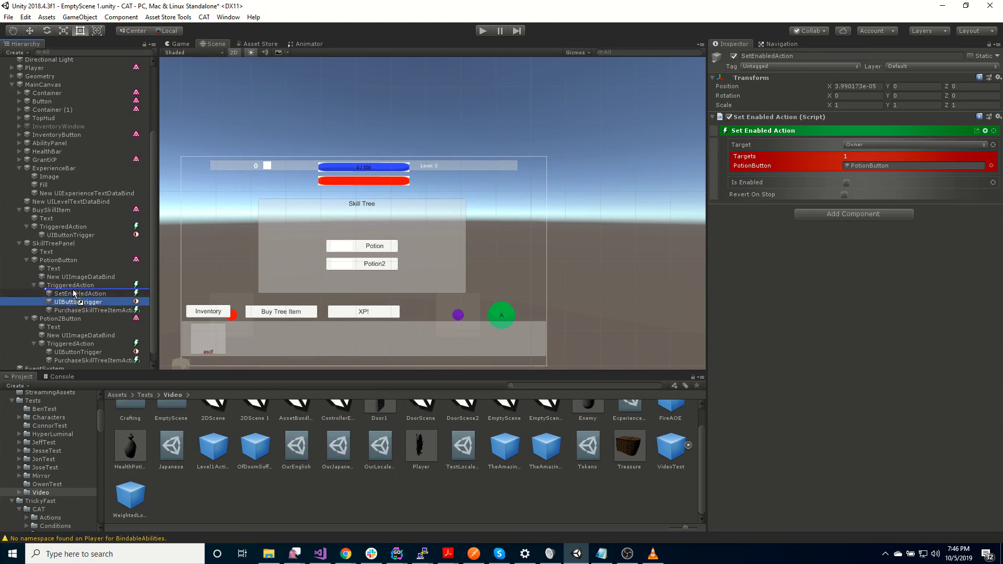
click(77, 294)
click(71, 310)
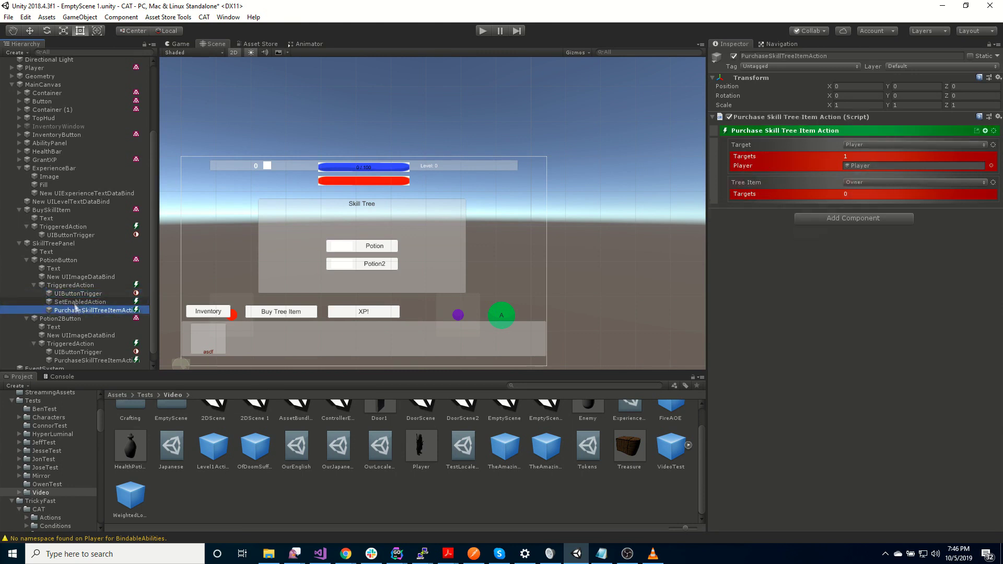
drag(74, 304, 73, 315)
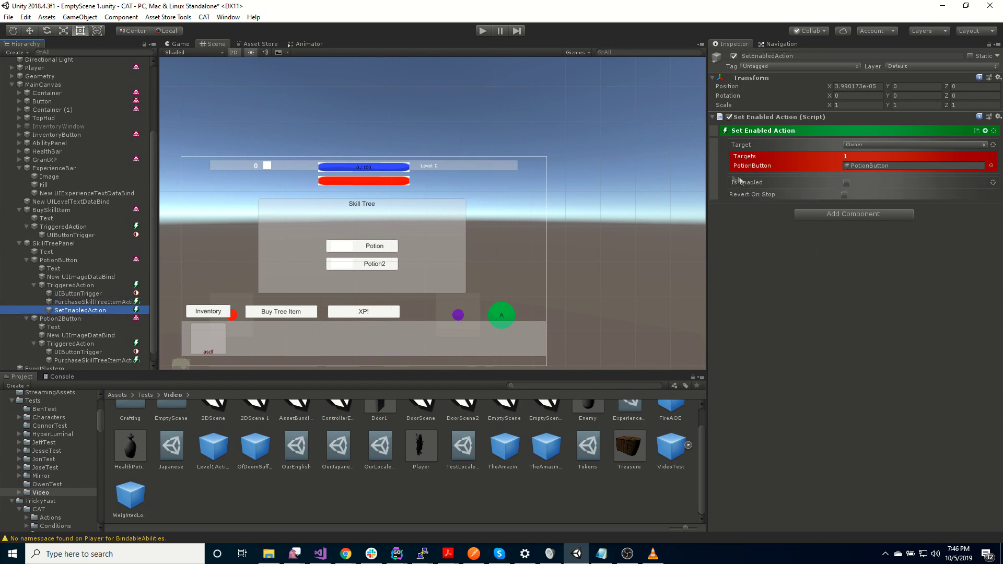
- Change the Set Enabled action's target to Named and assign SkillTreePanel to it
click(870, 143)
click(994, 146)
click(924, 147)
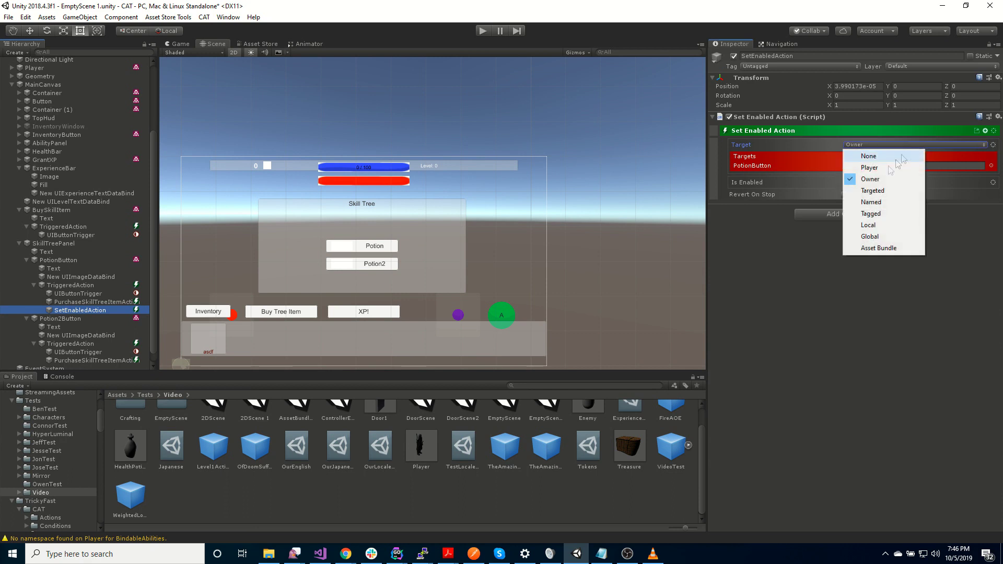
click(871, 202)
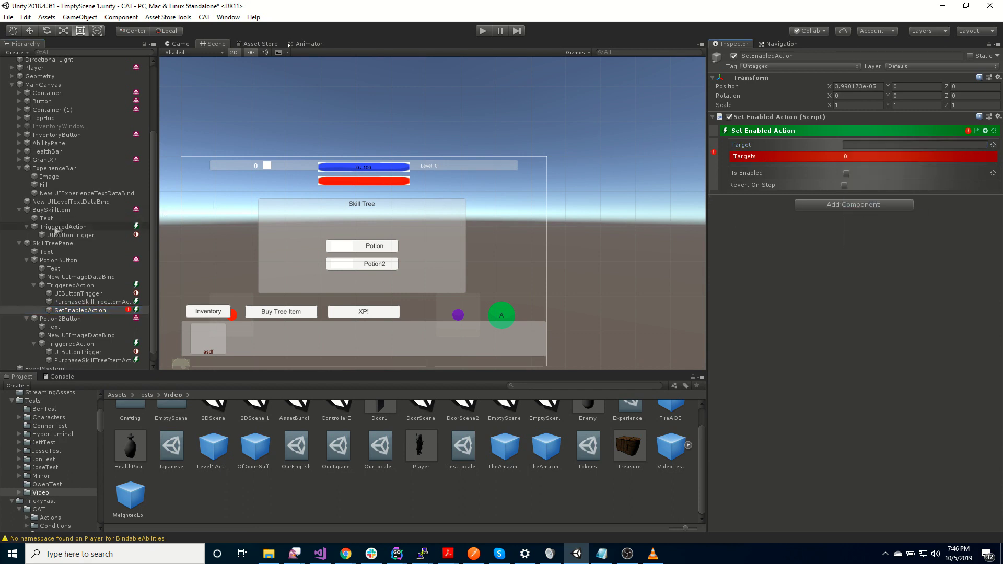
drag(53, 243, 873, 144)
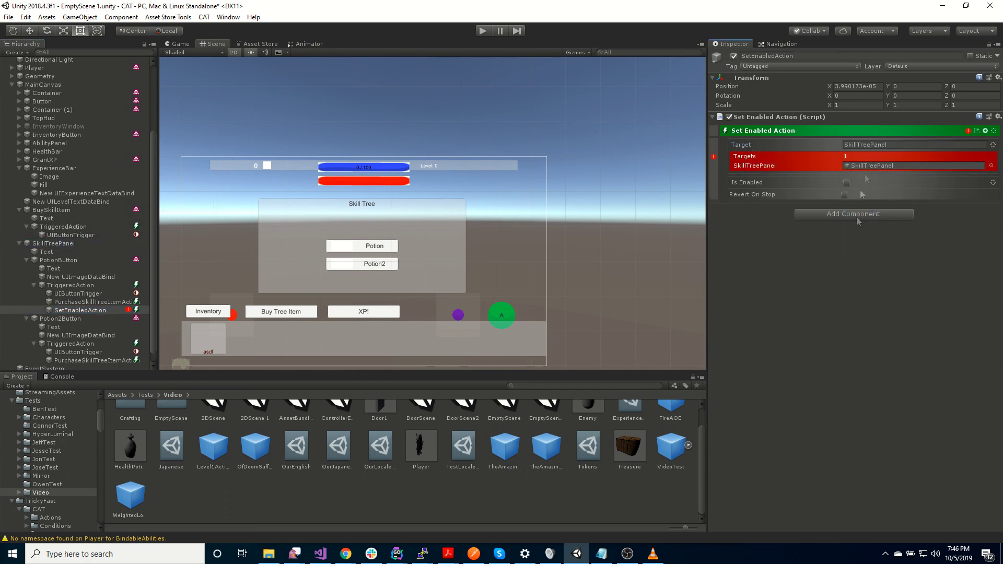
- Duplicate SetEnabledAction and place the copy after PurchaseSkillTreeItemAction in Potion2Button's TriggeredAction
click(81, 310)
key(ctrl+d)
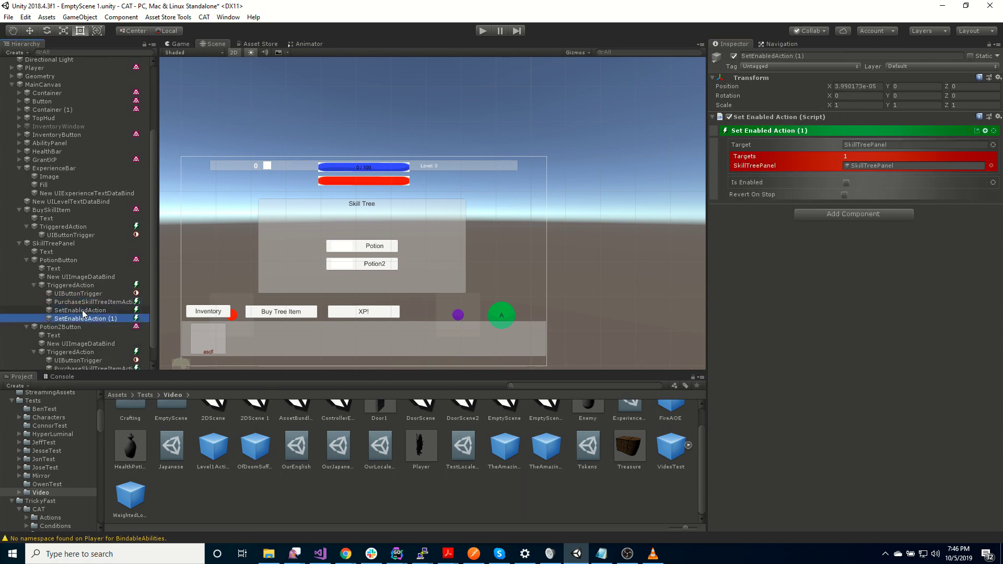
drag(82, 319, 86, 353)
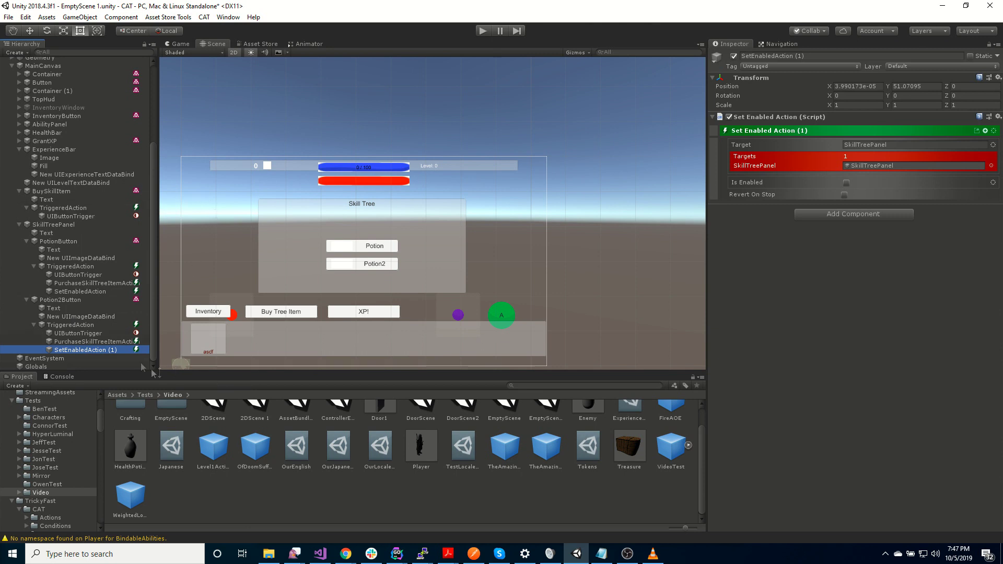
- Disable the SkillTreePanel object so it starts hidden
click(64, 226)
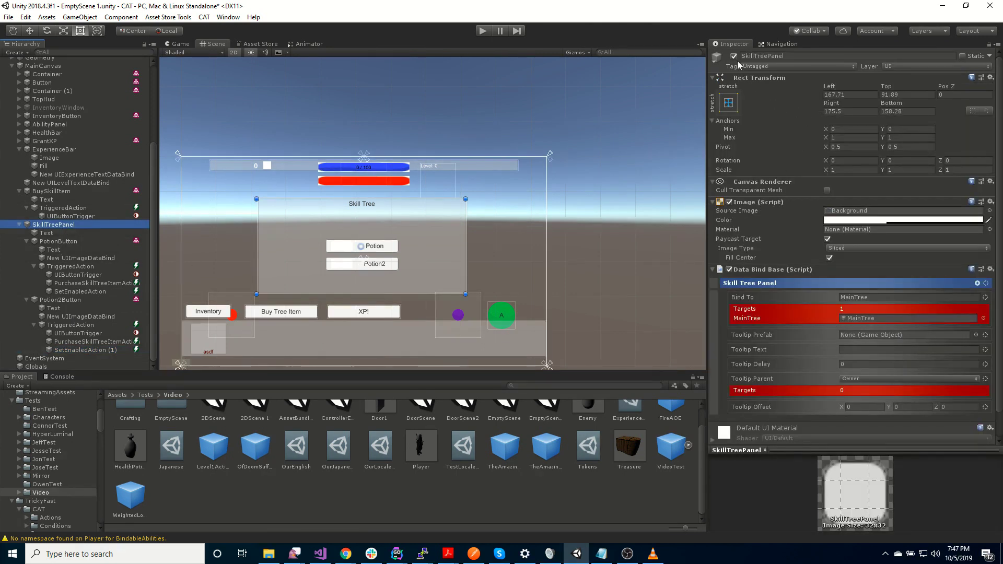
click(734, 56)
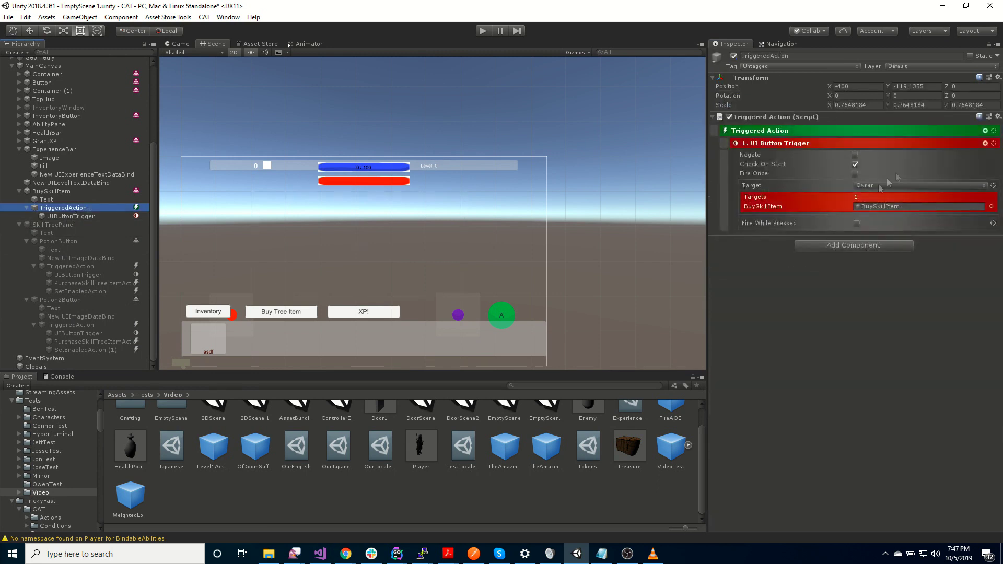
click(985, 131)
text(enab)
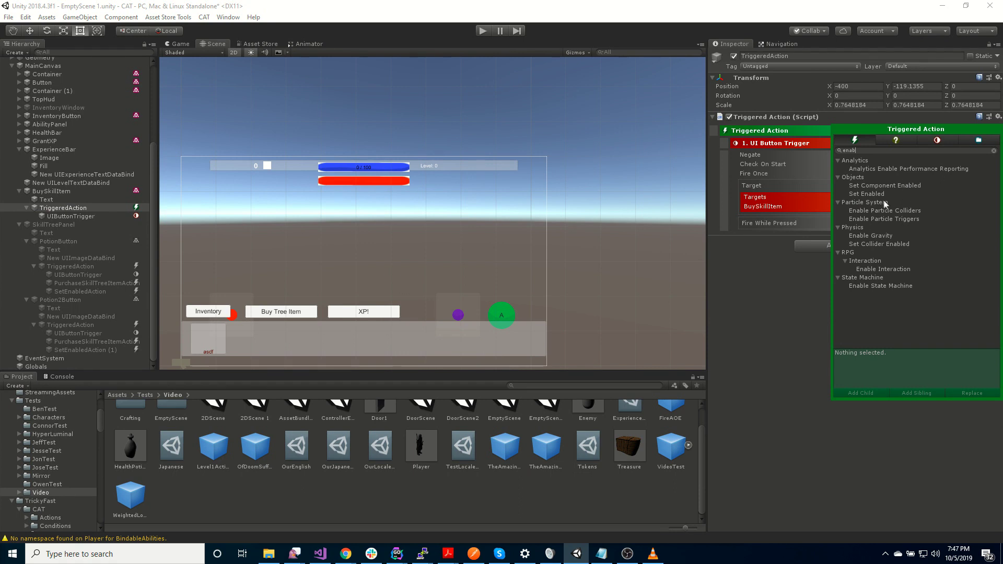
key(Escape)
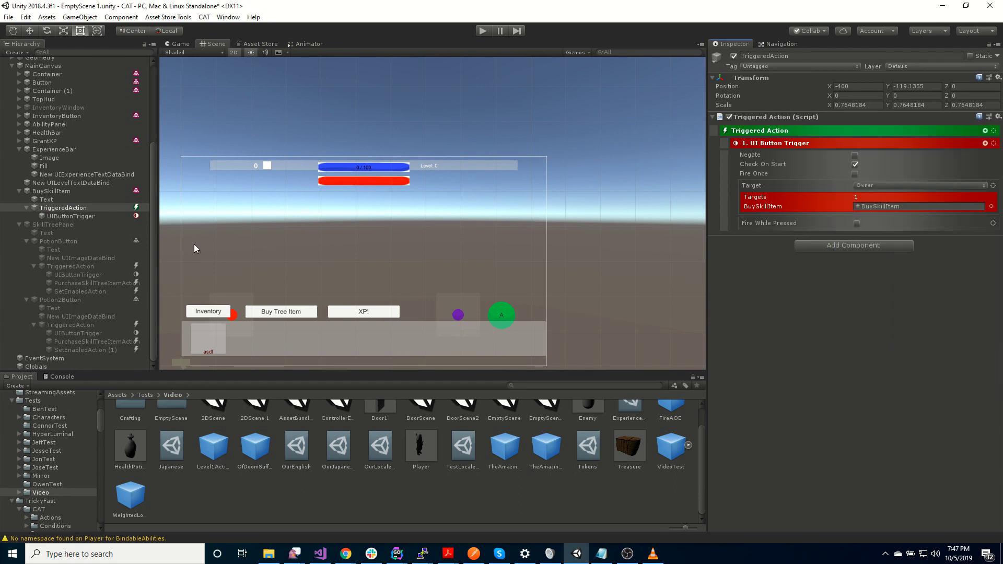
- Copy PotionButton's SetEnabledAction into BuySkillItem's TriggeredAction after UIButtonTrigger, and turn on Is Enabled in the copy
click(84, 217)
click(80, 208)
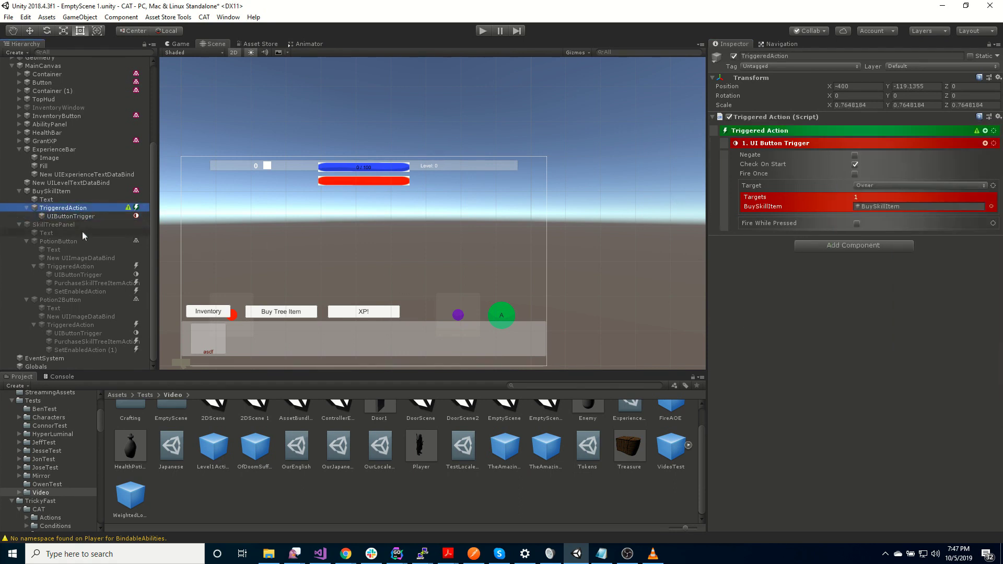
click(82, 231)
key(ctrl+z)
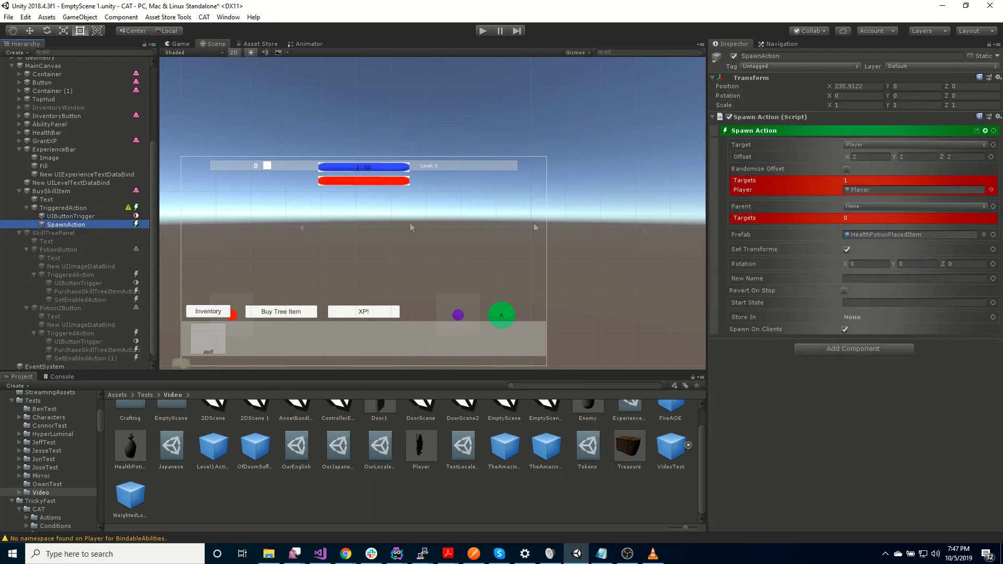
key(ctrl+z)
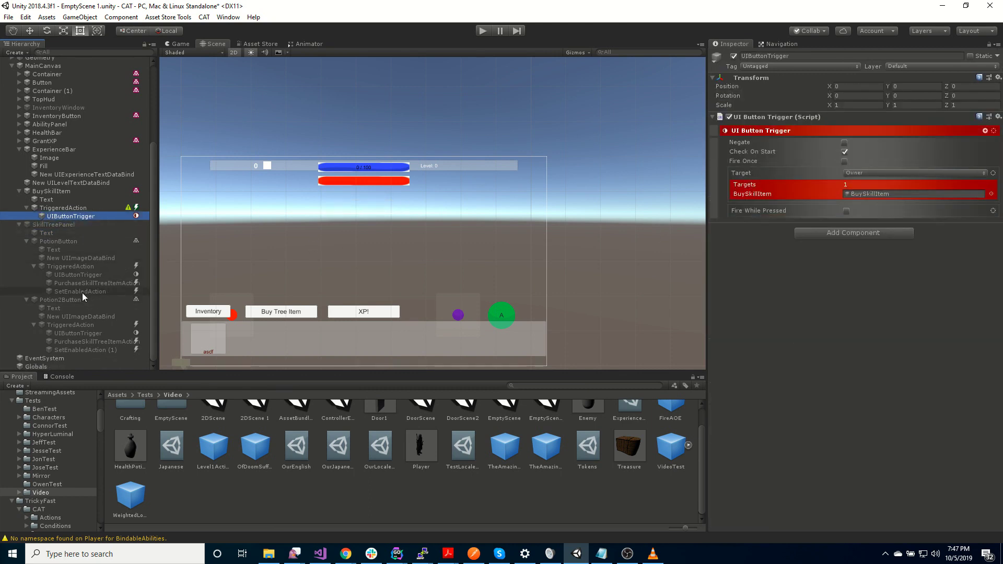
key(ctrl+z)
key(ctrl+z)
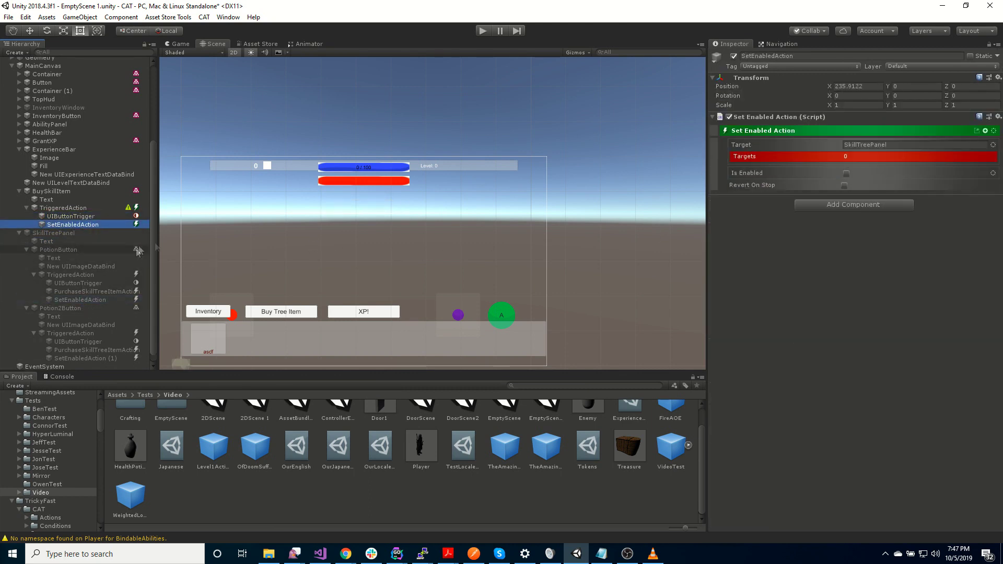
click(846, 173)
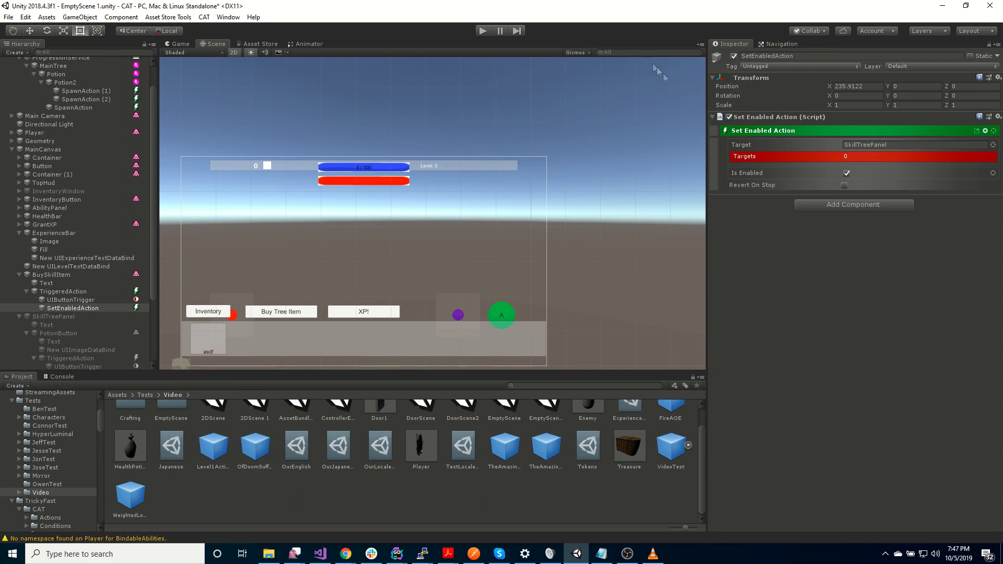
- Set the target of BuySkillItem's Set Enabled action to MainCanvas with the Path option enabled and SkillTreePanel as the path
click(914, 142)
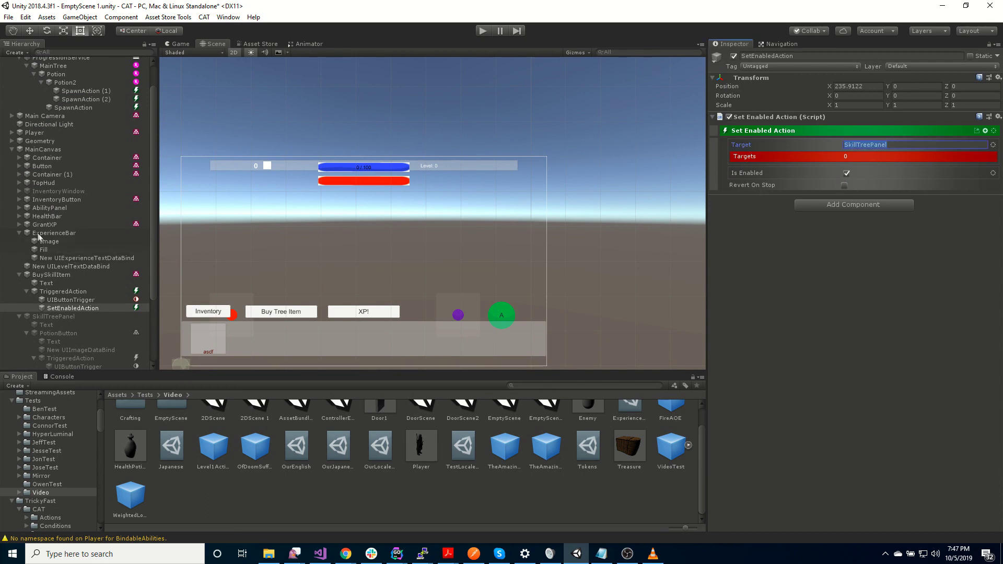
drag(37, 149, 888, 146)
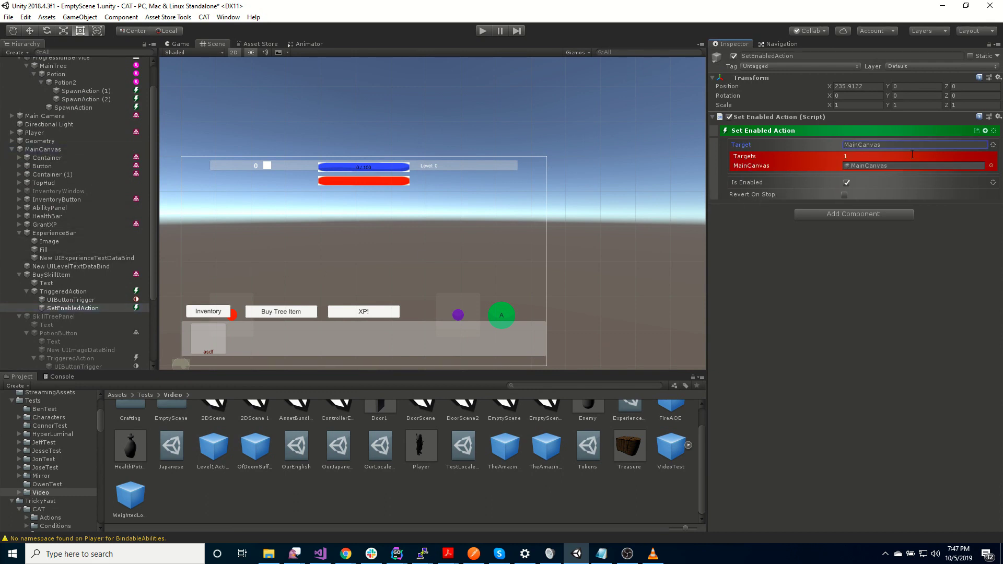
click(994, 145)
mouse_move(955, 257)
click(866, 258)
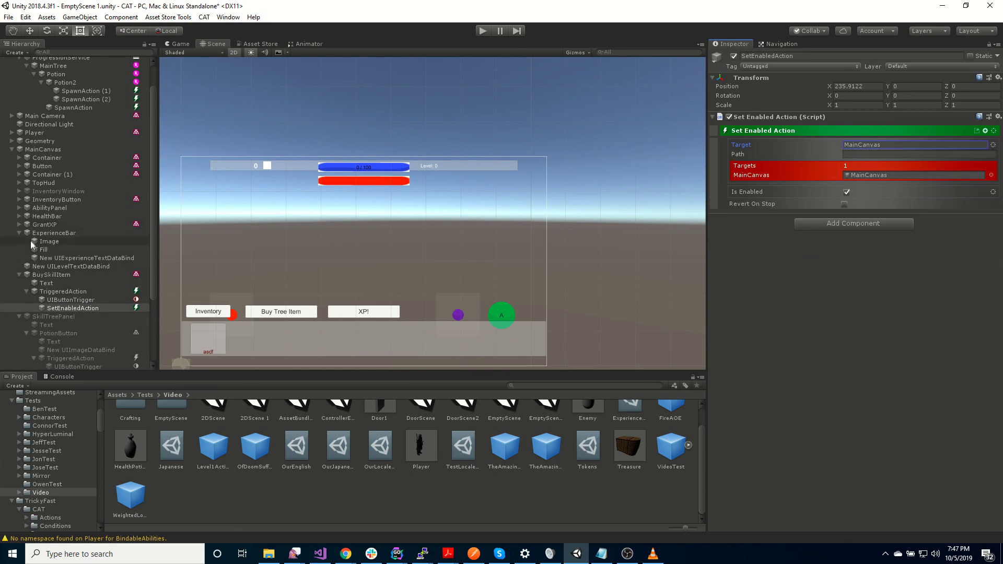
click(881, 153)
text(Skil)
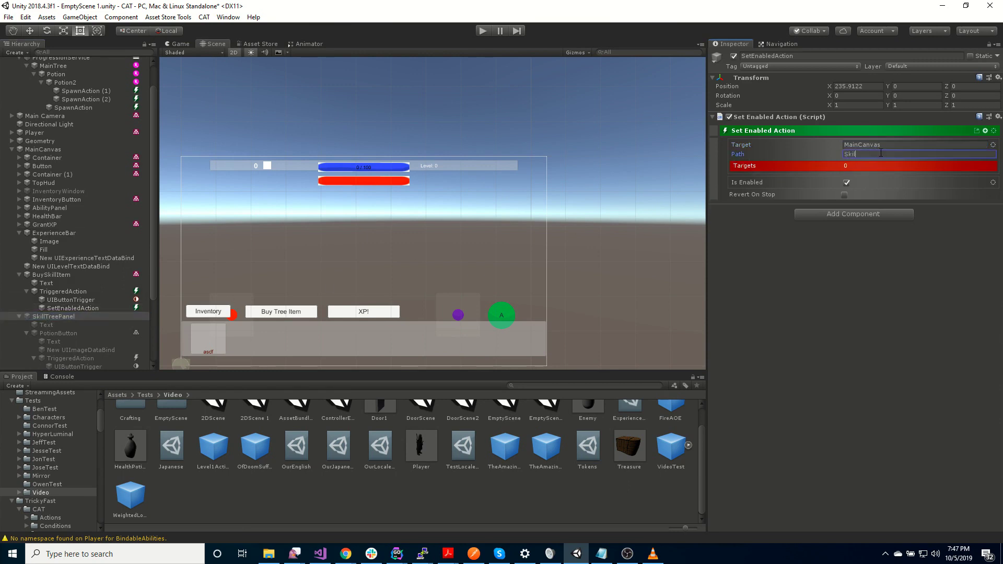
text(lTreePanel)
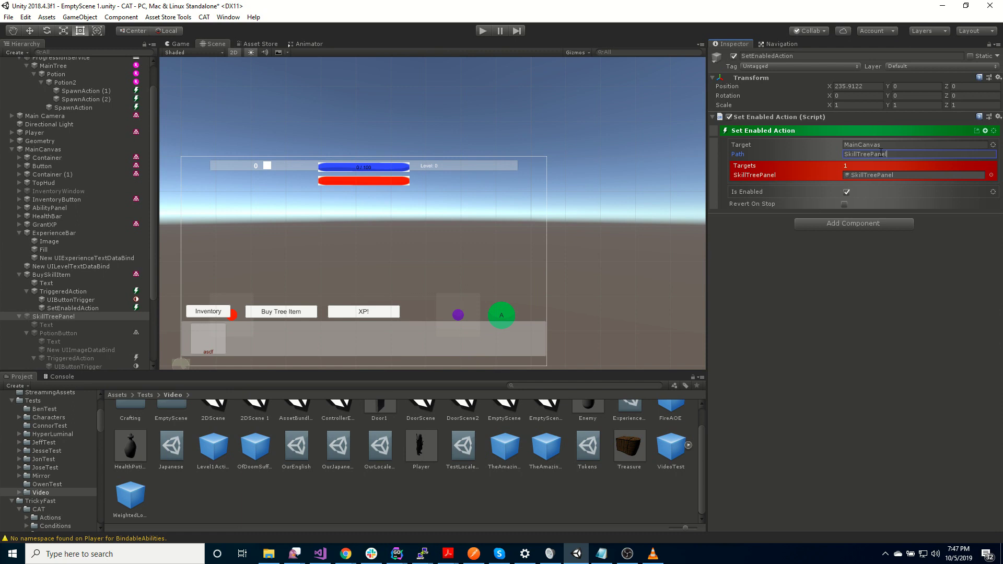
key(Return)
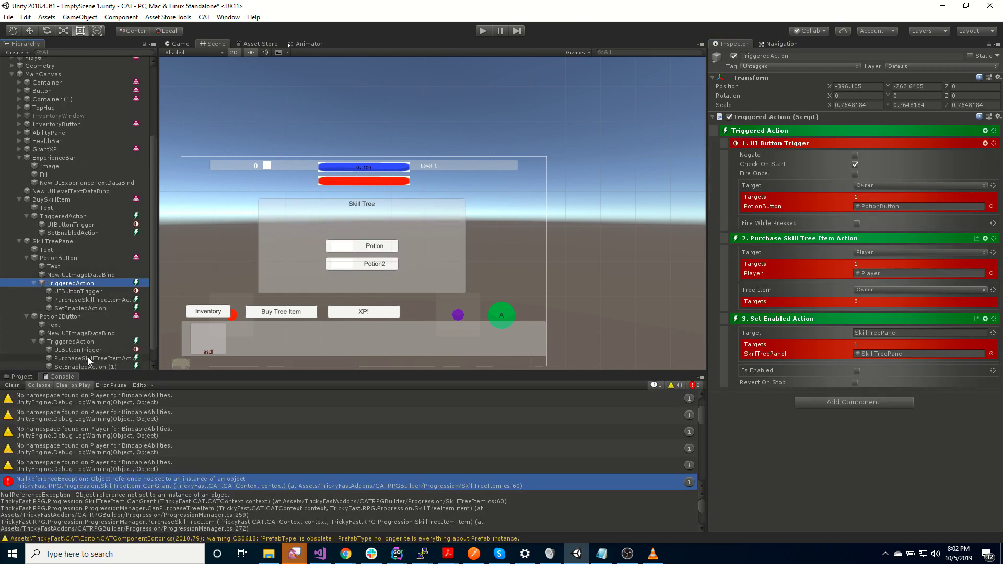
- Enable the Path option for Tree Item in PotionButton's PurchaseSkillTreeItemAction and set the path to Text
click(96, 300)
click(994, 182)
mouse_move(969, 296)
click(858, 296)
click(858, 191)
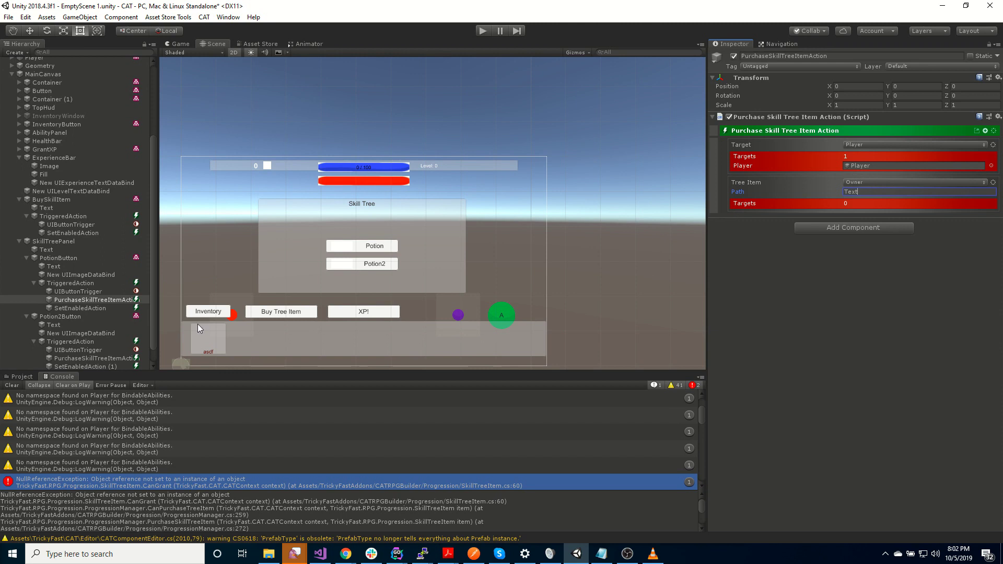
- Enable the Path option for Tree Item in Potion2Button's PurchaseSkillTreeItemAction and set the path to Text
scroll(59, 353, down, 1)
click(101, 343)
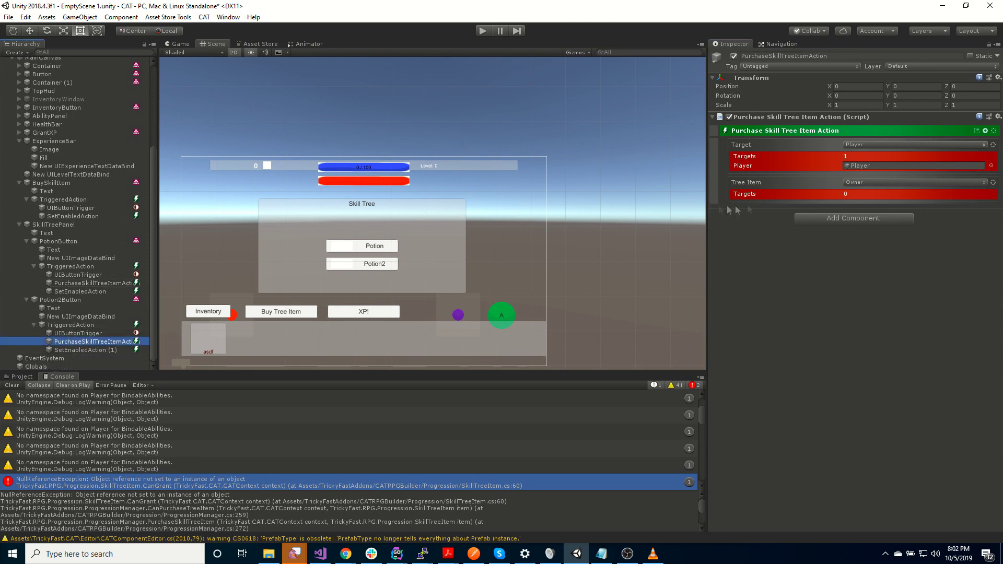
click(992, 183)
mouse_move(909, 293)
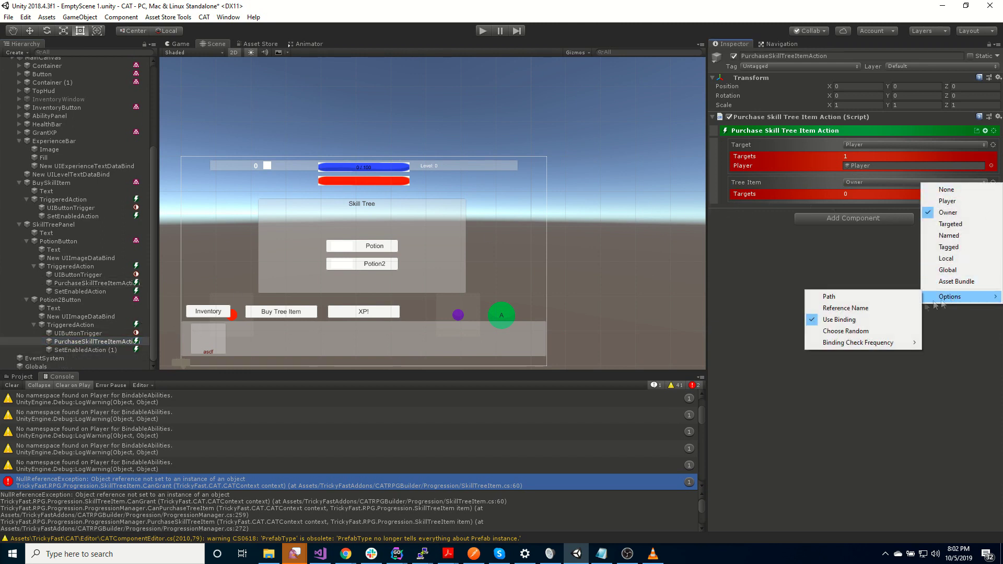
click(859, 295)
click(866, 193)
text(Tex)
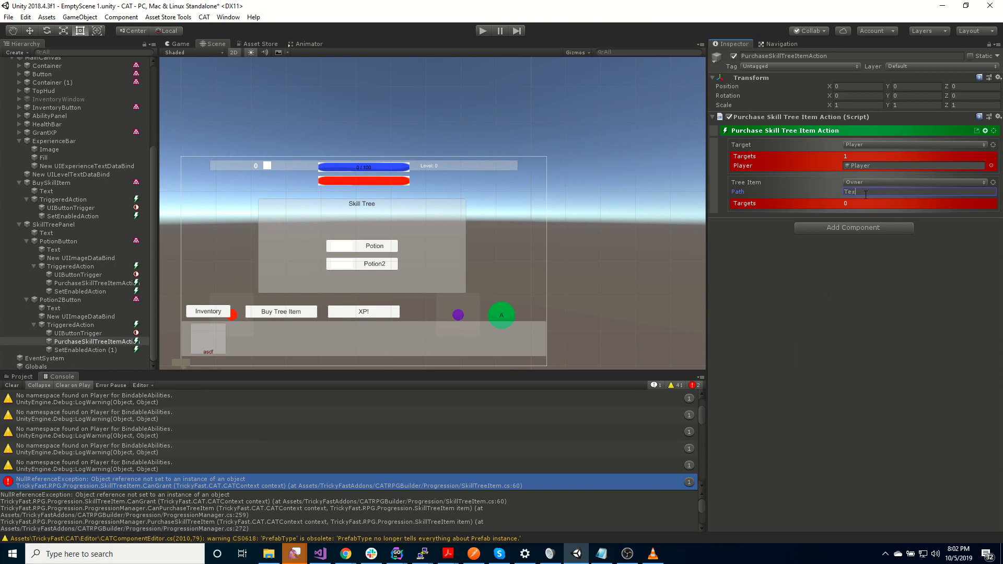
text(t)
key(Return)
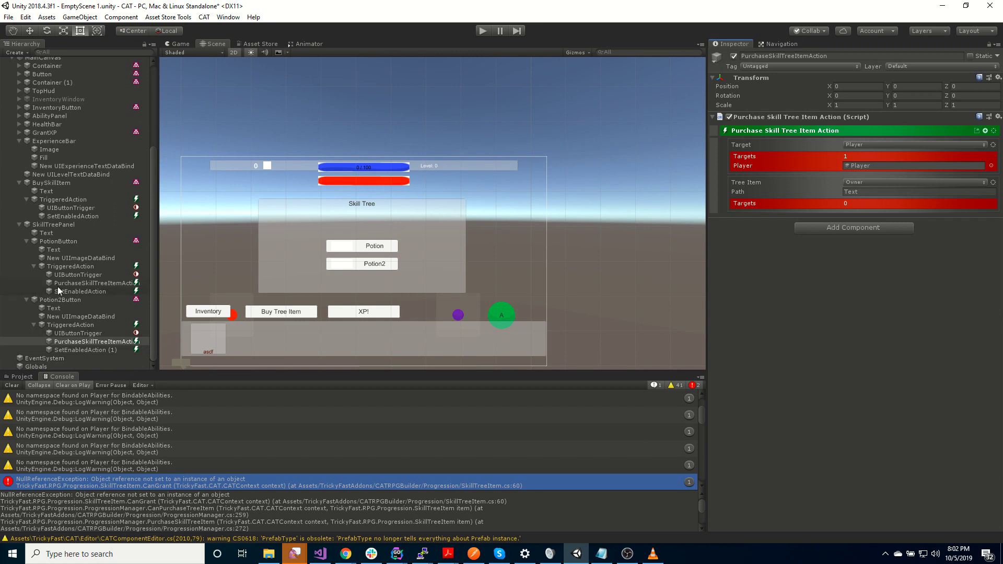
- Disable SkillTreePanel again before running the scene
click(53, 225)
click(734, 56)
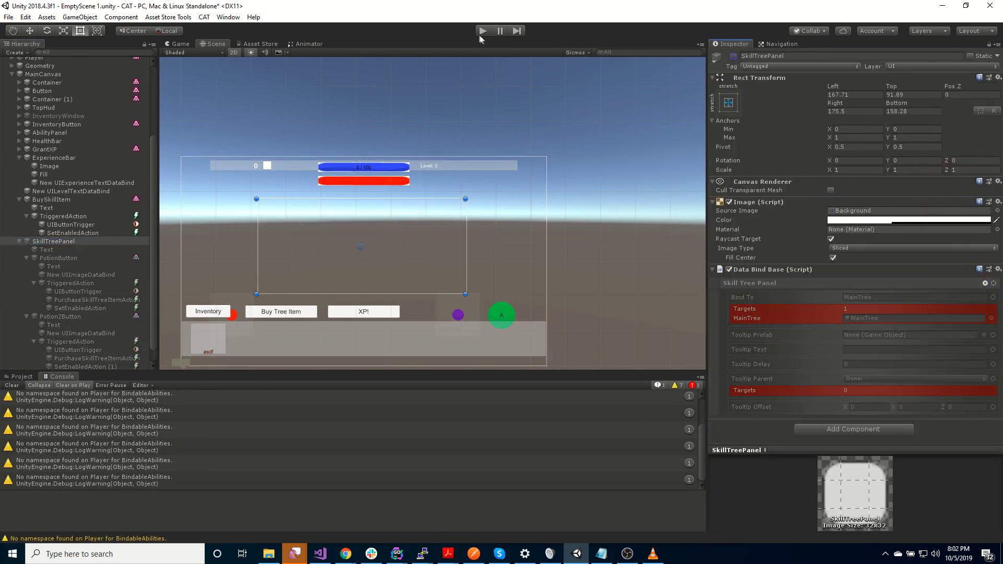
- Test the scene in play mode, choosing Potion 2 and Potion alternately twice and reopening the skill tree with Buy Tree Item, and stop playing
click(482, 32)
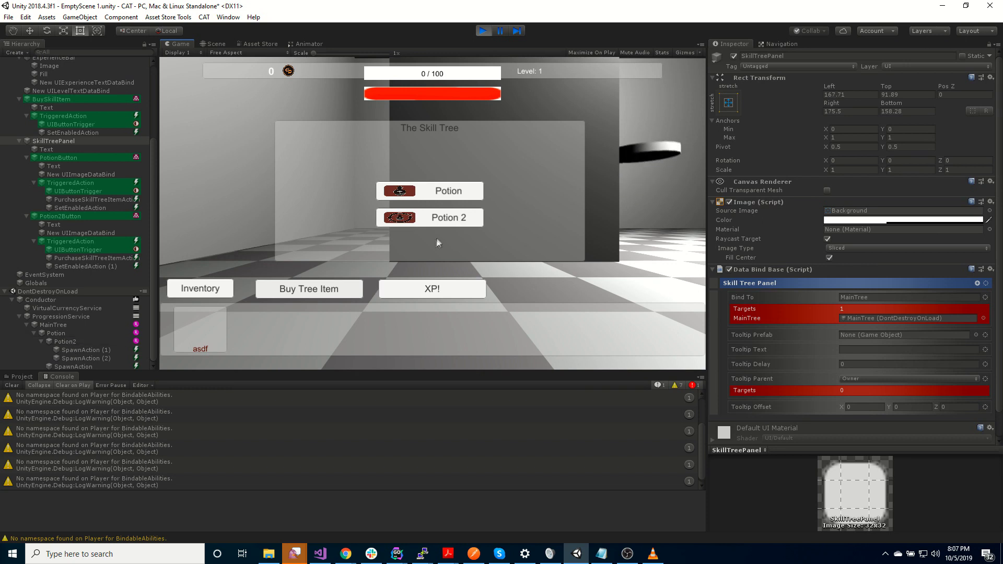
click(464, 219)
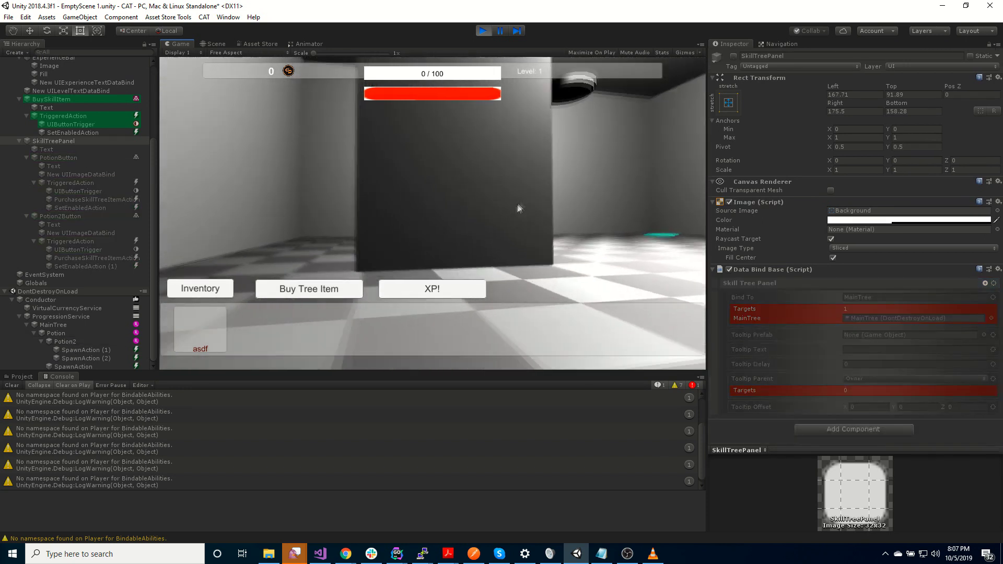
click(337, 289)
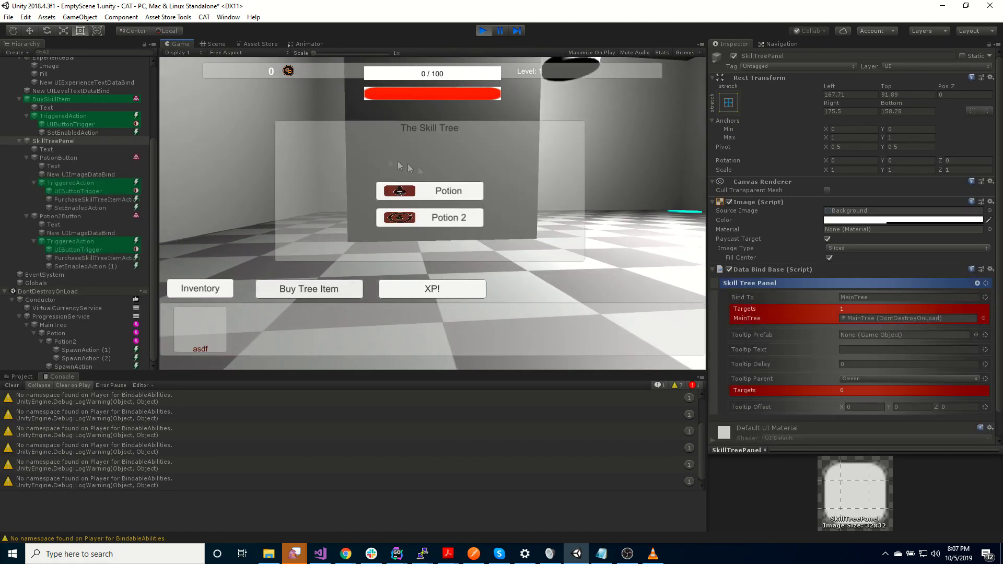
click(459, 190)
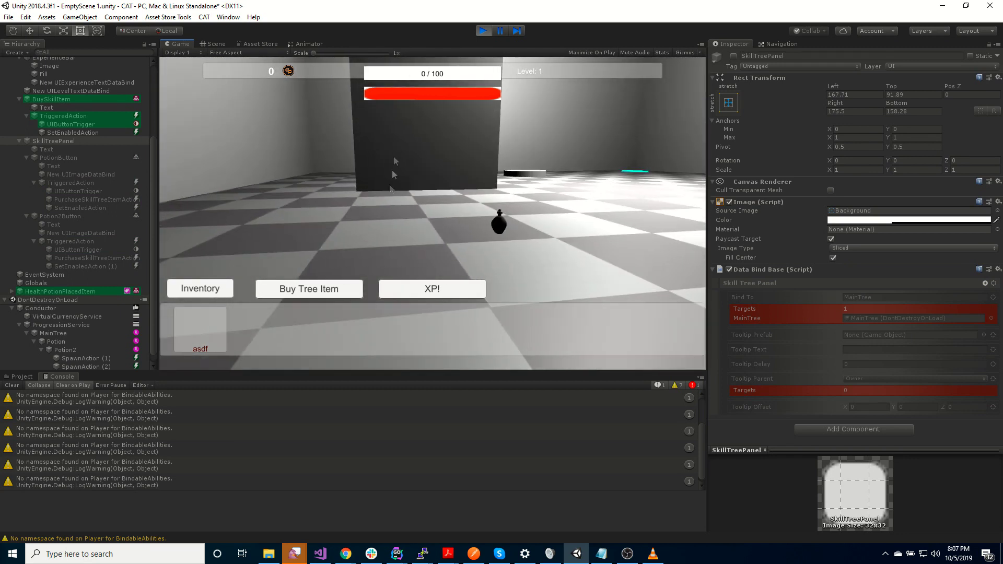
click(313, 289)
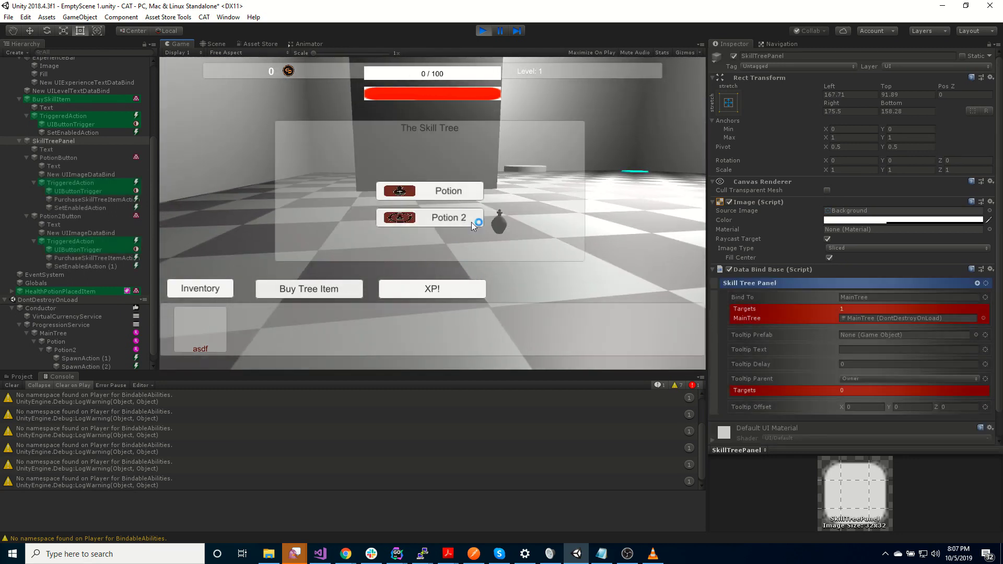
click(469, 217)
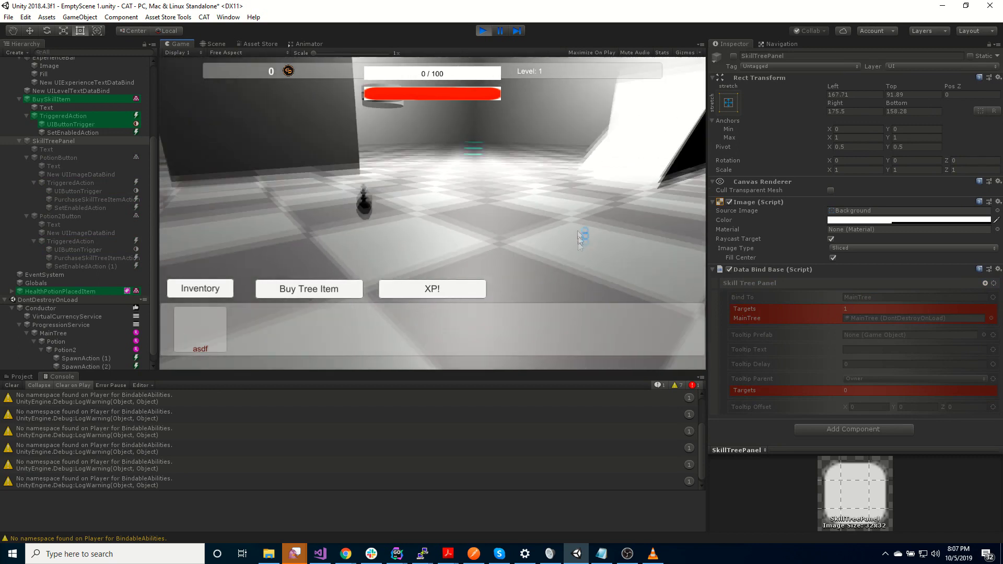
click(310, 289)
click(465, 190)
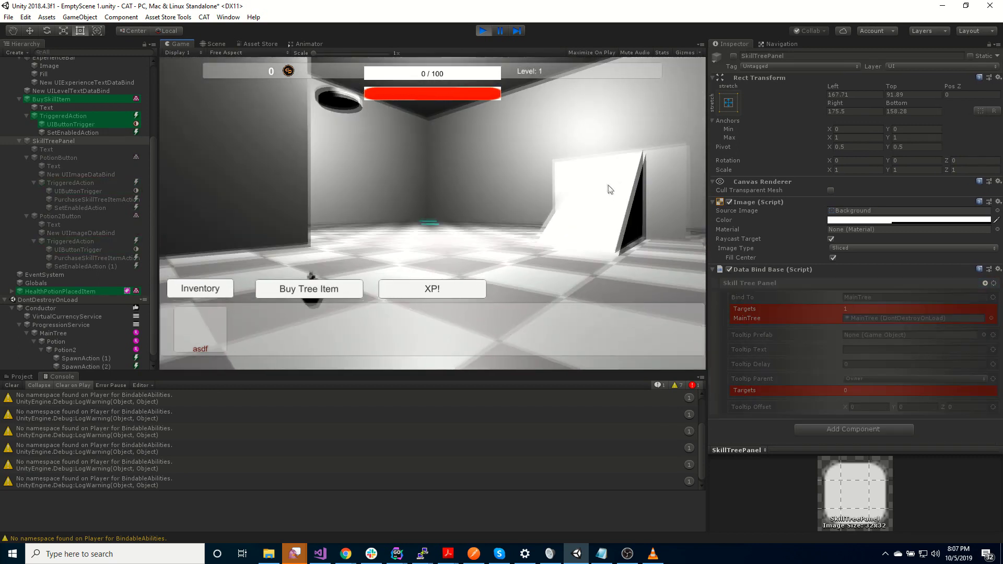
click(482, 30)
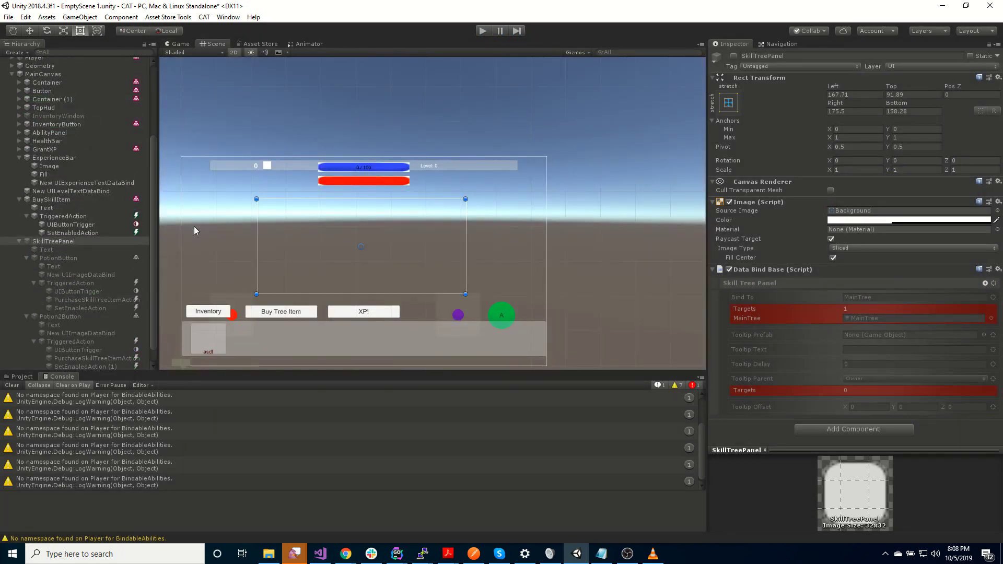
- Open the Level1Actions prefab from the Video folder for editing
click(22, 376)
click(214, 448)
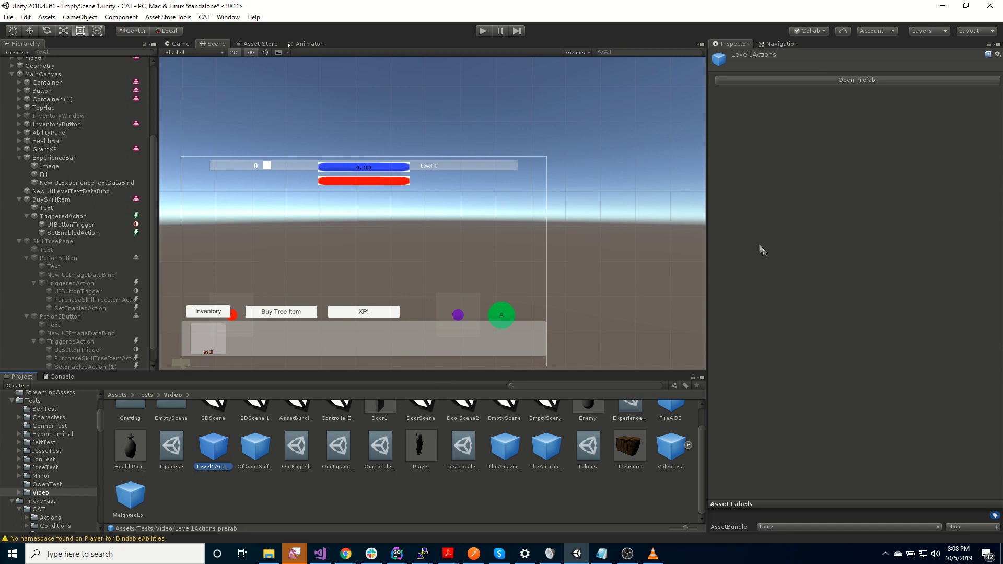
click(772, 81)
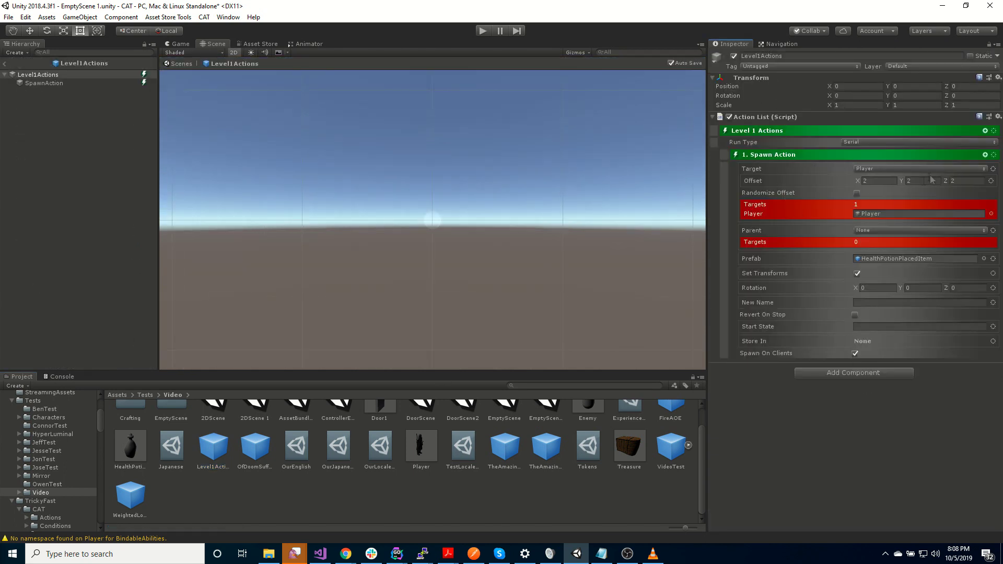
- Add a Grant Skill Points action with 3 skill points to Level1Actions and return to the scene
click(984, 131)
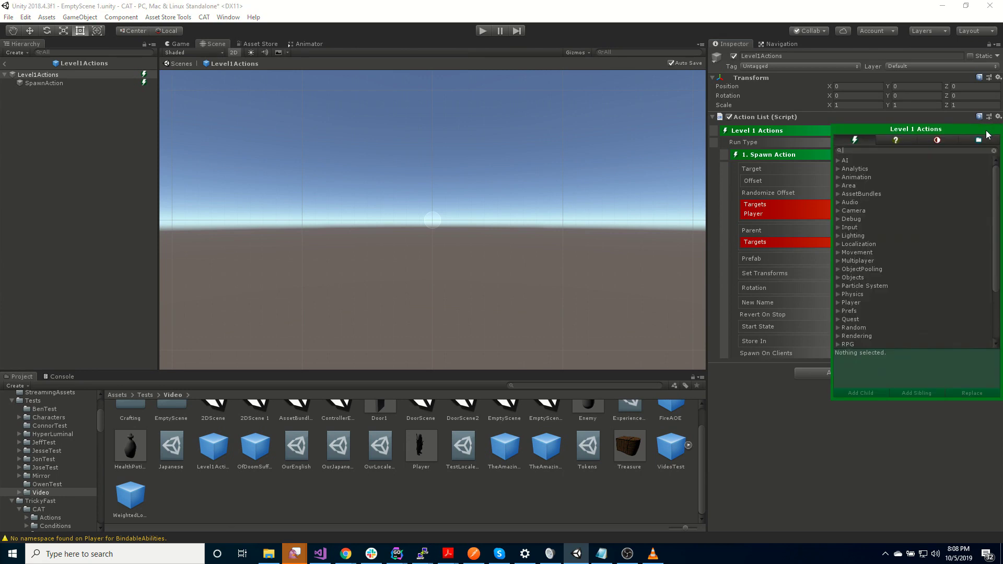
text(gra)
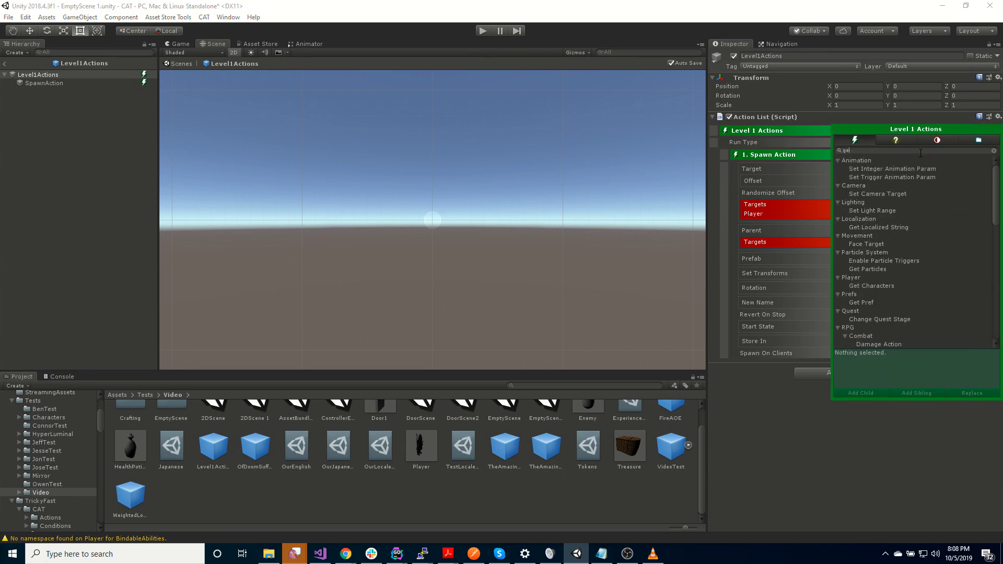
text(n)
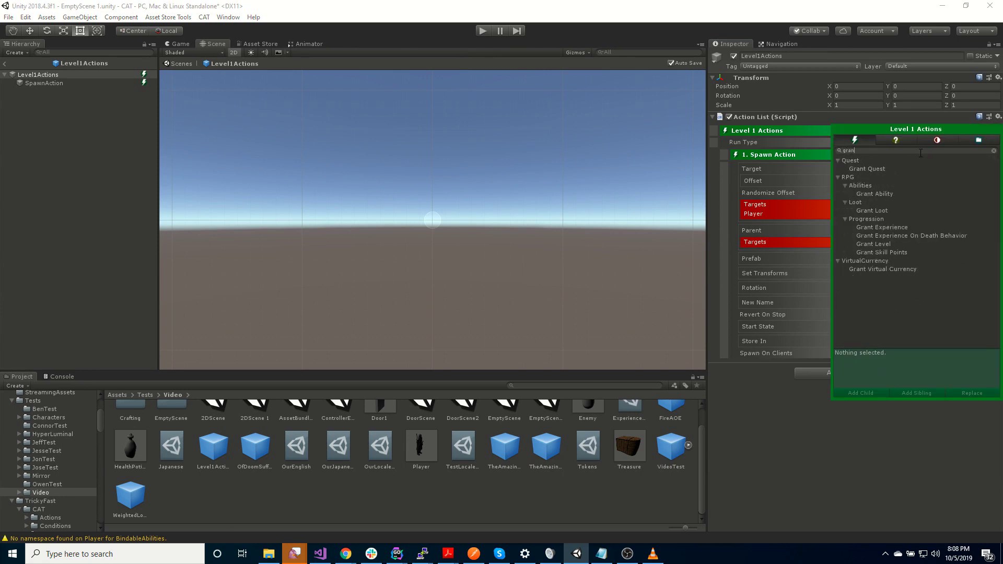
double_click(894, 253)
click(882, 416)
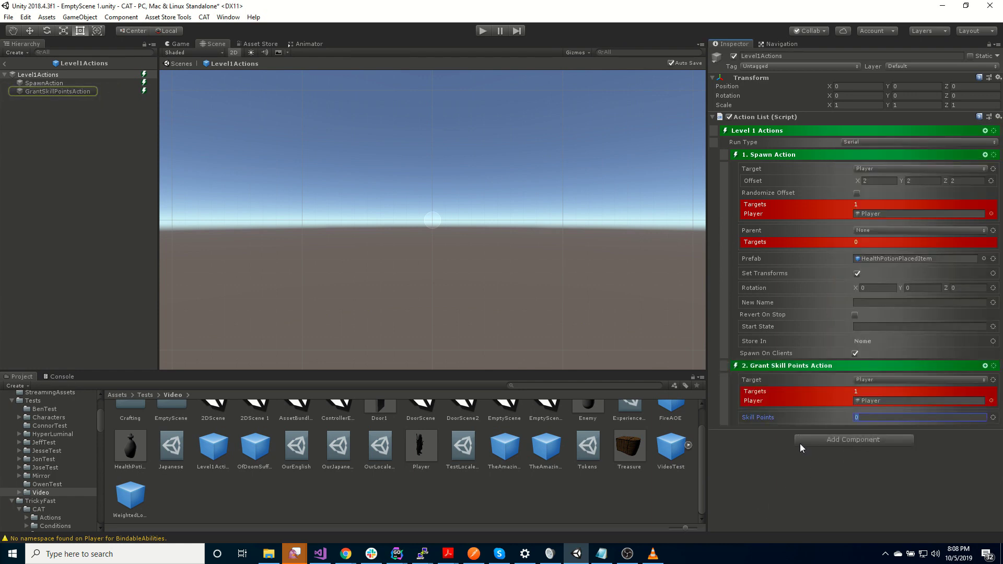
text(3)
key(Return)
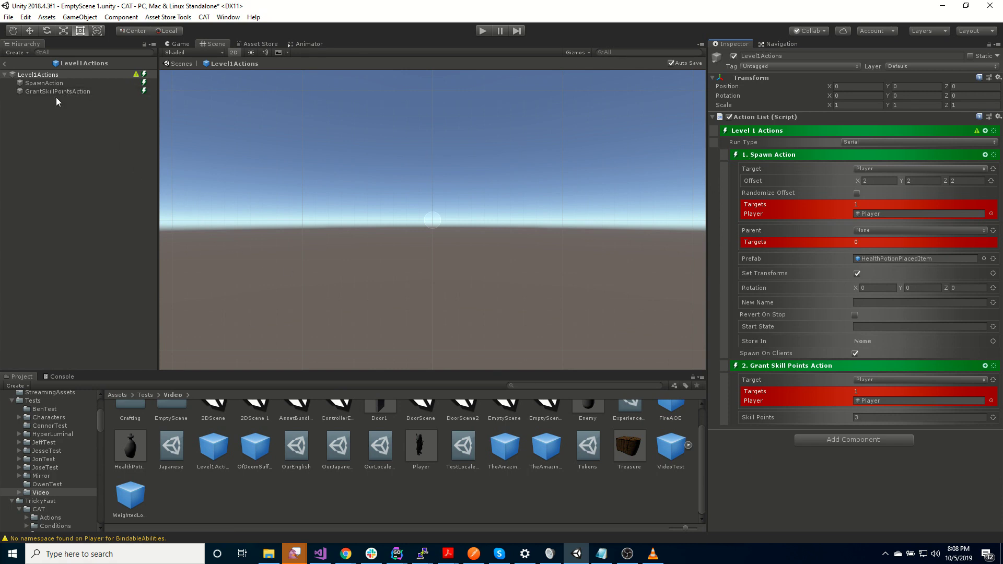
click(5, 64)
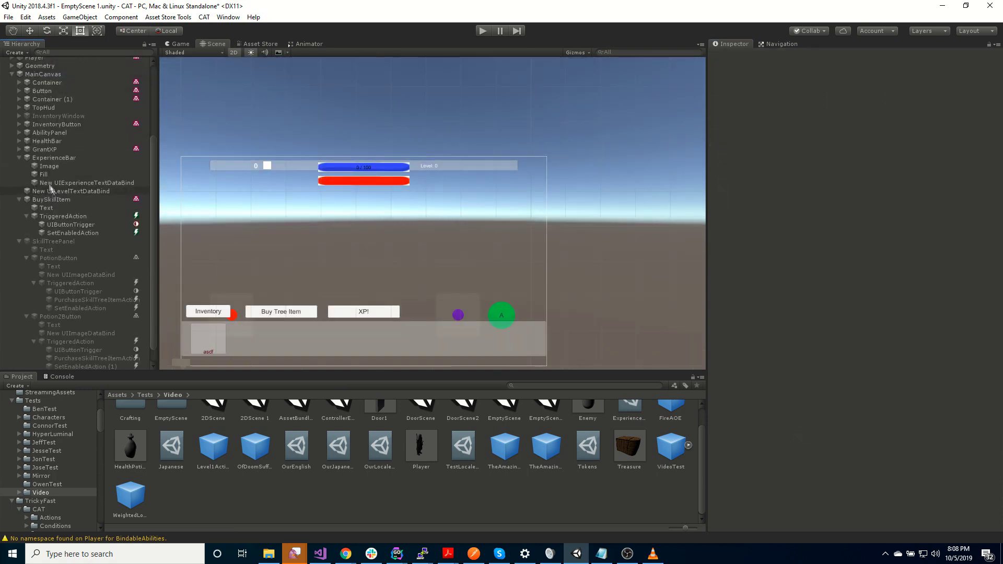
- Add a CAT UI Text Data Bind under MainCanvas and enter the placeholder text adasdf
scroll(59, 157, up, 3)
right_click(55, 105)
mouse_move(99, 203)
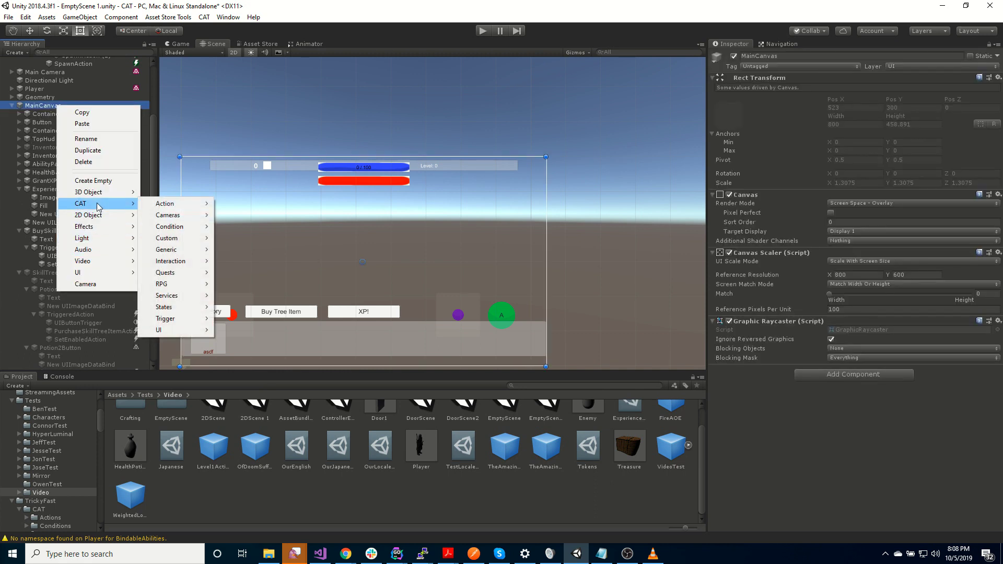
mouse_move(183, 330)
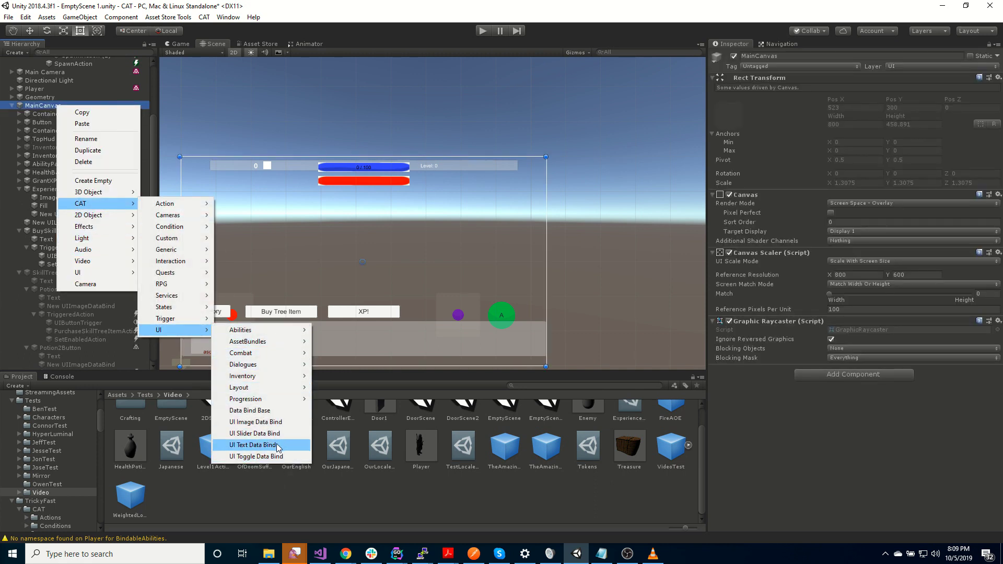
click(254, 445)
click(788, 220)
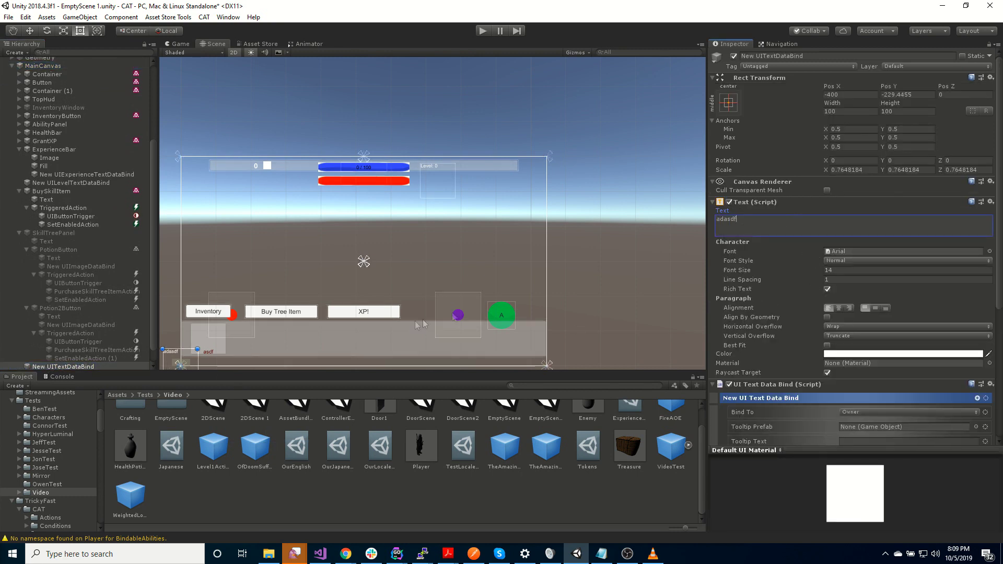
- Position the new text data bind beside the level text at about X 262 and Y 176
click(850, 94)
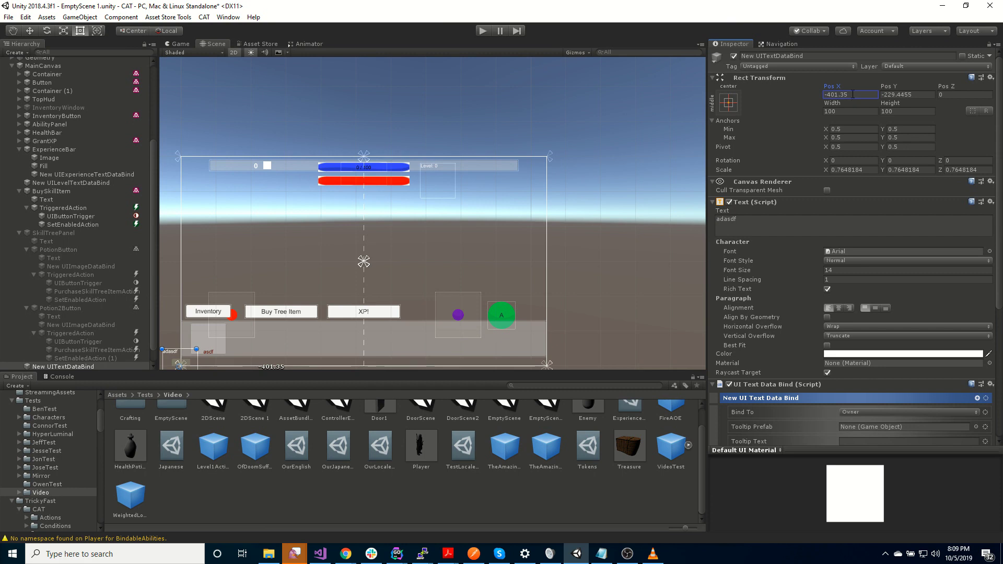
text(0)
key(Tab)
text(0)
key(Tab)
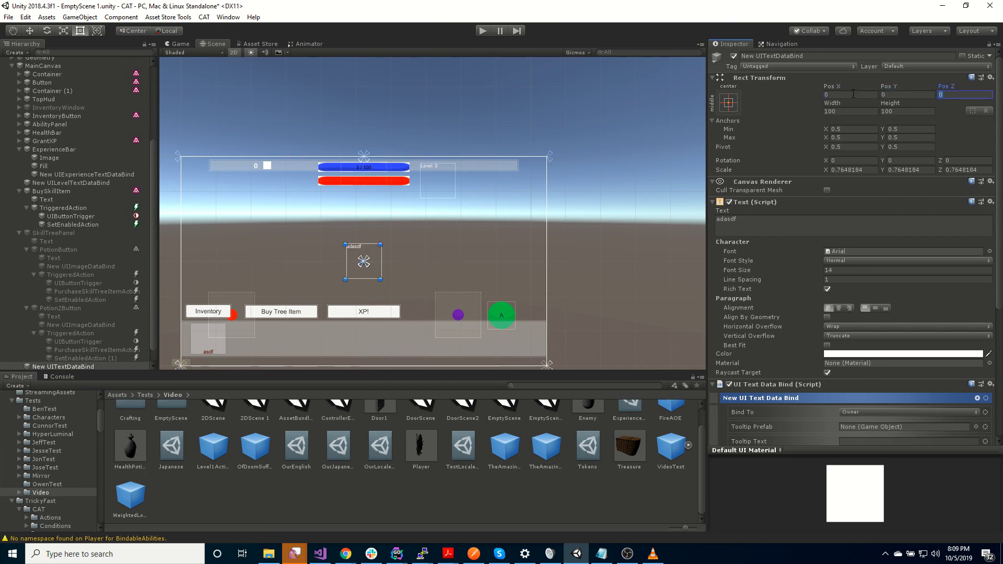
drag(891, 87, 2, 74)
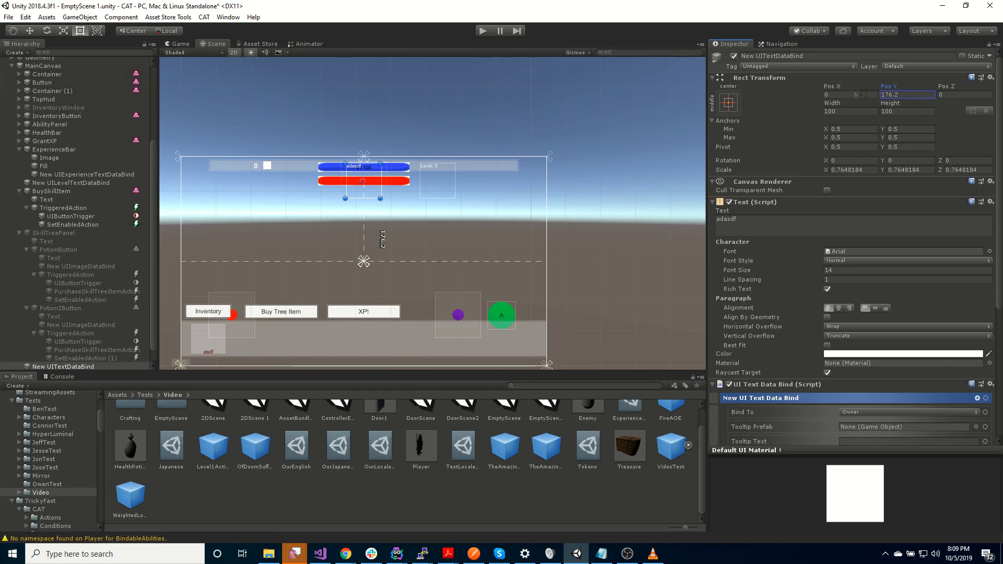
drag(833, 88, 430, 277)
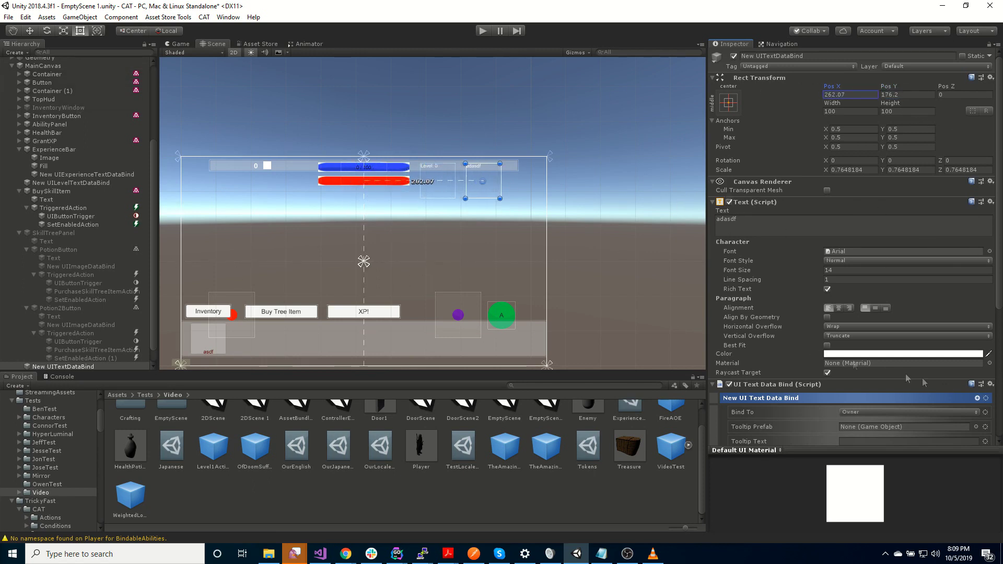
- Set the text data bind's prefix to "Skill Points:" and bind its text value to the Player reference skillPoints
click(766, 225)
scroll(782, 389, down, 5)
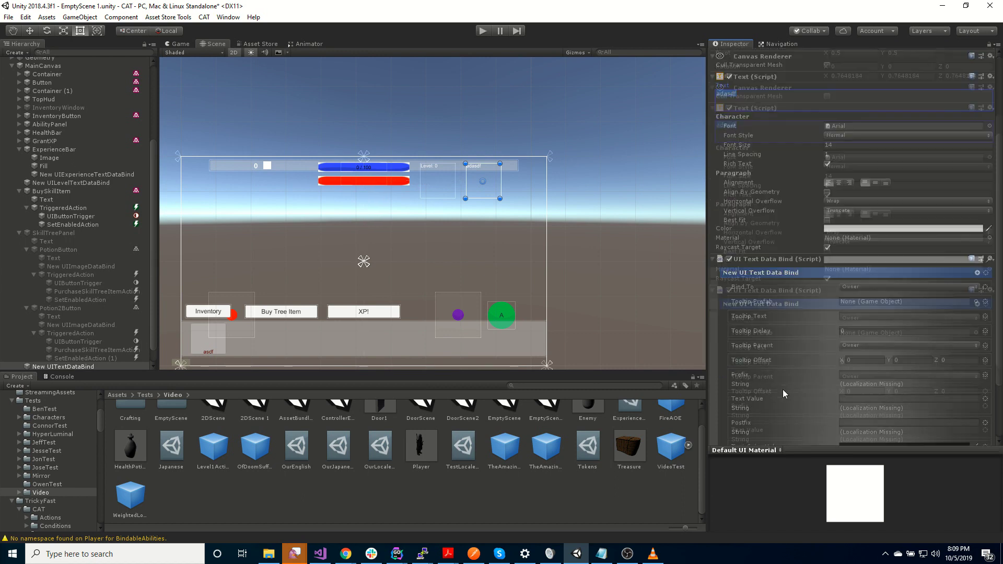
click(859, 293)
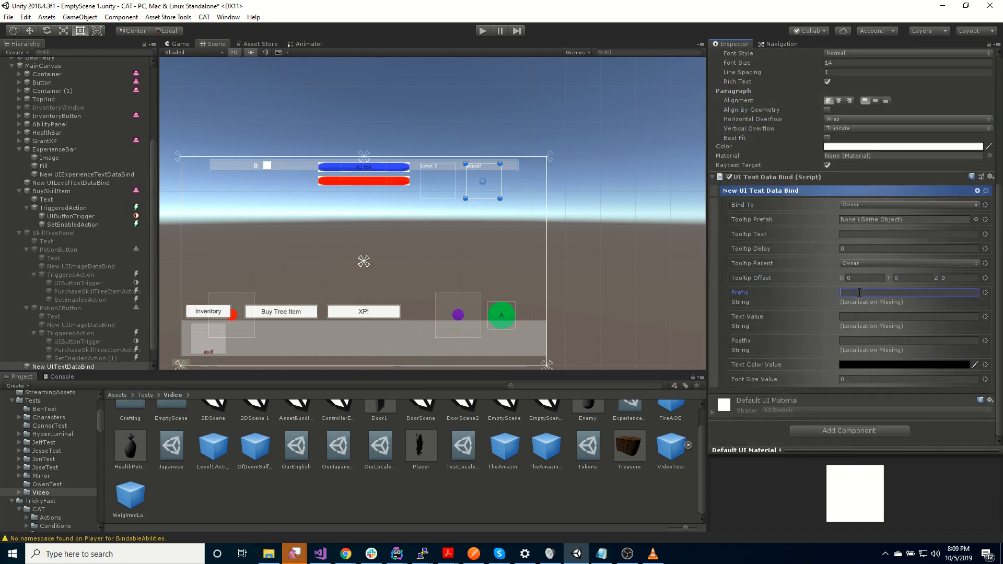
text(Skill Points:)
click(985, 317)
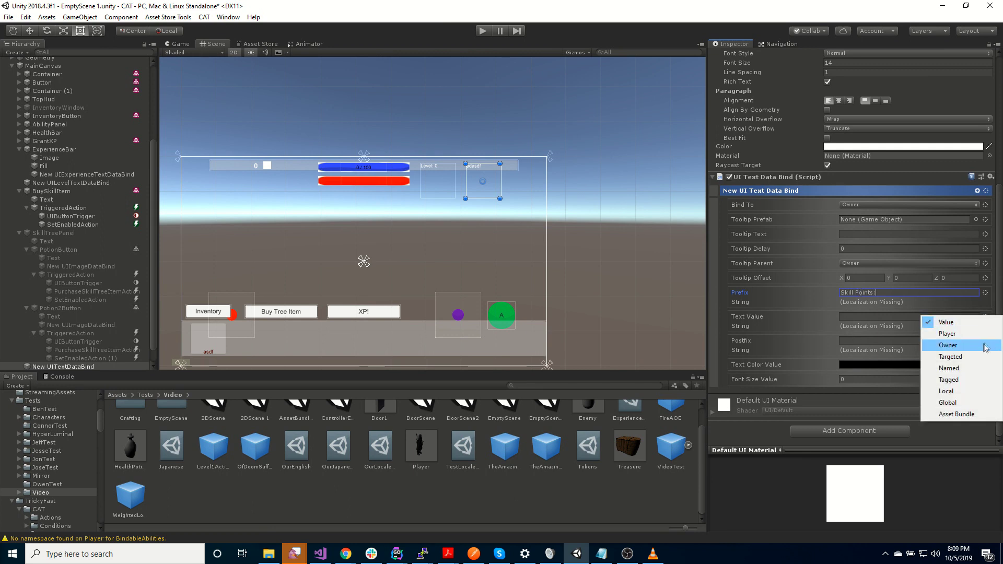
click(935, 335)
click(885, 325)
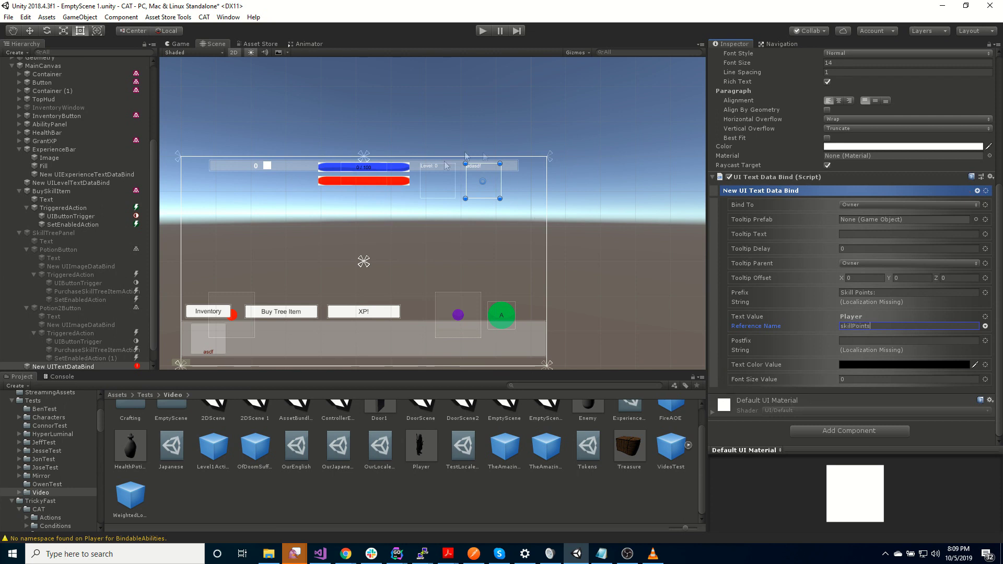
- Test the skill points display in play mode by buying Potion, granting XP and buying Potion 2, and stop playing
click(482, 31)
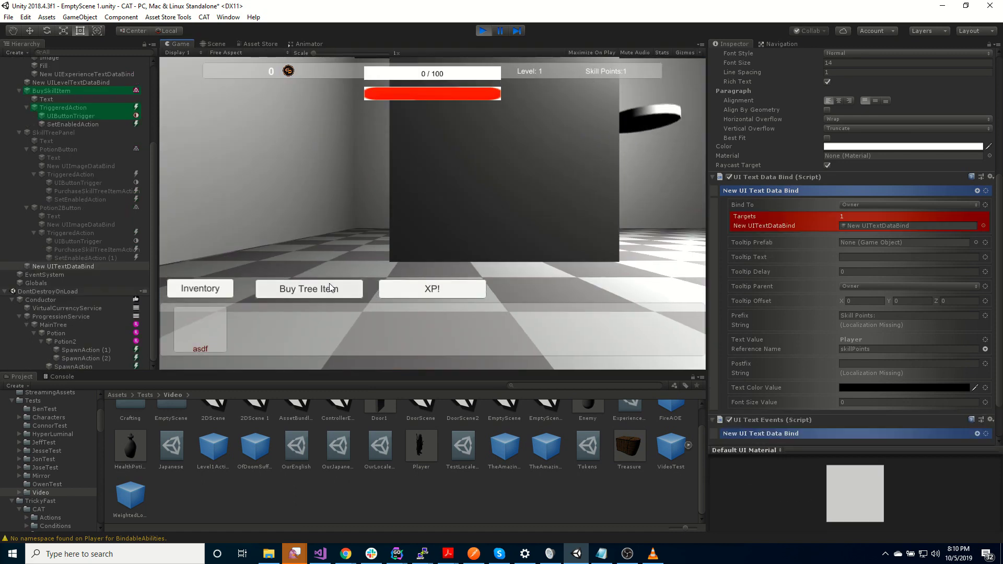
click(311, 289)
click(460, 190)
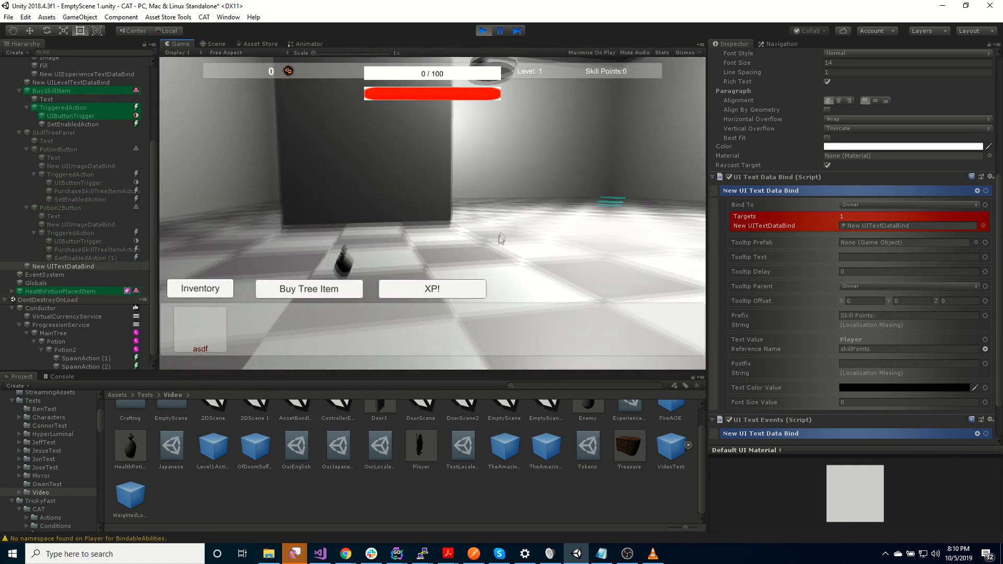
click(455, 289)
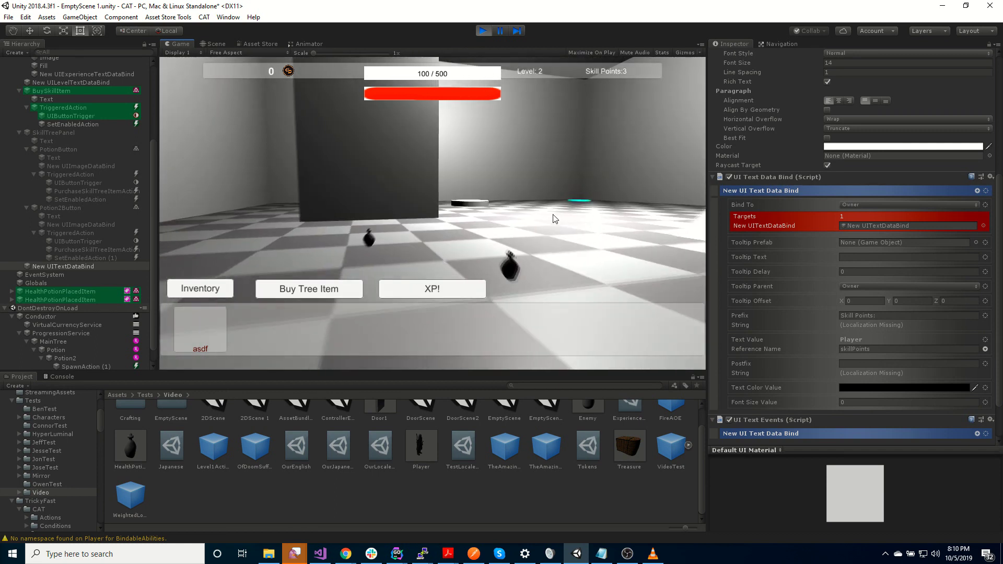
right_drag(601, 170, 571, 203)
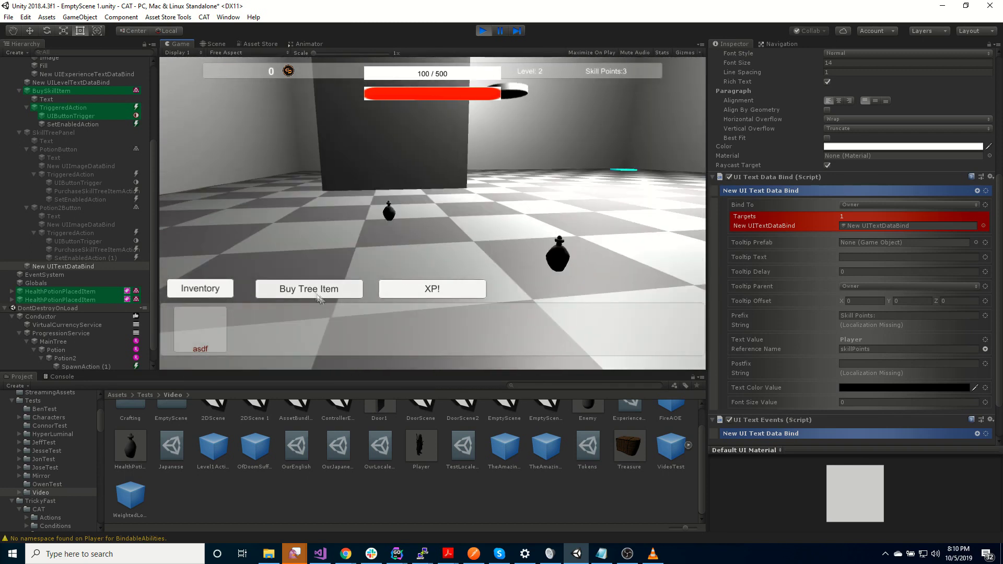
key(k)
click(463, 194)
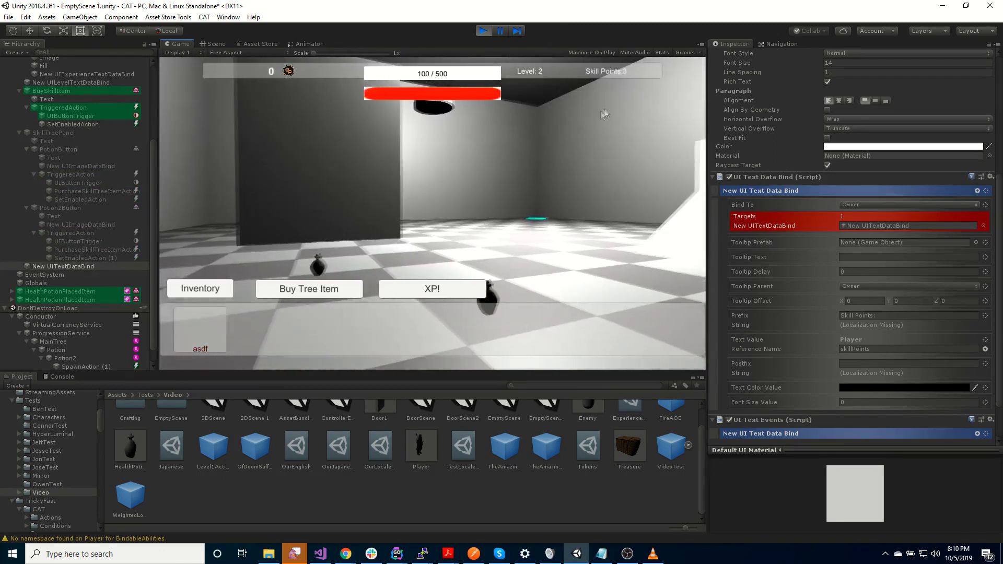
click(325, 290)
click(450, 223)
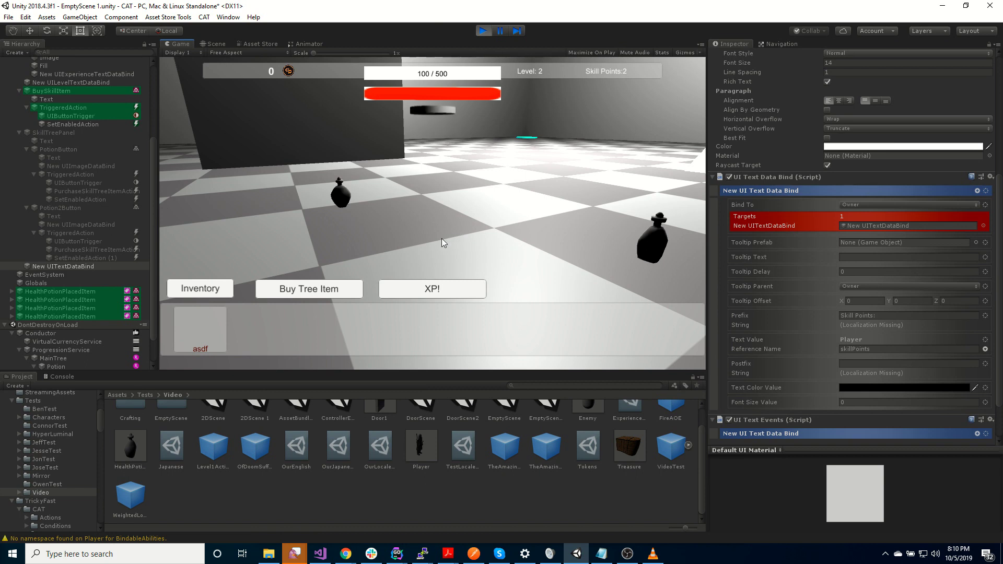
scroll(70, 211, up, 2)
scroll(71, 210, up, 3)
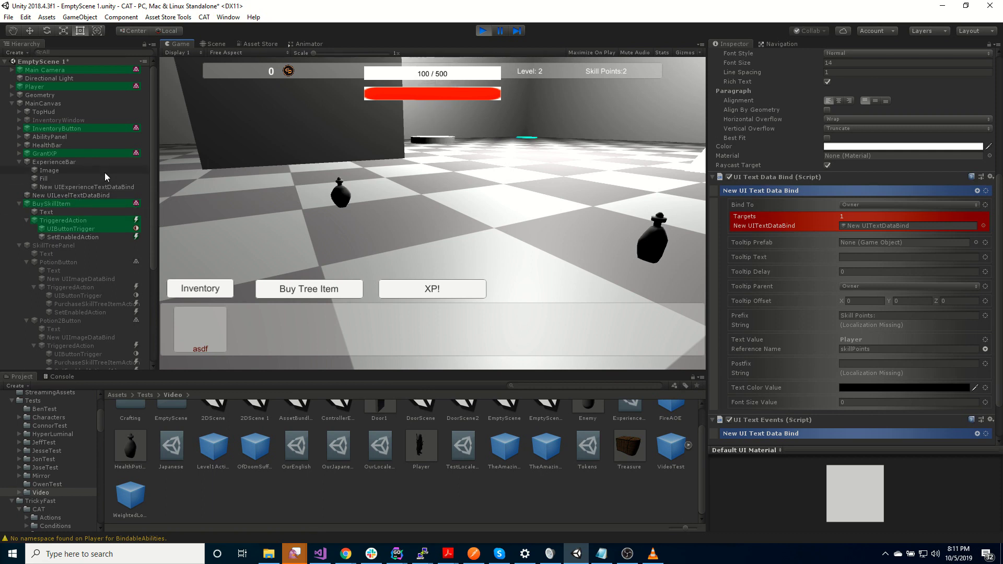
click(483, 31)
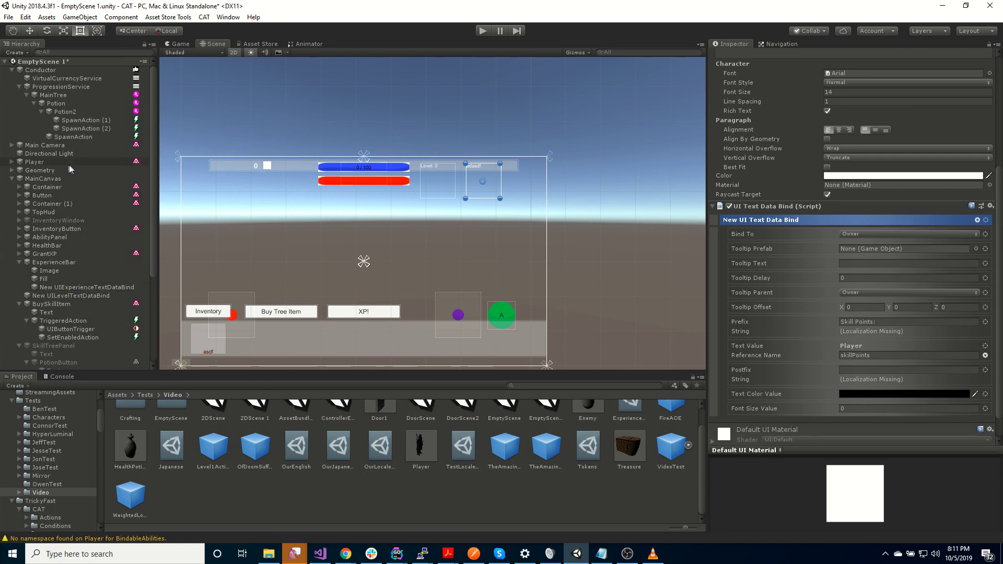
- Clear the MaxHealthTable entry from Element 0 of the ProgressionService's Tables
click(60, 87)
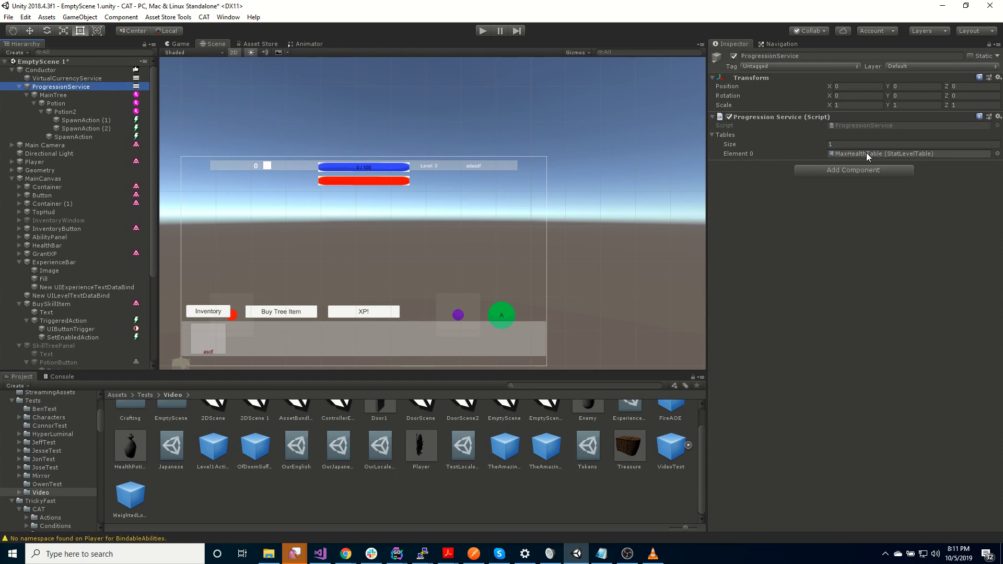
click(866, 152)
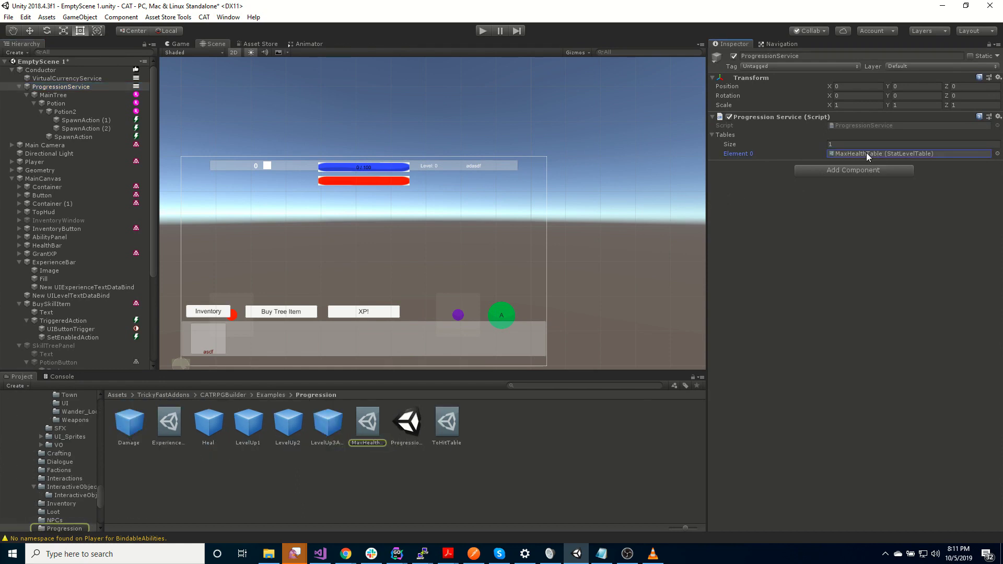
key(Delete)
- Create a CAT RPG stat level table named MaxHealthTable in the Tests/Video folder
scroll(76, 425, down, 5)
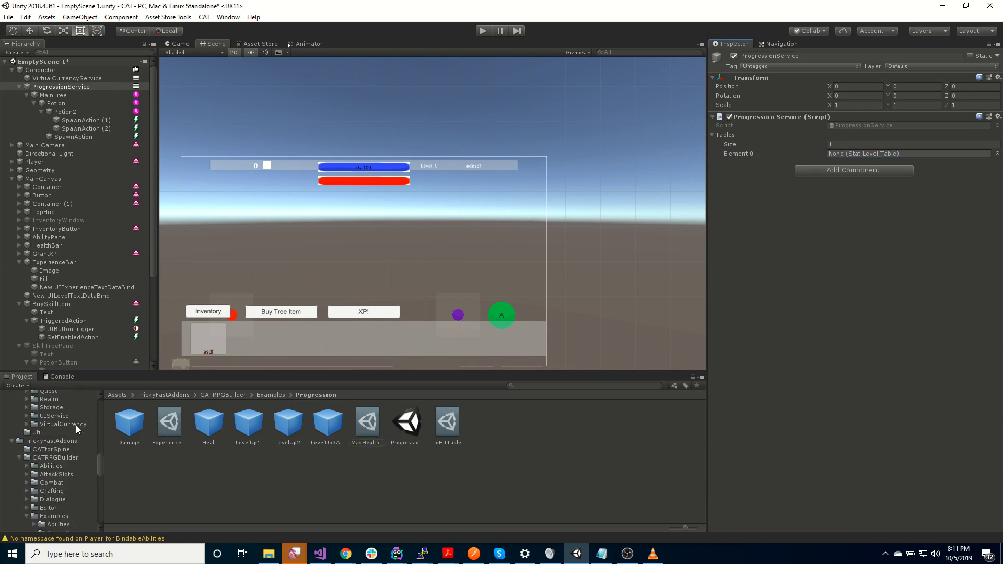
scroll(78, 444, down, 2)
click(58, 463)
scroll(58, 459, up, 6)
scroll(58, 459, up, 10)
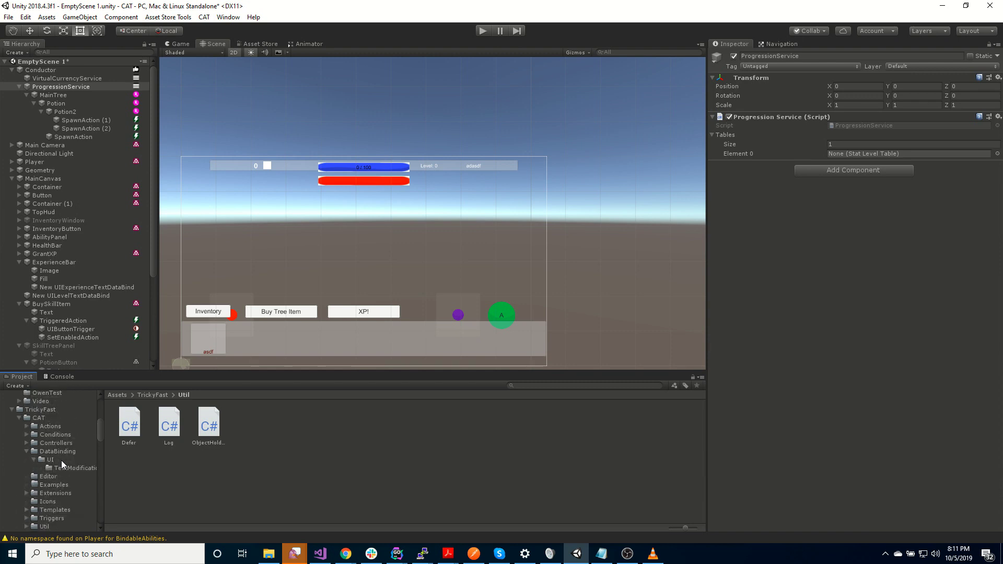
click(40, 432)
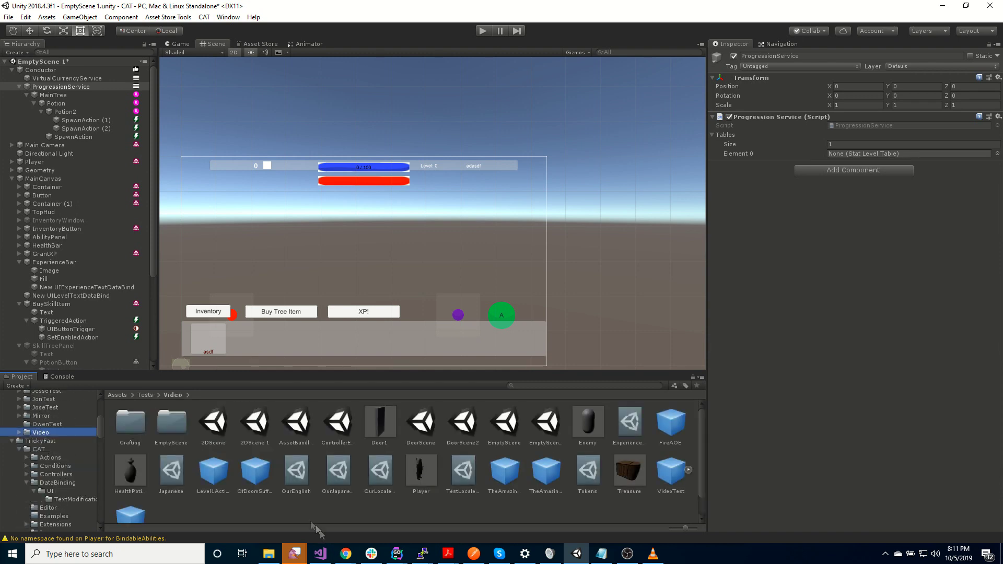
right_click(277, 511)
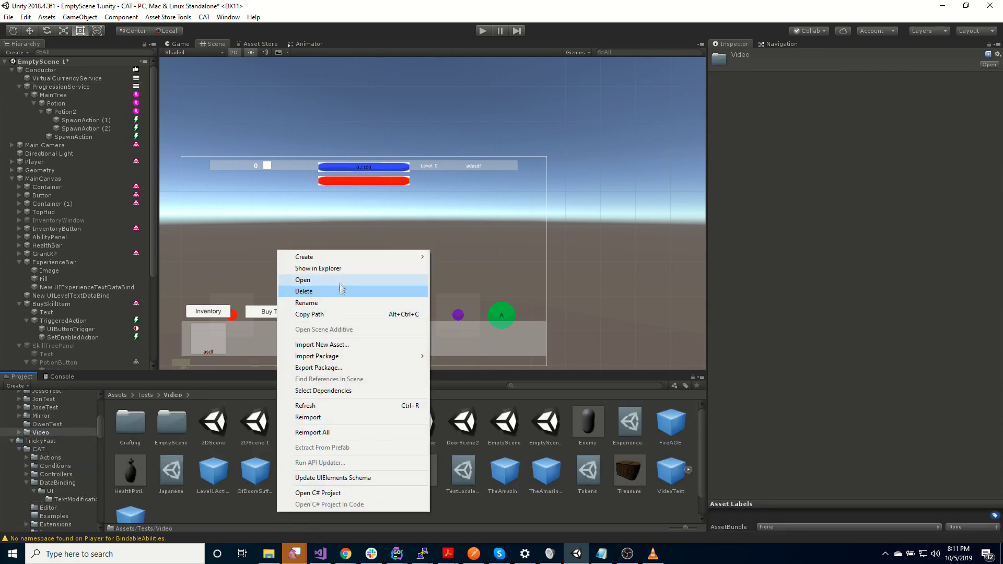
mouse_move(348, 257)
mouse_move(487, 156)
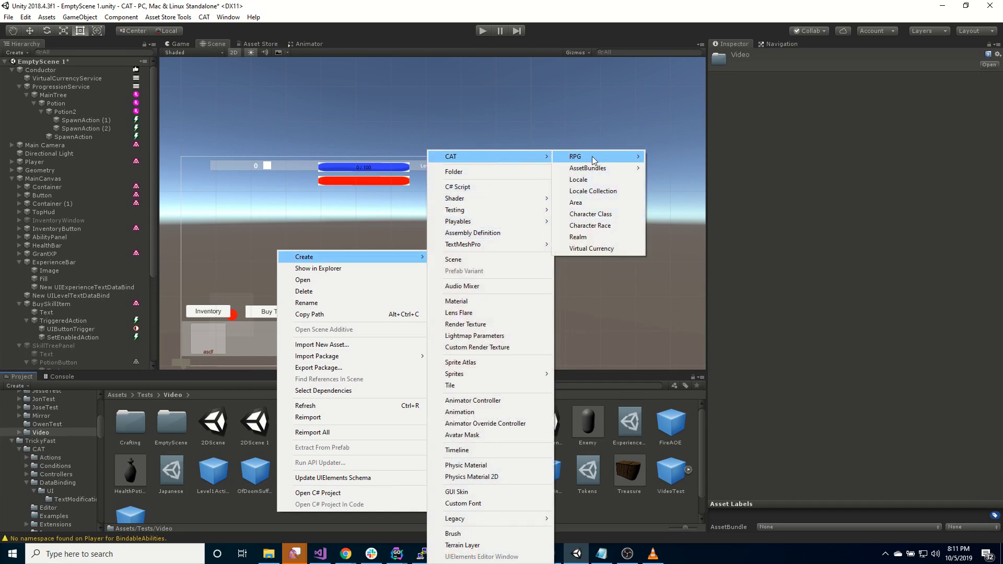
mouse_move(594, 158)
click(678, 179)
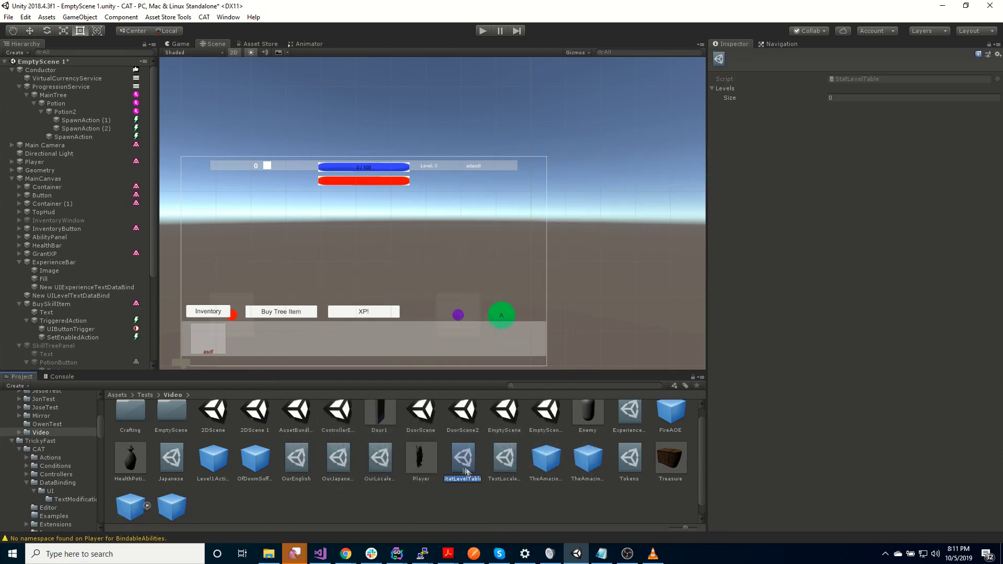
text(HealthTable)
key(Home)
text(Max)
key(Return)
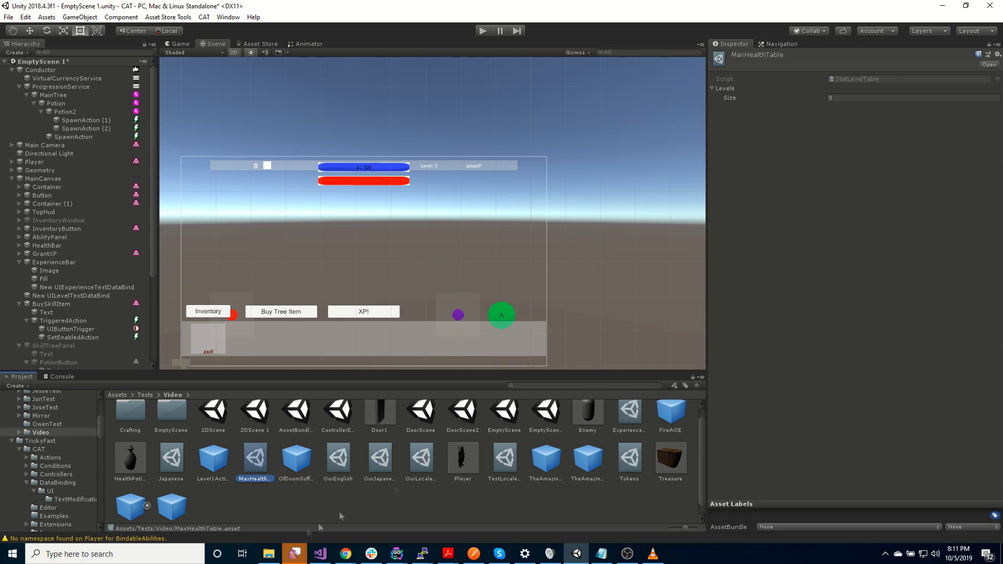
- Give MaxHealthTable five levels with the values 100, 130, 200, 250 and 500
click(830, 98)
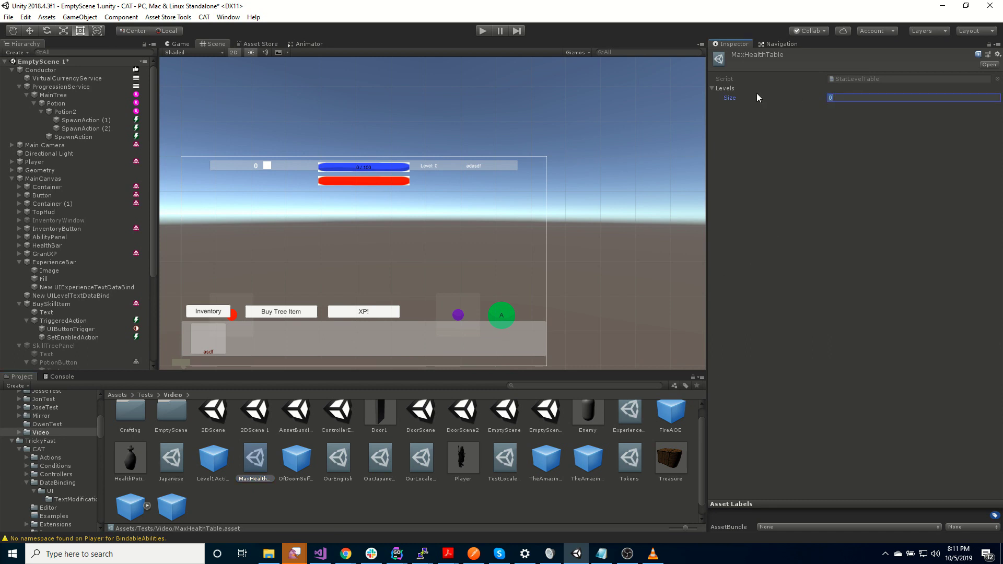
text(5)
key(Return)
click(859, 111)
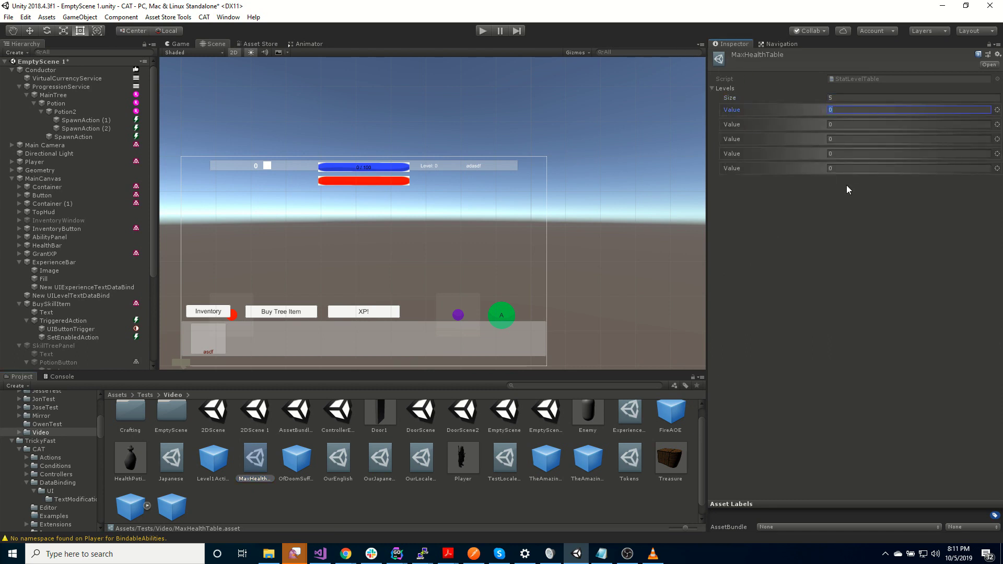
text(100)
key(Tab)
text(130)
key(Tab)
text(200)
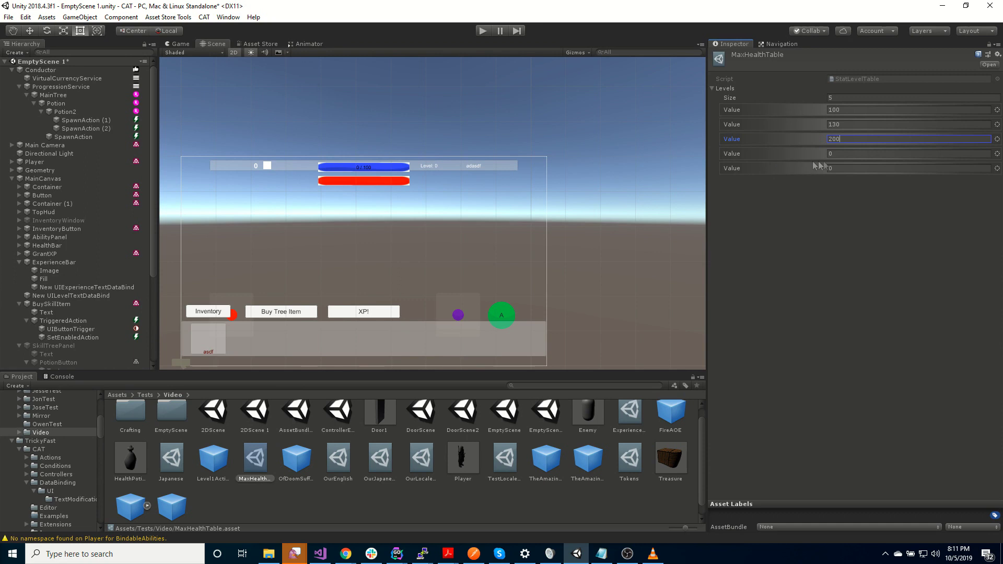
click(842, 155)
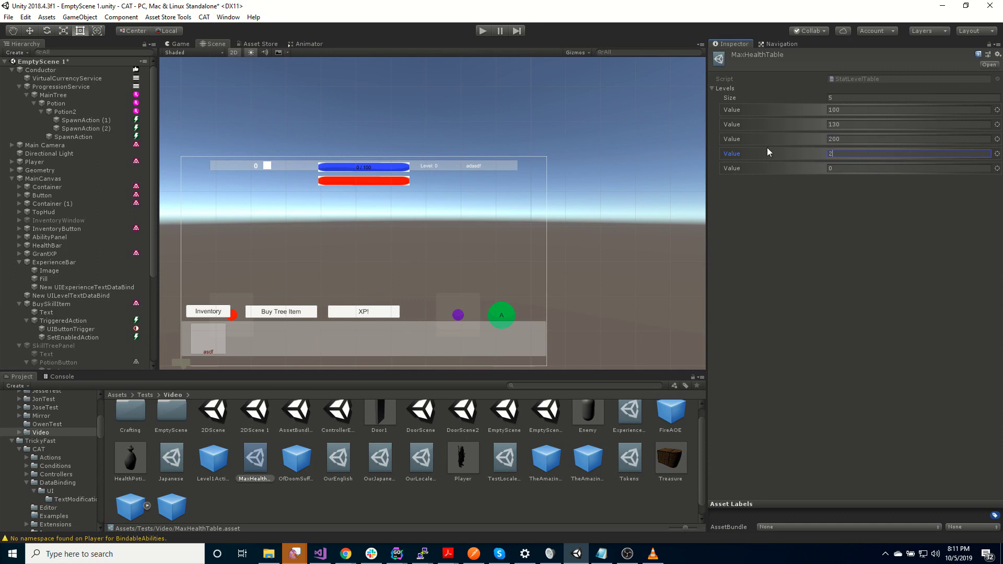
key(Tab)
text(50)
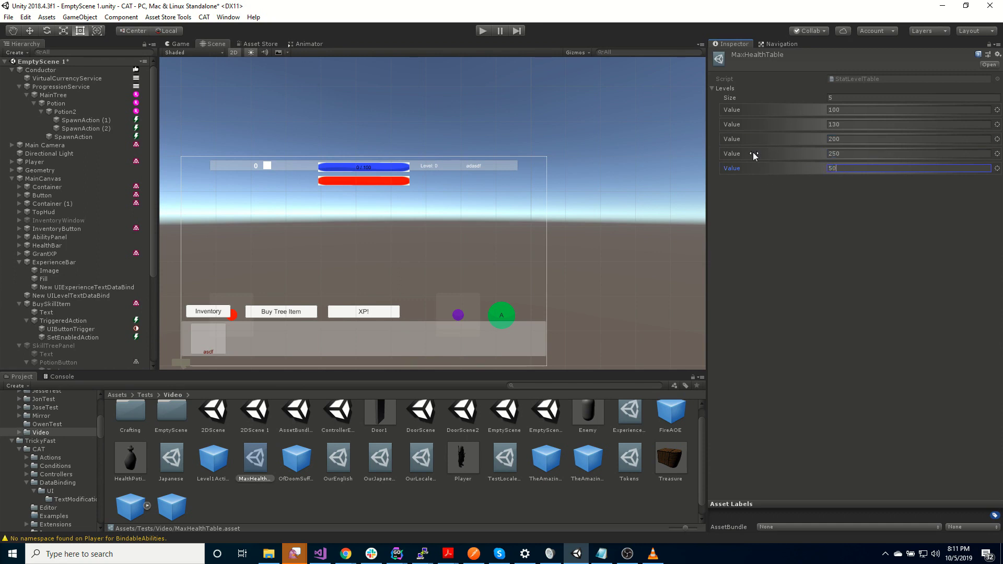
text(0)
key(Return)
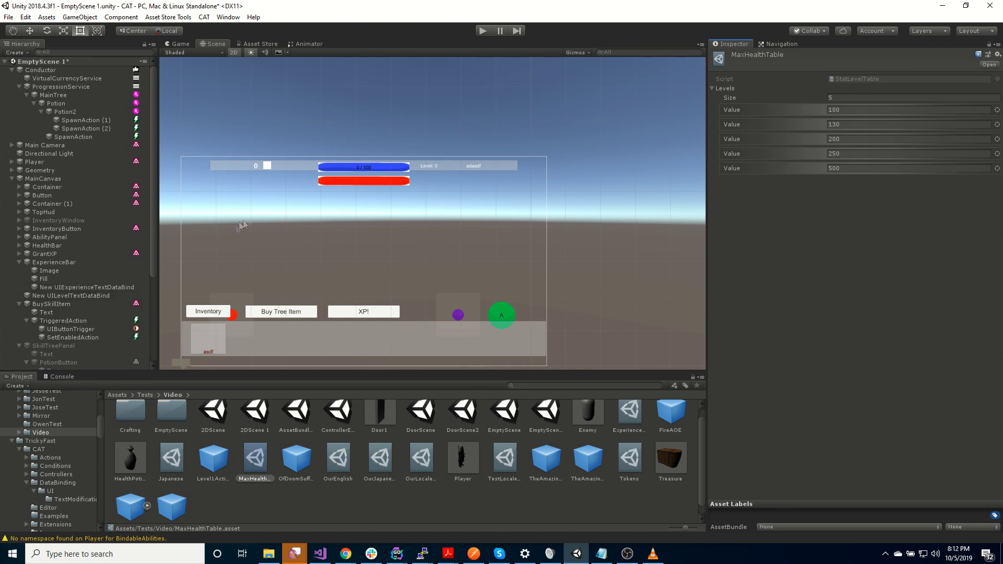
- Add a Value Holder component to the Player object
click(47, 162)
scroll(782, 359, down, 3)
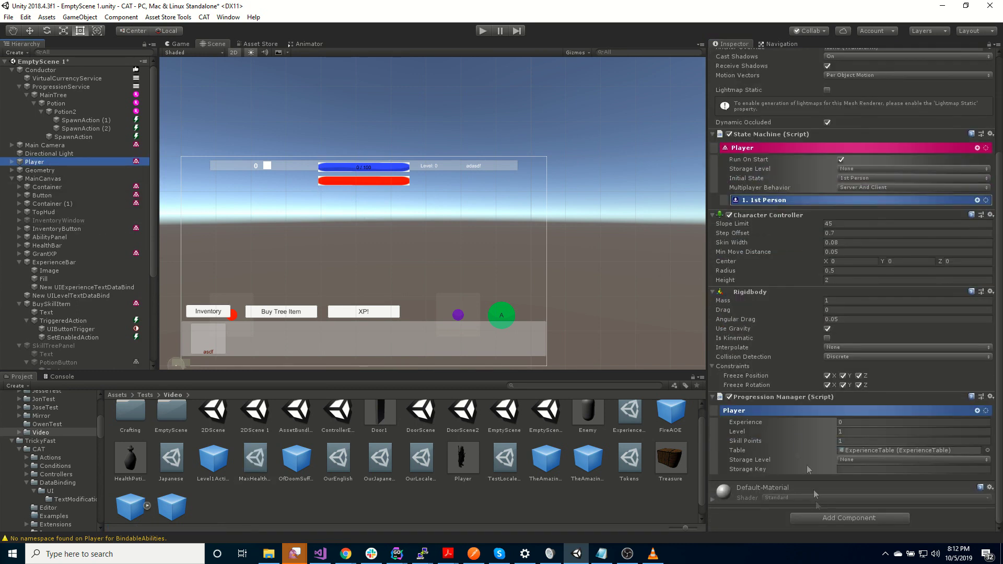
click(842, 514)
text(value)
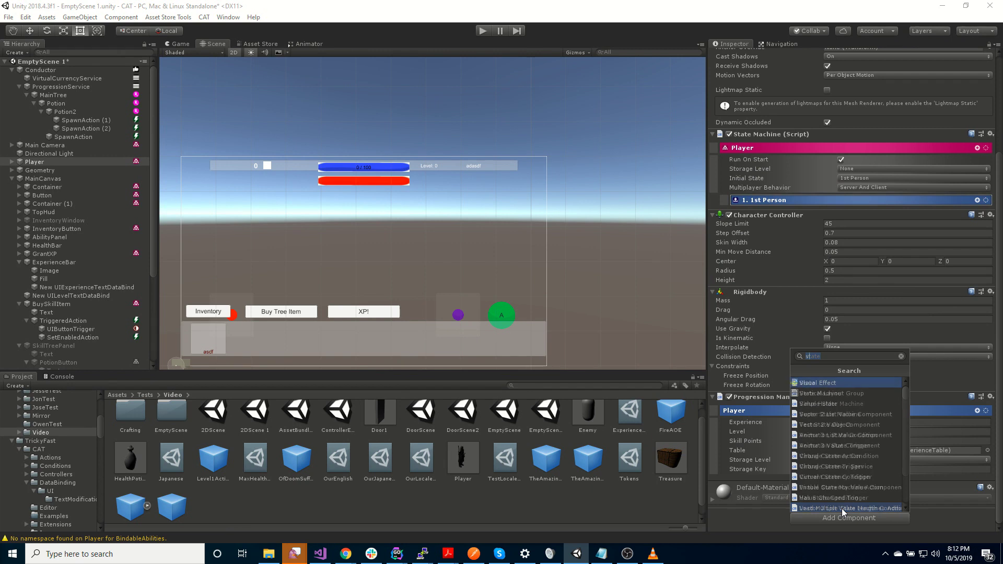
key(Return)
scroll(986, 459, down, 2)
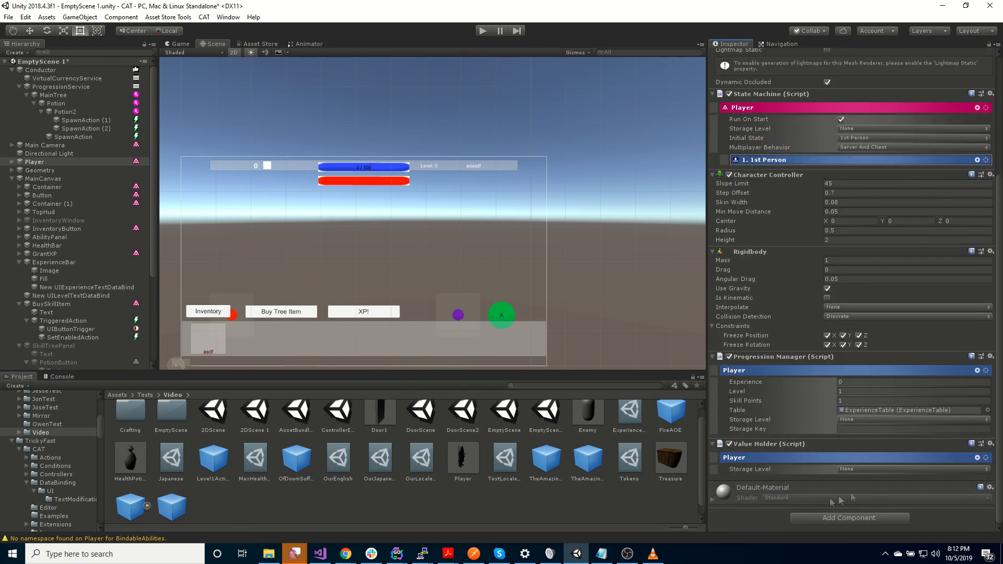
- Add an RPG Fuel Stat and a Leveled Stat to the Player's Value Holder
click(985, 458)
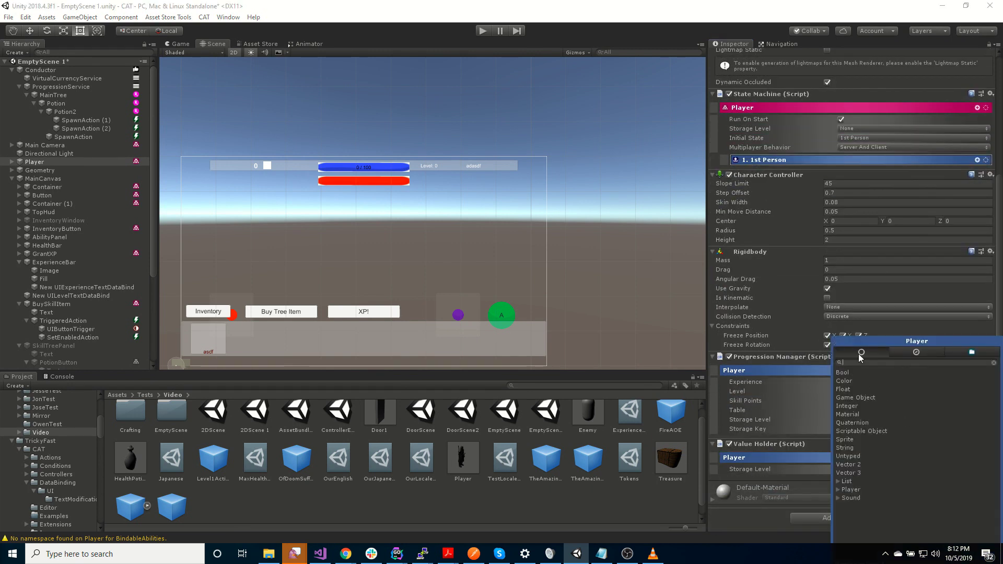
click(904, 353)
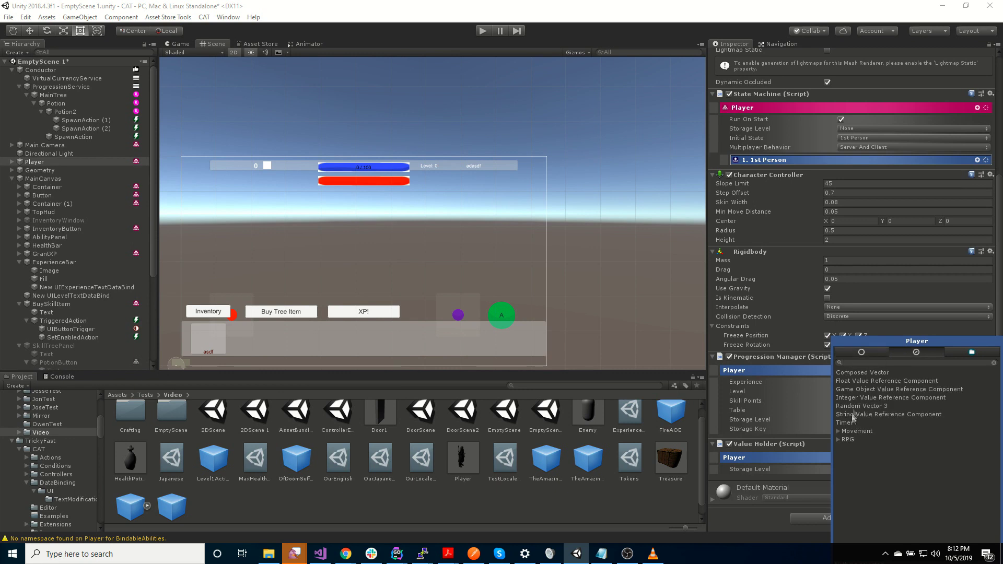
click(837, 439)
click(845, 447)
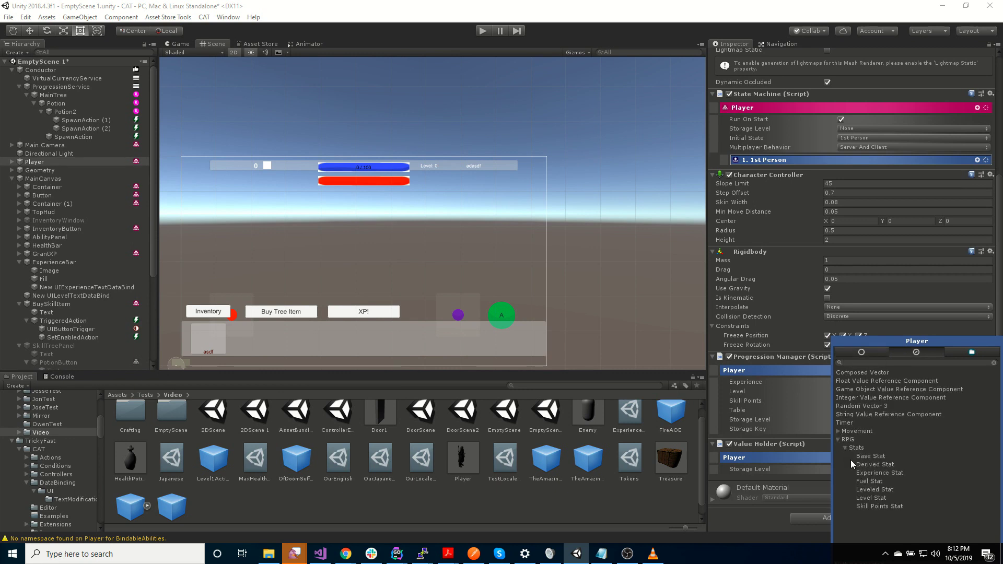
click(876, 481)
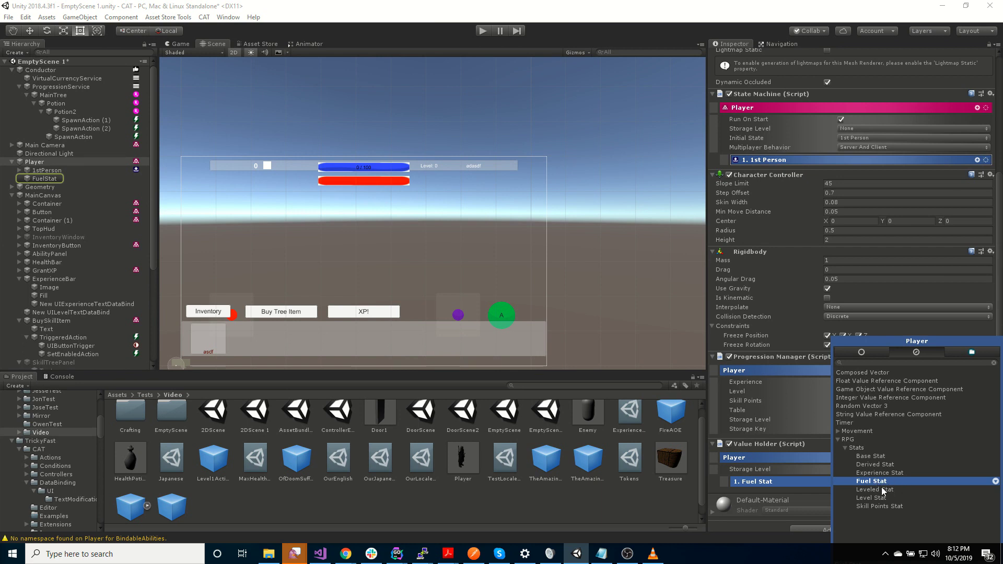
click(882, 491)
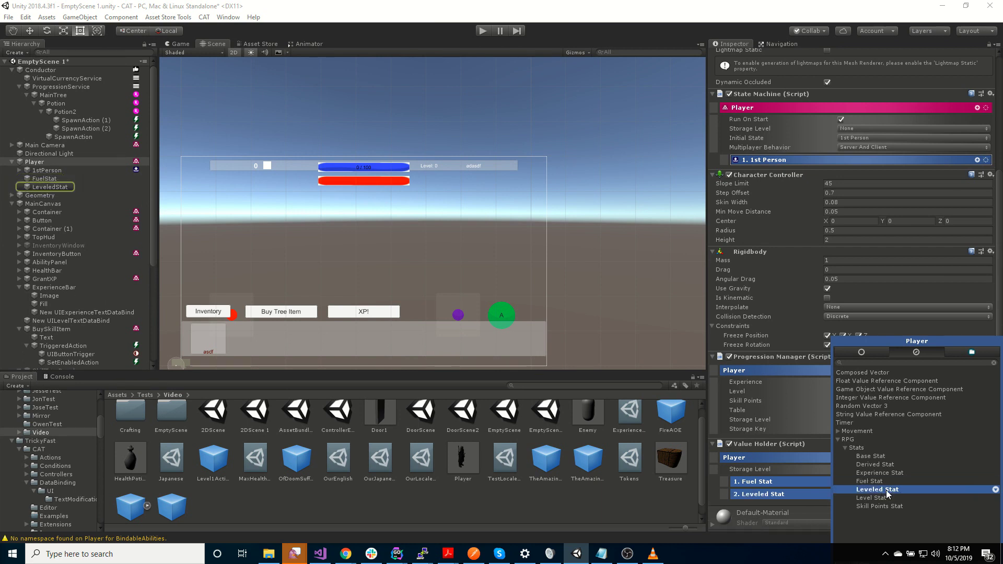
click(709, 489)
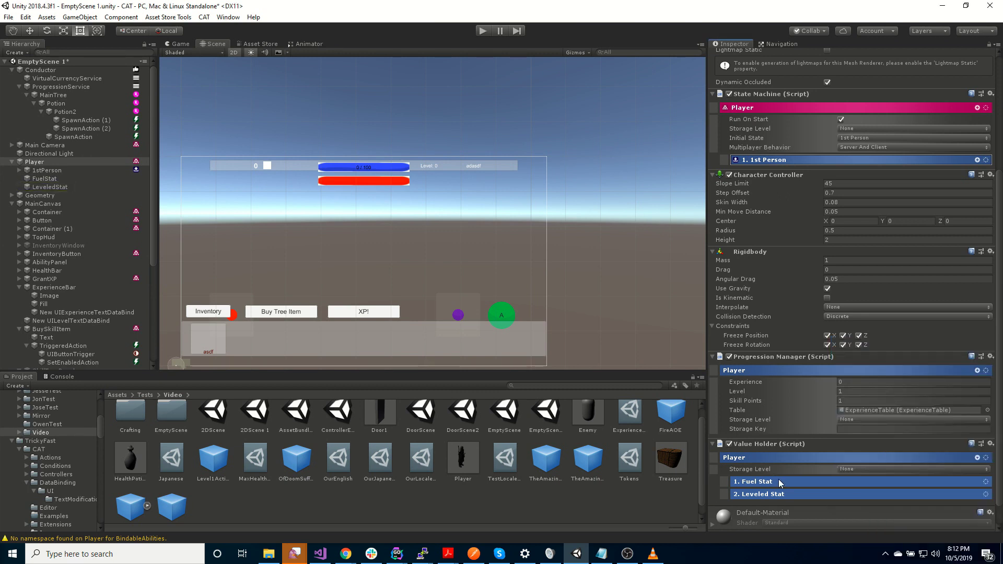
- Rename the Player's FuelStat child object to Health and its LeveledStat child object to MaxHealth
click(777, 481)
scroll(794, 474, down, 3)
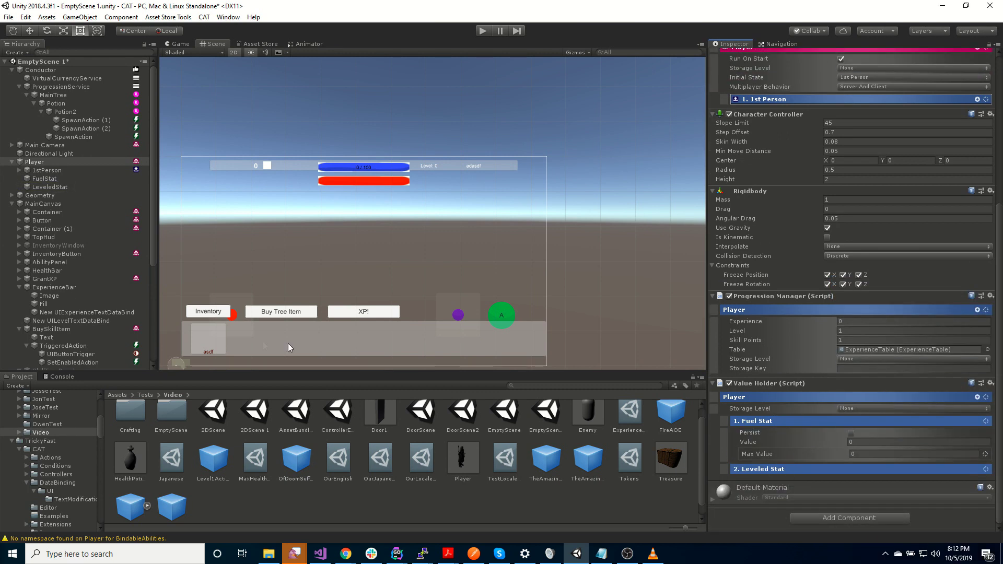
click(44, 178)
key(F2)
text(Health)
key(Return)
click(87, 187)
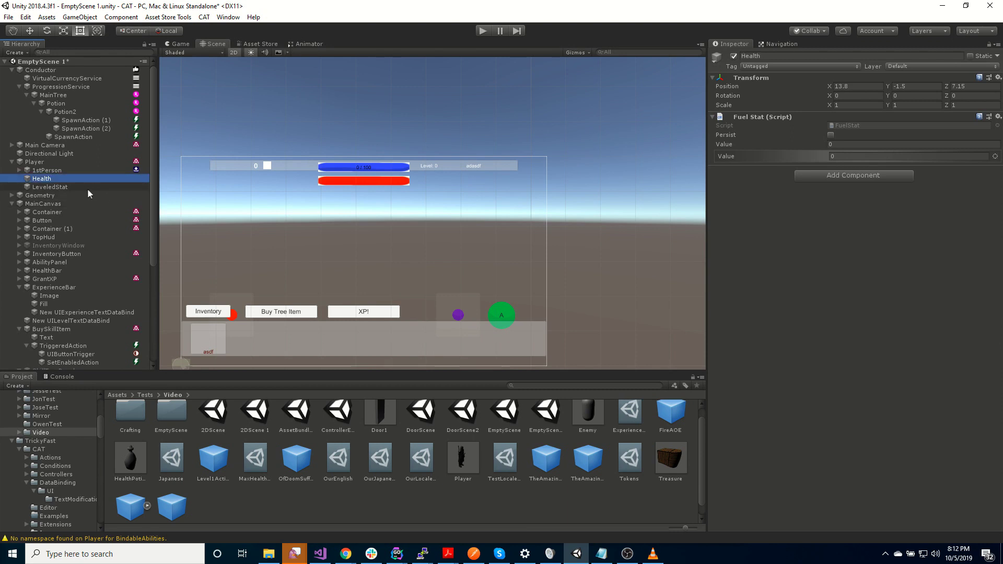
key(F2)
text(MaxHealth)
key(Return)
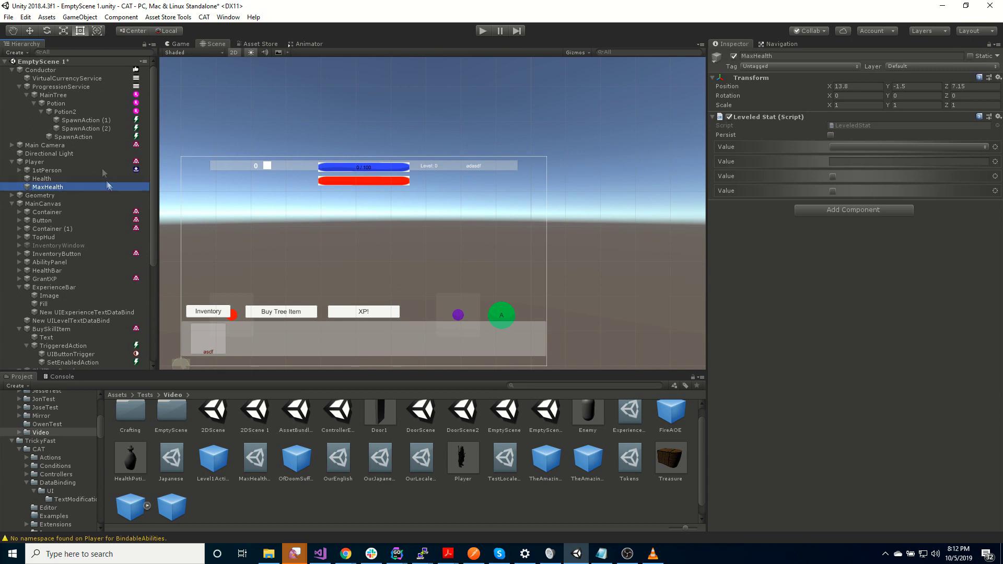
- Assign the MaxHealthTable asset to Element 0 of the ProgressionService's Tables
click(62, 87)
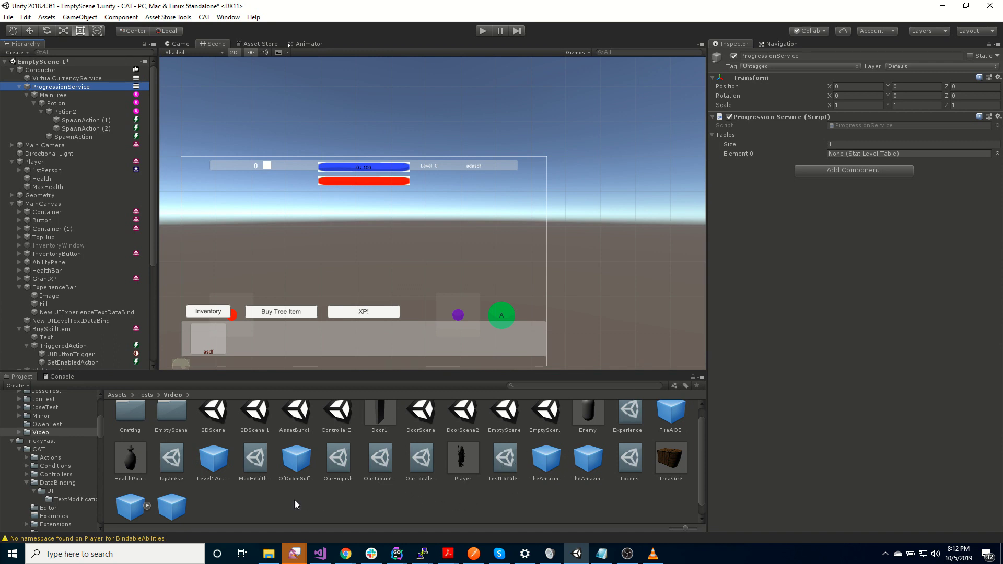
scroll(519, 491, down, 1)
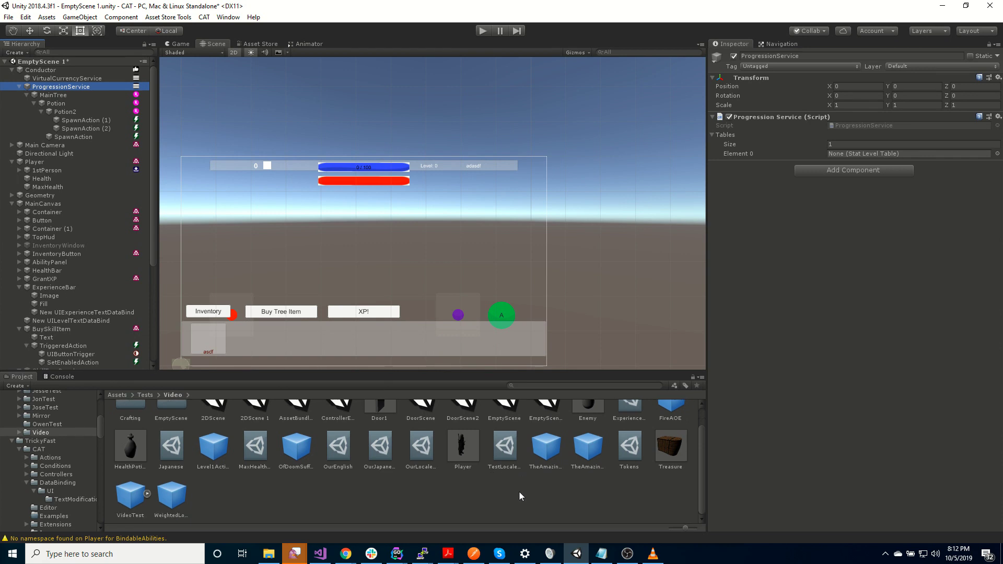
scroll(515, 491, up, 2)
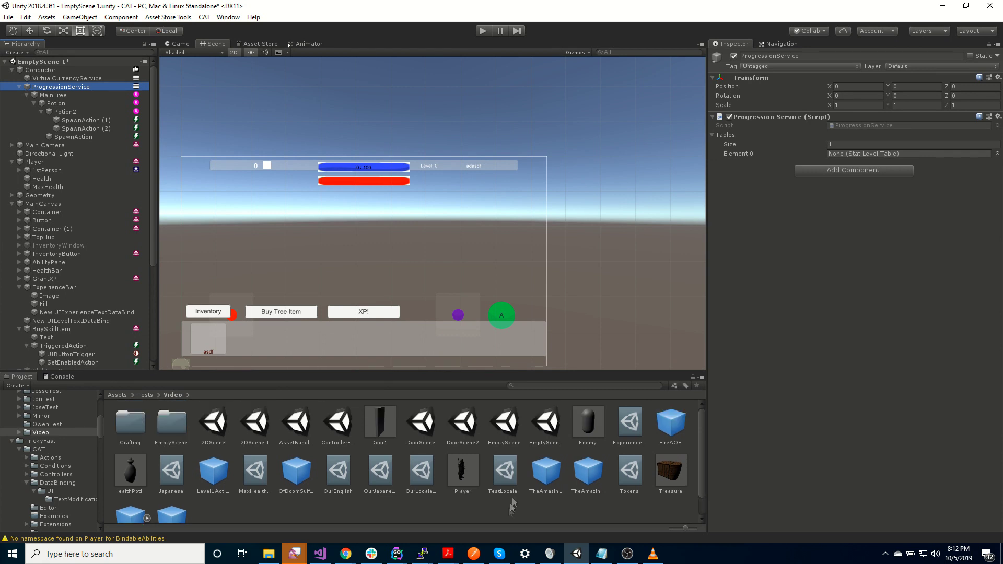
drag(261, 477, 851, 154)
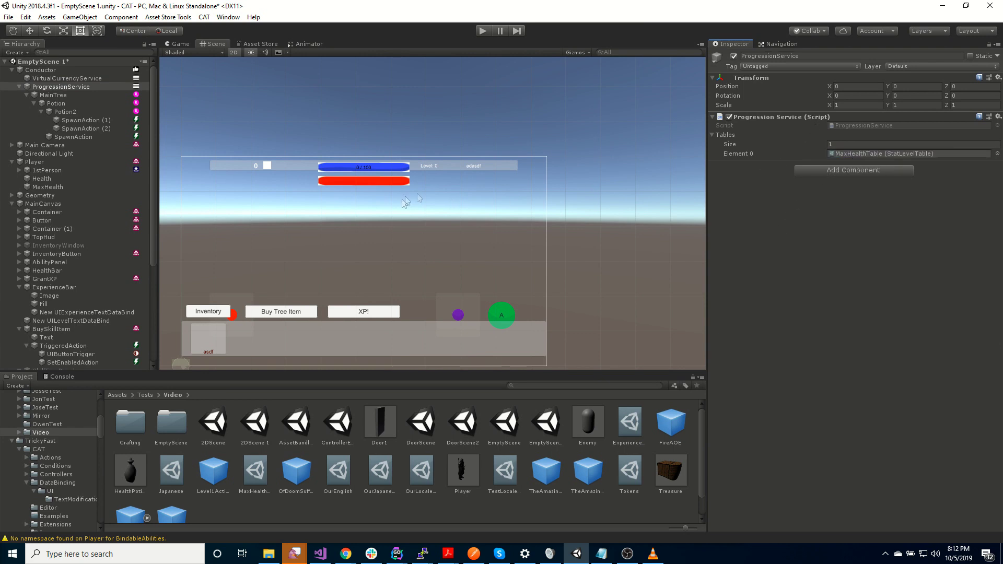
- Enter MaxHealthTable as the second value of the MaxHealth object's Leveled Stat
click(63, 187)
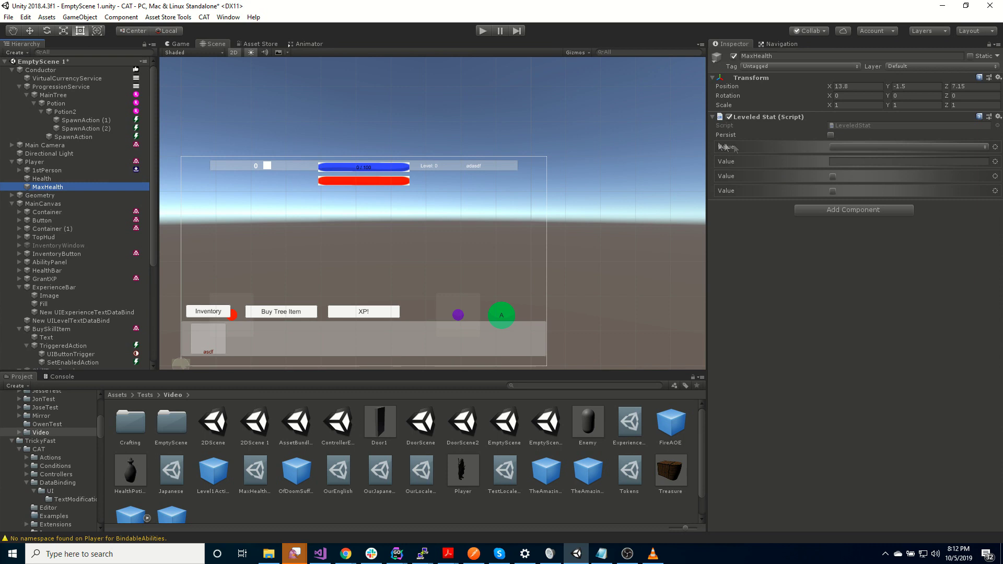
click(857, 162)
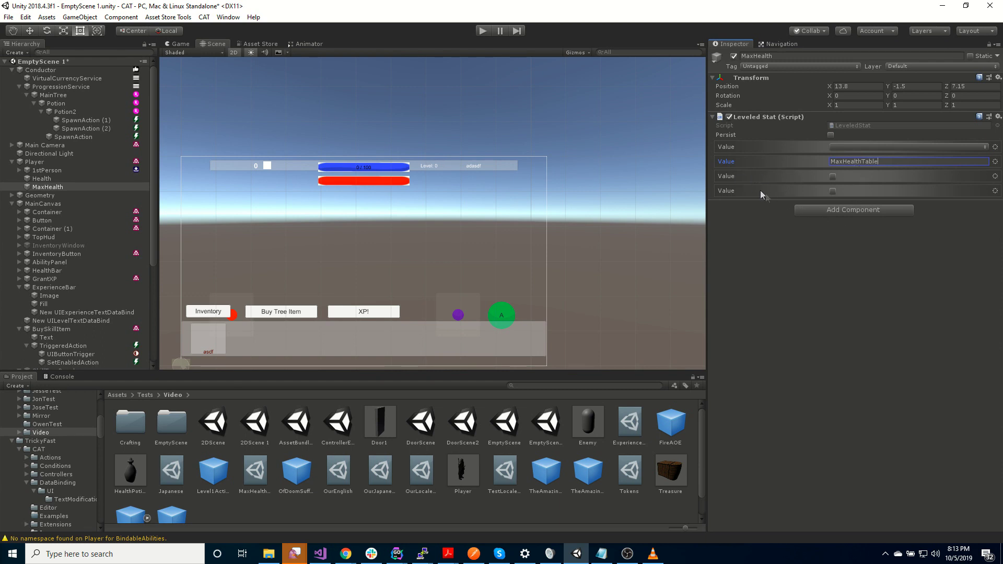
click(816, 328)
- Set the Health Fuel Stat's value to 100 and bind its max value to the Owner reference MaxHealth
click(37, 179)
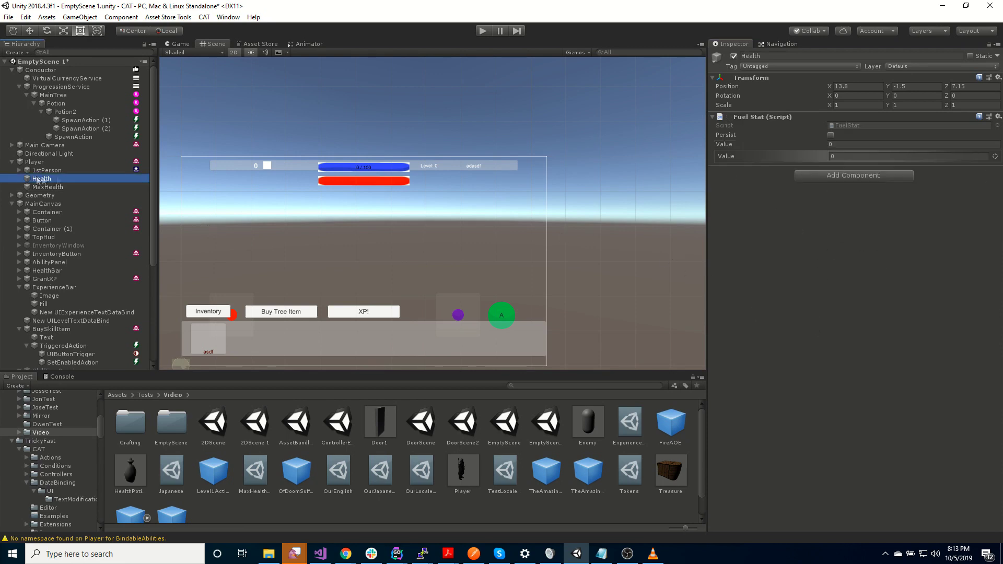
click(853, 143)
text(100)
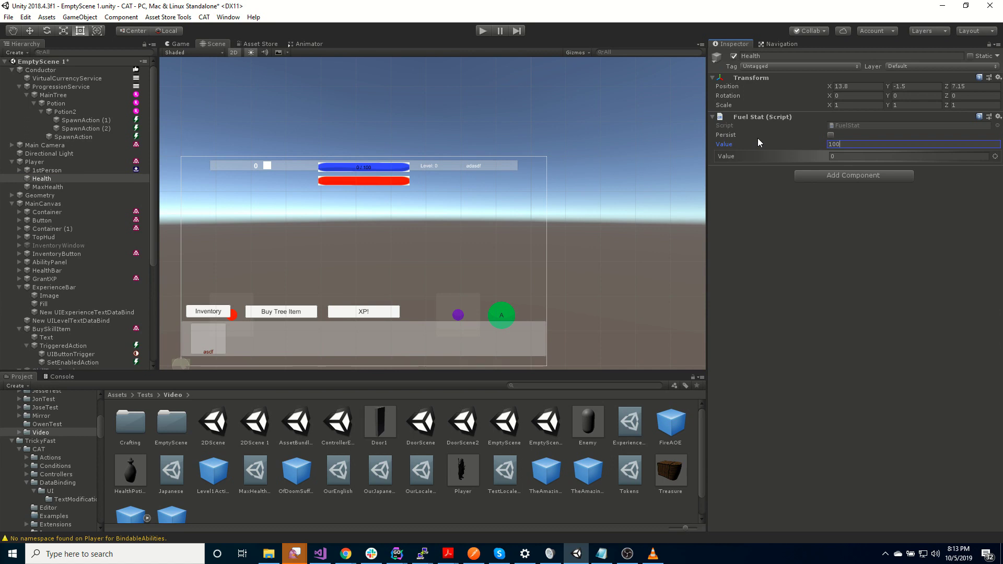
click(994, 157)
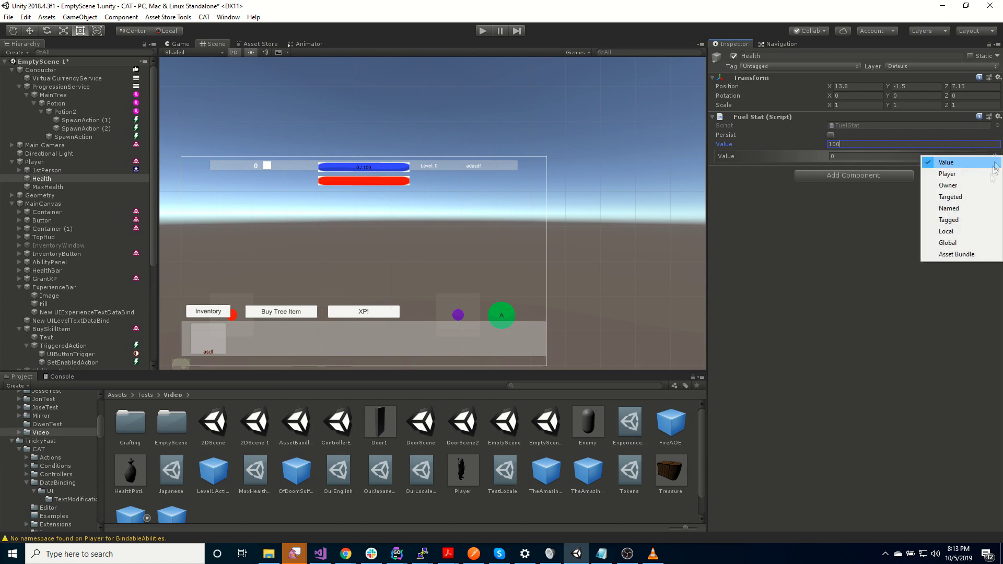
click(966, 190)
click(868, 166)
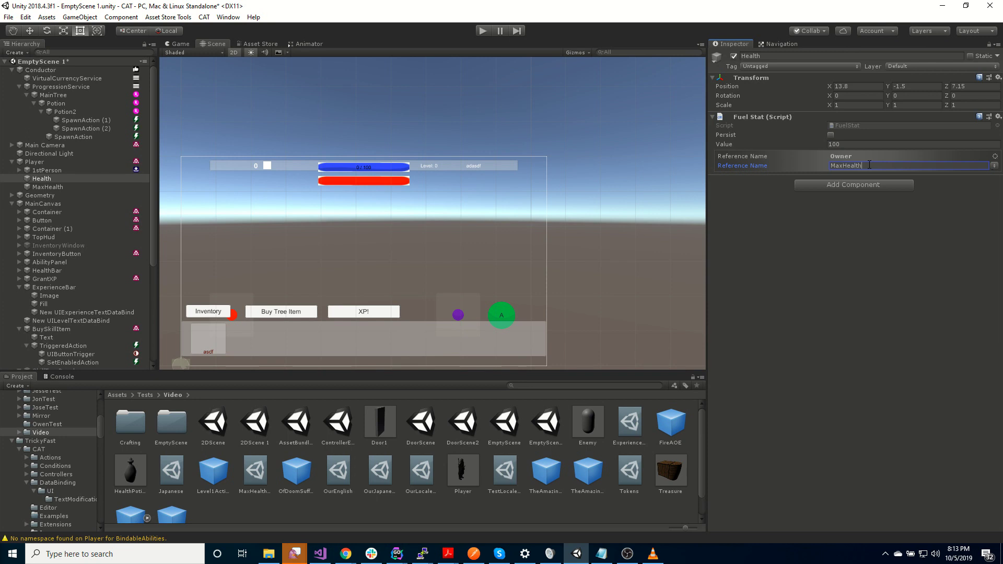
click(805, 334)
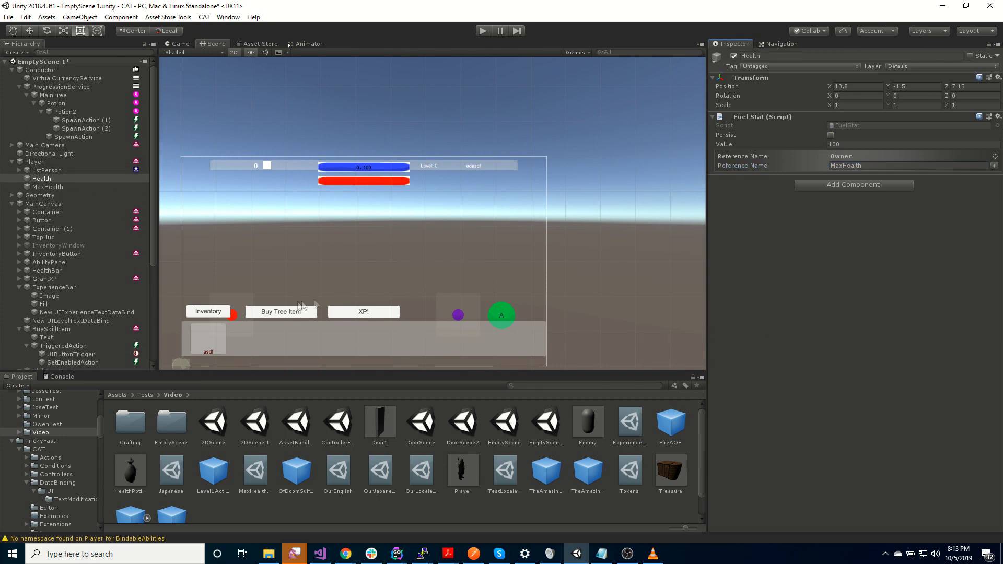
- Remove the UI Image Fill Amount Data Bind component from the HealthBar's Fill object
scroll(96, 272, down, 3)
scroll(97, 291, down, 4)
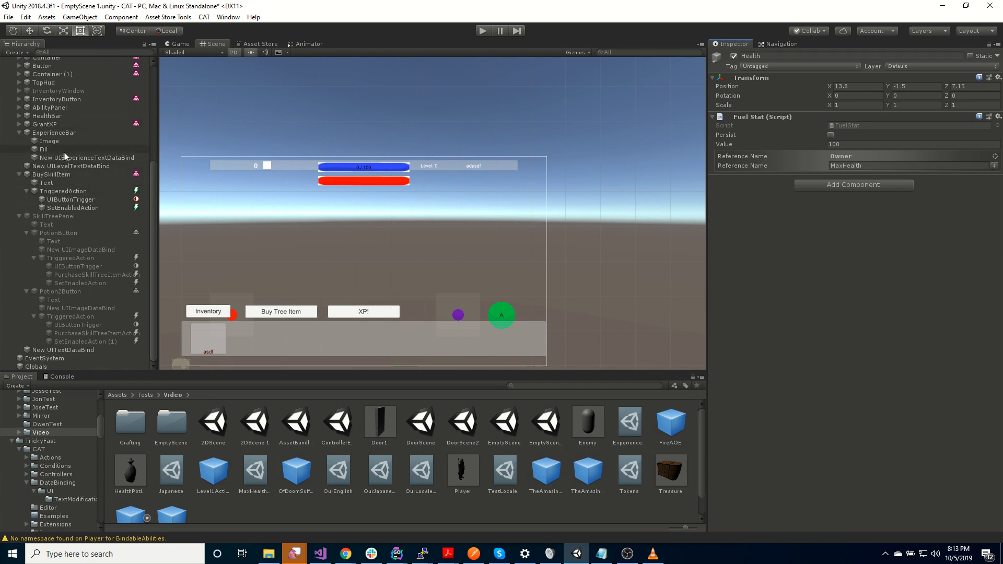
click(19, 116)
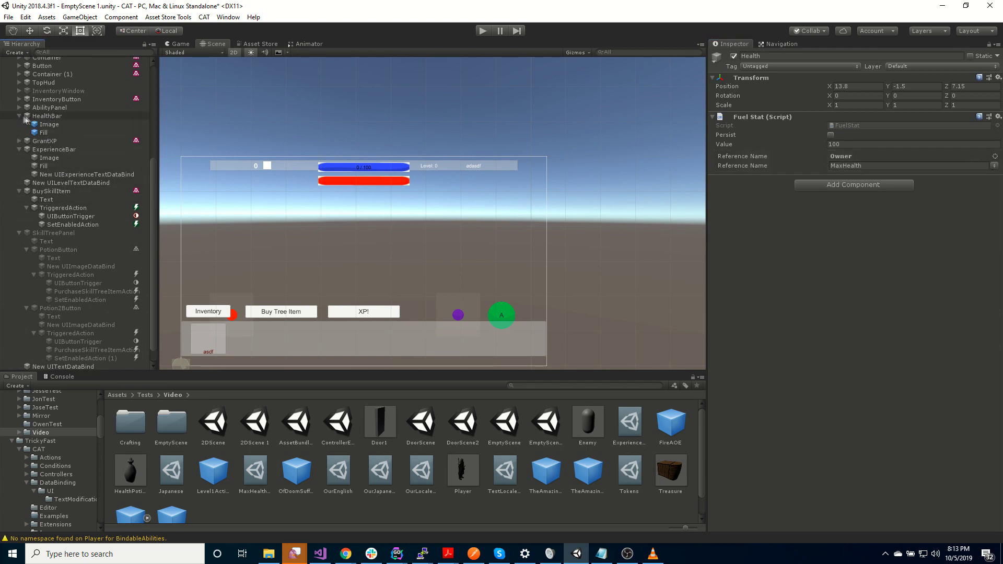
click(52, 116)
click(48, 132)
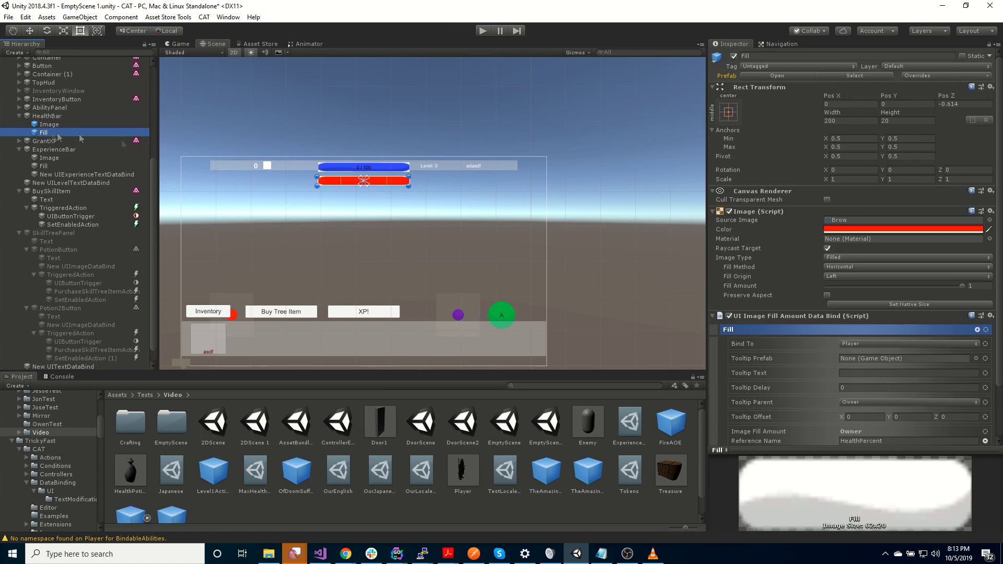
right_click(792, 313)
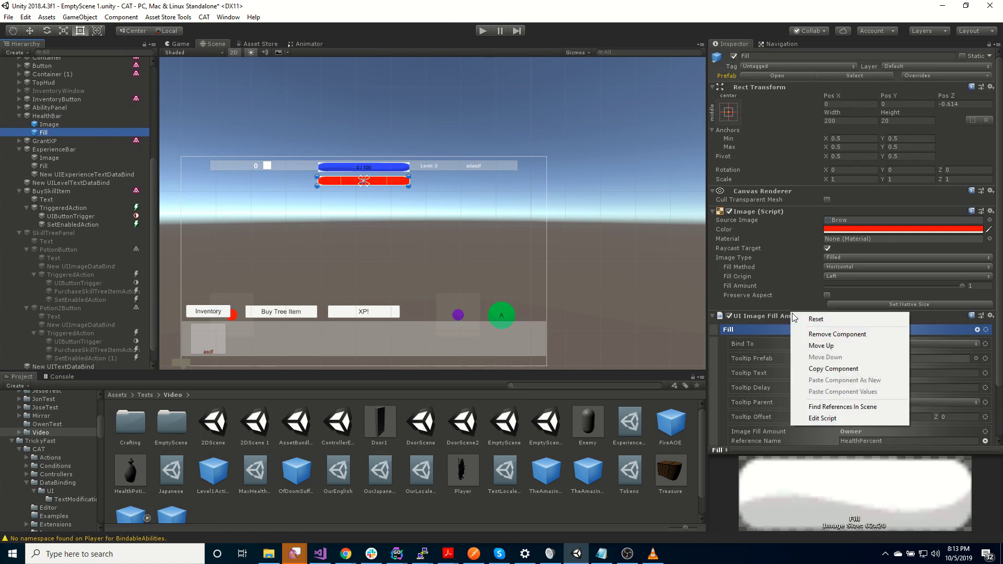
click(835, 334)
- Add a UI Fuel Bar Data Bind component to the HealthBar's Fill object
click(826, 349)
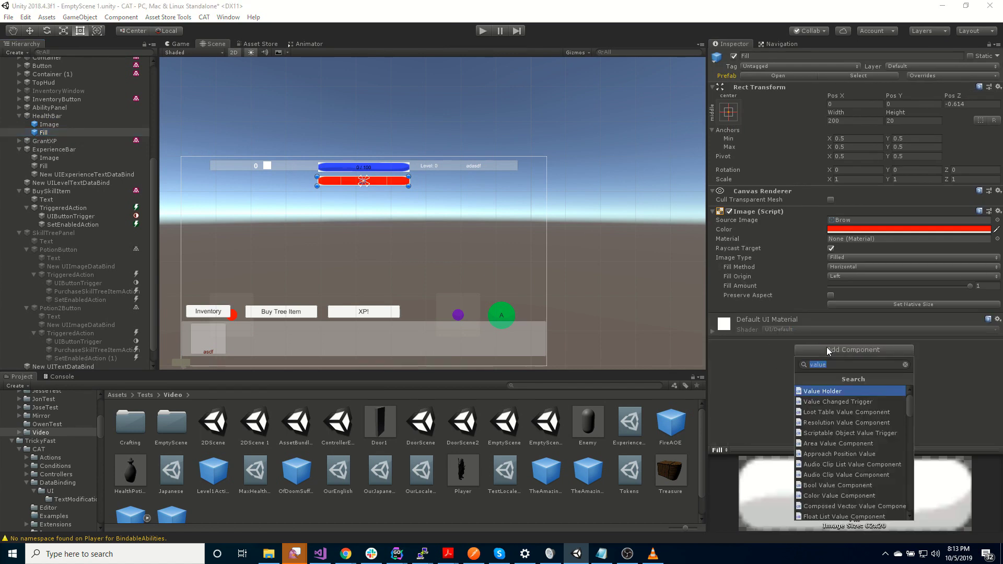
text(fuel)
click(822, 402)
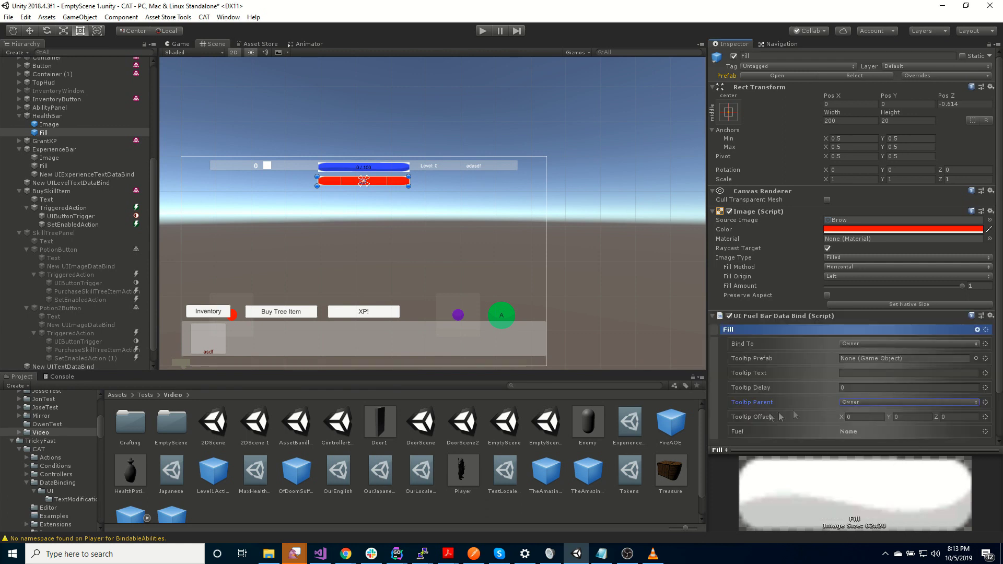
- Bind the Fuel of the Fill object's UI Fuel Bar Data Bind to the Player reference Health
scroll(729, 386, down, 3)
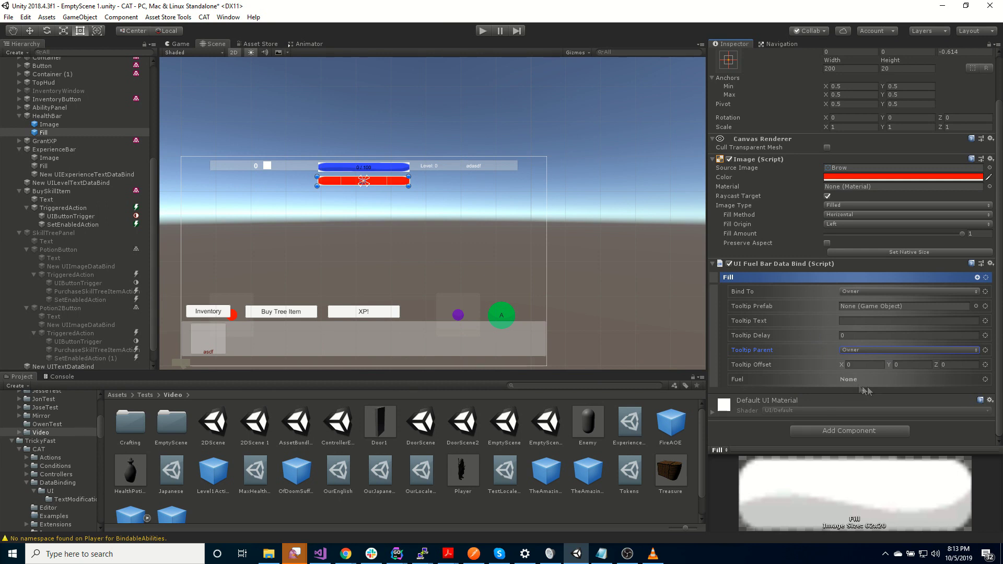
click(985, 379)
click(940, 395)
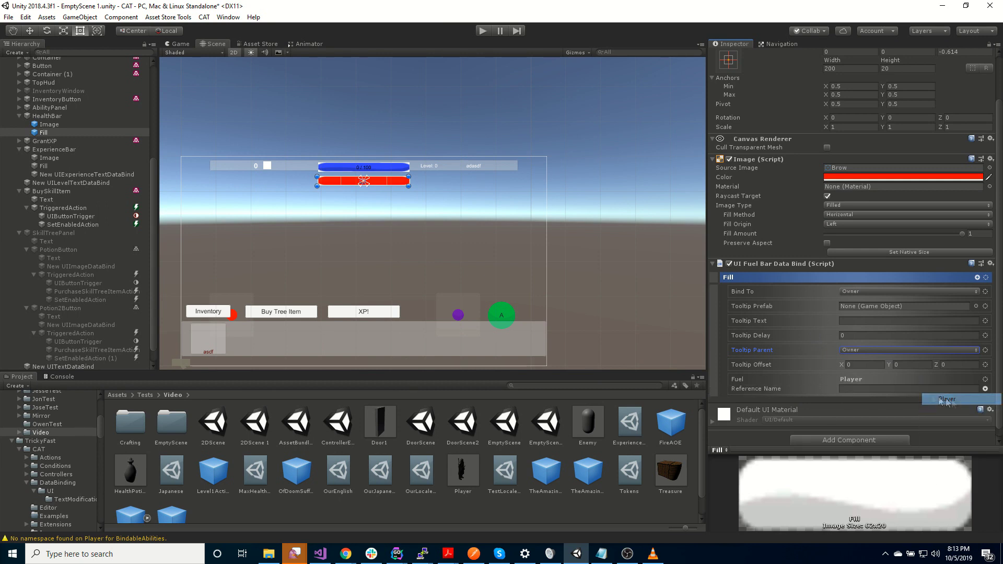
click(887, 388)
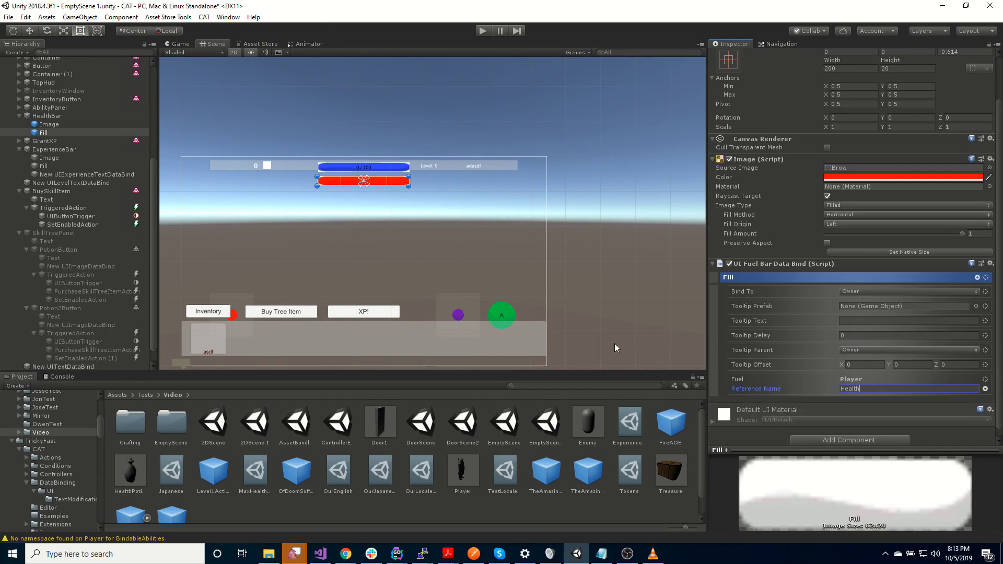
- Add a UI Text to the HealthBar reading 10/10, centre-aligned and positioned at X 4.82, Y -8.65
click(52, 115)
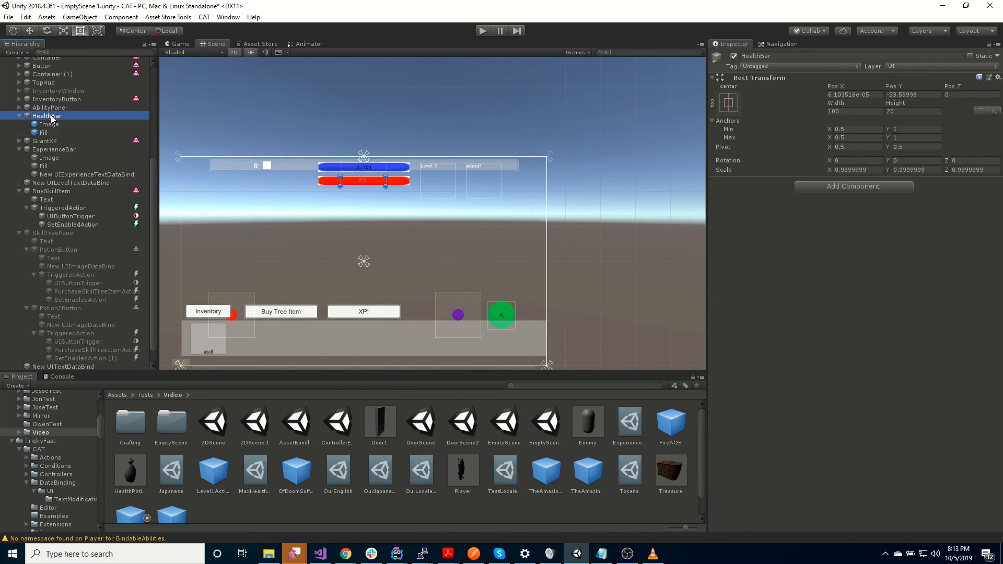
right_click(52, 115)
mouse_move(86, 286)
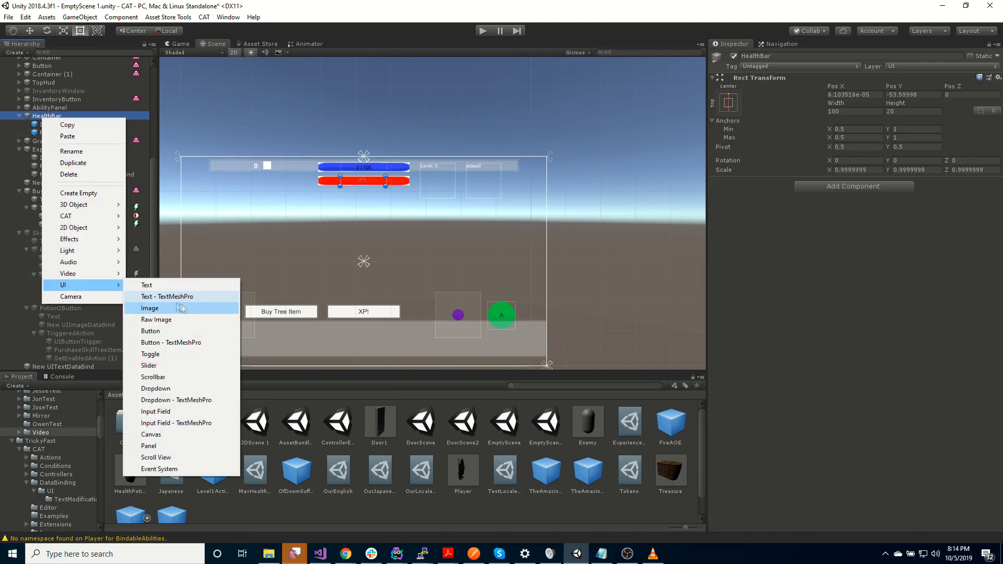
click(149, 285)
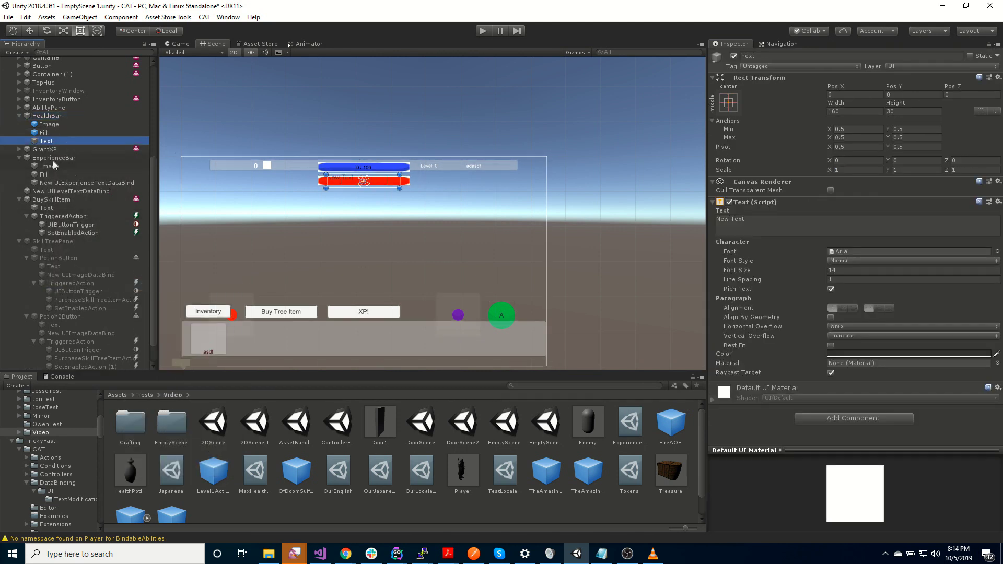
click(768, 225)
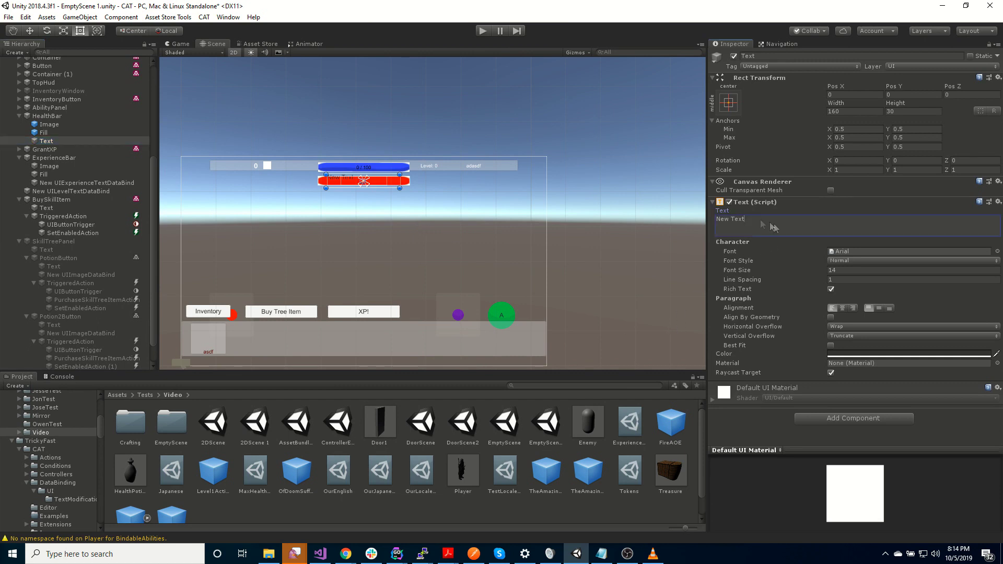
text(10/10)
drag(891, 86, 939, 174)
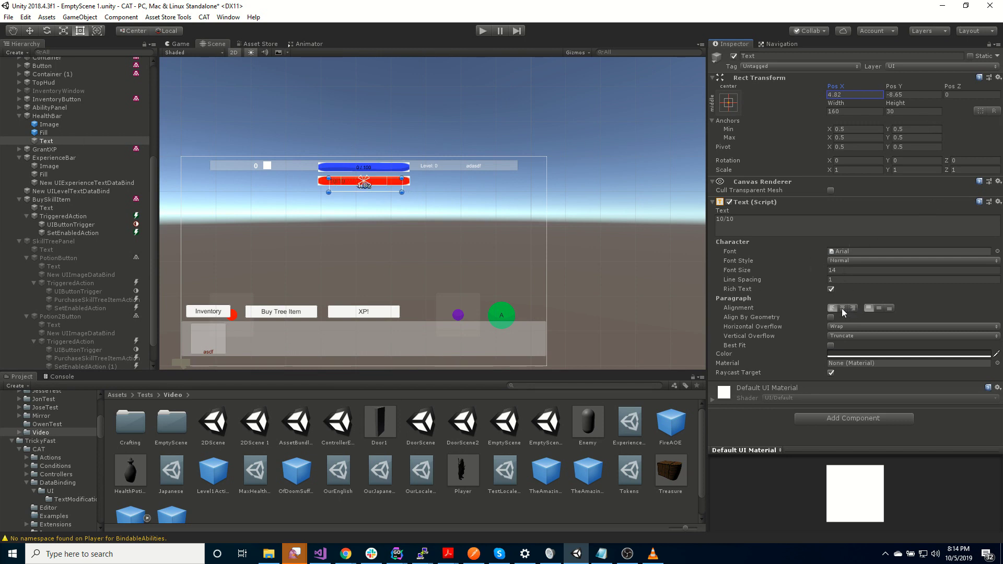
- Add a UI Fuel Text Data Bind to the HealthBar's Text, enable Show Max and set its Fuel source to Player
click(823, 418)
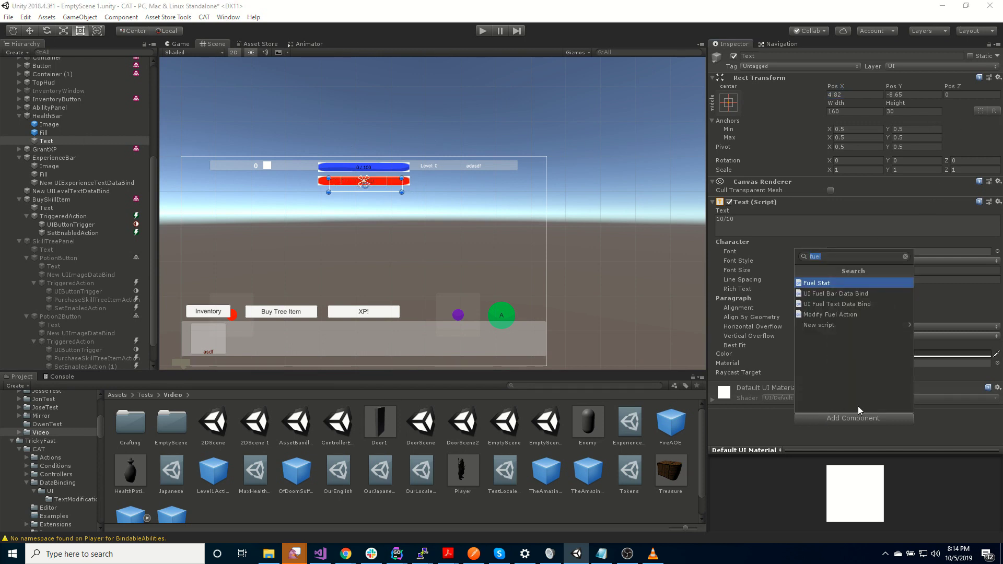
click(873, 303)
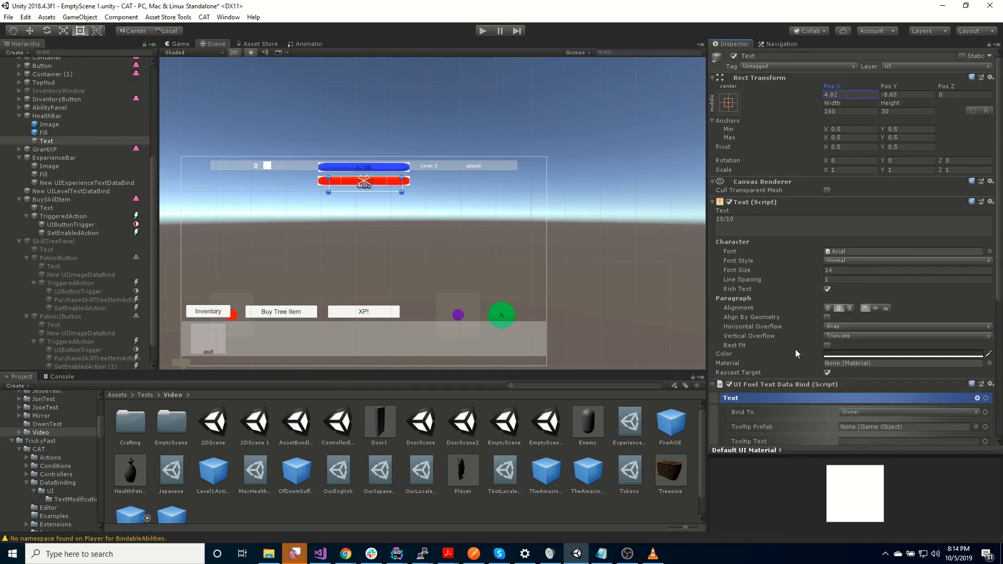
scroll(799, 349, down, 6)
scroll(800, 349, down, 3)
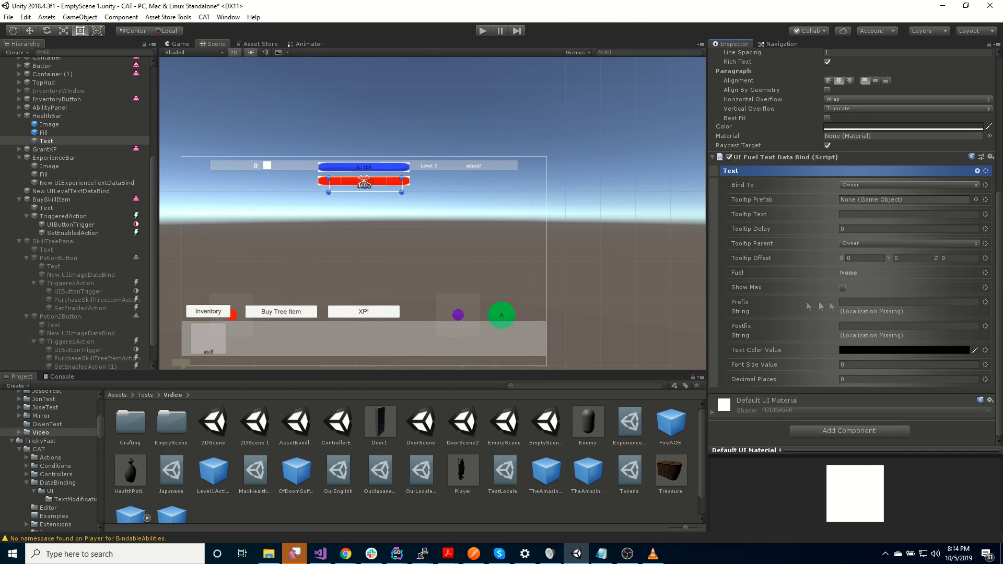
click(844, 289)
click(988, 273)
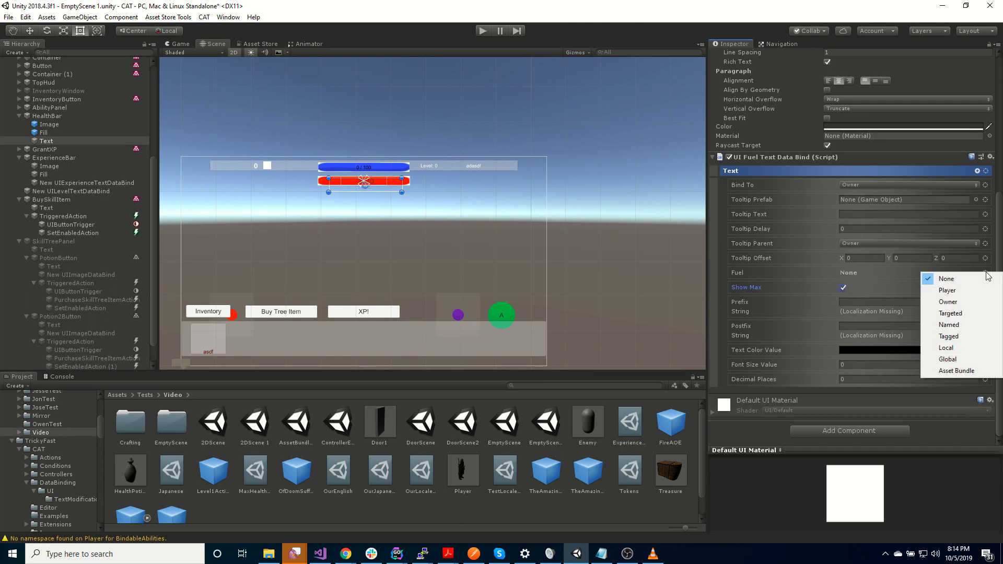
click(947, 290)
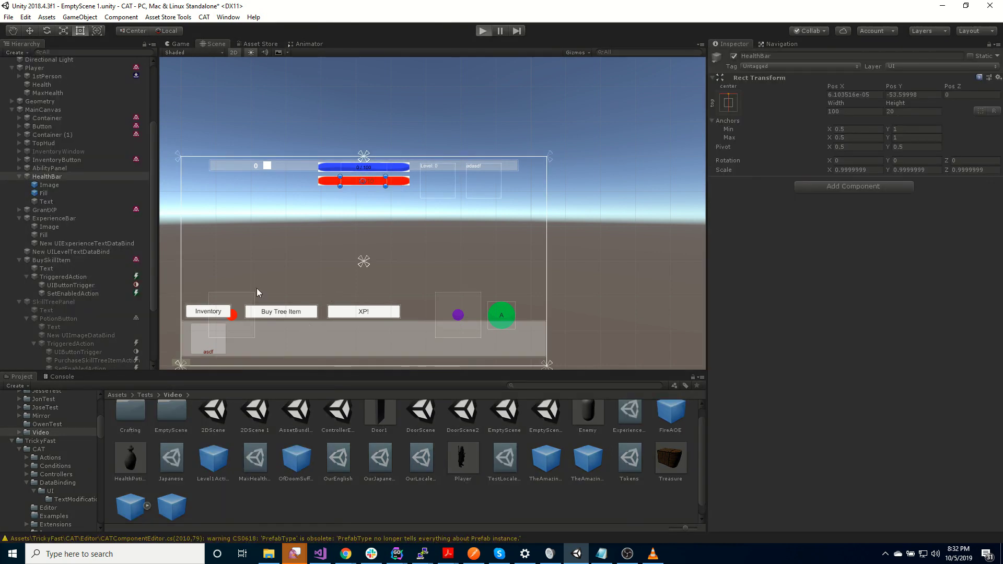
- Play-test the scene, granting XP repeatedly to check how levelling up affects the health bar, and stop the game
key(ctrl+p)
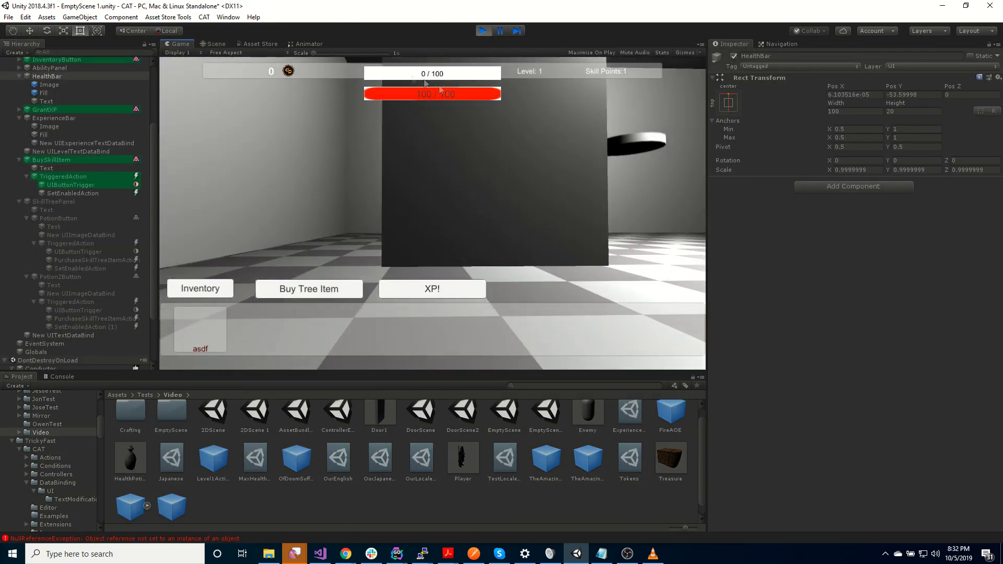
click(432, 291)
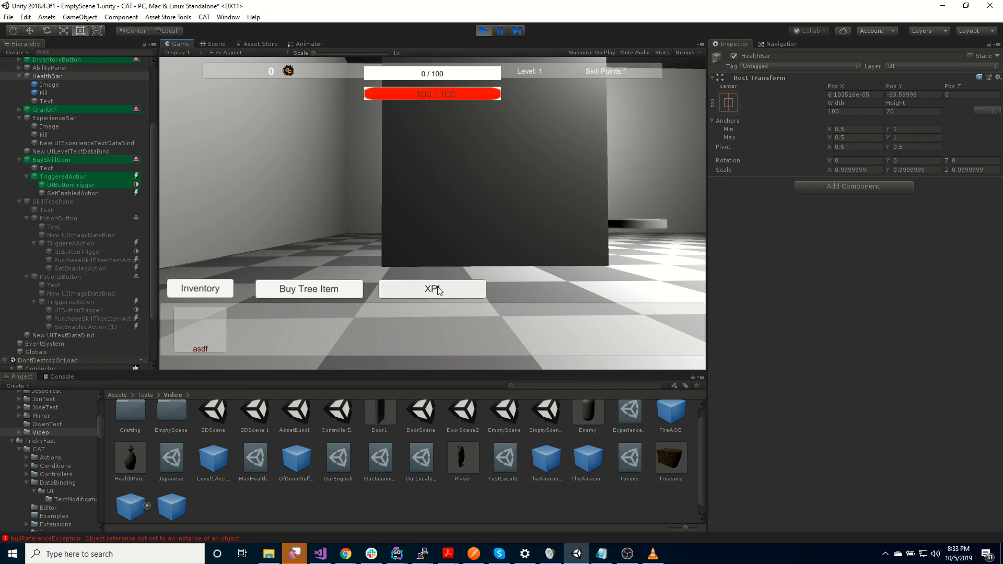
click(433, 288)
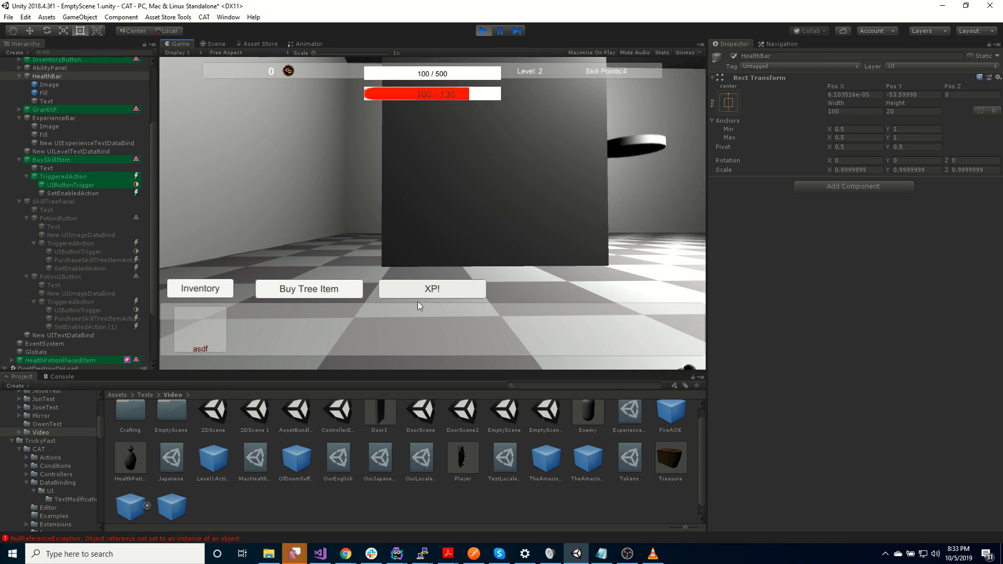
click(437, 294)
click(436, 293)
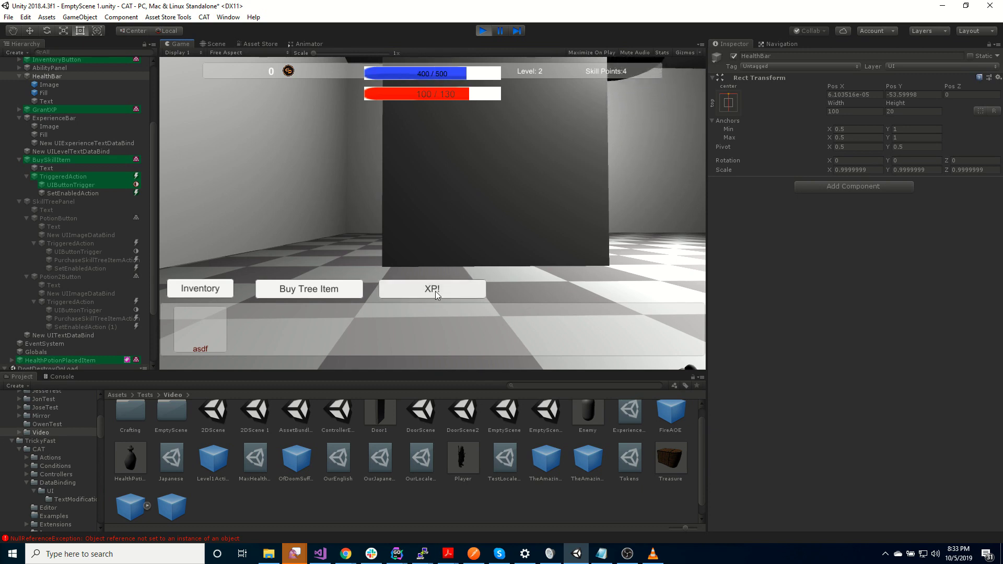
click(436, 293)
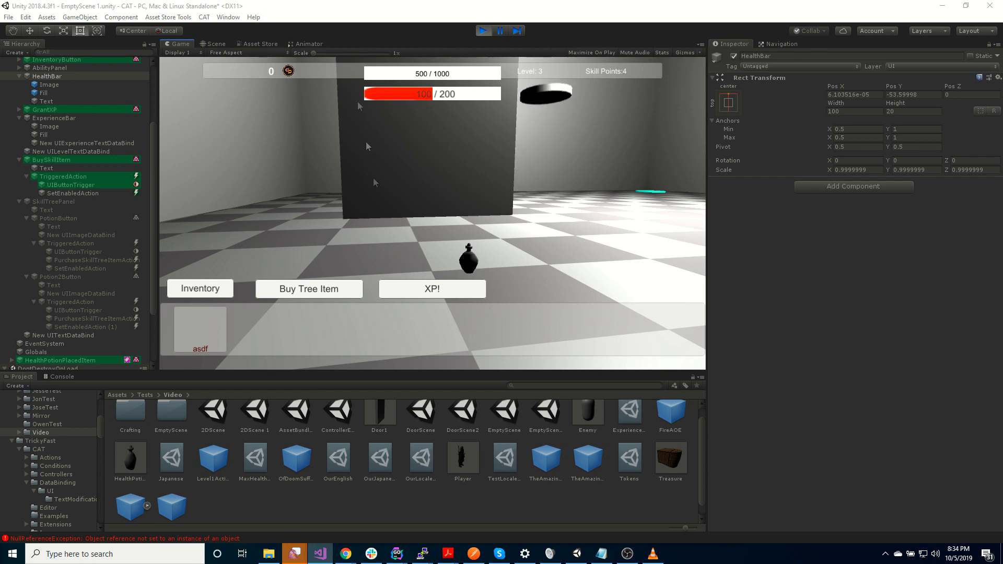
click(483, 31)
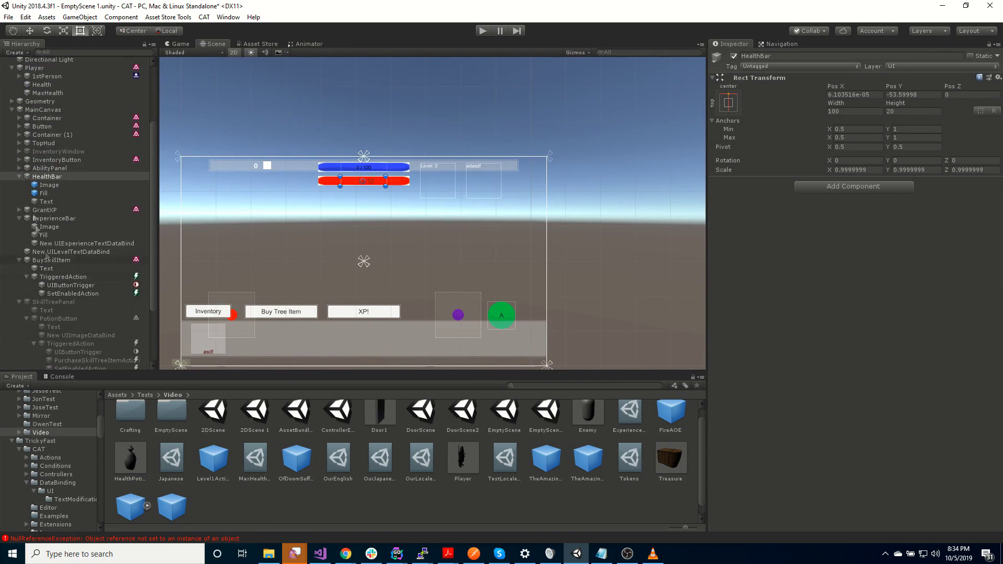
click(11, 109)
right_click(23, 258)
mouse_move(63, 356)
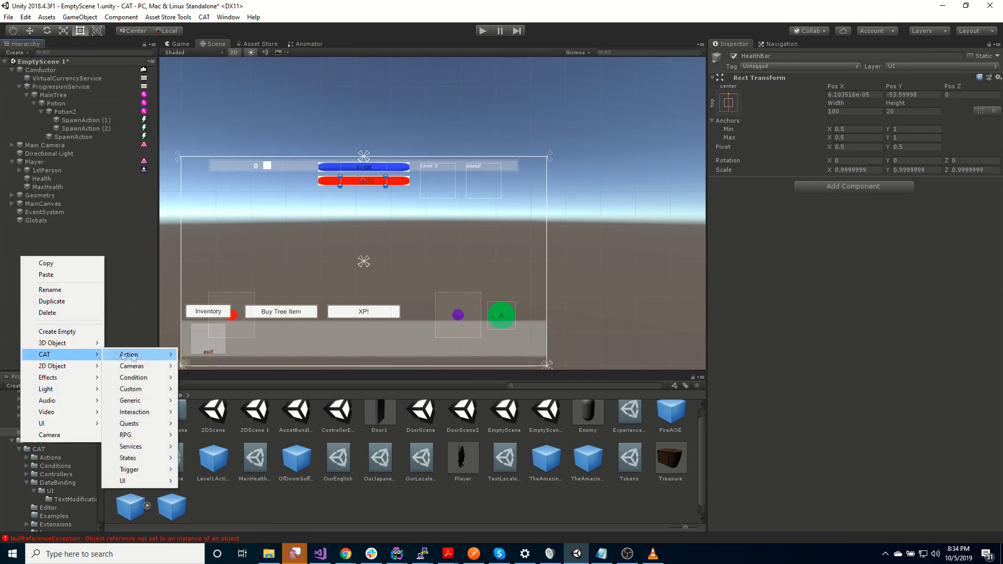
mouse_move(157, 435)
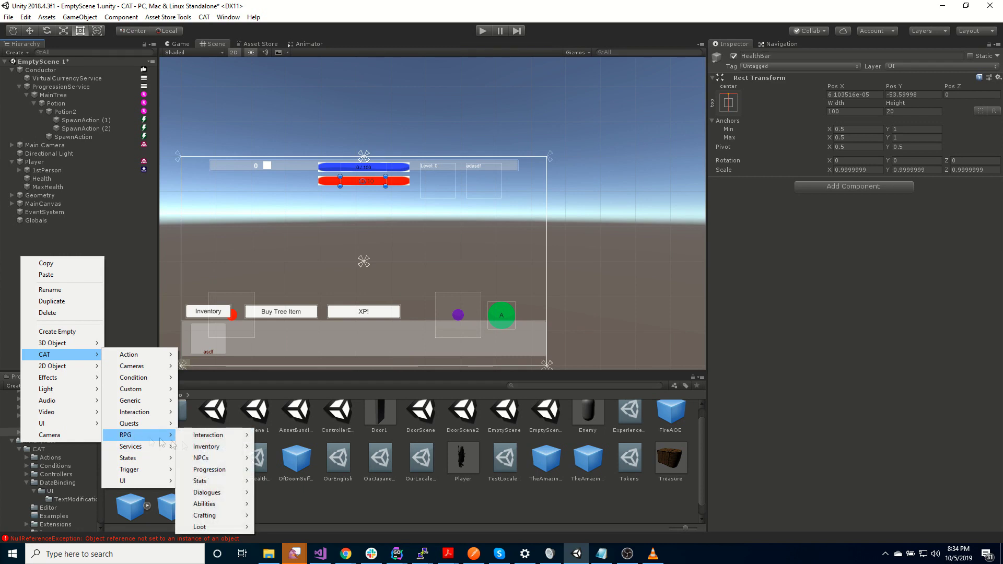
mouse_move(209, 526)
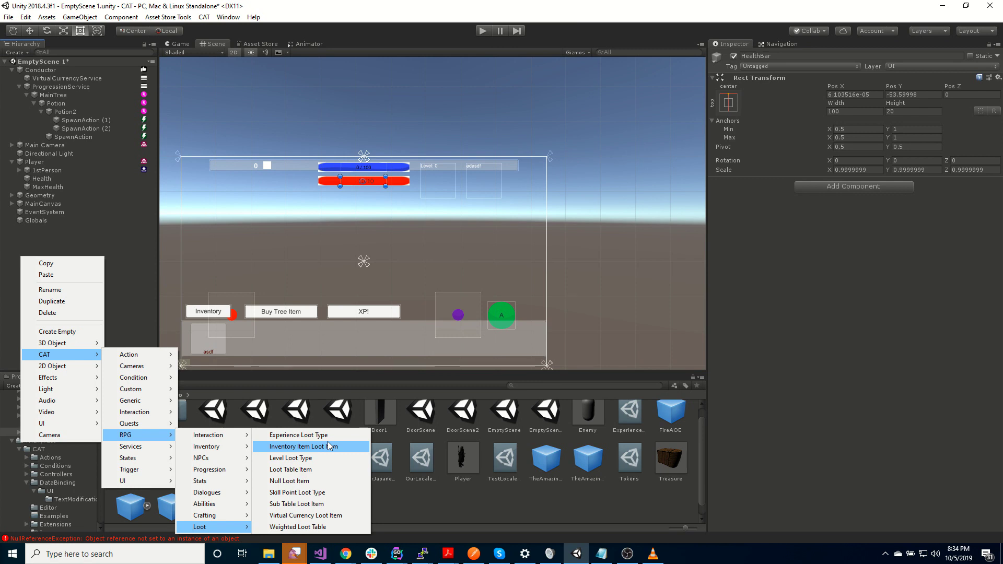
key(Escape)
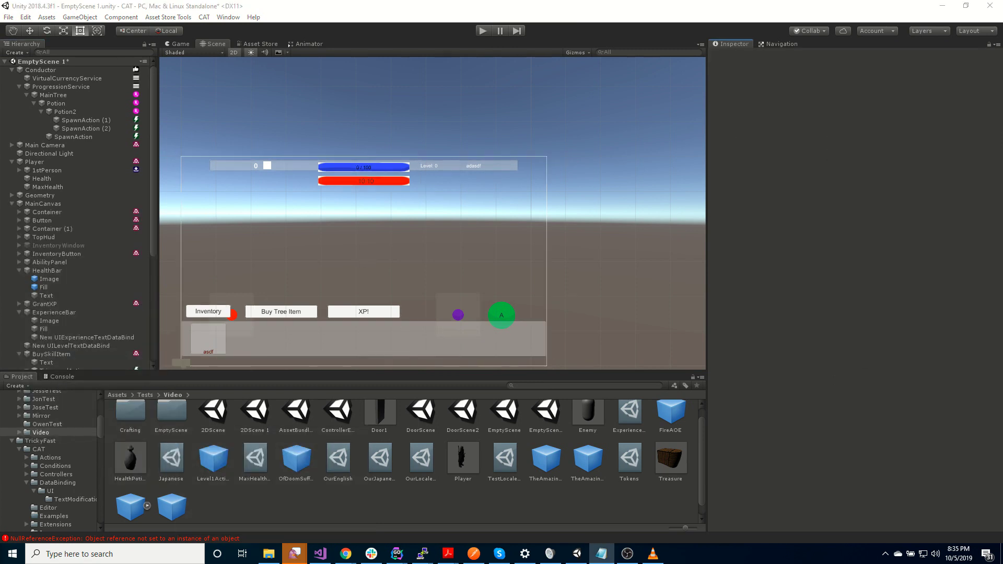